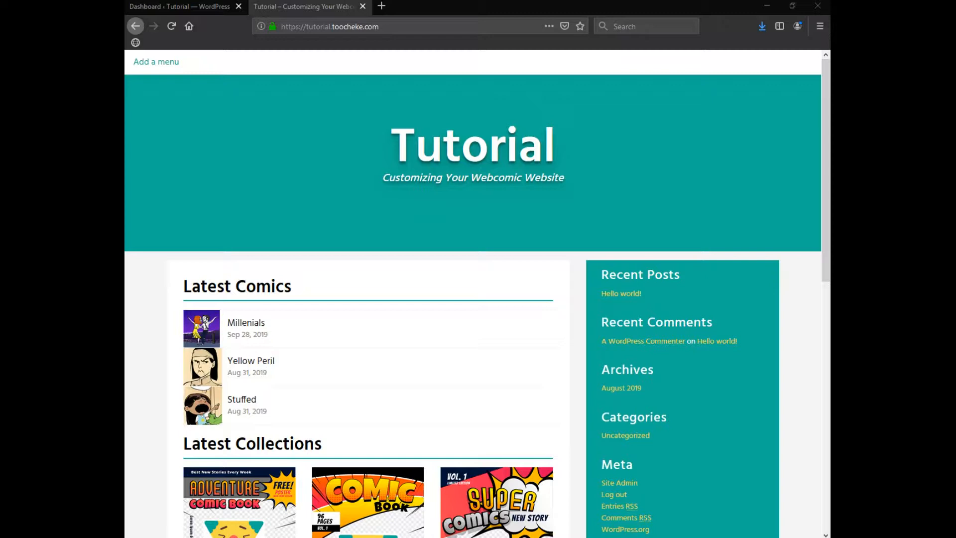
Look over the webcomic home page, covering the header, Latest Comics, Latest Collections, Latest Posts and the sidebar widgets
{"action": "scroll", "coordinate": [477, 299], "scroll_direction": "down", "scroll_amount": 9}
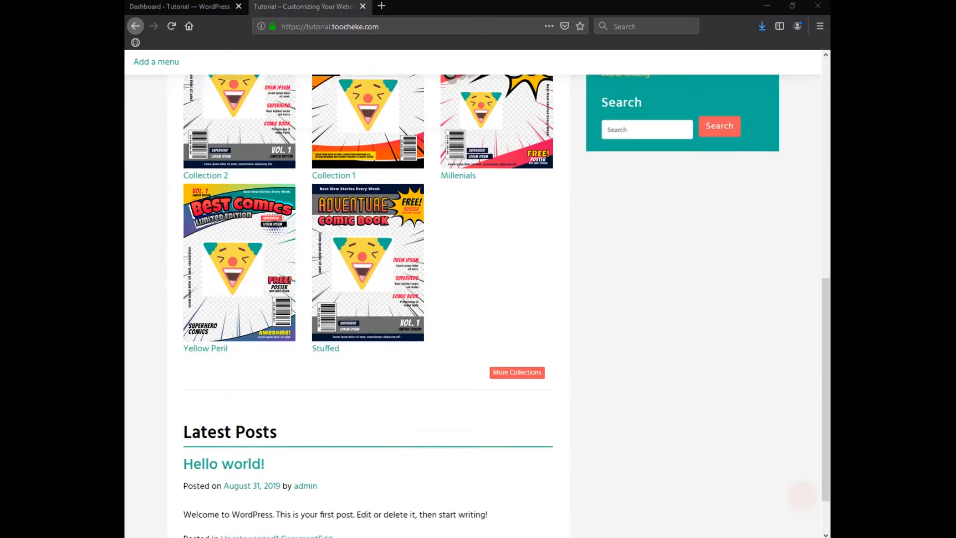
{"action": "scroll", "coordinate": [478, 299], "scroll_direction": "up", "scroll_amount": 6}
{"action": "scroll", "coordinate": [477, 298], "scroll_direction": "up", "scroll_amount": 4}
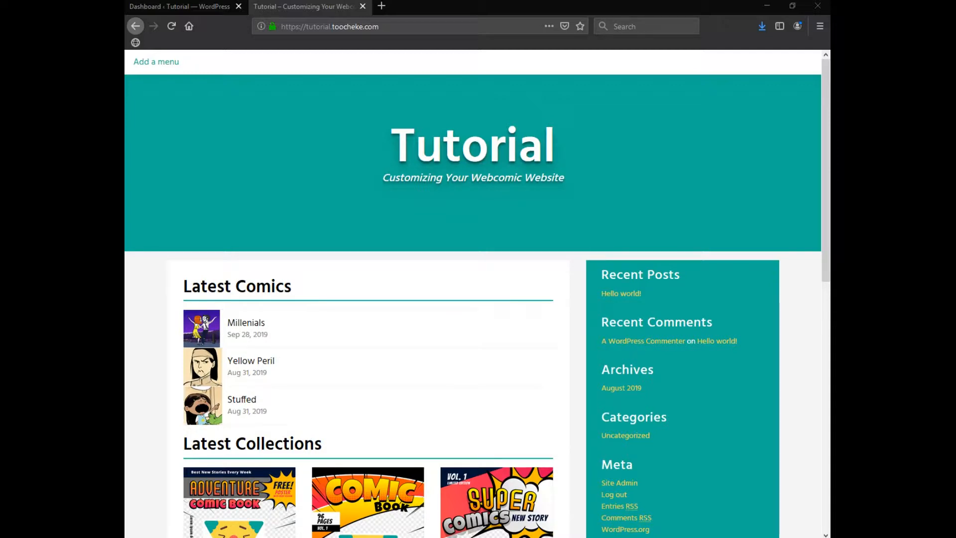
{"action": "scroll", "coordinate": [477, 298], "scroll_direction": "down", "scroll_amount": 3}
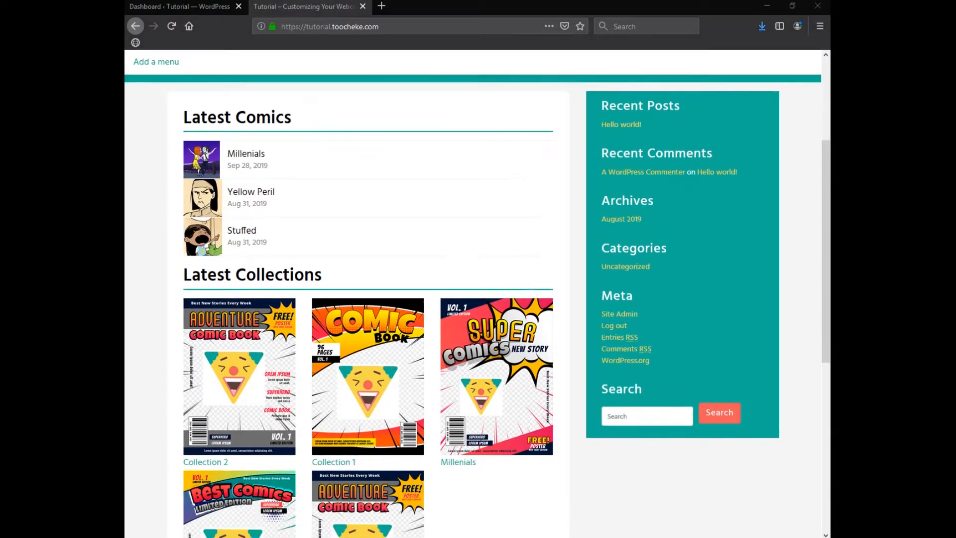
{"action": "scroll", "coordinate": [477, 299], "scroll_direction": "up", "scroll_amount": 2}
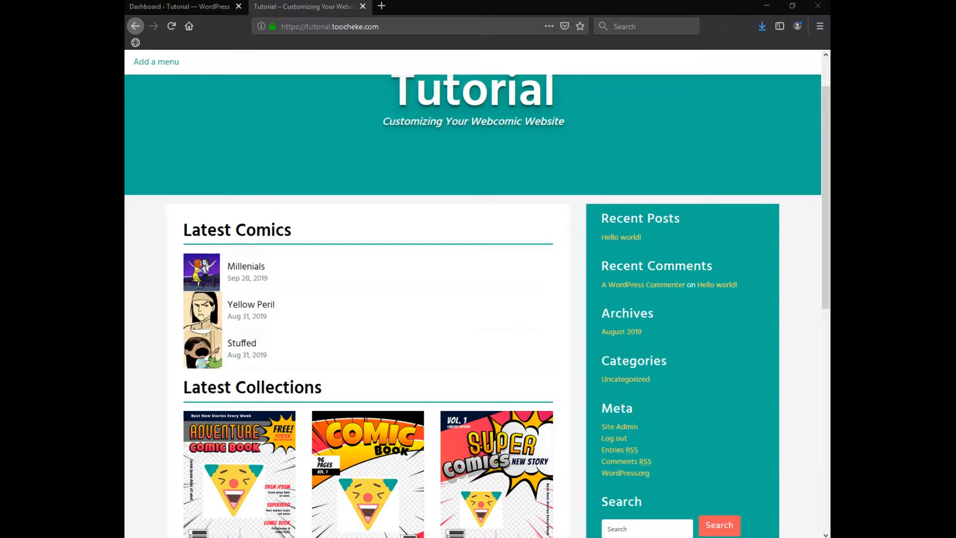
{"action": "scroll", "coordinate": [369, 309], "scroll_direction": "down", "scroll_amount": 1}
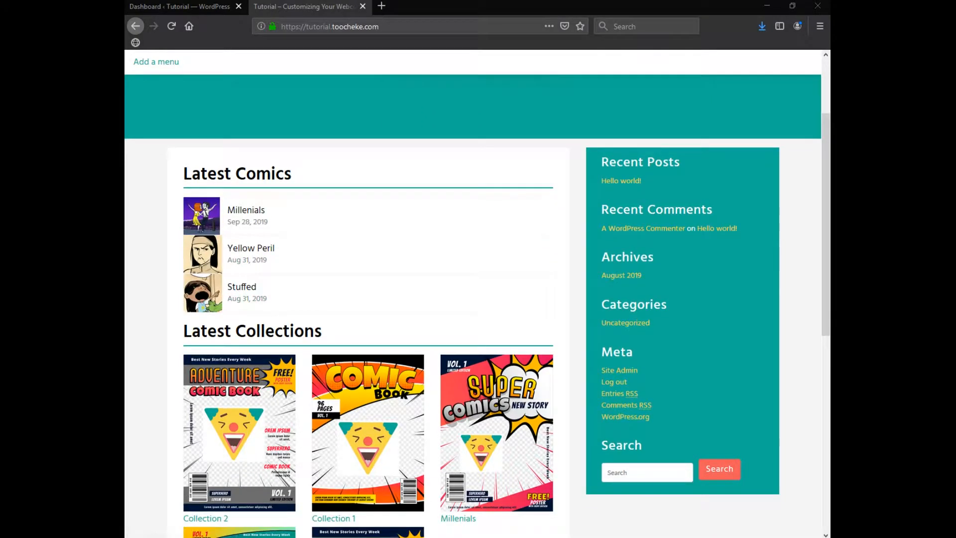
{"action": "scroll", "coordinate": [368, 326], "scroll_direction": "down", "scroll_amount": 2}
{"action": "scroll", "coordinate": [369, 326], "scroll_direction": "up", "scroll_amount": 1}
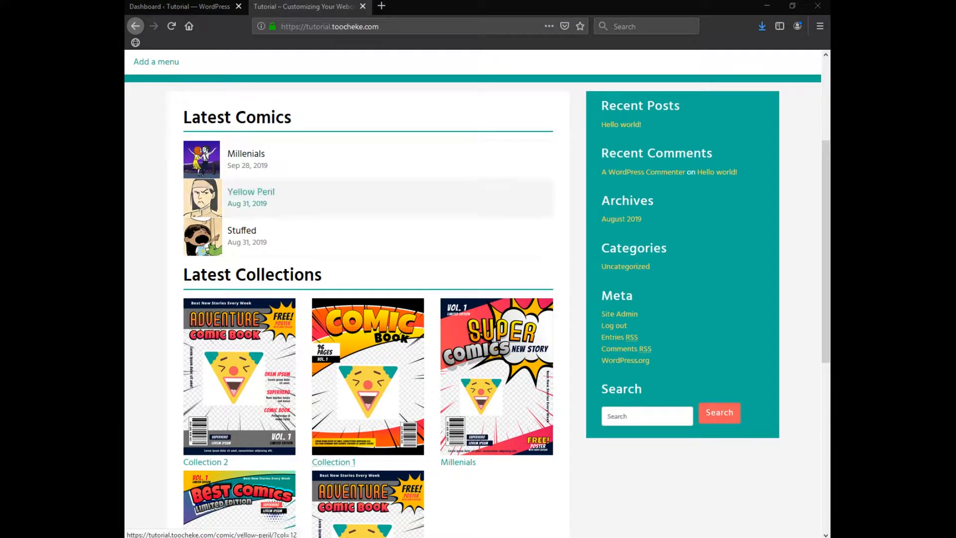
{"action": "scroll", "coordinate": [368, 199], "scroll_direction": "down", "scroll_amount": 1}
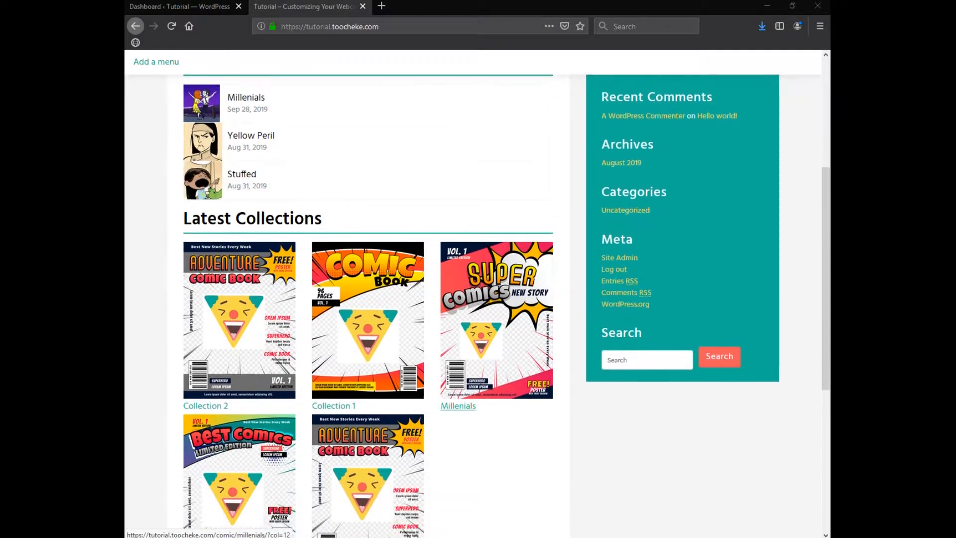
{"action": "scroll", "coordinate": [334, 418], "scroll_direction": "down", "scroll_amount": 3}
{"action": "scroll", "coordinate": [329, 289], "scroll_direction": "down", "scroll_amount": 3}
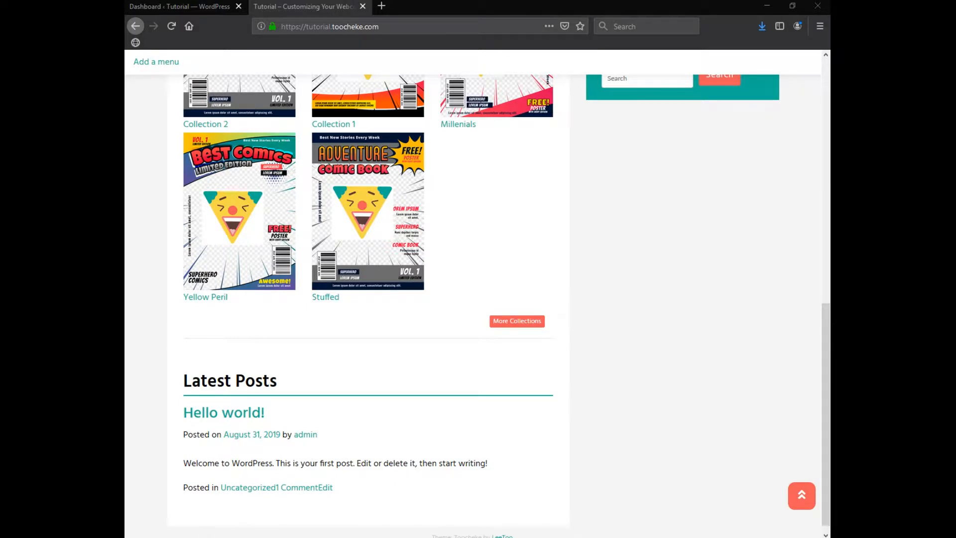
{"action": "scroll", "coordinate": [368, 299], "scroll_direction": "down", "scroll_amount": 1}
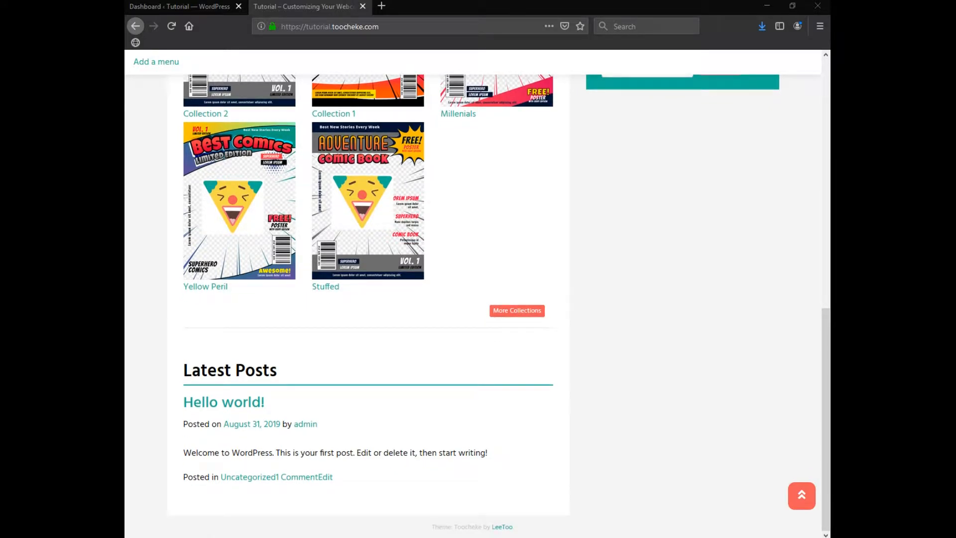
{"action": "scroll", "coordinate": [369, 366], "scroll_direction": "up", "scroll_amount": 15}
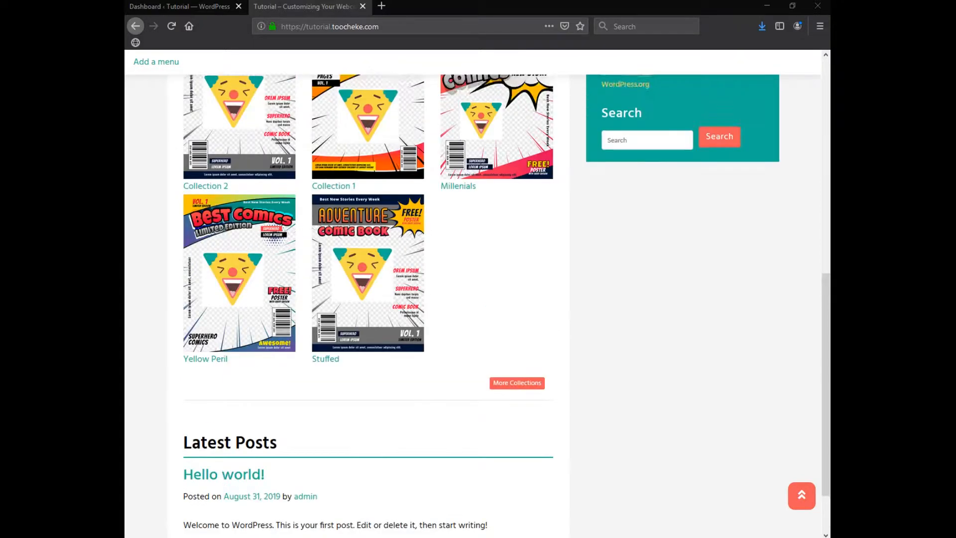
Open the Millenials comic from Latest Comics, view it down to its end and return to the home page
{"action": "left_click", "coordinate": [246, 323]}
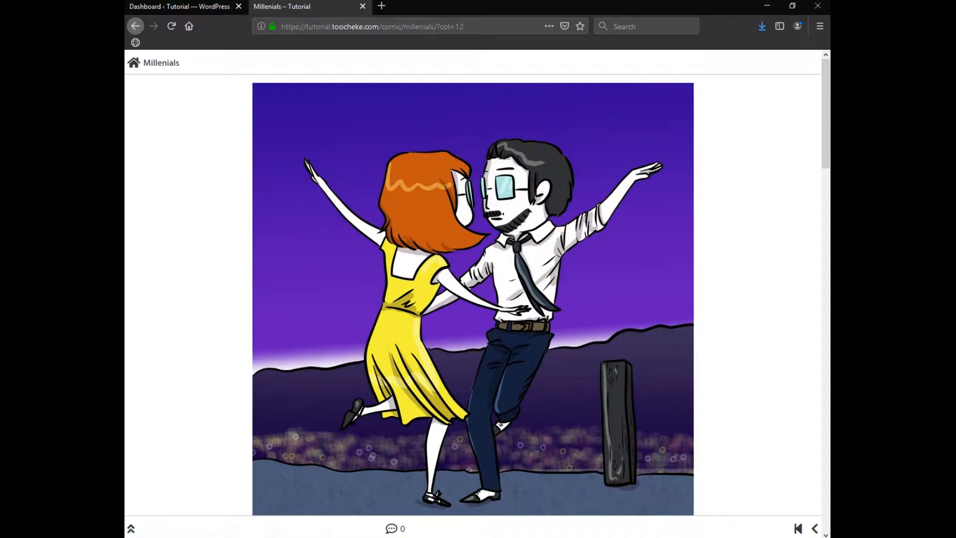
{"action": "scroll", "coordinate": [473, 294], "scroll_direction": "down", "scroll_amount": 5}
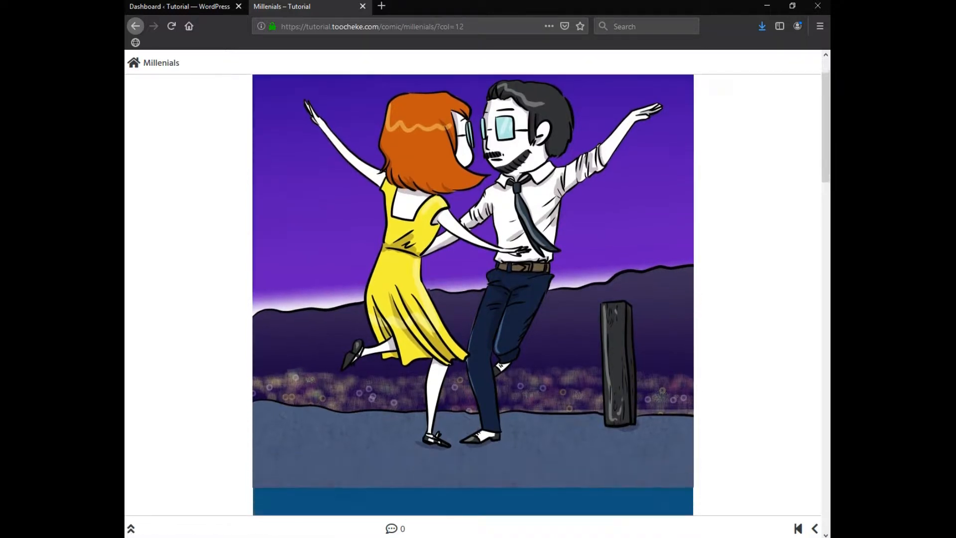
{"action": "scroll", "coordinate": [473, 294], "scroll_direction": "down", "scroll_amount": 15}
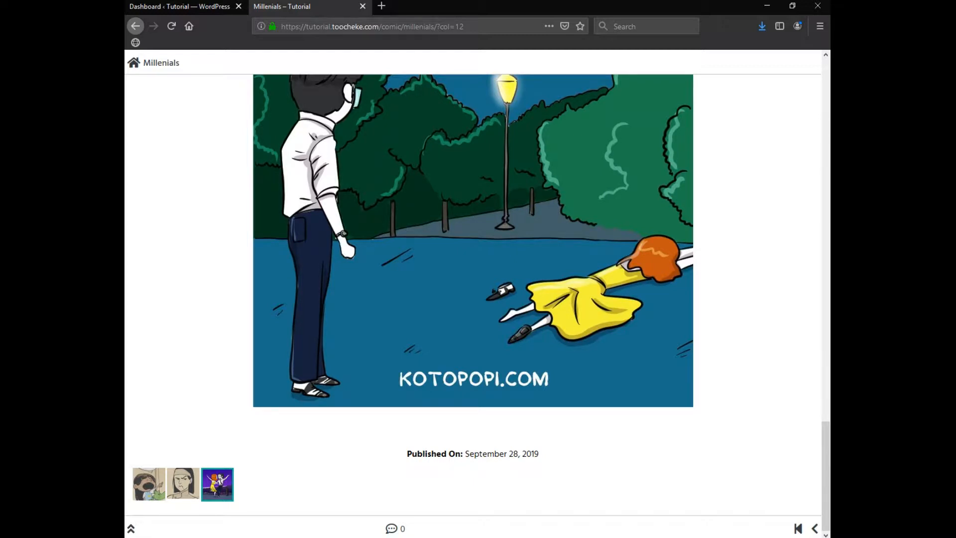
{"action": "left_click", "coordinate": [133, 62]}
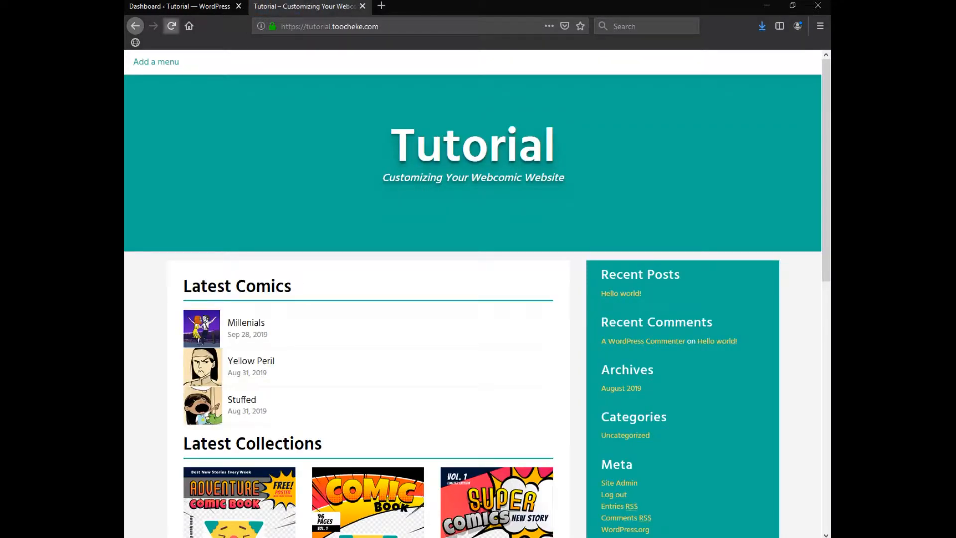
Go to the WordPress dashboard and start a new page titled "About Us"
{"action": "left_click", "coordinate": [174, 6]}
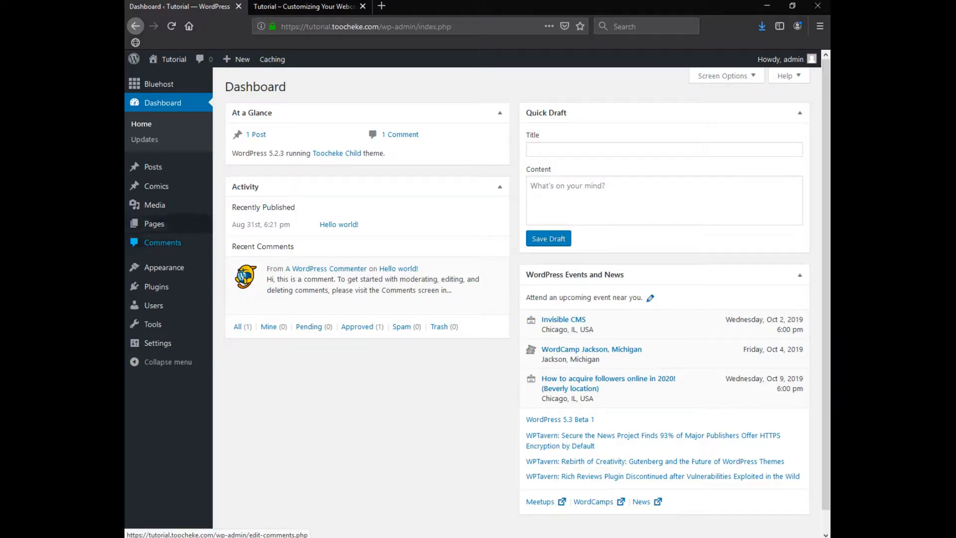
{"action": "left_click", "coordinate": [303, 6]}
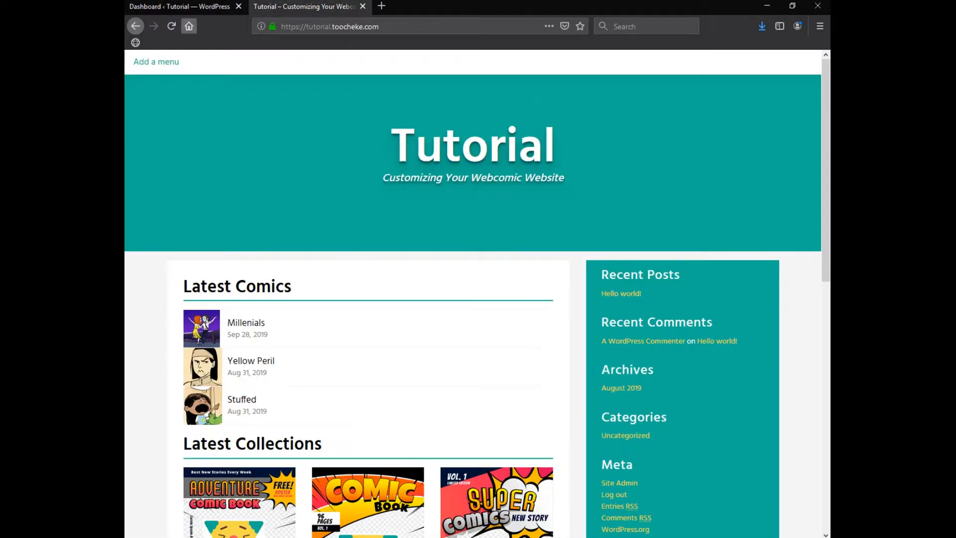
{"action": "left_click", "coordinate": [185, 6]}
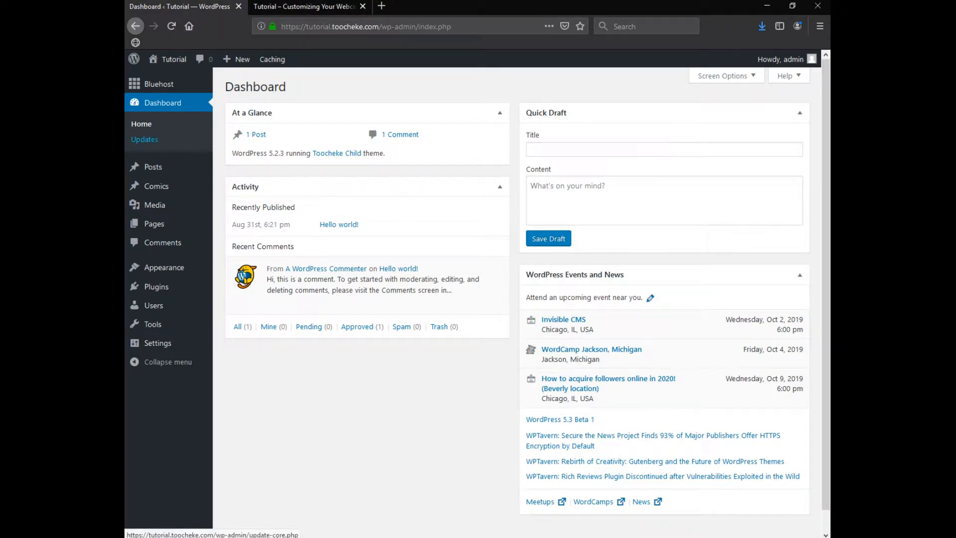
{"action": "mouse_move", "coordinate": [155, 223]}
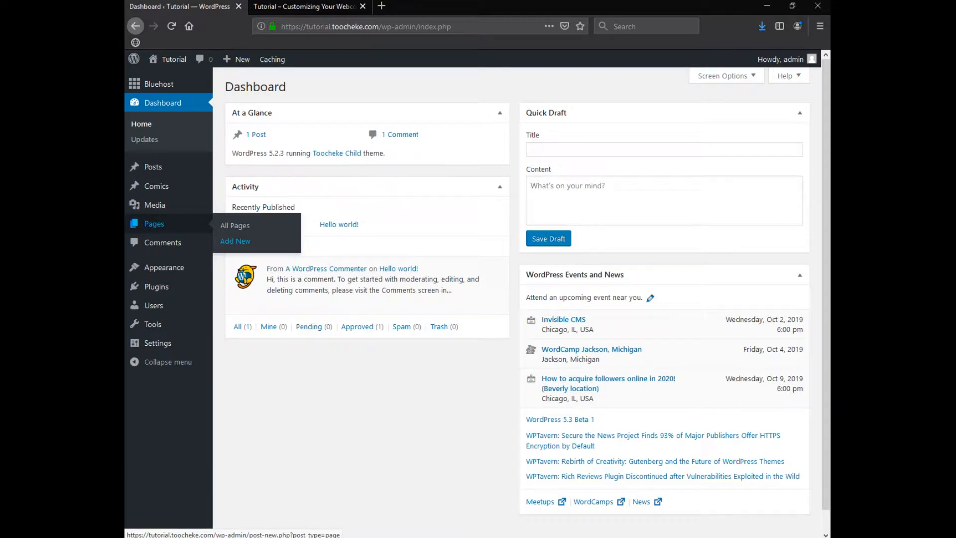
{"action": "left_click", "coordinate": [235, 240]}
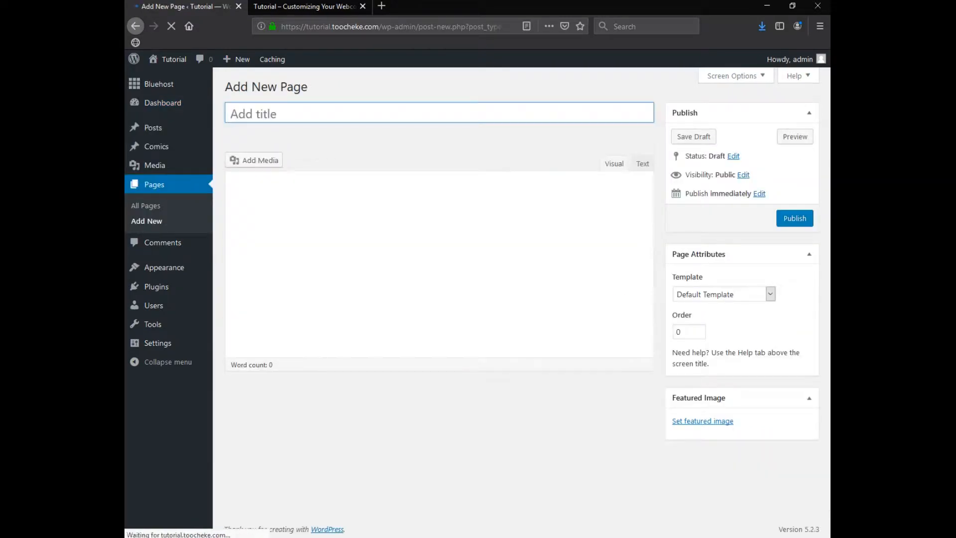
{"action": "type", "text": "A"}
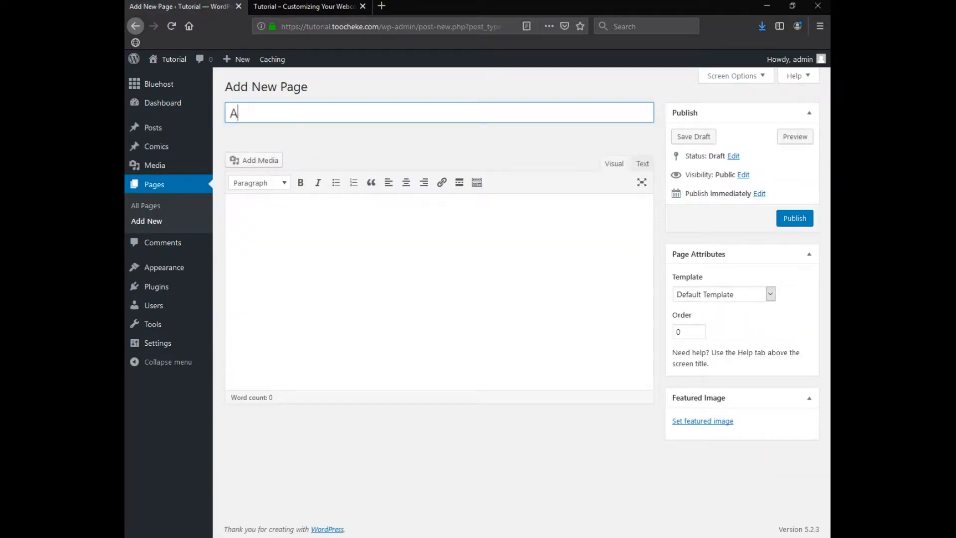
{"action": "type", "text": "bout Us"}
{"action": "key", "text": "Tab"}
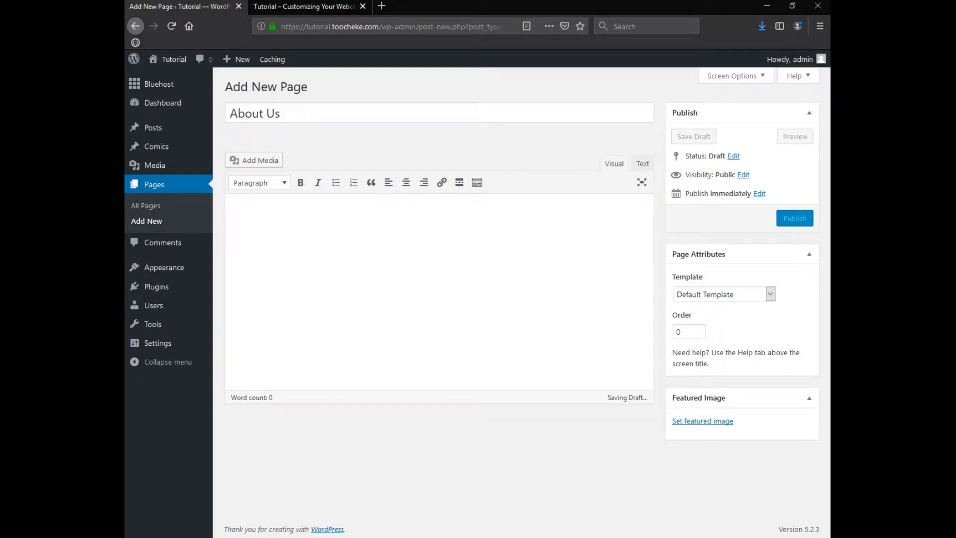
Fill the page body with "The quick brown fox jumped over the lazy dogs." repeated five times, and publish the page
{"action": "type", "text": "The quick brown fox "}
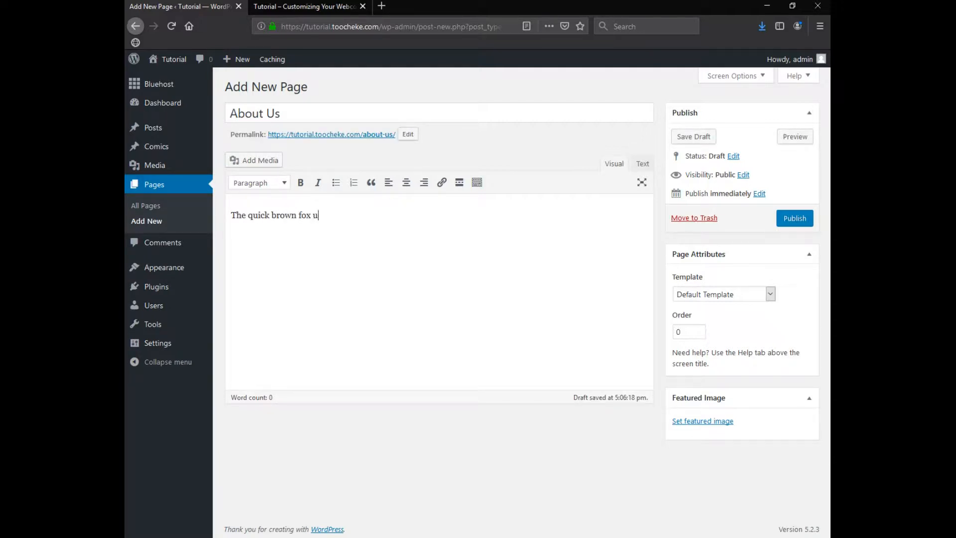
{"action": "type", "text": "jumped over the lazy dogs."}
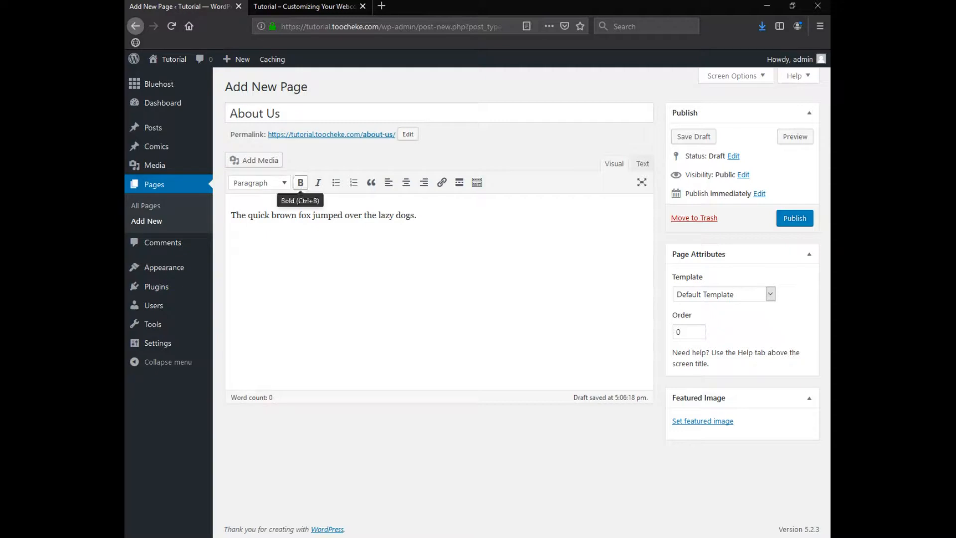
{"action": "key", "text": "ctrl+a"}
{"action": "key", "text": "ctrl+c"}
{"action": "key", "text": "End"}
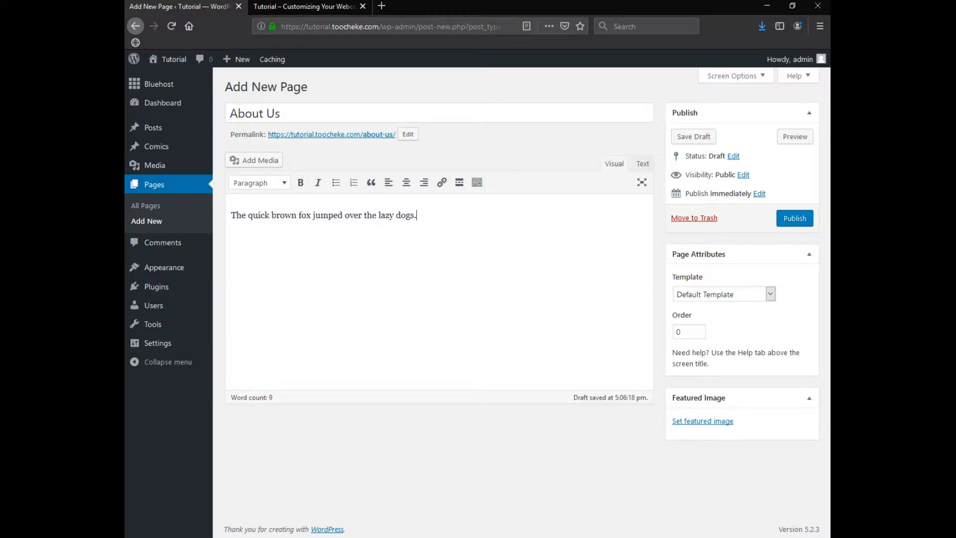
{"action": "key", "text": "ctrl+v"}
{"action": "key", "text": "ctrl+v"}
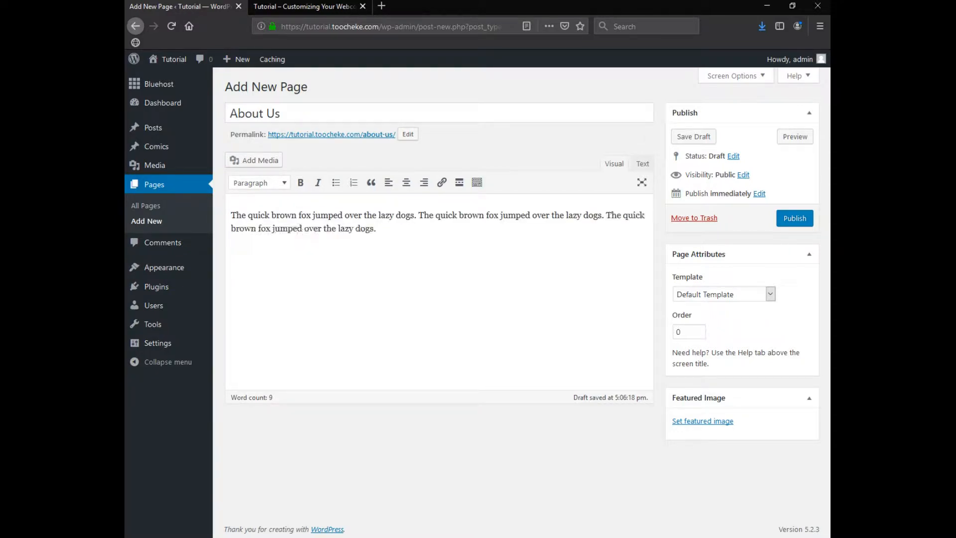
{"action": "key", "text": "ctrl+v"}
{"action": "key", "text": "ctrl+v"}
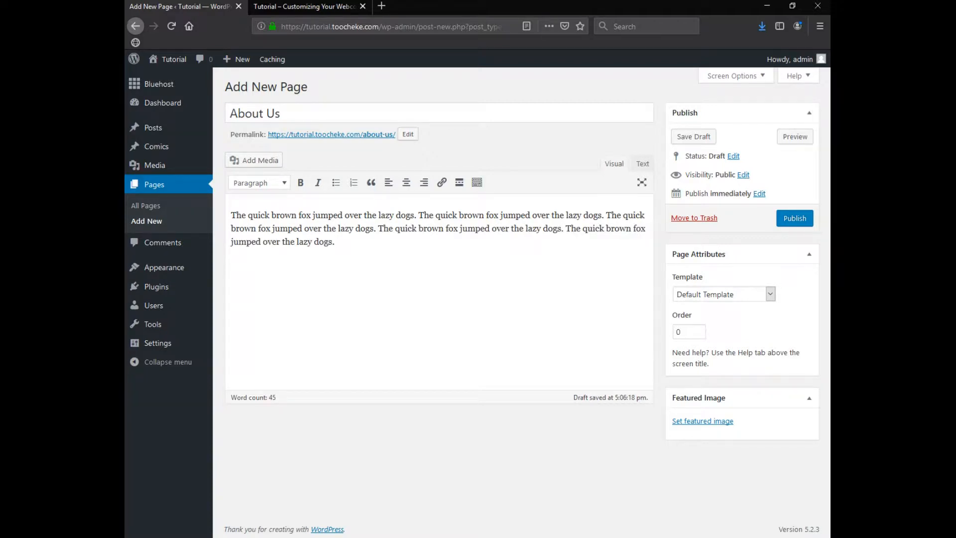
{"action": "left_click", "coordinate": [795, 218]}
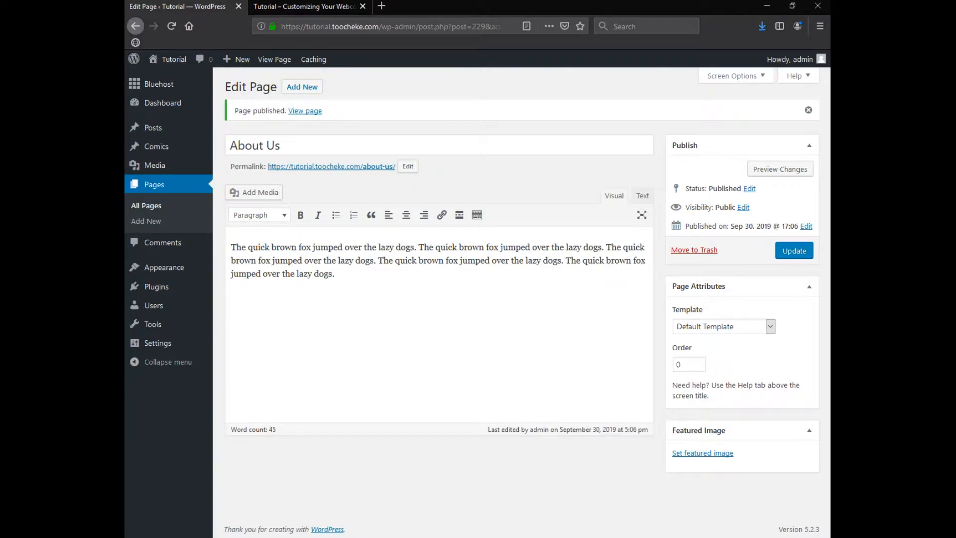
Open the site's menu editor and remove the default Home and About Us items from the menu structure
{"action": "mouse_move", "coordinate": [165, 267]}
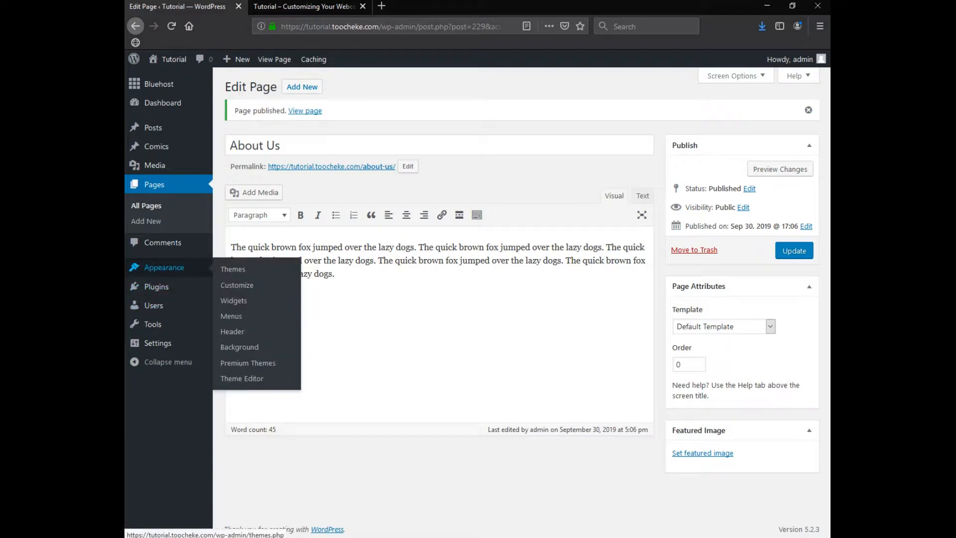
{"action": "left_click", "coordinate": [231, 315]}
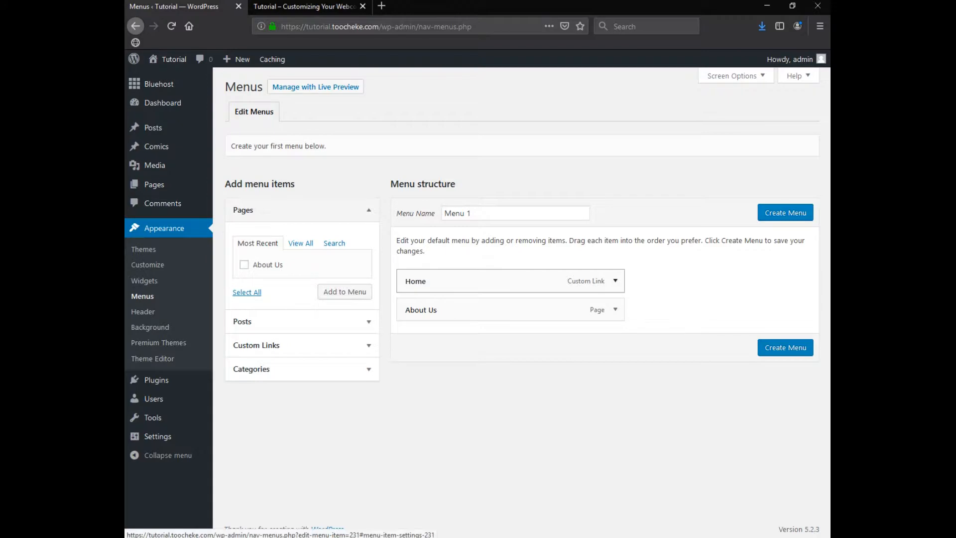
{"action": "left_click", "coordinate": [616, 281]}
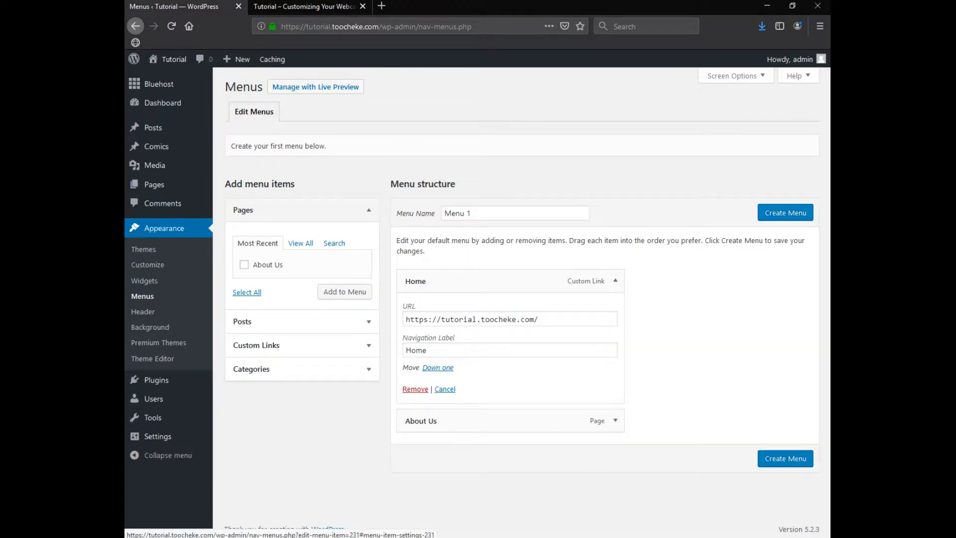
{"action": "left_click", "coordinate": [409, 386]}
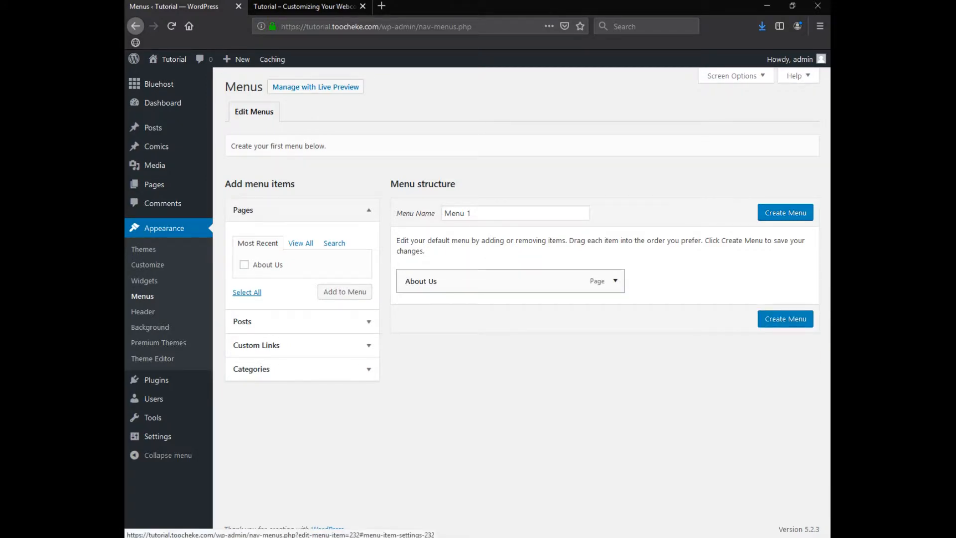
{"action": "left_click", "coordinate": [615, 281]}
{"action": "left_click", "coordinate": [415, 367]}
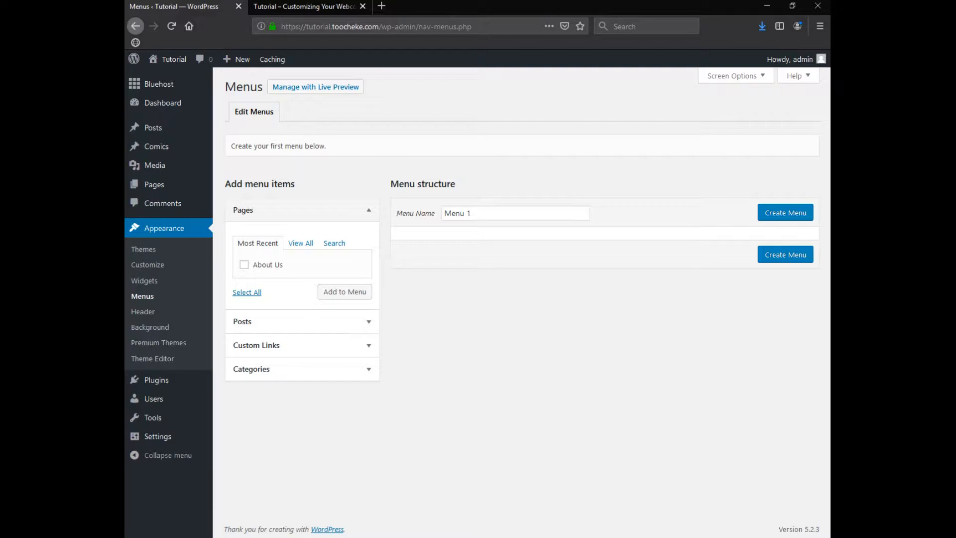
Create the menu under the name "My Webcomic Menu" and save it with Primary as its display location
{"action": "triple_click", "coordinate": [458, 213]}
{"action": "type", "text": "M"}
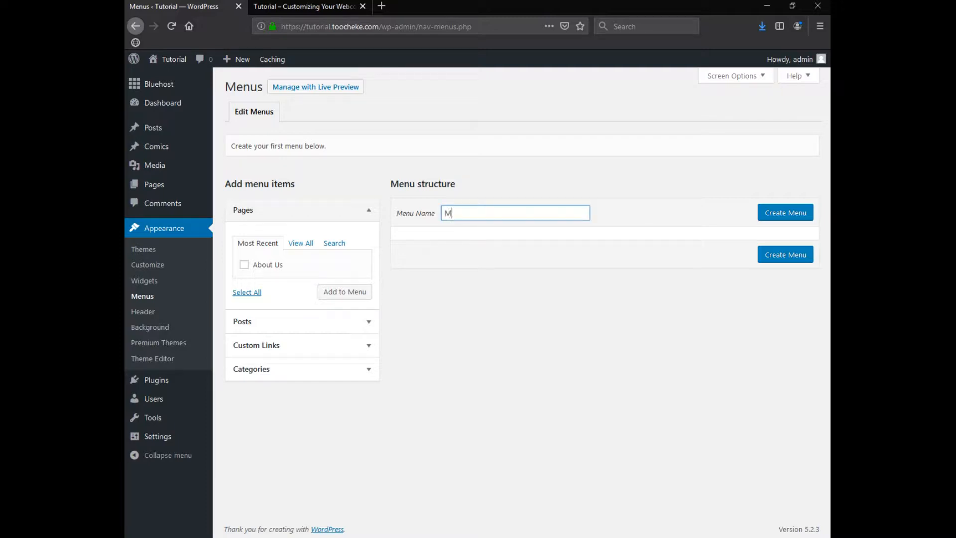
{"action": "type", "text": "y Webcomic Menu"}
{"action": "key", "text": "Return"}
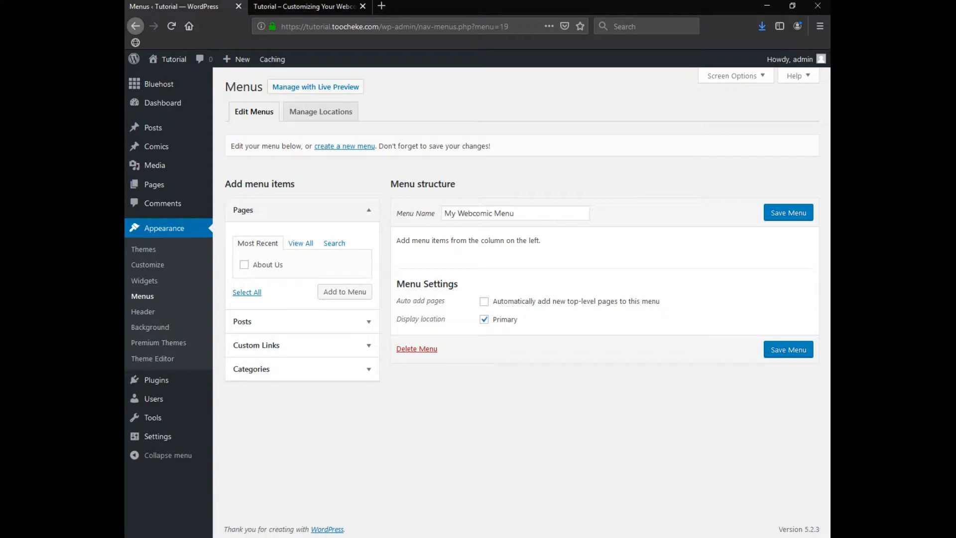
{"action": "left_click", "coordinate": [484, 319]}
{"action": "left_click", "coordinate": [788, 349]}
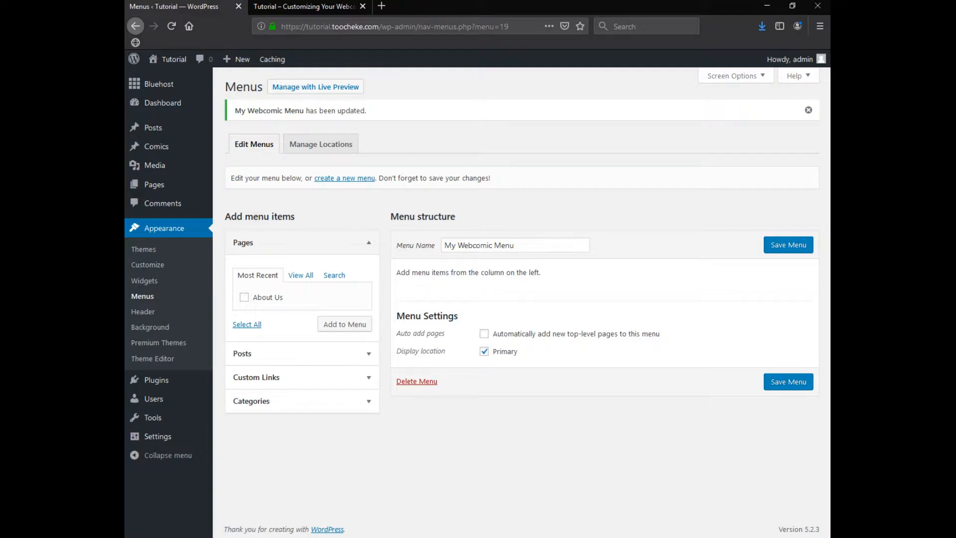
{"action": "left_click", "coordinate": [257, 377]}
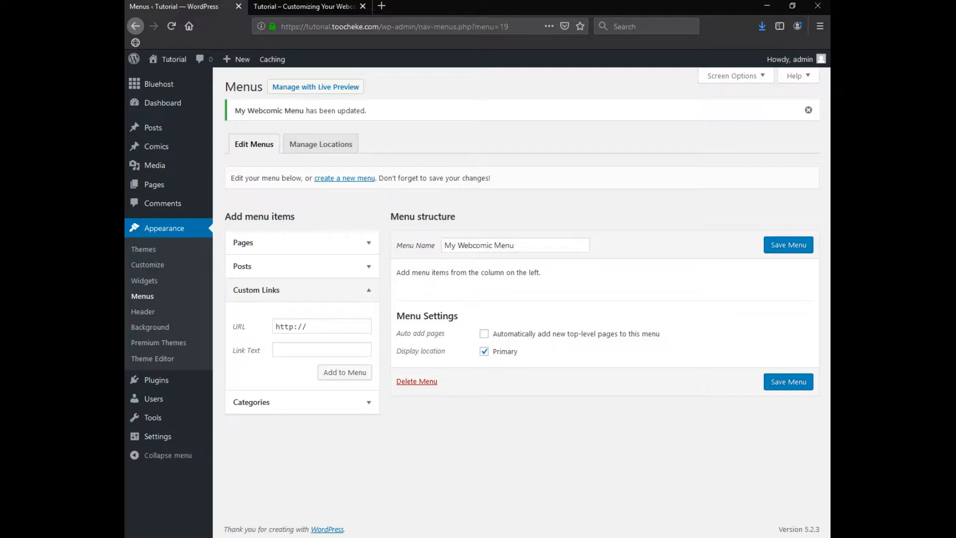
{"action": "key", "text": "Tab"}
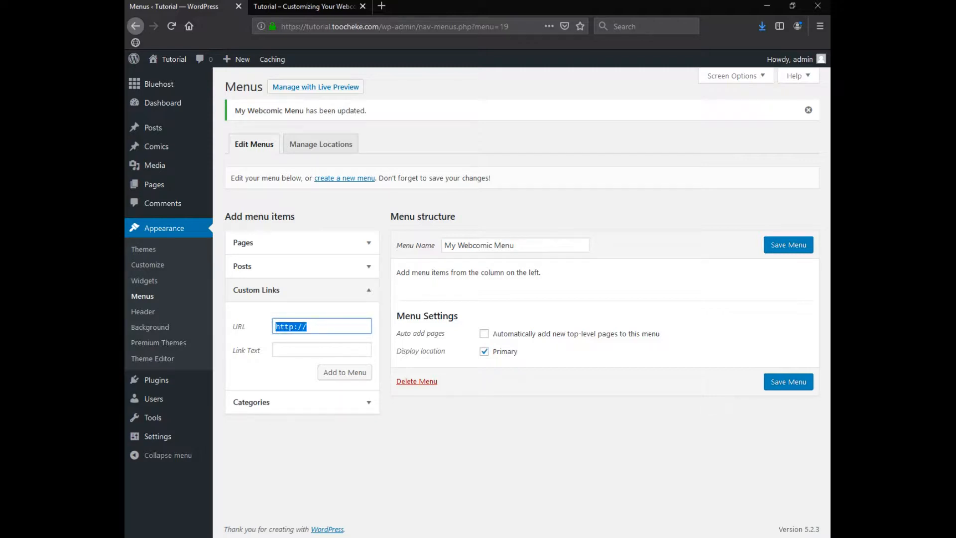
{"action": "type", "text": "h"}
{"action": "type", "text": "tttp"}
{"action": "key", "text": "BackSpace"}
{"action": "key", "text": "BackSpace"}
{"action": "type", "text": "ps:??"}
{"action": "key", "text": "BackSpace"}
{"action": "key", "text": "BackSpace"}
{"action": "type", "text": "//tutori"}
{"action": "type", "text": "al.tooc"}
{"action": "type", "text": "heke"}
{"action": "type", "text": ".com"}
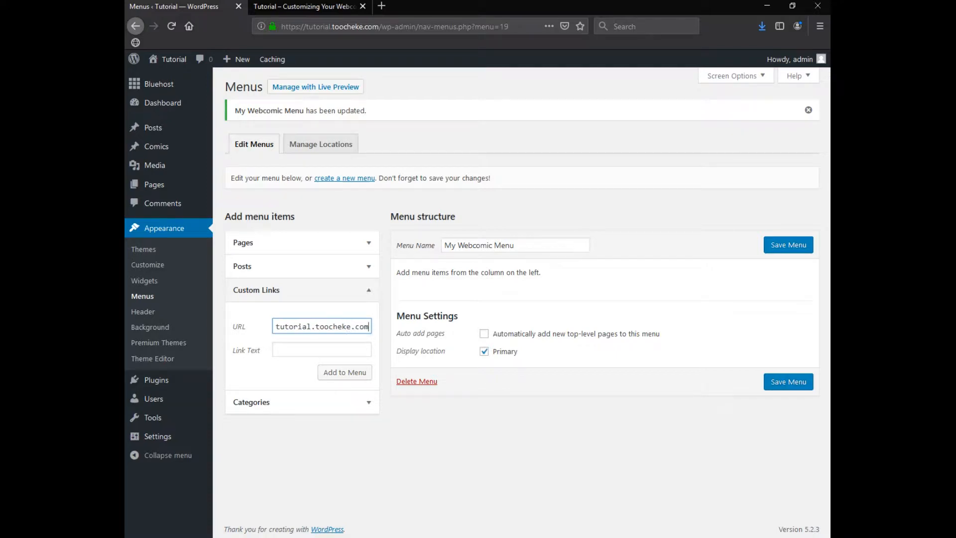
{"action": "left_click", "coordinate": [322, 349]}
{"action": "type", "text": "Home"}
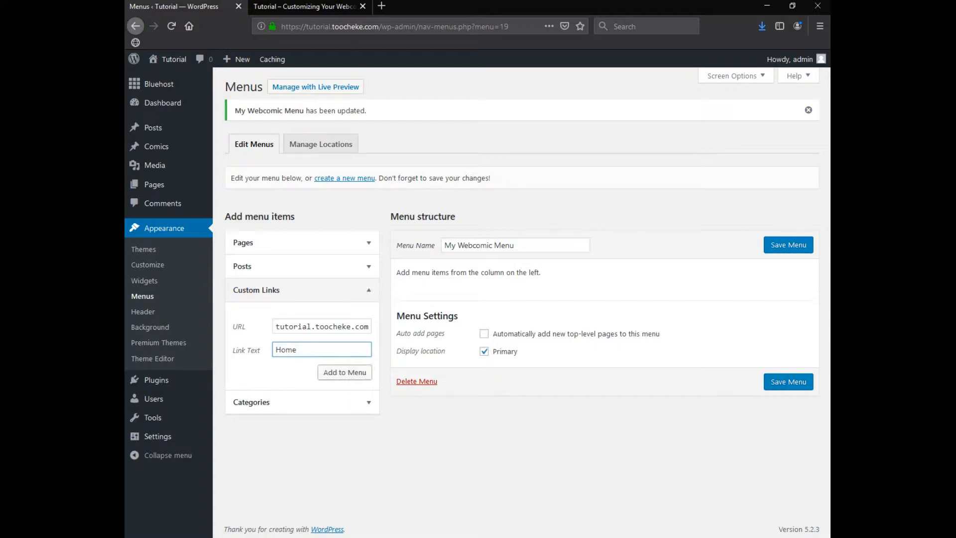
{"action": "left_click", "coordinate": [345, 372]}
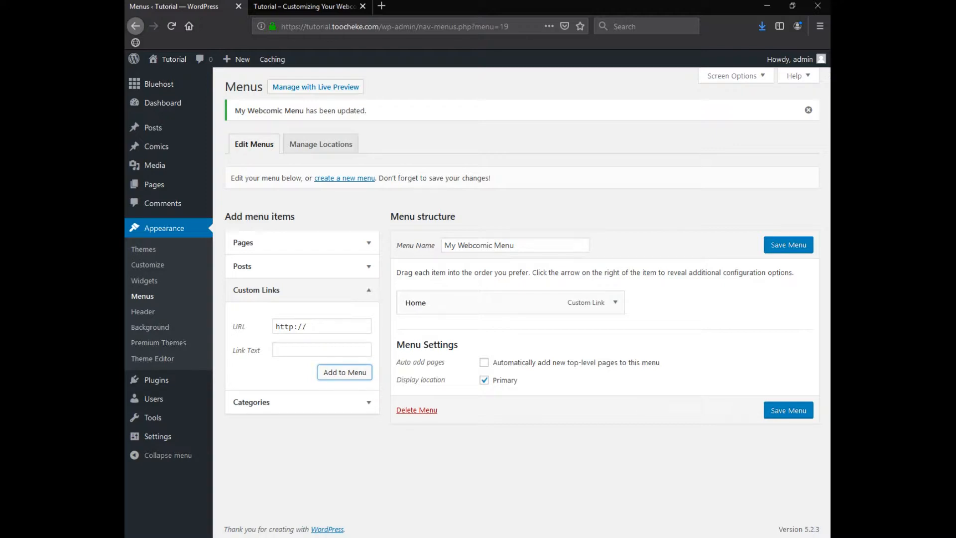
Add the About Us page to My Webcomic Menu and save the menu
{"action": "left_click", "coordinate": [257, 290]}
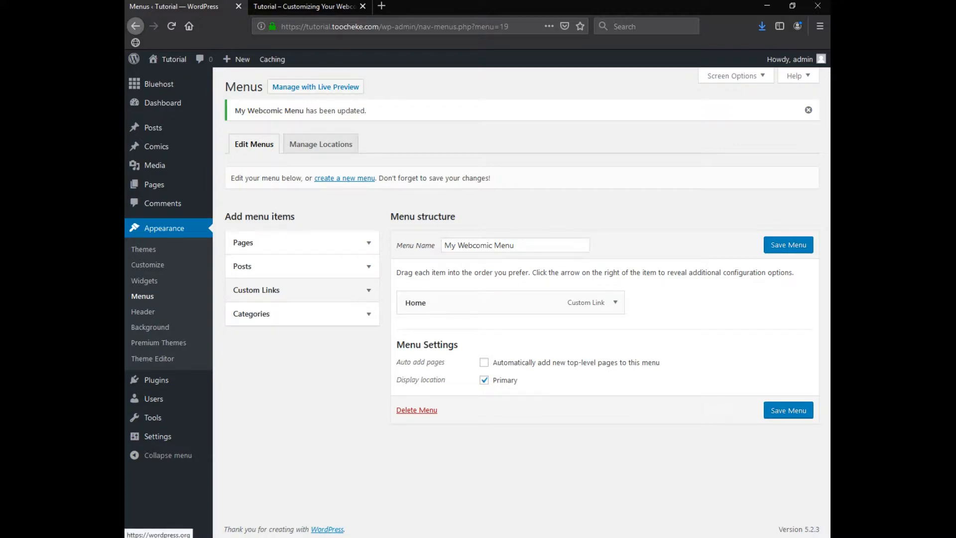
{"action": "left_click", "coordinate": [244, 243]}
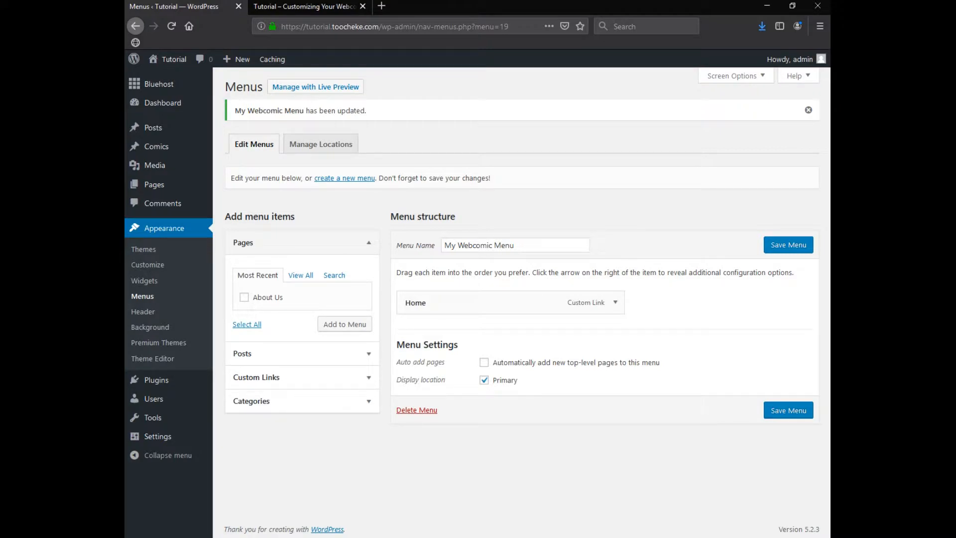
{"action": "left_click", "coordinate": [244, 297]}
{"action": "left_click", "coordinate": [344, 324]}
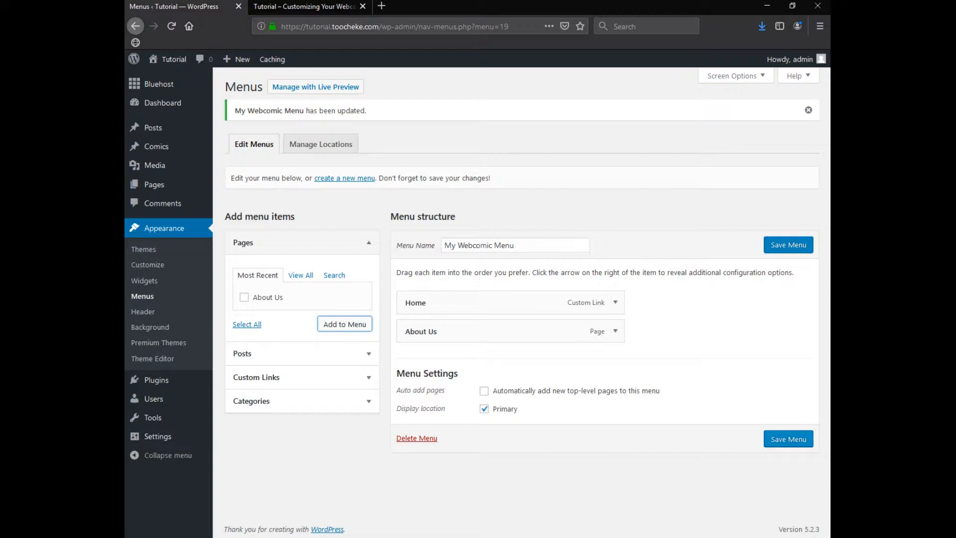
{"action": "left_click", "coordinate": [789, 439]}
Reload the live site and test the new navigation menu by visiting About Us and returning to Home
{"action": "left_click", "coordinate": [303, 6]}
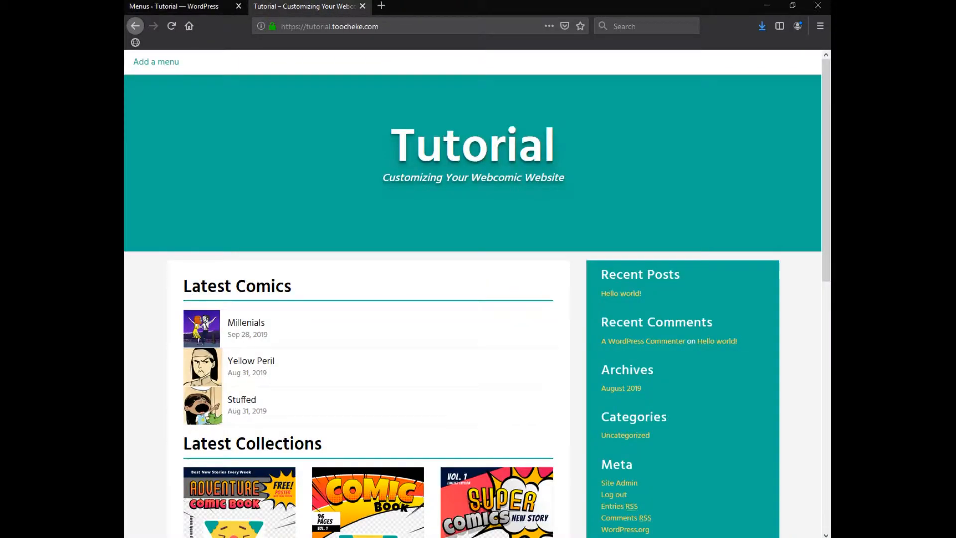
{"action": "left_click", "coordinate": [172, 26]}
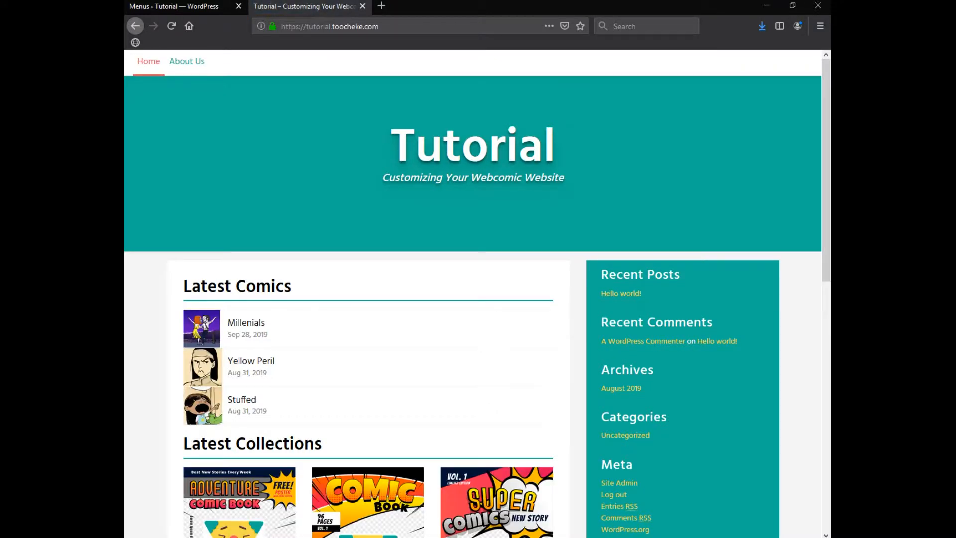
{"action": "left_click", "coordinate": [186, 62]}
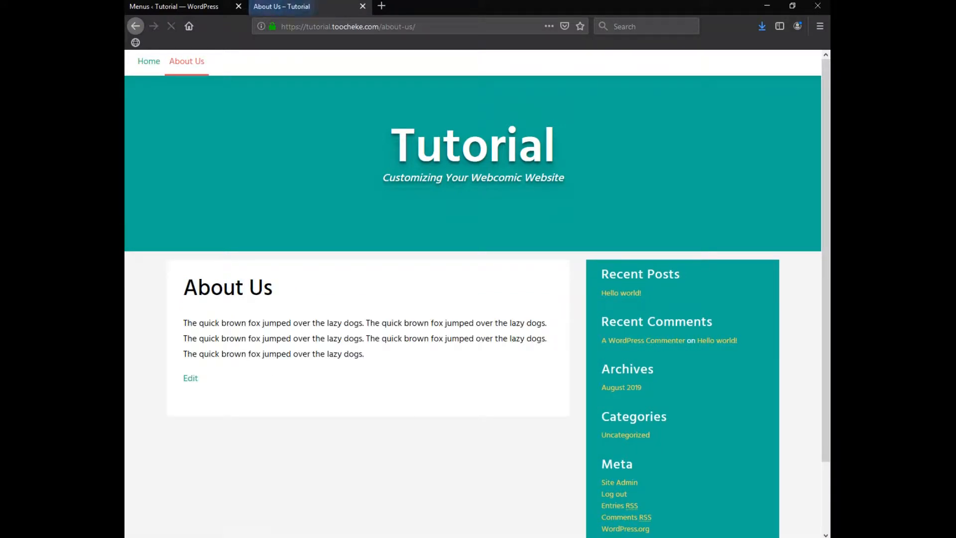
{"action": "left_click", "coordinate": [149, 61]}
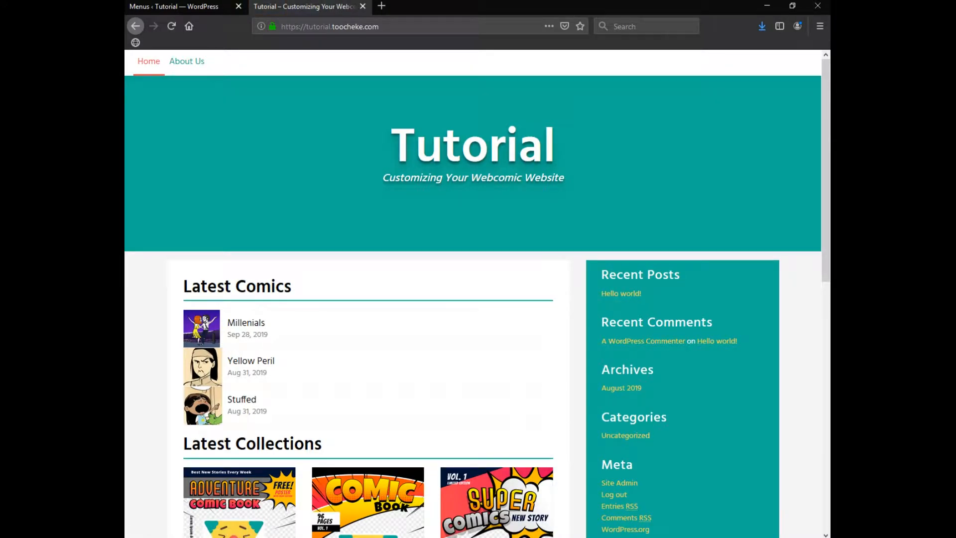
Return to the WordPress admin and open the Site Identity settings in the theme customizer
{"action": "left_click", "coordinate": [174, 7]}
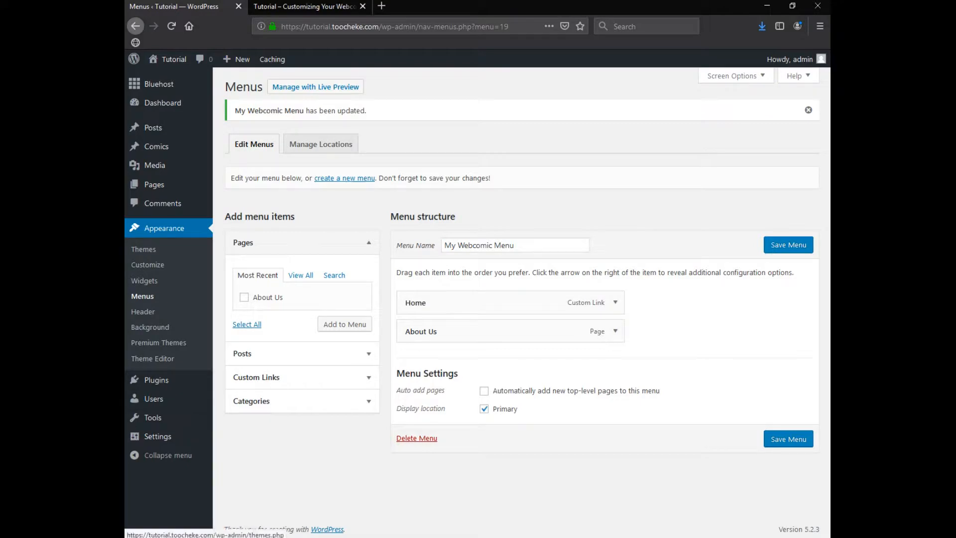
{"action": "left_click", "coordinate": [148, 265]}
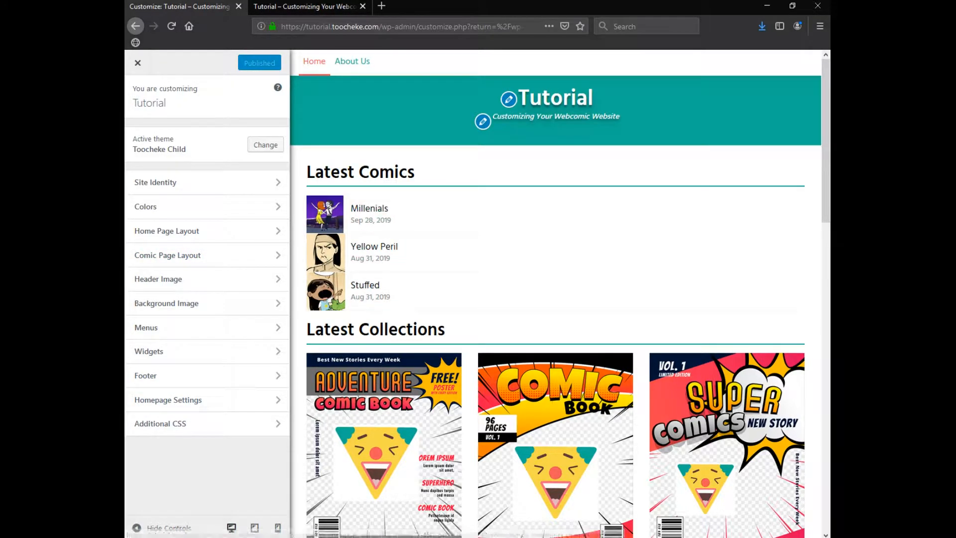
{"action": "scroll", "coordinate": [448, 293], "scroll_direction": "down", "scroll_amount": 3}
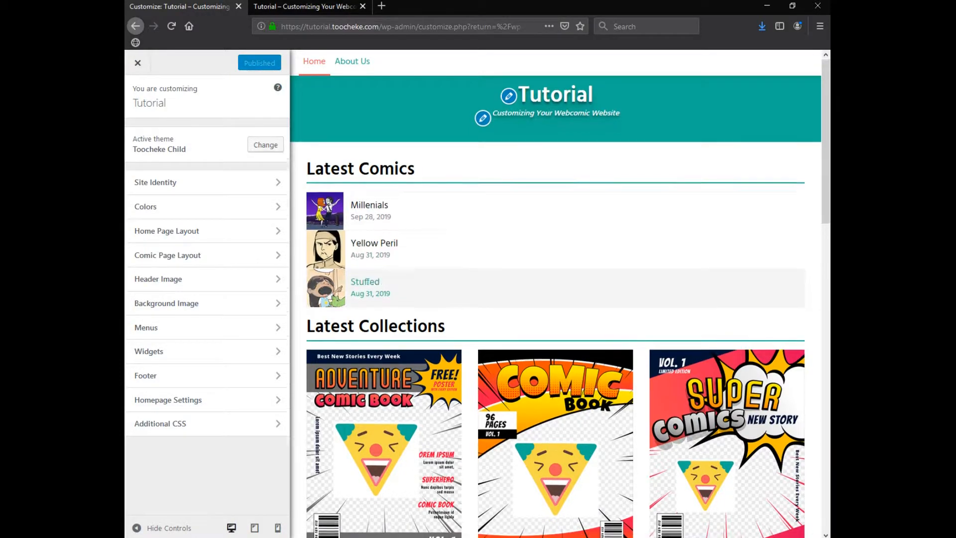
{"action": "scroll", "coordinate": [448, 293], "scroll_direction": "up", "scroll_amount": 3}
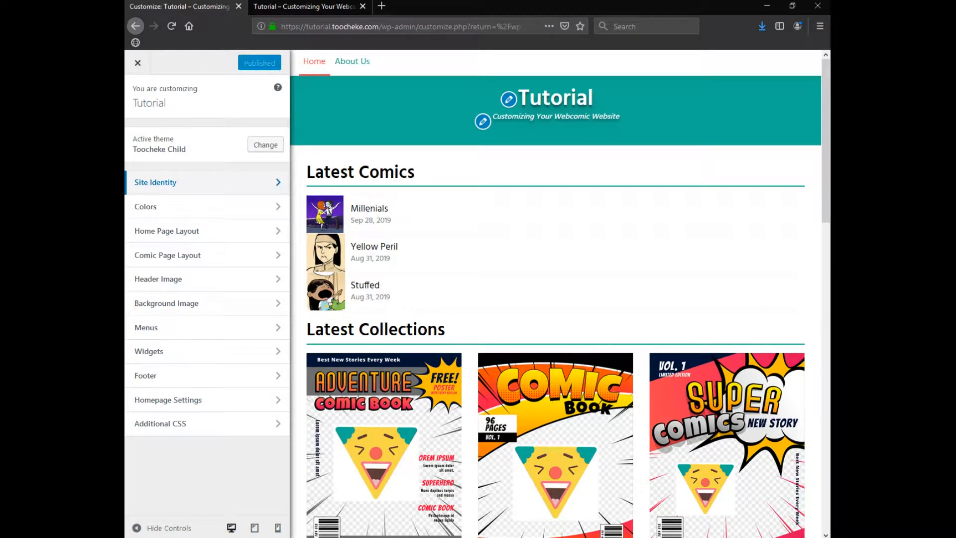
{"action": "left_click", "coordinate": [200, 183]}
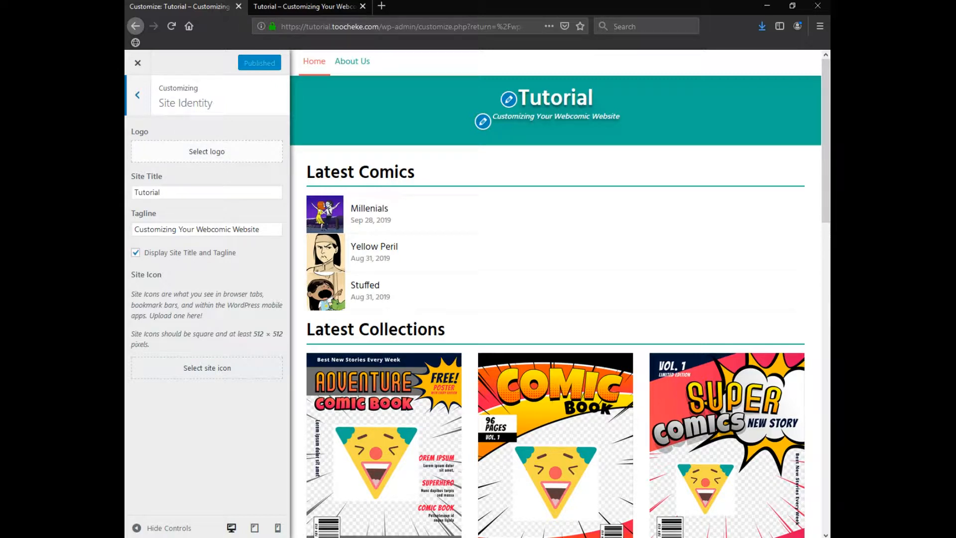
Upload Logo.gif from the SiteIdentity folder in the Desktop's tutorial folder as the site logo image
{"action": "left_click", "coordinate": [206, 151]}
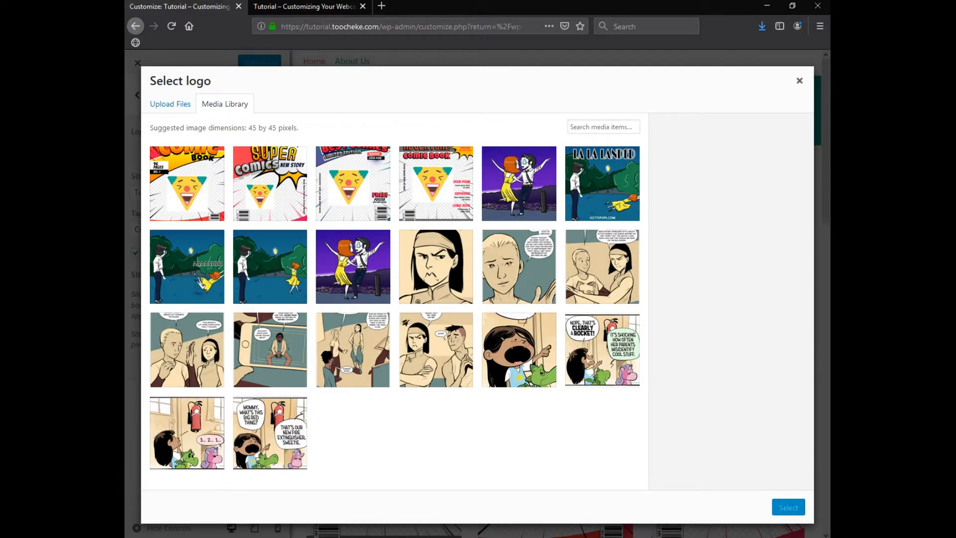
{"action": "left_click", "coordinate": [170, 104]}
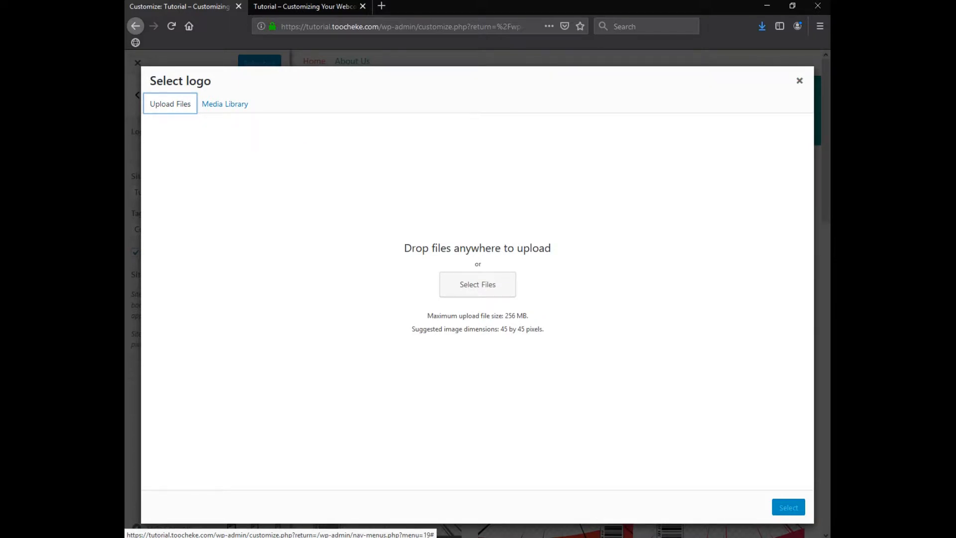
{"action": "left_click", "coordinate": [478, 284]}
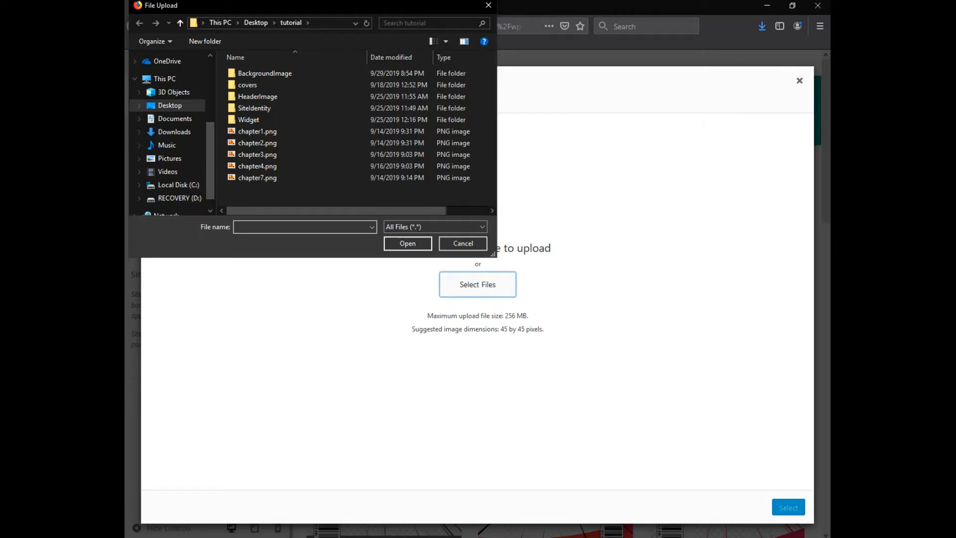
{"action": "double_click", "coordinate": [254, 108]}
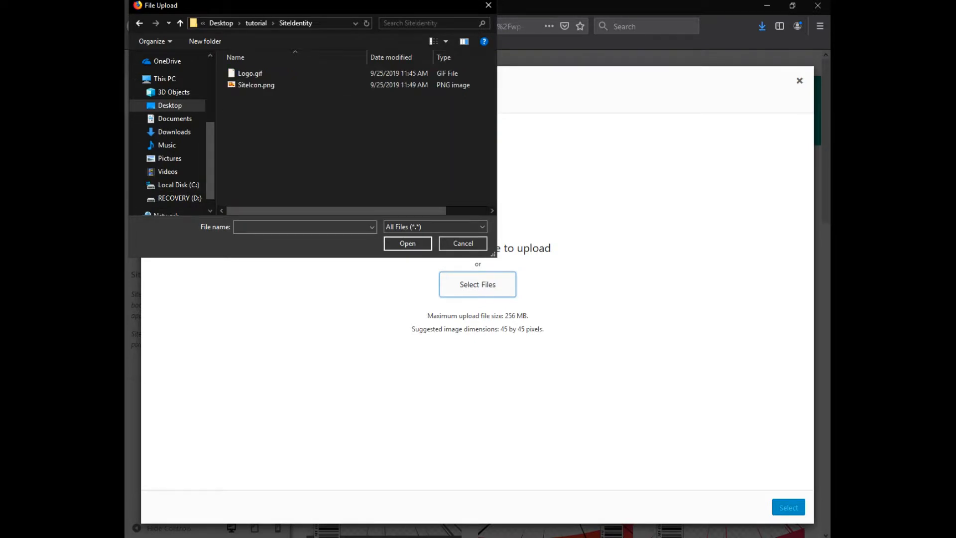
{"action": "double_click", "coordinate": [249, 73]}
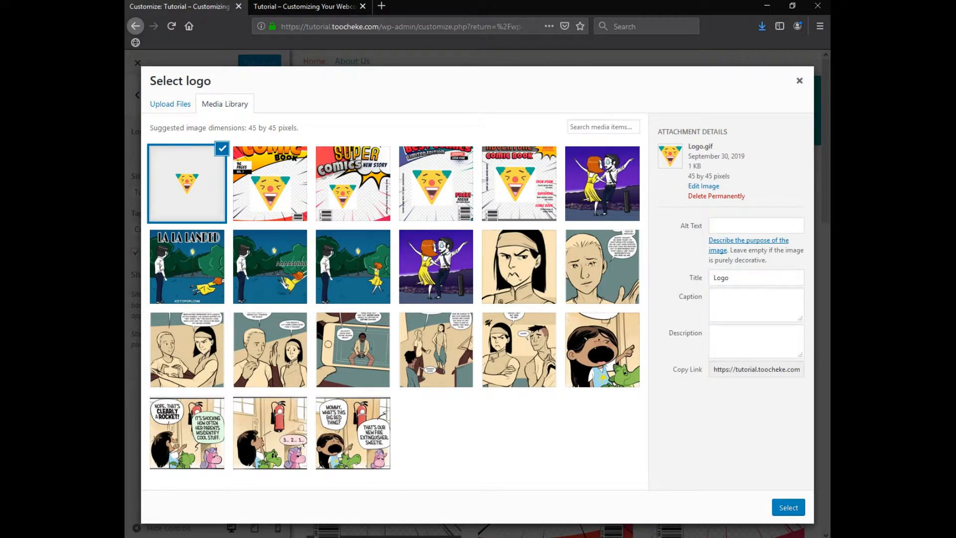
Set the uploaded Logo.gif as the site logo without cropping it and publish the change
{"action": "left_click", "coordinate": [789, 507]}
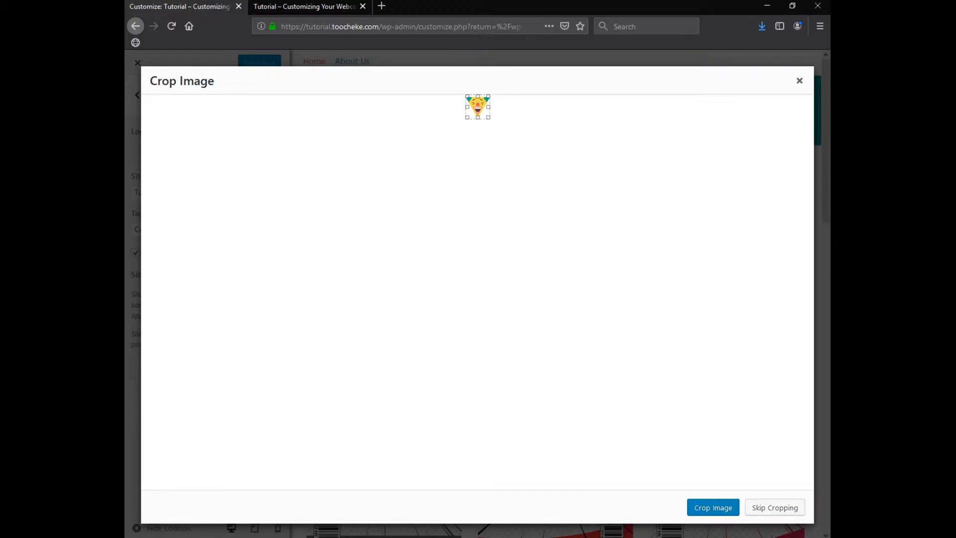
{"action": "left_click", "coordinate": [775, 507]}
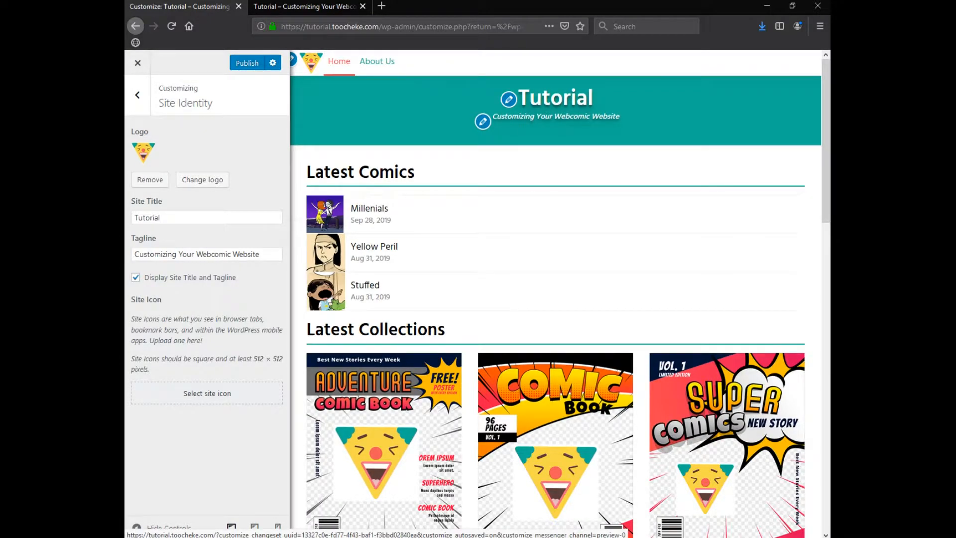
{"action": "left_click", "coordinate": [247, 63]}
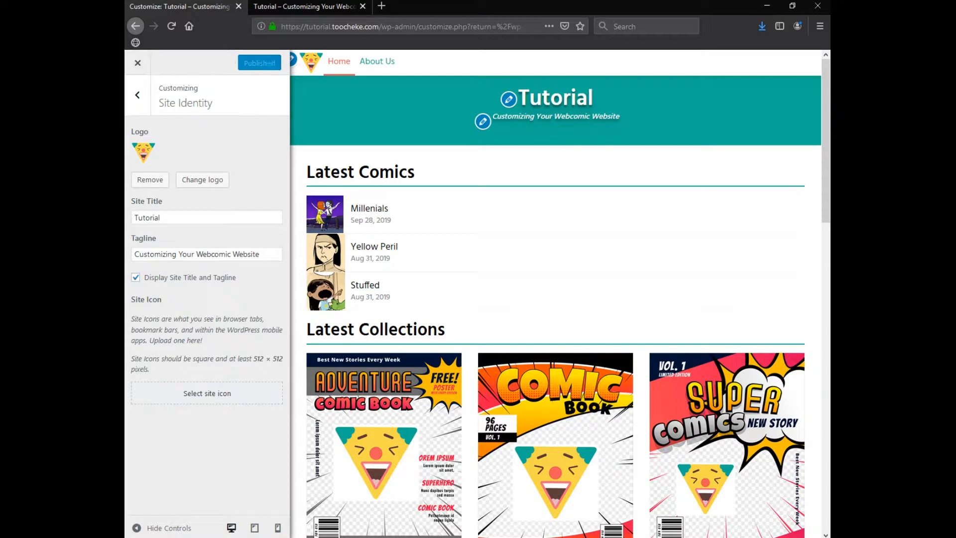
Reload the live site to check the logo beside the navigation menu, and return to the customizer
{"action": "left_click", "coordinate": [304, 6]}
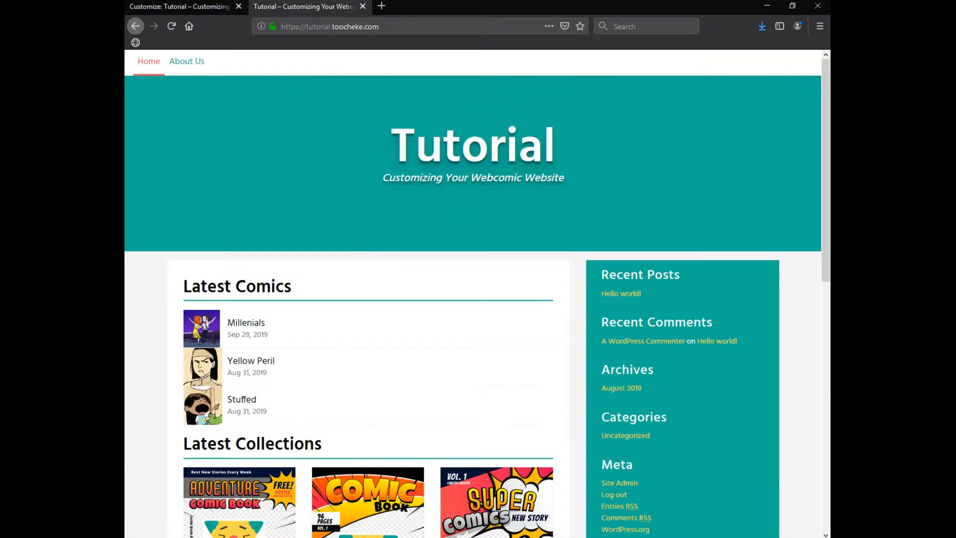
{"action": "left_click", "coordinate": [172, 26]}
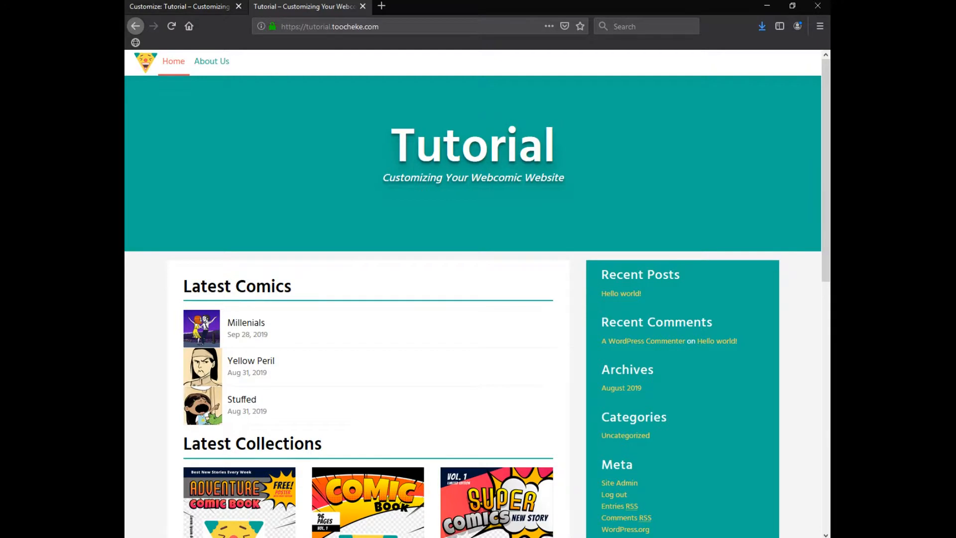
{"action": "left_click", "coordinate": [179, 5]}
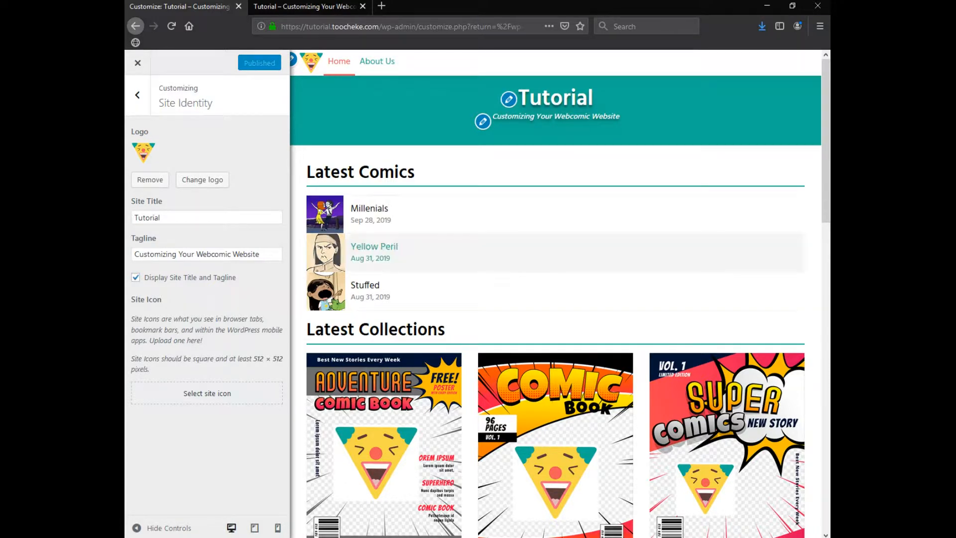
Set the site title to "My Webcomic Site" and the tagline to "This is a tutorial for the customizer.", and publish both changes
{"action": "left_click", "coordinate": [161, 217]}
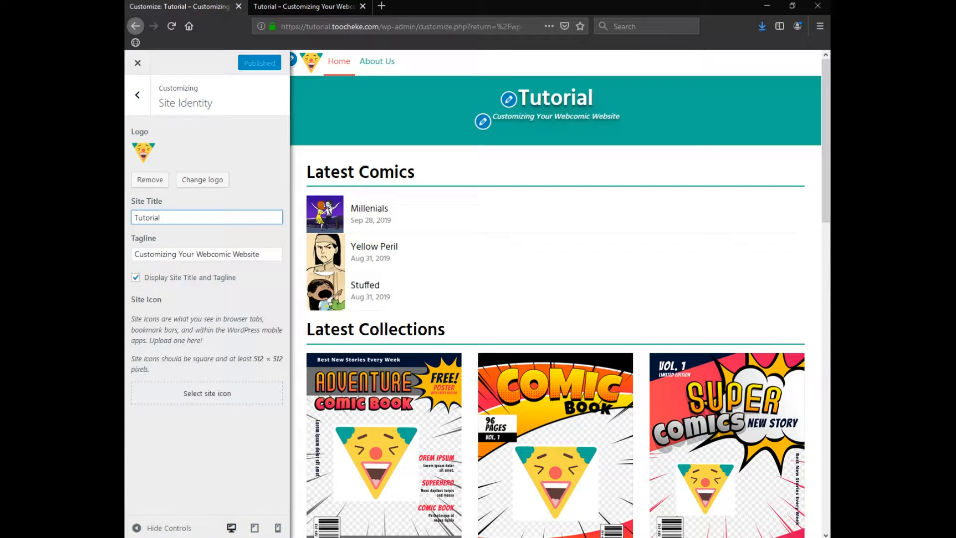
{"action": "key", "text": "ctrl+a"}
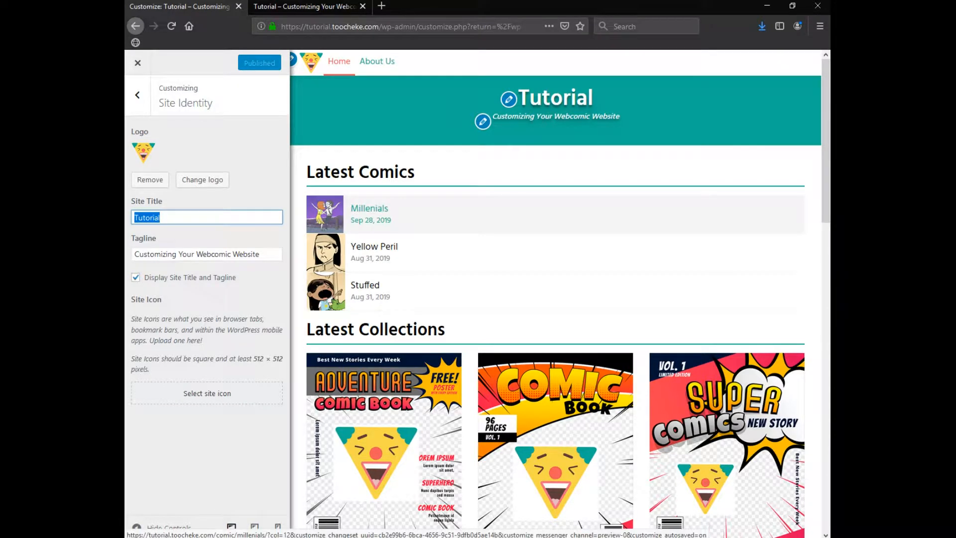
{"action": "type", "text": "My Web"}
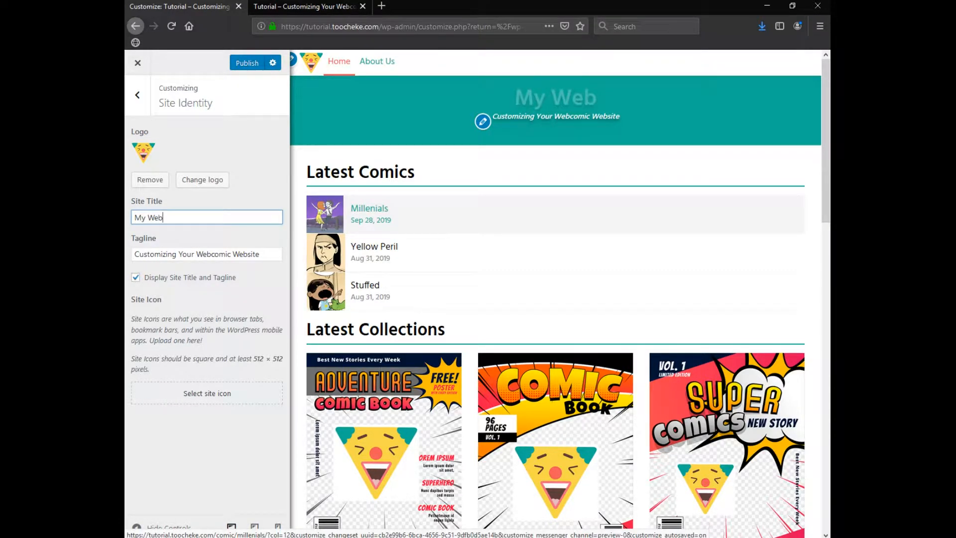
{"action": "type", "text": "comic Site"}
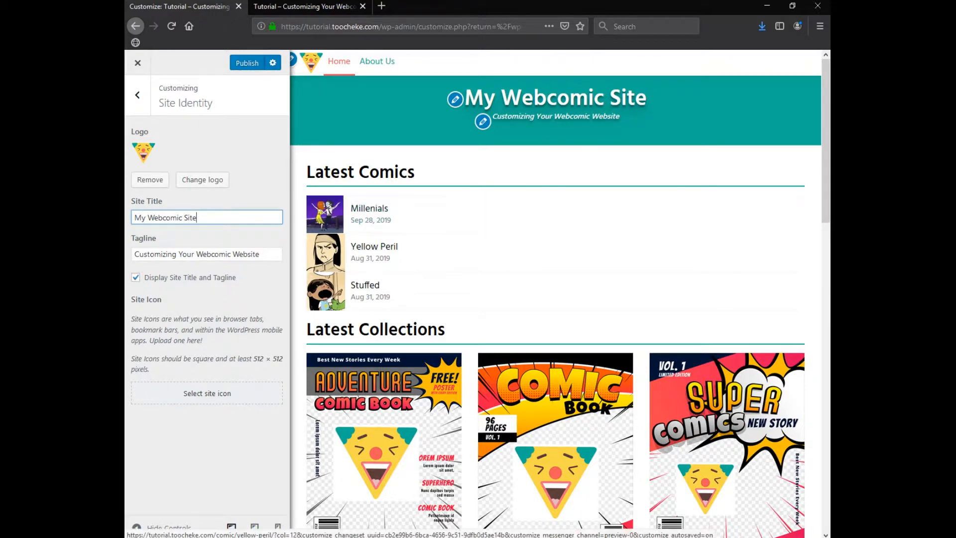
{"action": "key", "text": "Tab"}
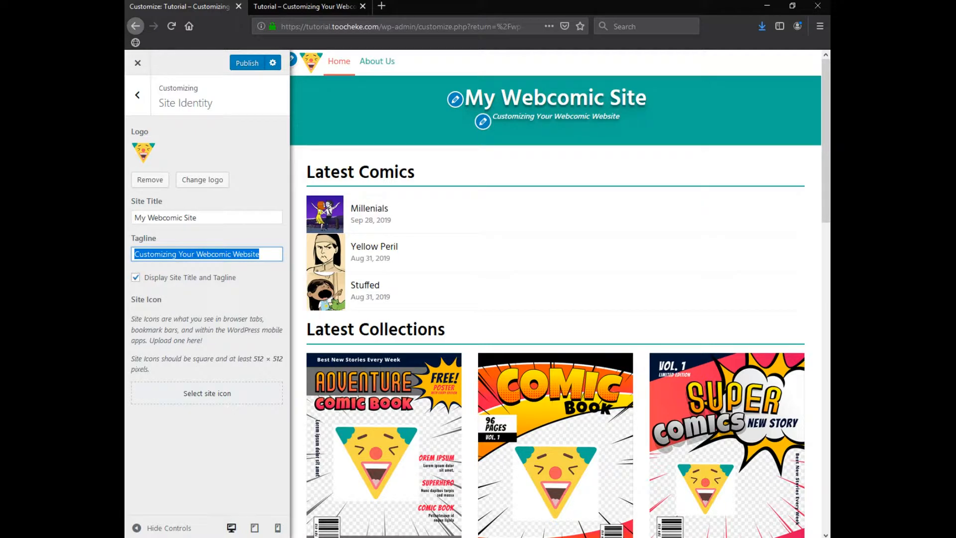
{"action": "type", "text": "This is a tutorial for the customizer."}
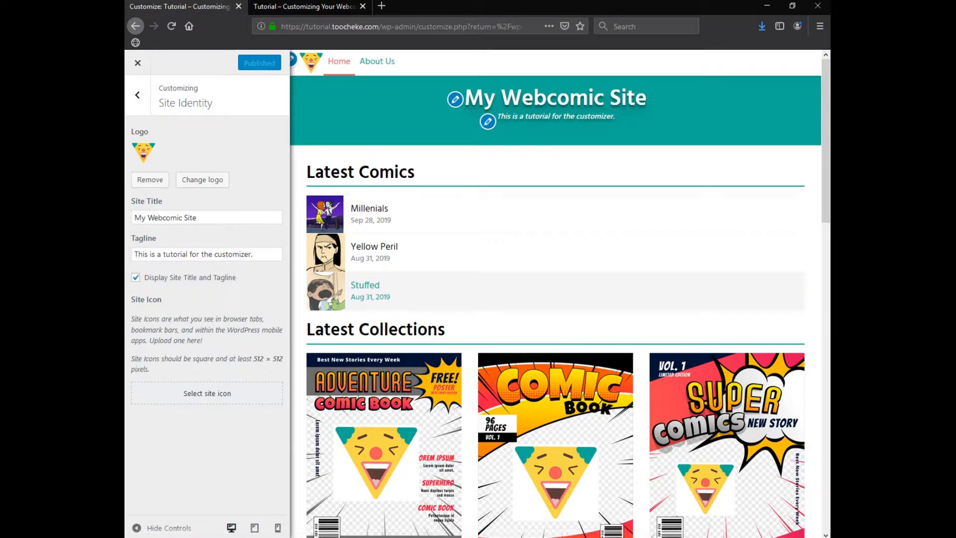
Reload the live site to check the new site title and tagline, and return to the customizer
{"action": "left_click", "coordinate": [304, 6]}
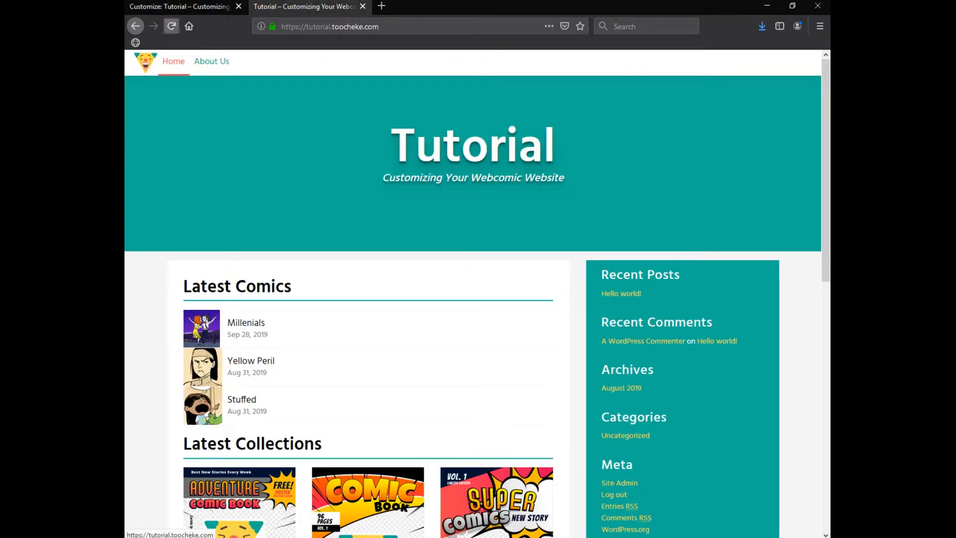
{"action": "left_click", "coordinate": [171, 26]}
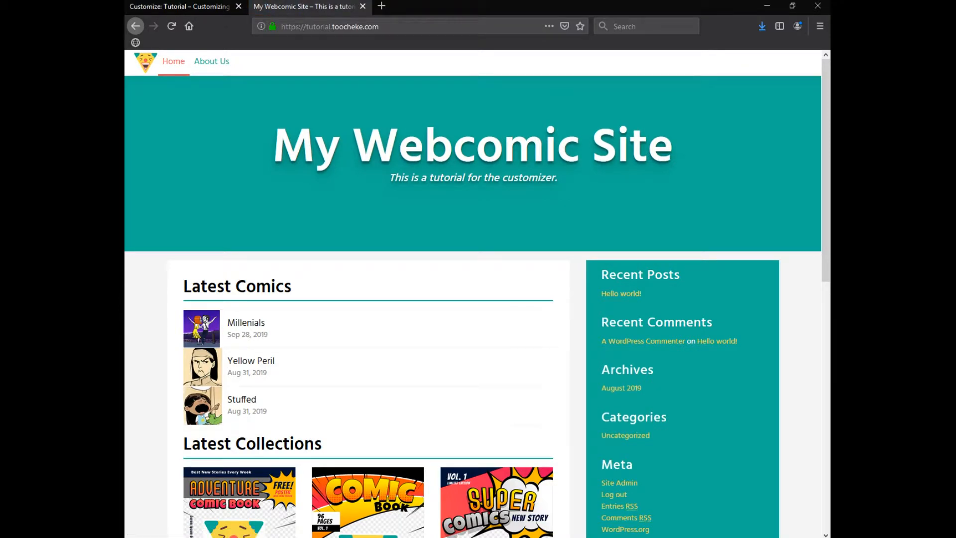
{"action": "left_click", "coordinate": [182, 7]}
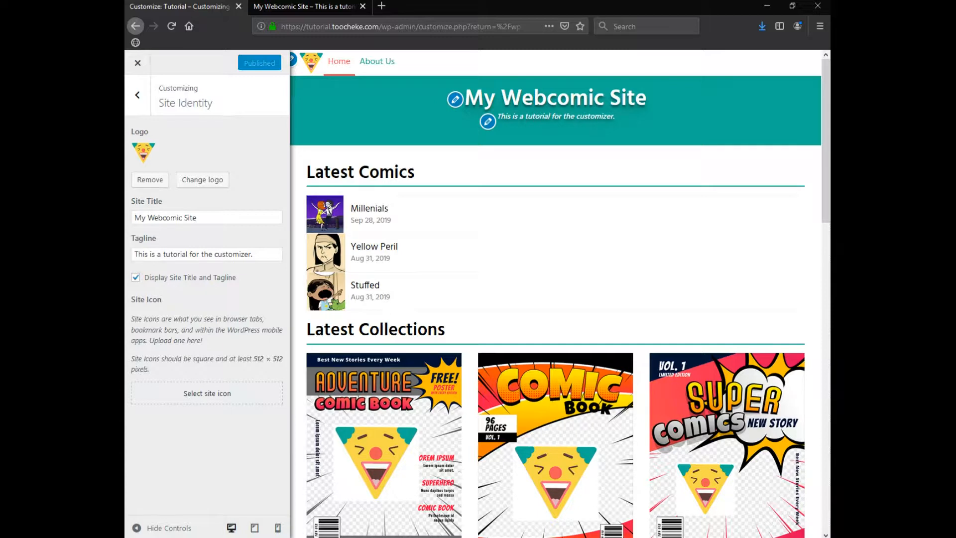
Turn off the display of the site title and tagline, publish the change, and check the header on the reloaded live site
{"action": "left_click", "coordinate": [136, 277]}
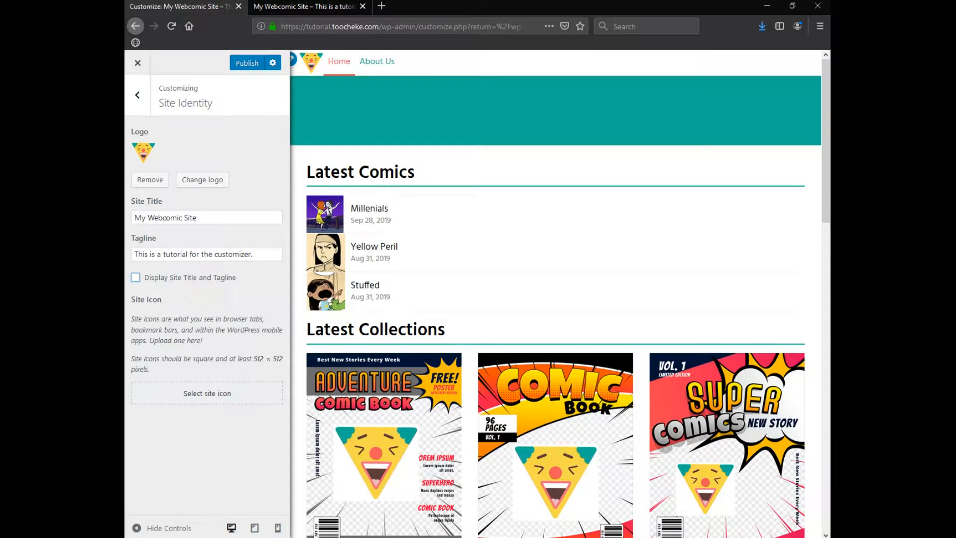
{"action": "left_click", "coordinate": [247, 63]}
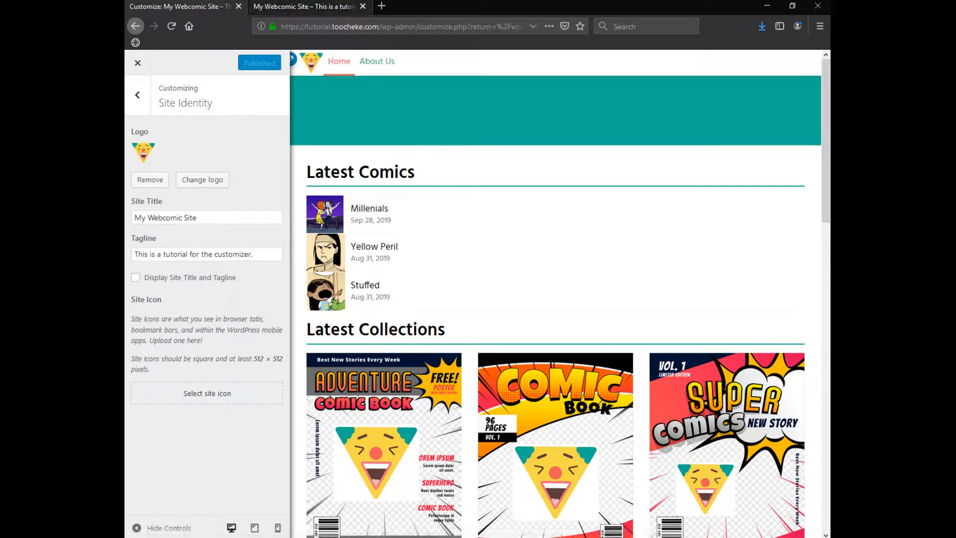
{"action": "left_click", "coordinate": [310, 6]}
{"action": "left_click", "coordinate": [172, 26]}
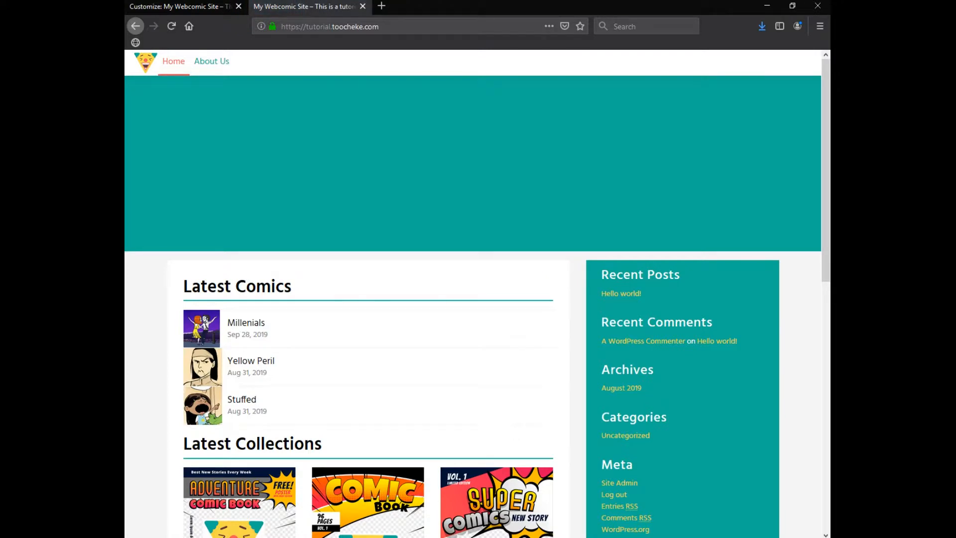
{"action": "left_click", "coordinate": [180, 6]}
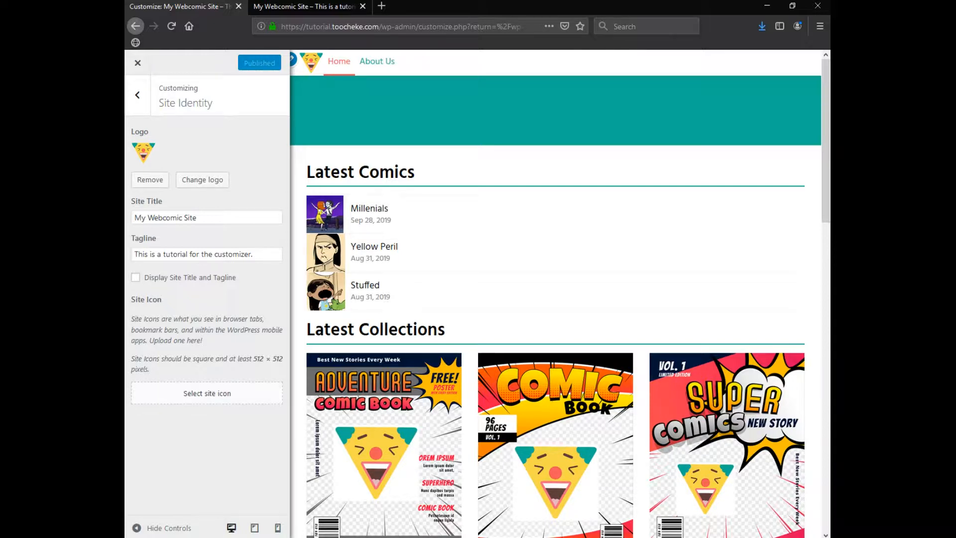
Upload SiteIcon.png from the SiteIdentity folder, set it as the site icon, and publish the change
{"action": "left_click", "coordinate": [206, 393]}
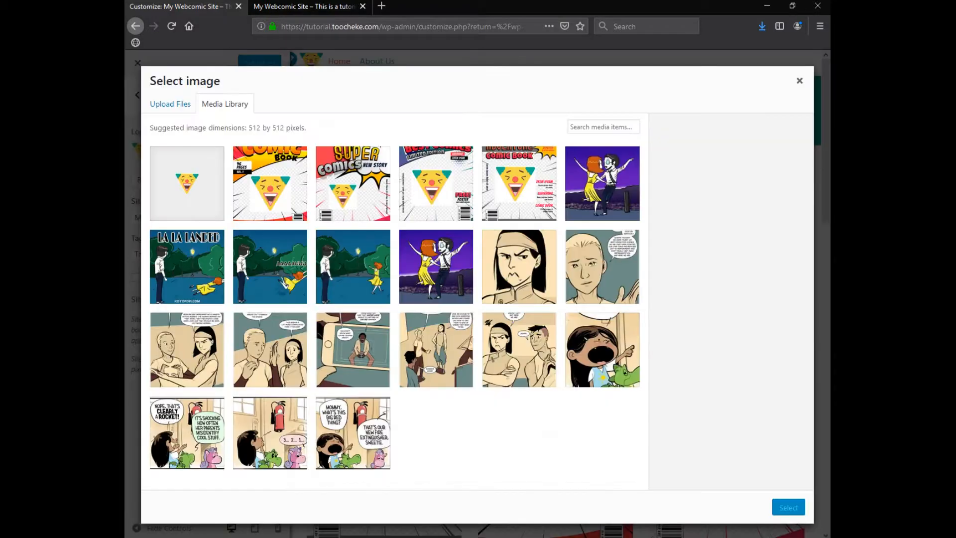
{"action": "left_click", "coordinate": [170, 104]}
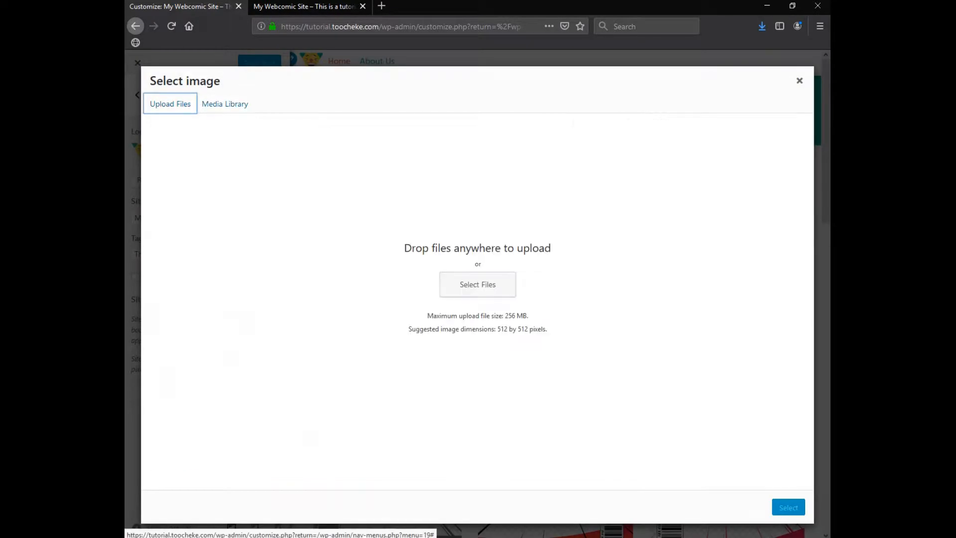
{"action": "left_click", "coordinate": [477, 285]}
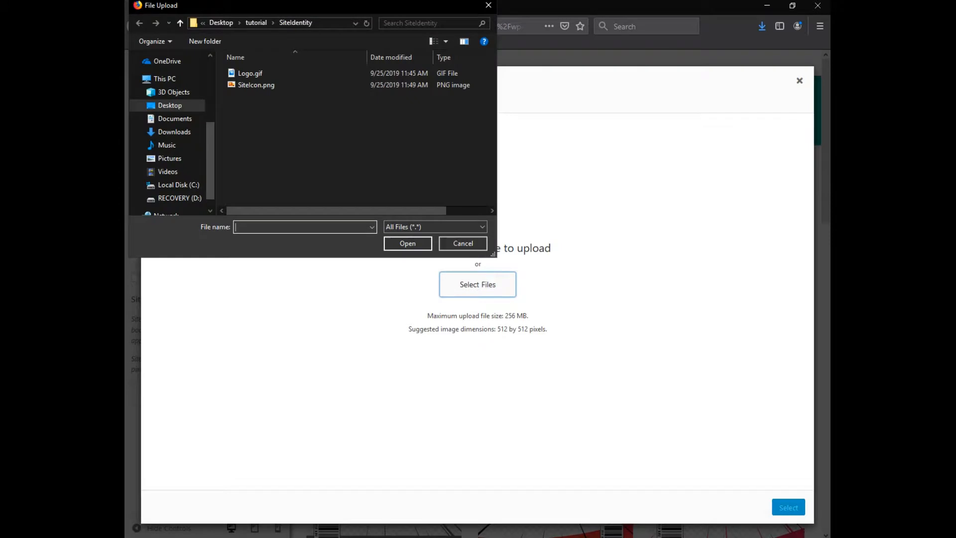
{"action": "double_click", "coordinate": [256, 86]}
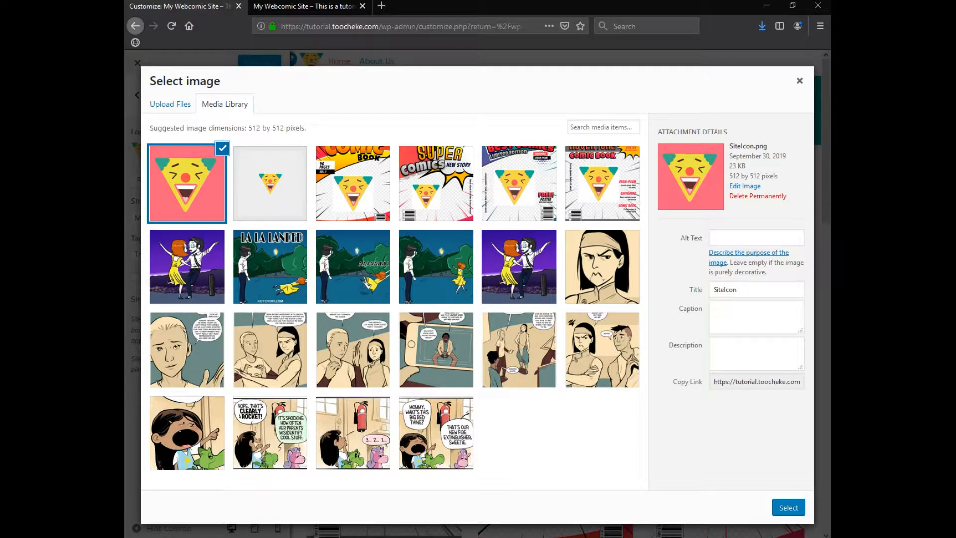
{"action": "left_click", "coordinate": [788, 507]}
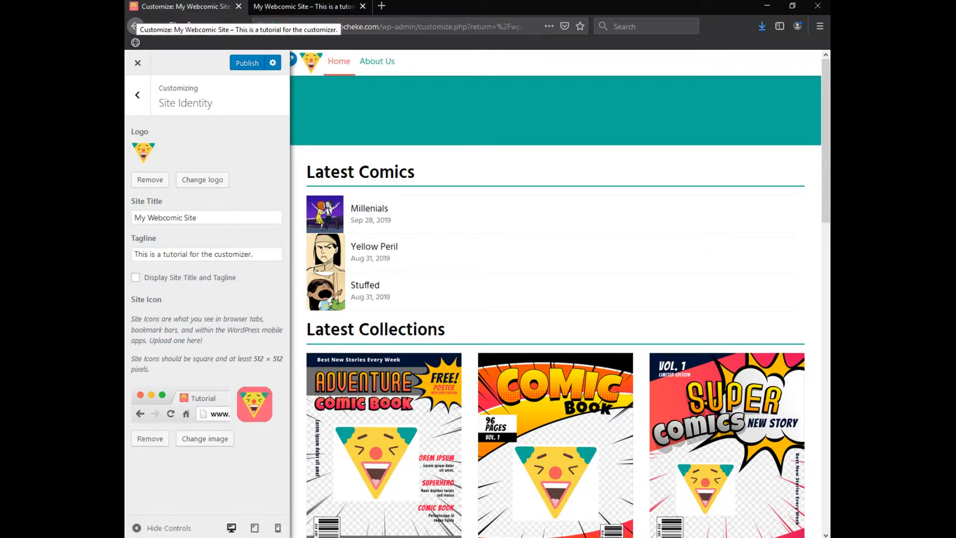
{"action": "left_click", "coordinate": [247, 63]}
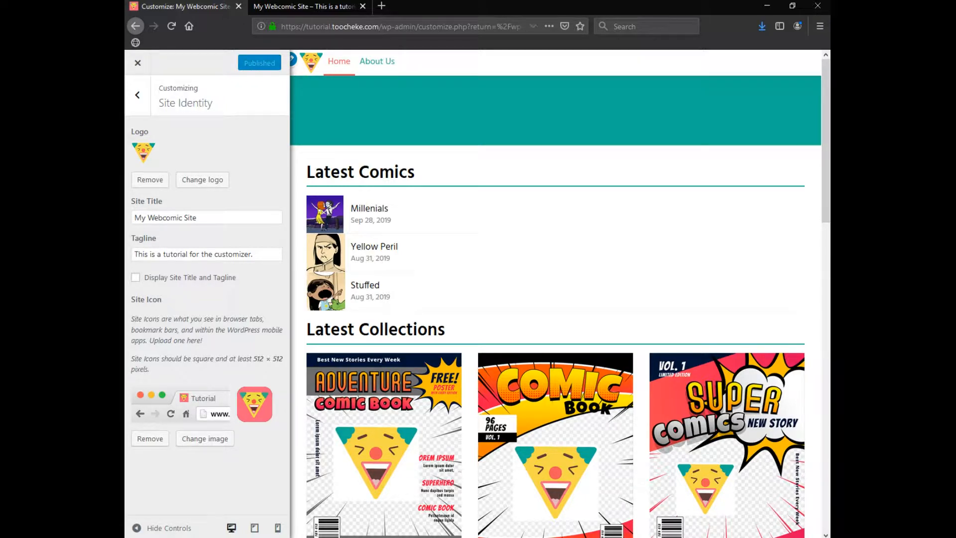
Reload the live site to check the site icon in the browser tab, and return to the customizer
{"action": "left_click", "coordinate": [305, 6]}
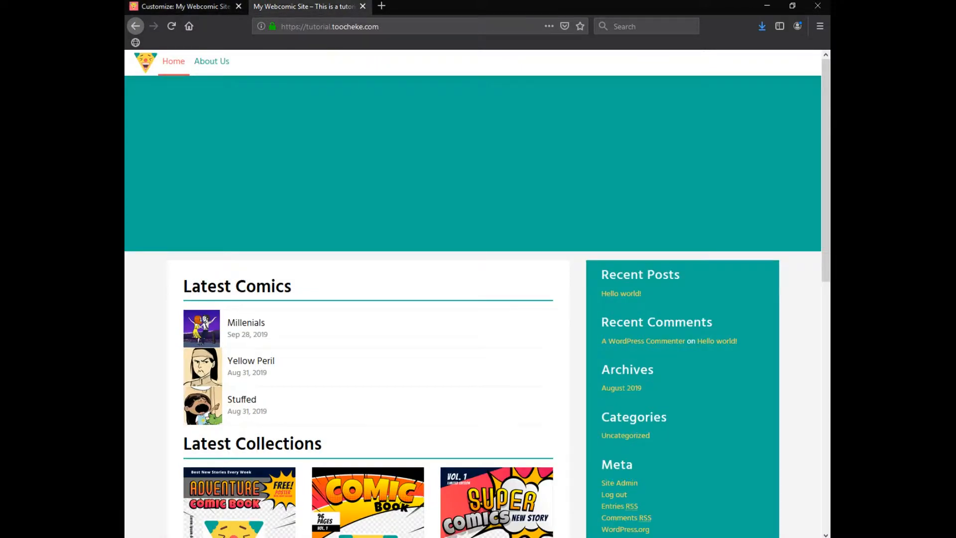
{"action": "left_click", "coordinate": [171, 26]}
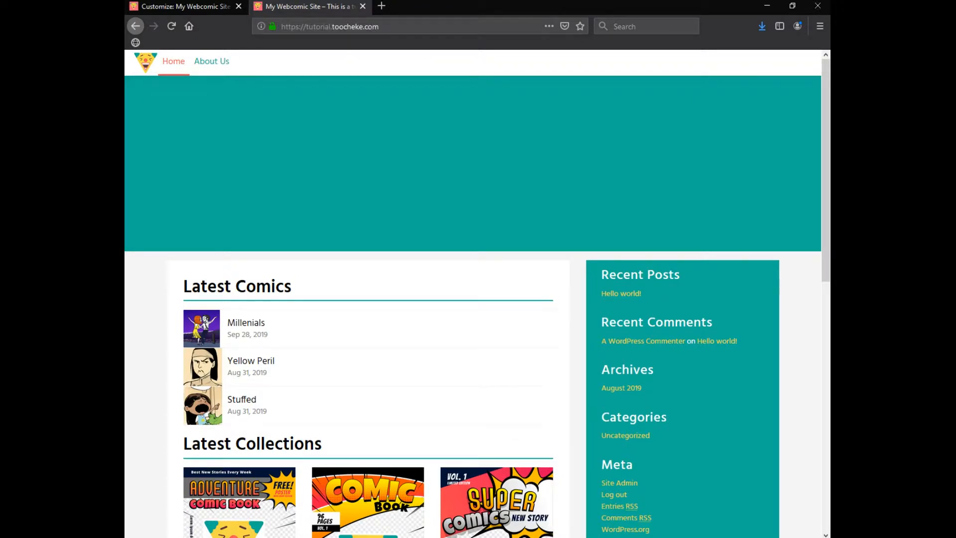
{"action": "left_click", "coordinate": [185, 6]}
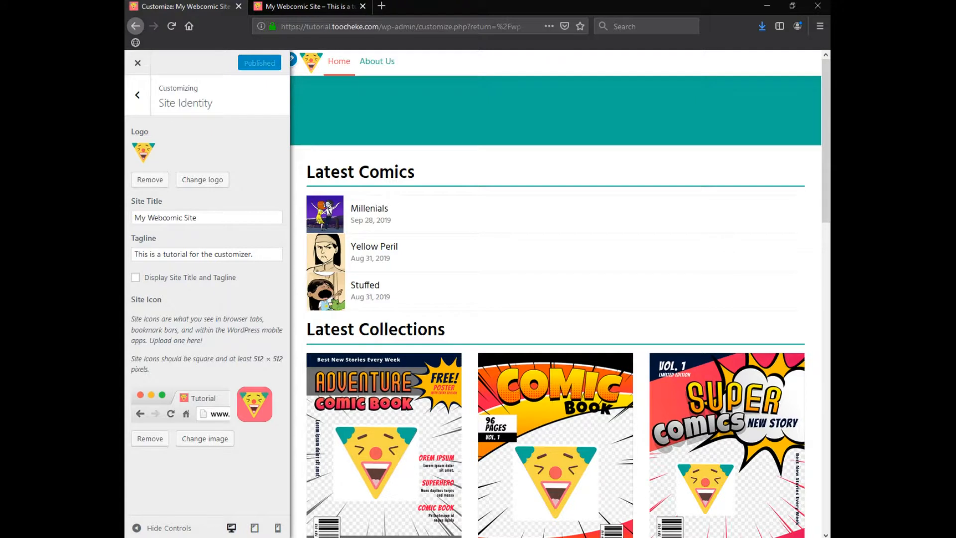
Upload hero.png from the tutorial folder's HeaderImage folder, set it as the header image without cropping, and publish the change
{"action": "left_click", "coordinate": [137, 95]}
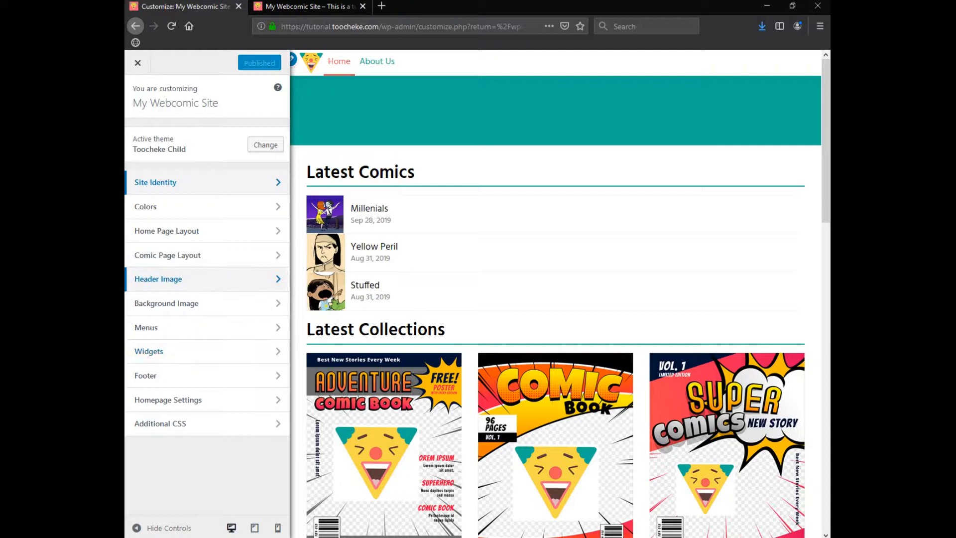
{"action": "left_click", "coordinate": [158, 279]}
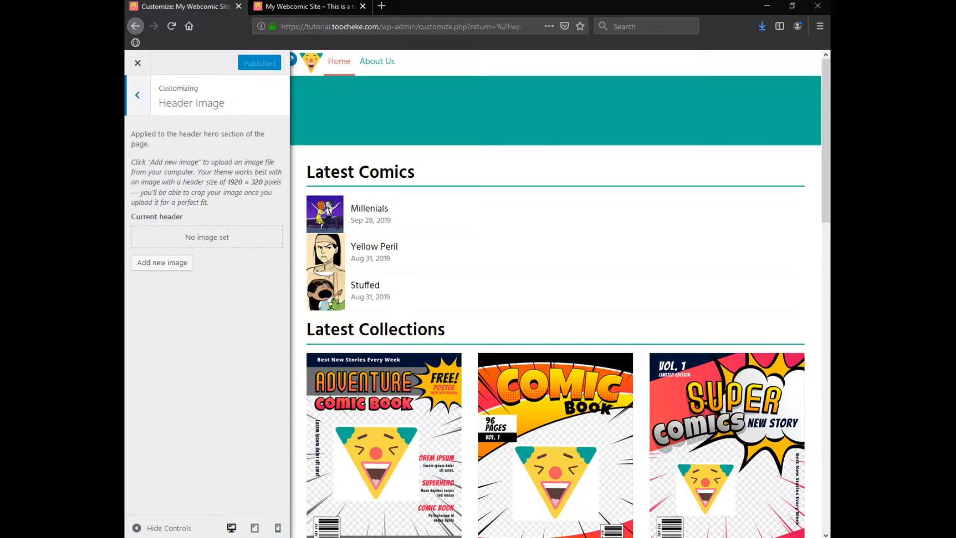
{"action": "left_click", "coordinate": [163, 262]}
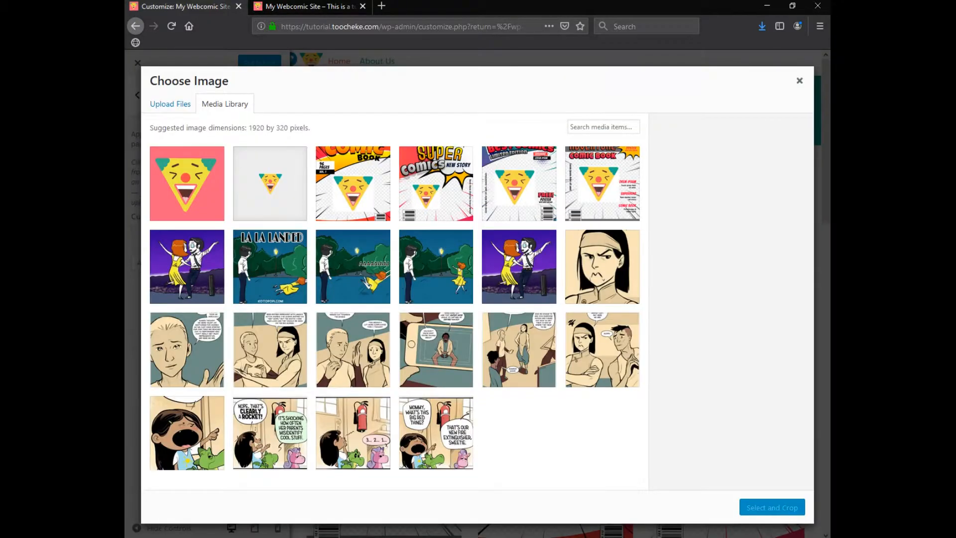
{"action": "left_click", "coordinate": [169, 104]}
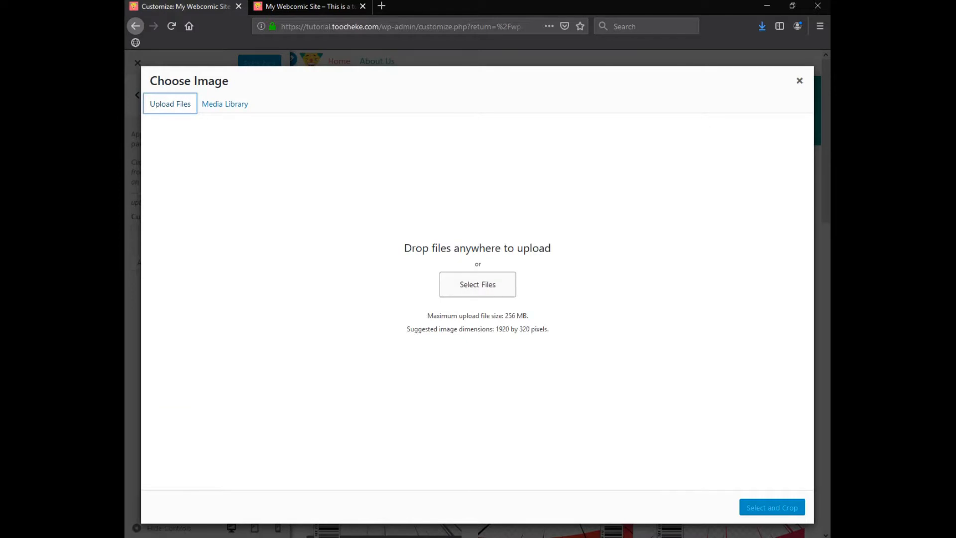
{"action": "left_click", "coordinate": [477, 285]}
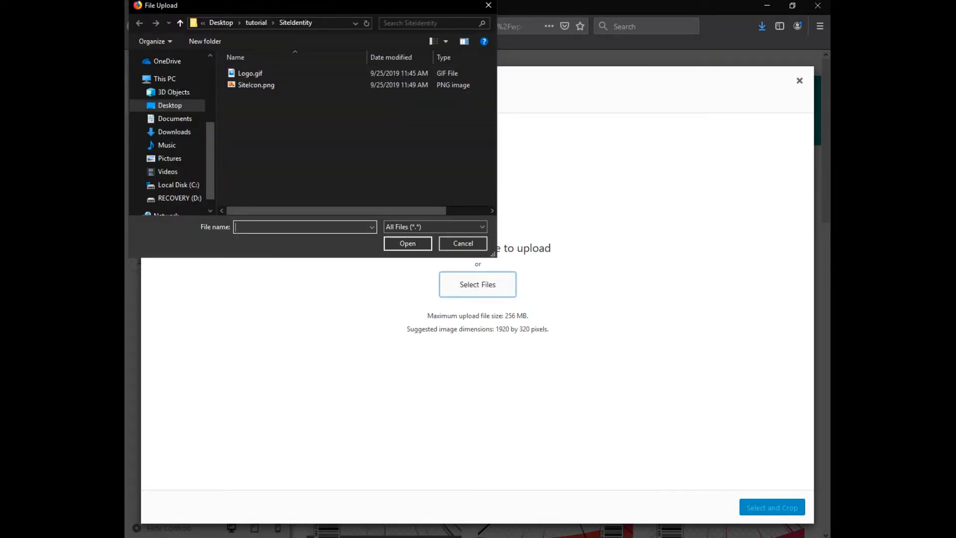
{"action": "left_click", "coordinate": [256, 23]}
{"action": "double_click", "coordinate": [254, 96]}
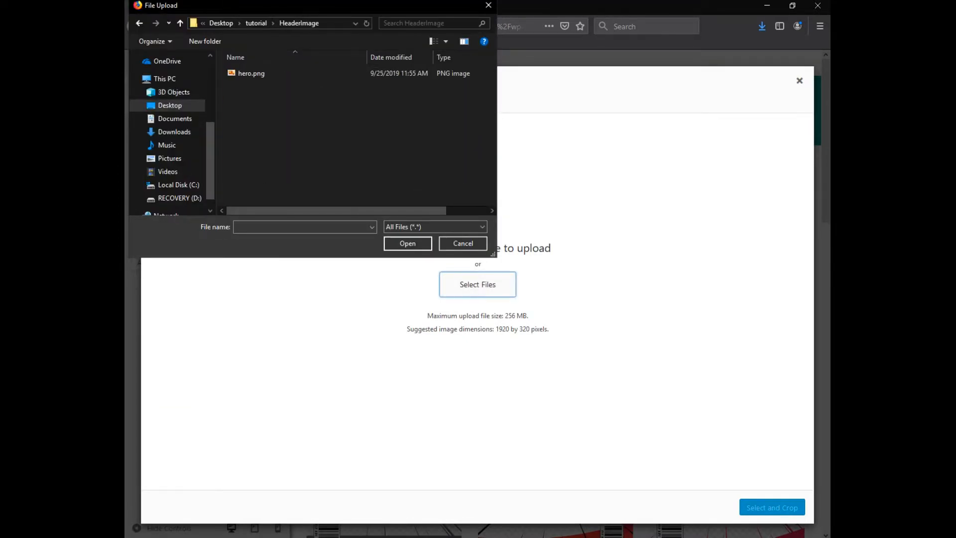
{"action": "double_click", "coordinate": [251, 74]}
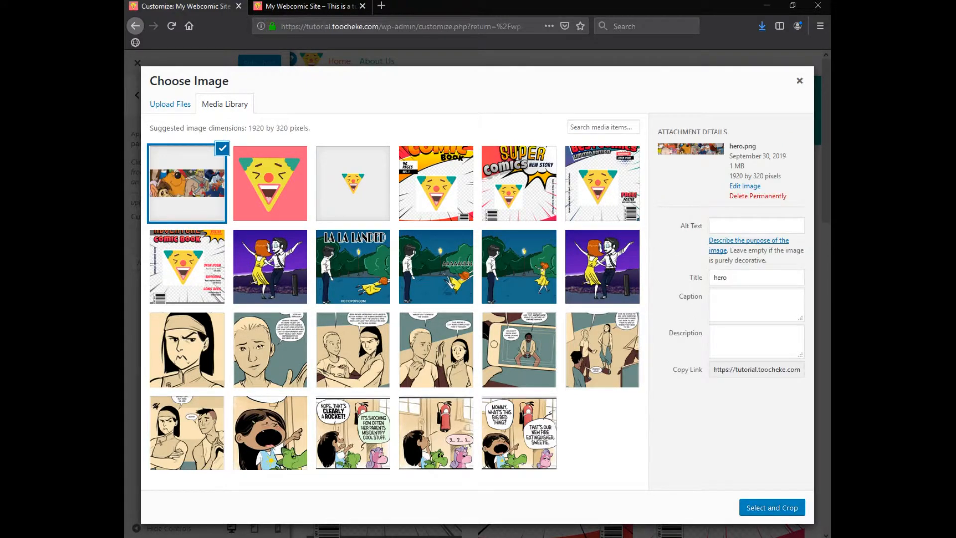
{"action": "left_click", "coordinate": [772, 507]}
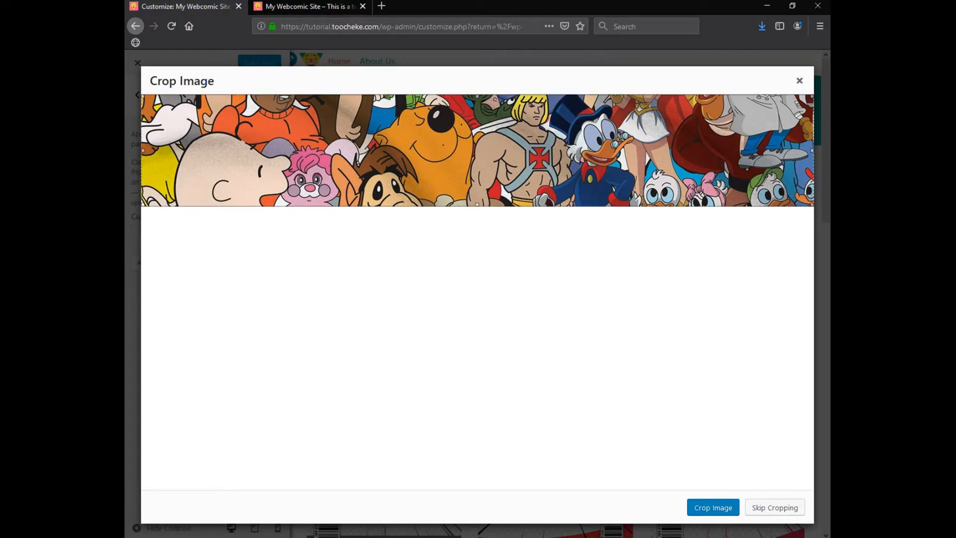
{"action": "left_click", "coordinate": [775, 507]}
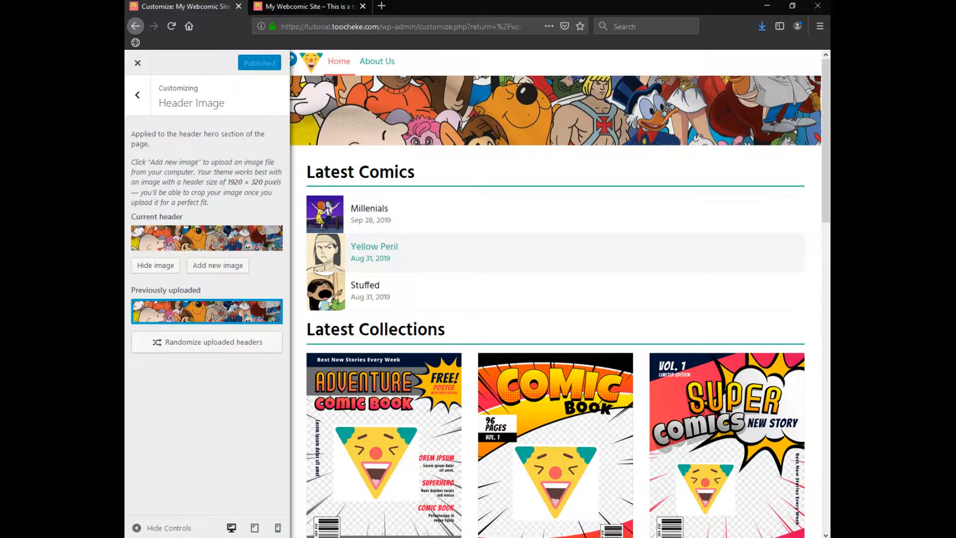
Reload the live site to check the header image, and return to the customizer
{"action": "left_click", "coordinate": [310, 6]}
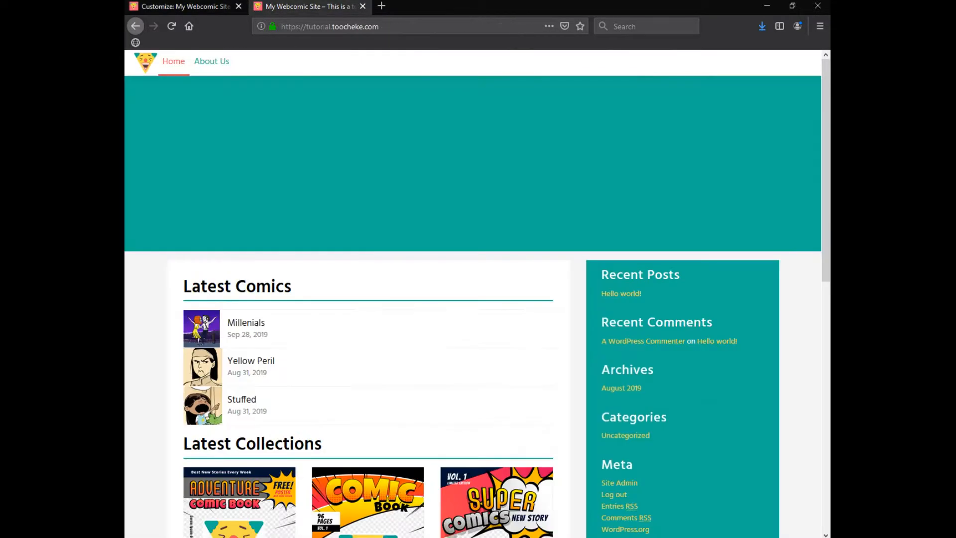
{"action": "left_click", "coordinate": [172, 26]}
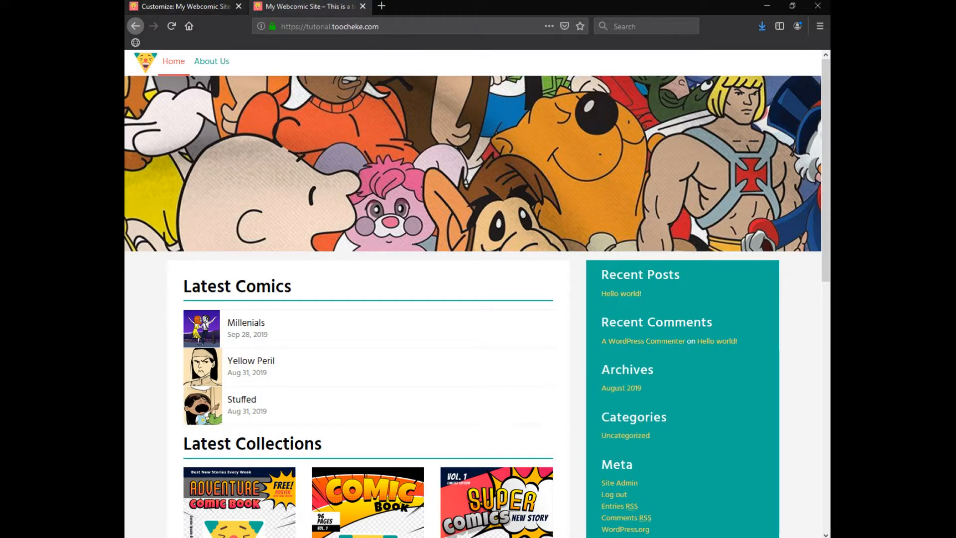
{"action": "left_click", "coordinate": [184, 6]}
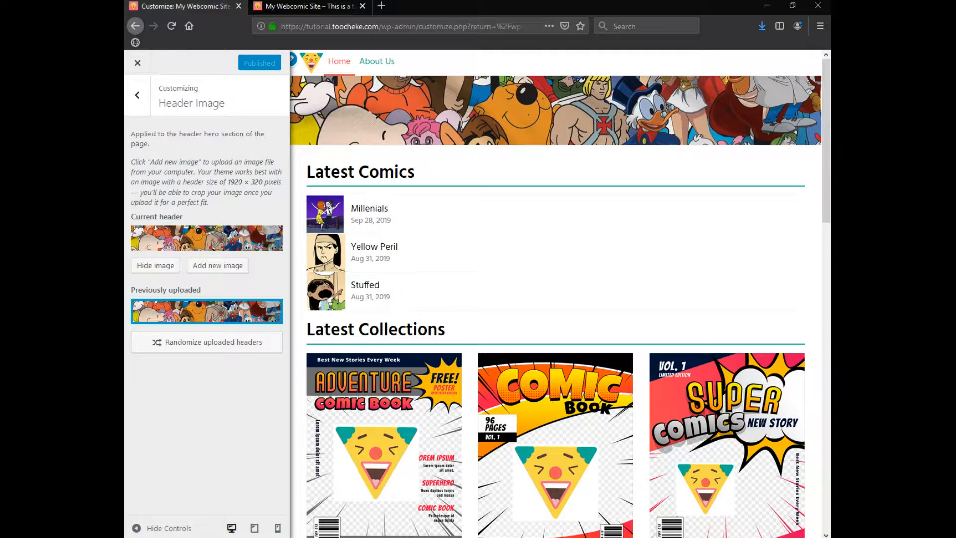
Turn the display of the site title and tagline back on in the Site Identity settings and publish the change
{"action": "left_click", "coordinate": [138, 95]}
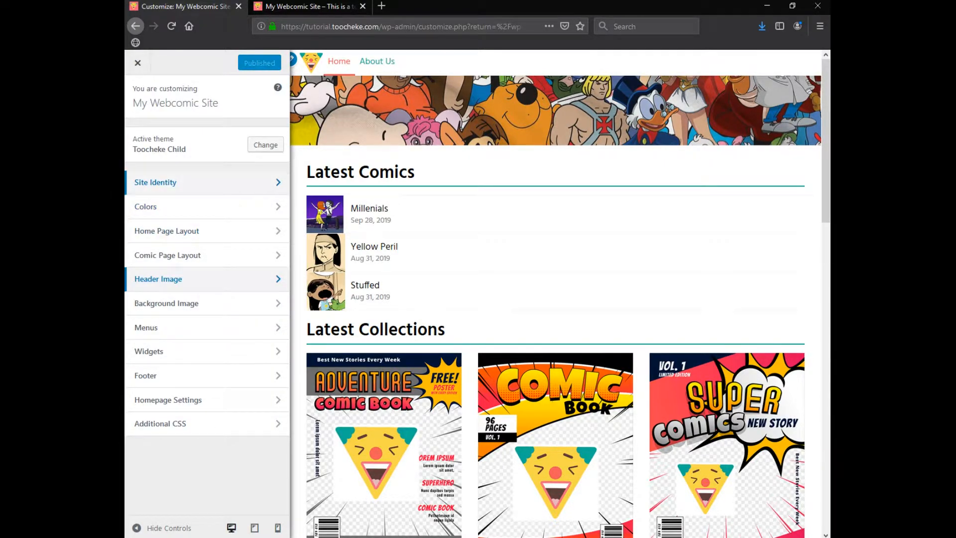
{"action": "left_click", "coordinate": [155, 182]}
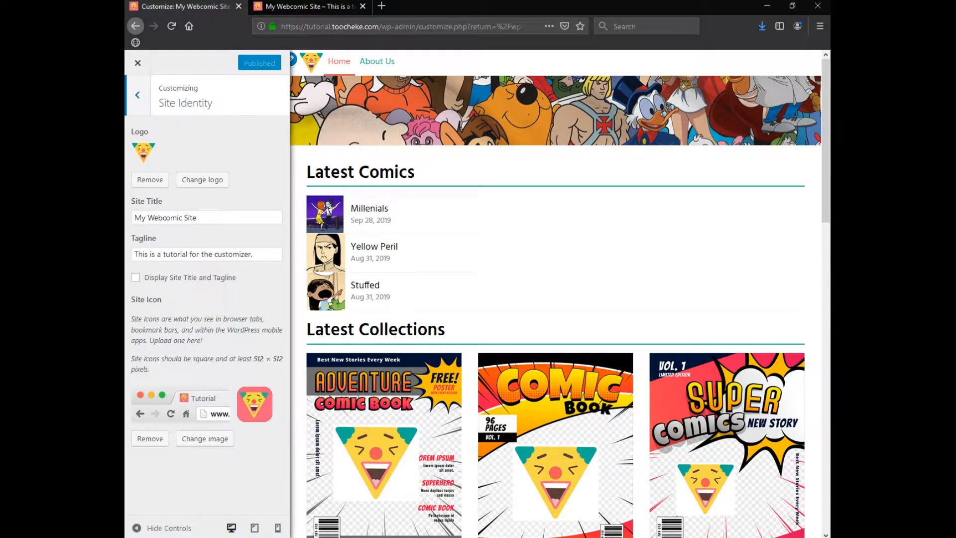
{"action": "left_click", "coordinate": [136, 277]}
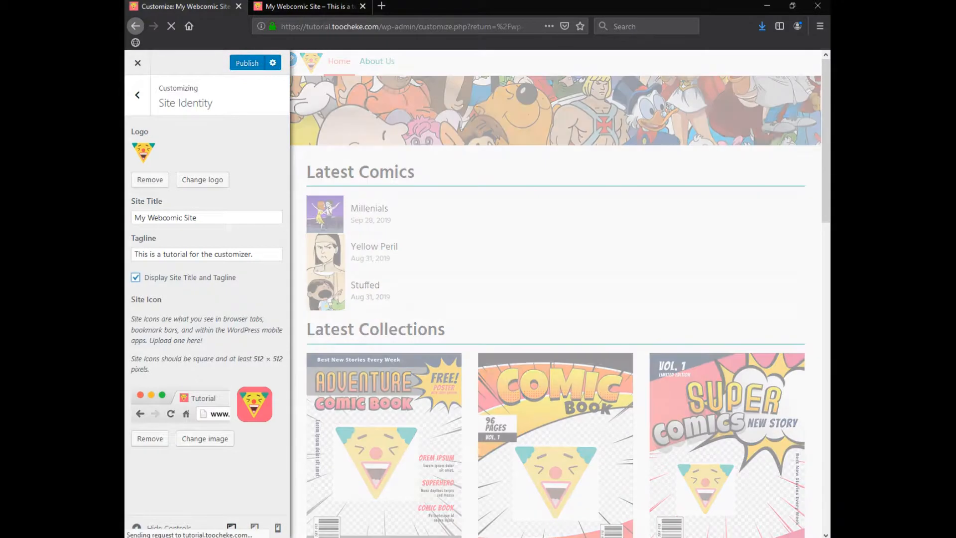
{"action": "left_click", "coordinate": [247, 63]}
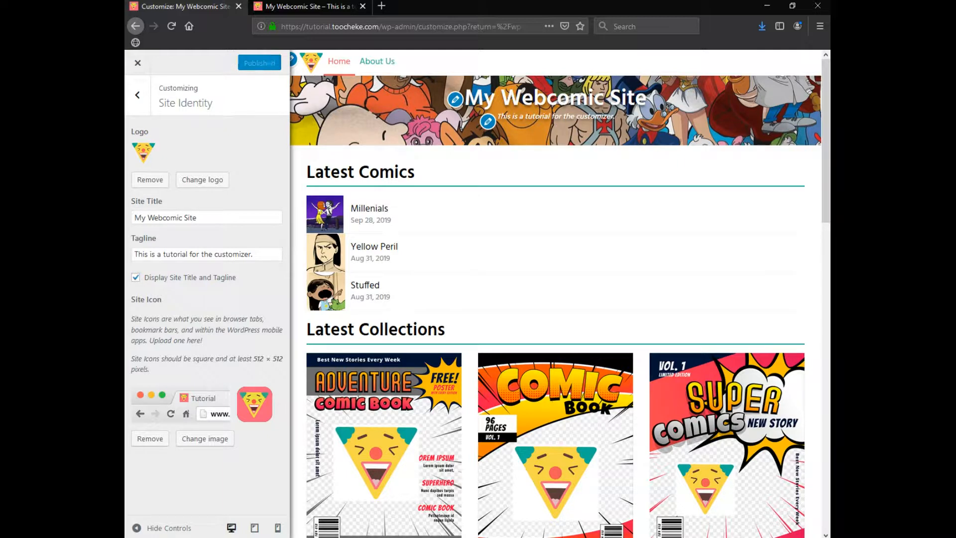
Reload the live site to check the title and tagline over the header image, and return to the customizer
{"action": "left_click", "coordinate": [310, 6]}
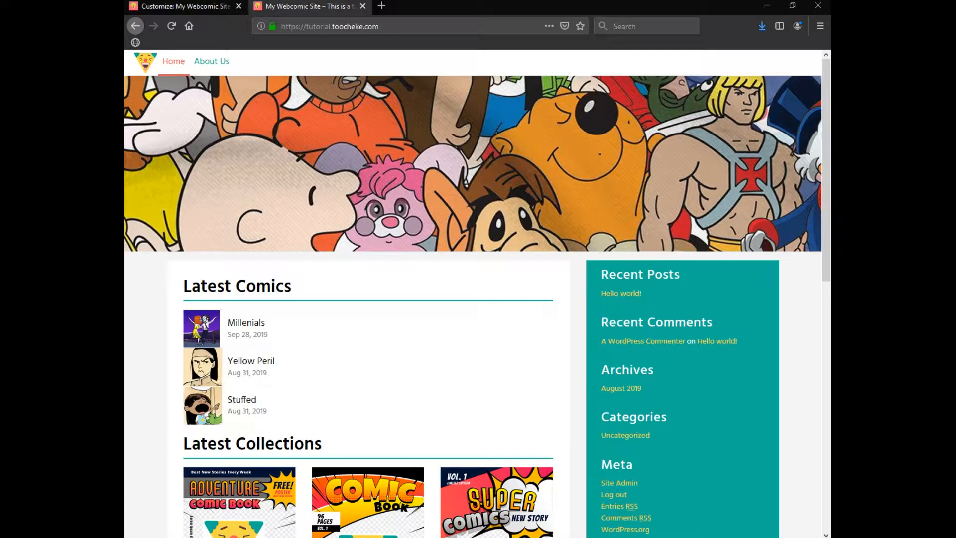
{"action": "left_click", "coordinate": [171, 26]}
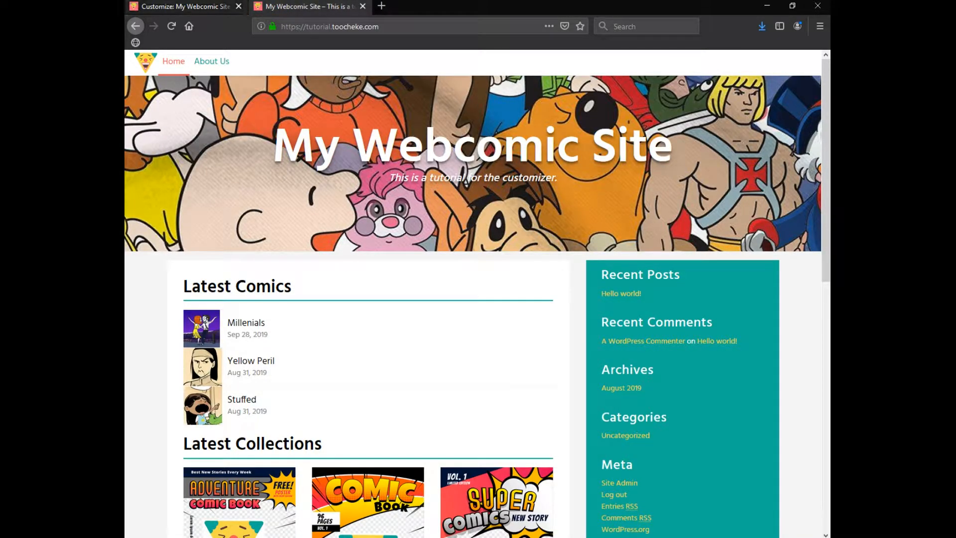
{"action": "left_click", "coordinate": [184, 6]}
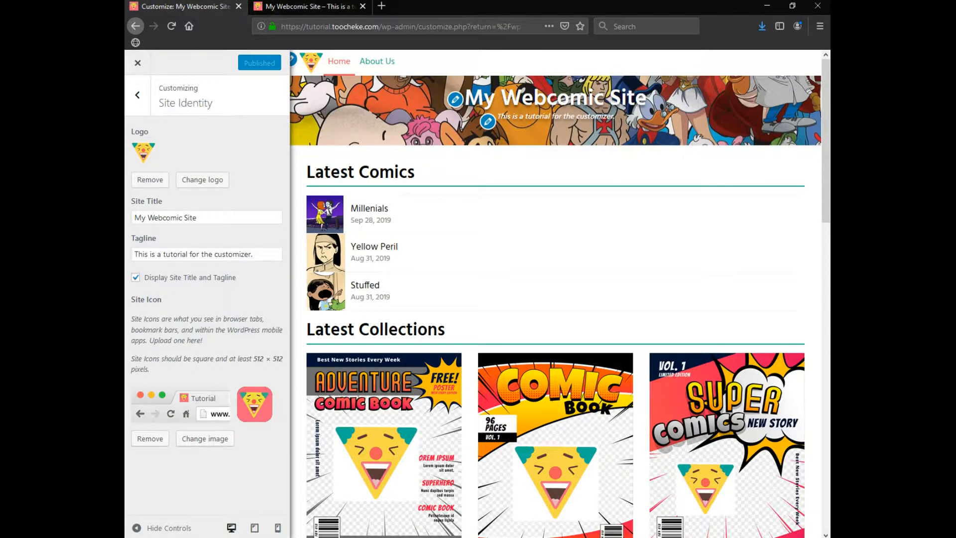
Upload bg.jpg from the tutorial folder's BackgroundImage folder, set it as the site's background image, and publish the change
{"action": "left_click", "coordinate": [138, 95]}
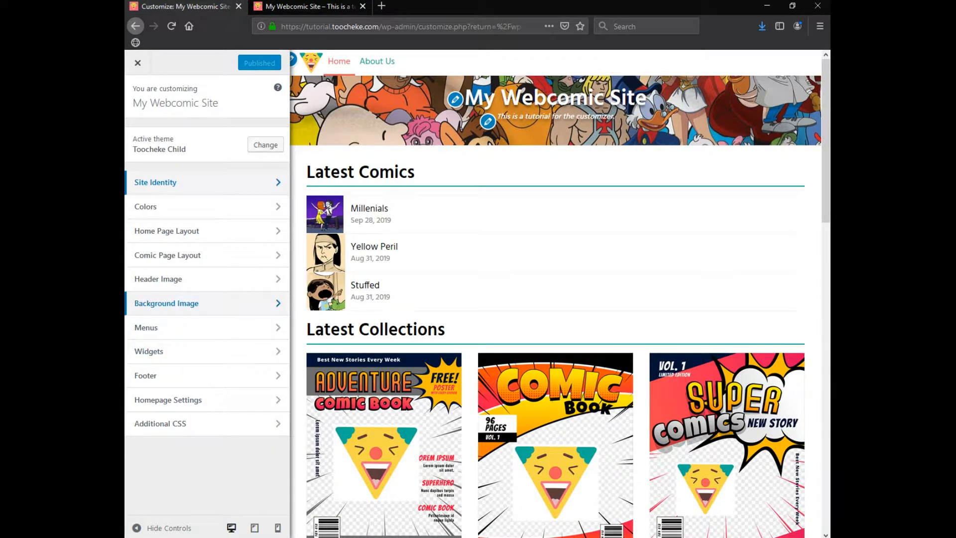
{"action": "left_click", "coordinate": [166, 304]}
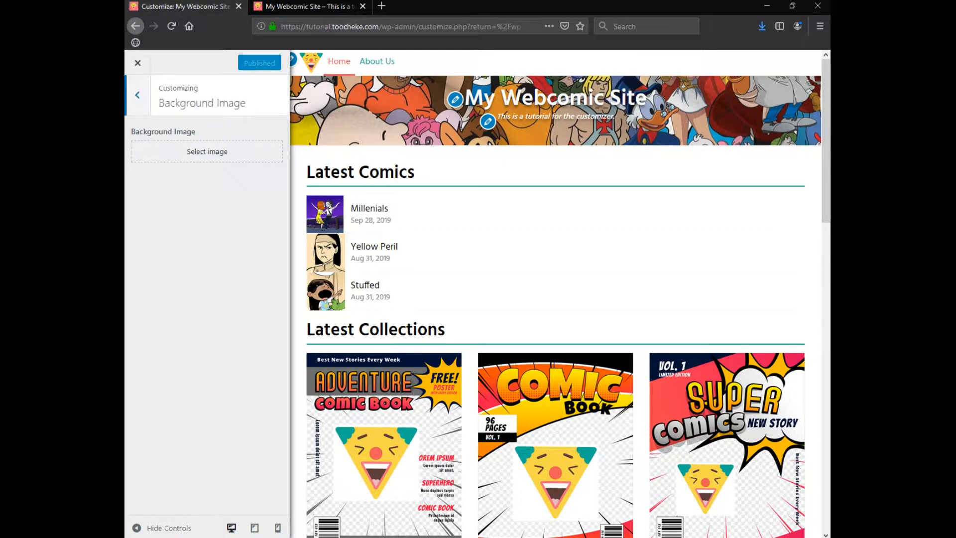
{"action": "left_click", "coordinate": [206, 152]}
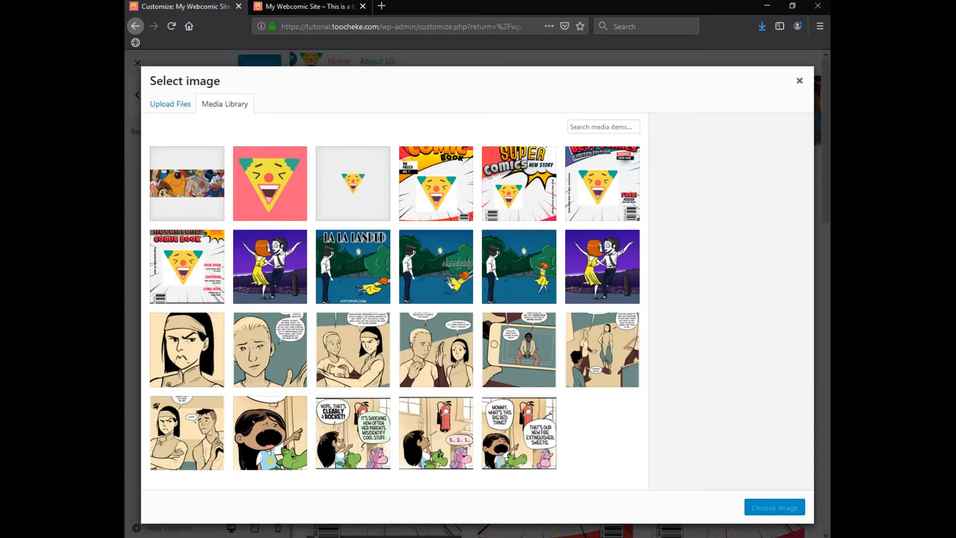
{"action": "left_click", "coordinate": [171, 104]}
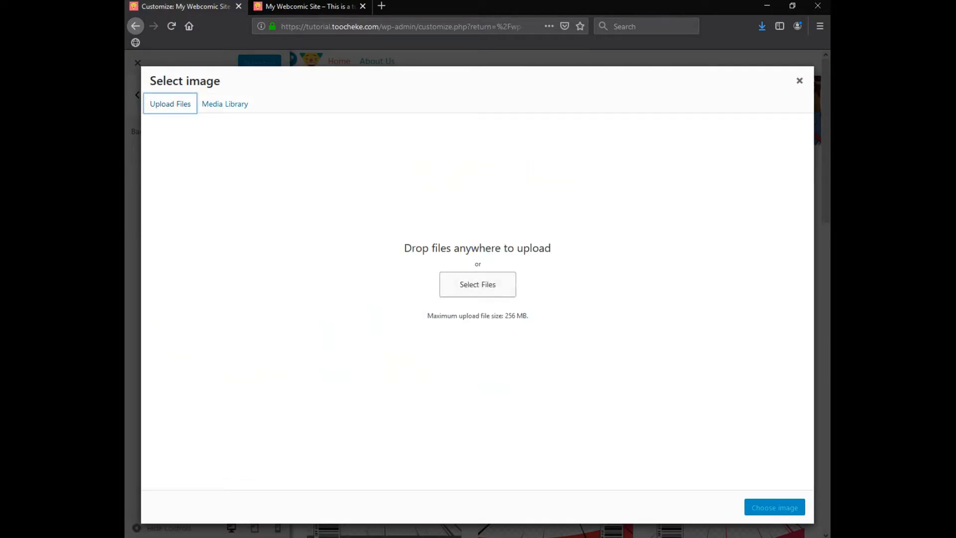
{"action": "left_click", "coordinate": [477, 284]}
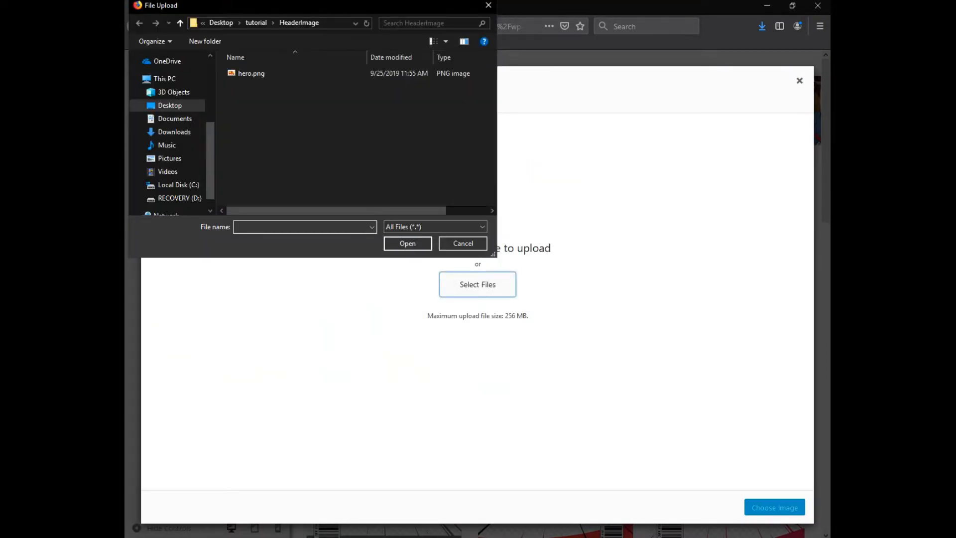
{"action": "left_click", "coordinate": [256, 22]}
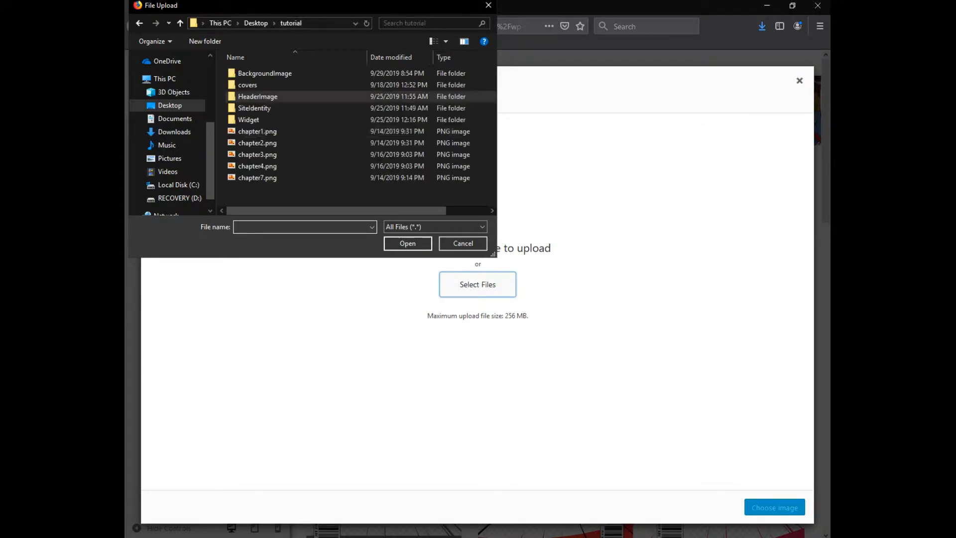
{"action": "double_click", "coordinate": [254, 74]}
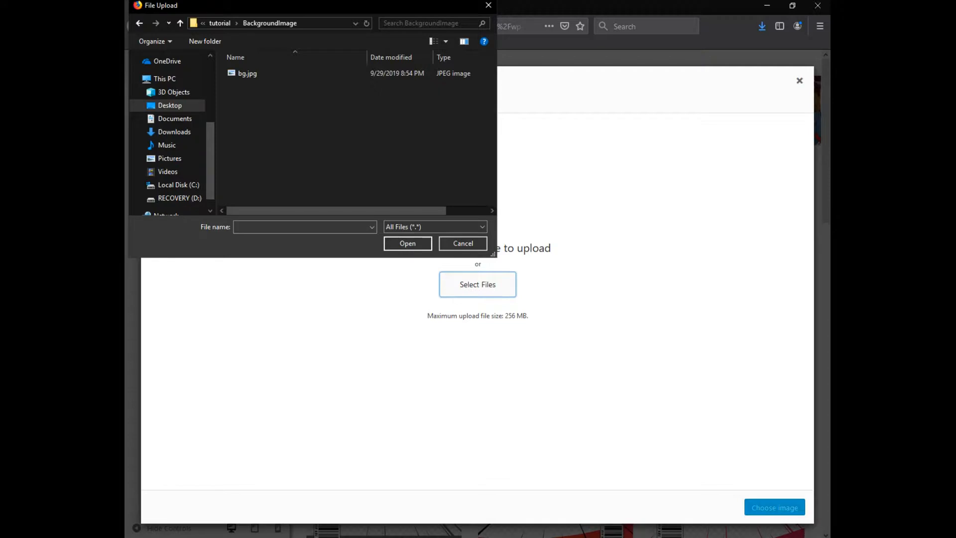
{"action": "double_click", "coordinate": [248, 73]}
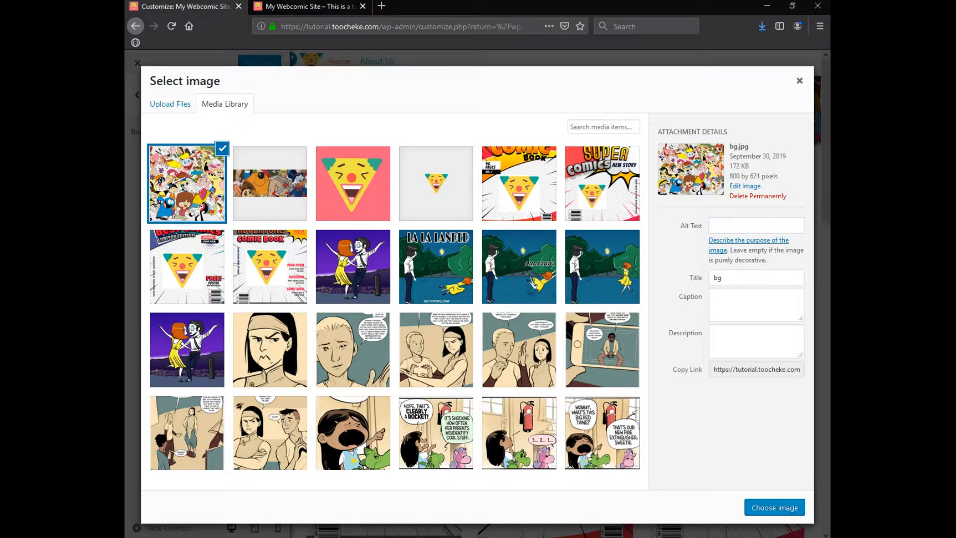
{"action": "left_click", "coordinate": [775, 507]}
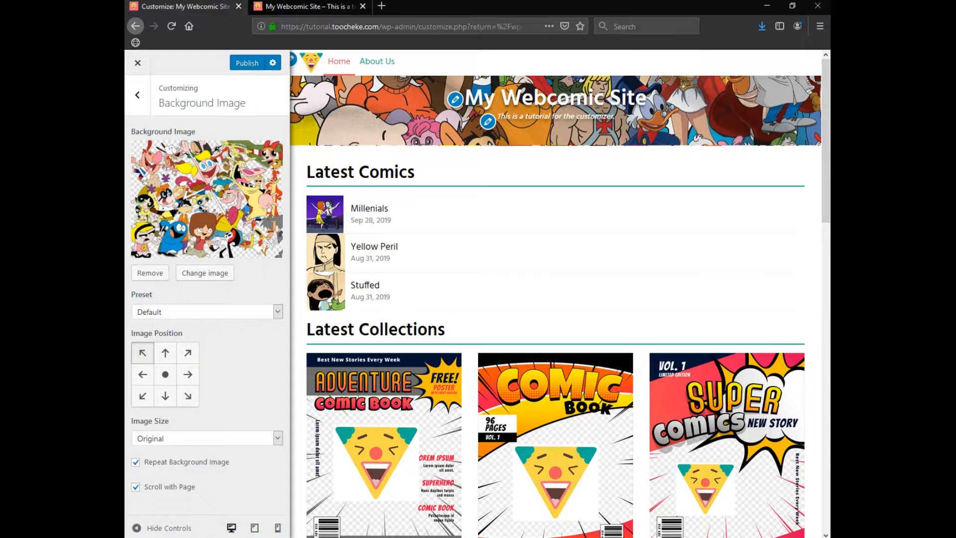
{"action": "left_click", "coordinate": [247, 63]}
Reload the live site, check the background image down the whole page, and return to the customizer
{"action": "left_click", "coordinate": [309, 6]}
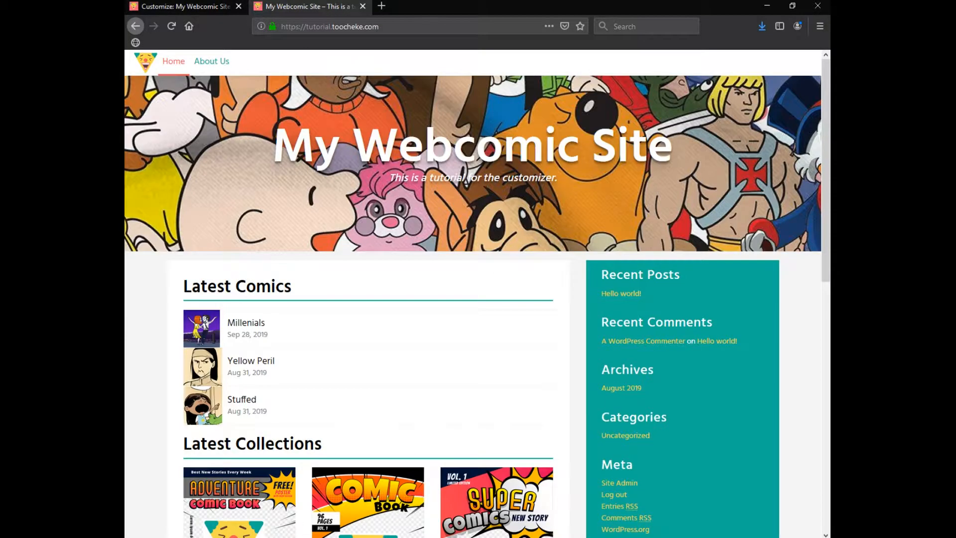
{"action": "left_click", "coordinate": [172, 26]}
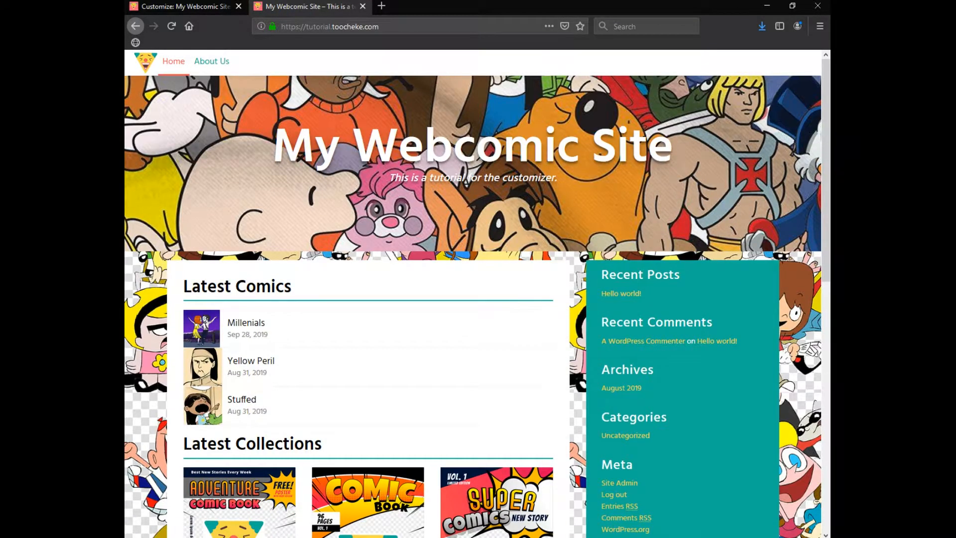
{"action": "scroll", "coordinate": [325, 313], "scroll_direction": "down", "scroll_amount": 10}
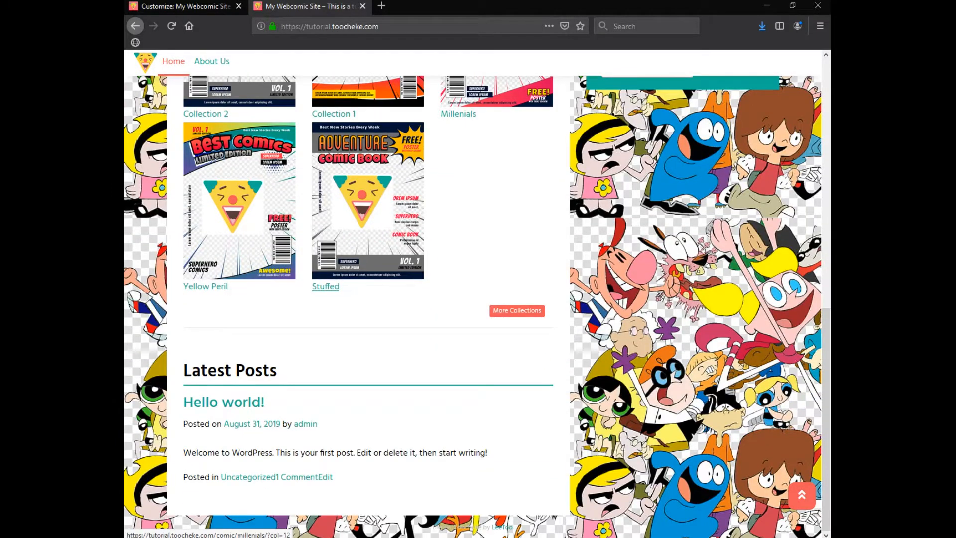
{"action": "scroll", "coordinate": [368, 249], "scroll_direction": "up", "scroll_amount": 10}
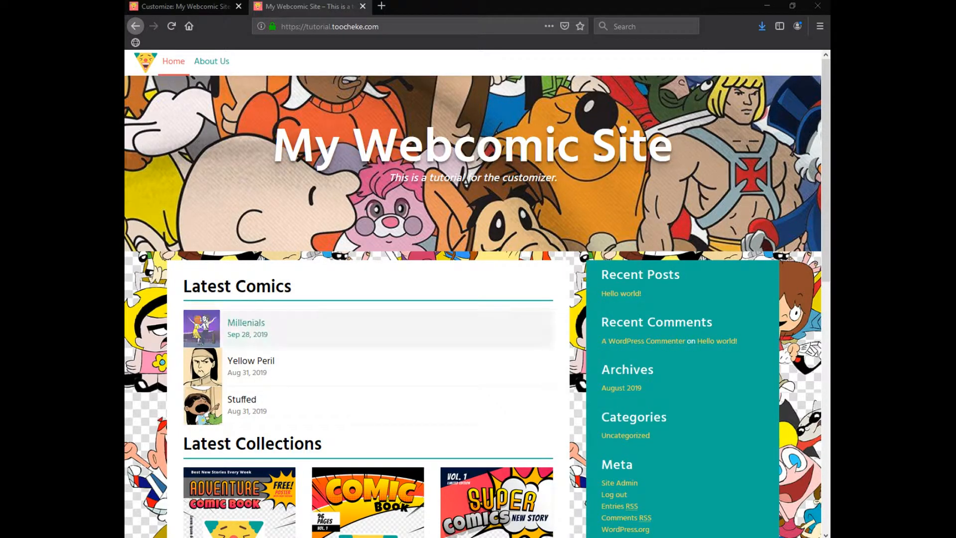
{"action": "left_click", "coordinate": [185, 7]}
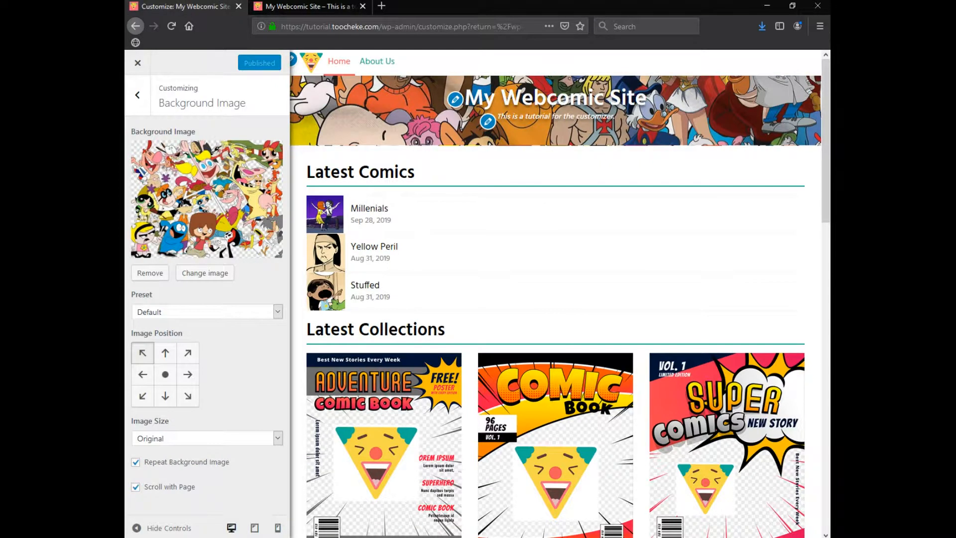
Remove the background image, publish the change, and leave the Background Image settings
{"action": "left_click", "coordinate": [150, 272]}
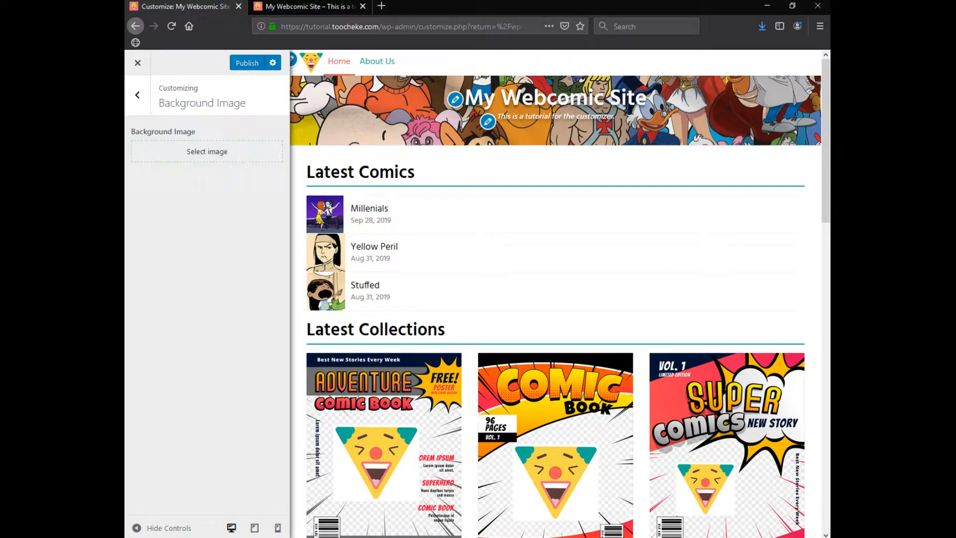
{"action": "left_click", "coordinate": [247, 63]}
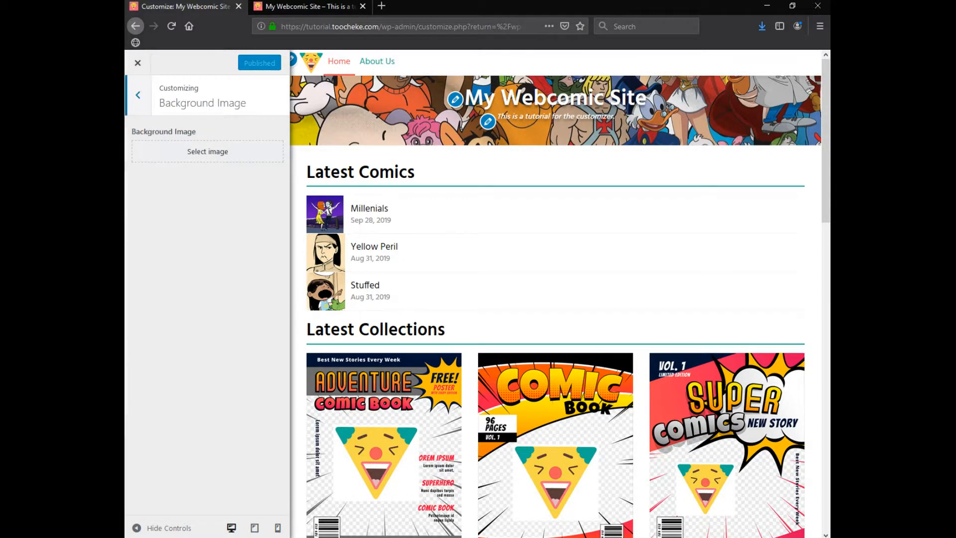
{"action": "left_click", "coordinate": [137, 95]}
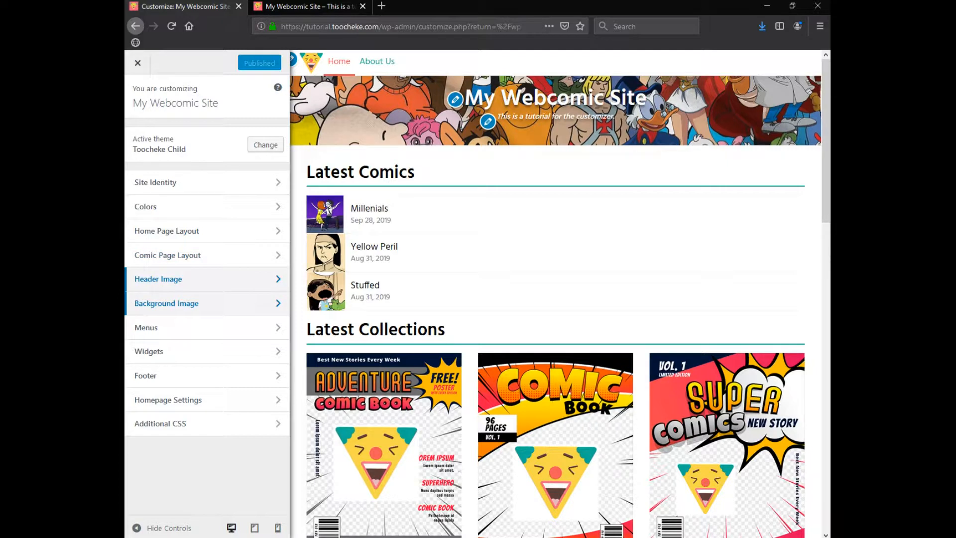
Hide the current header image in the Header Image settings and publish the change
{"action": "left_click", "coordinate": [204, 278]}
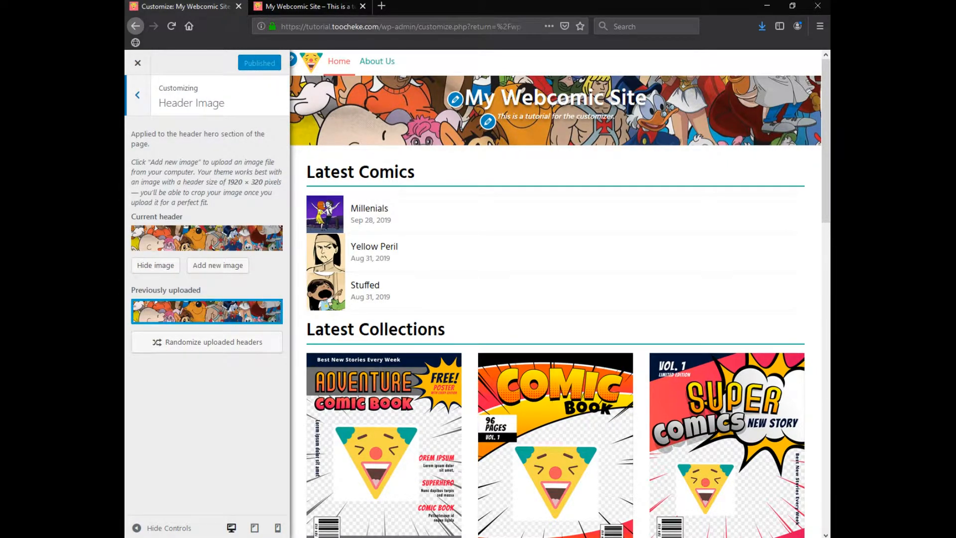
{"action": "left_click", "coordinate": [156, 265]}
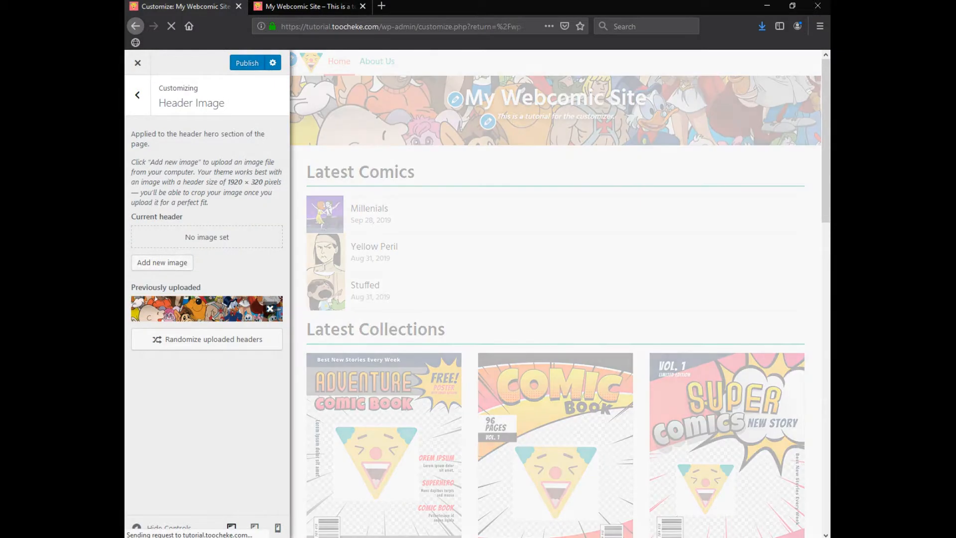
{"action": "left_click", "coordinate": [247, 63]}
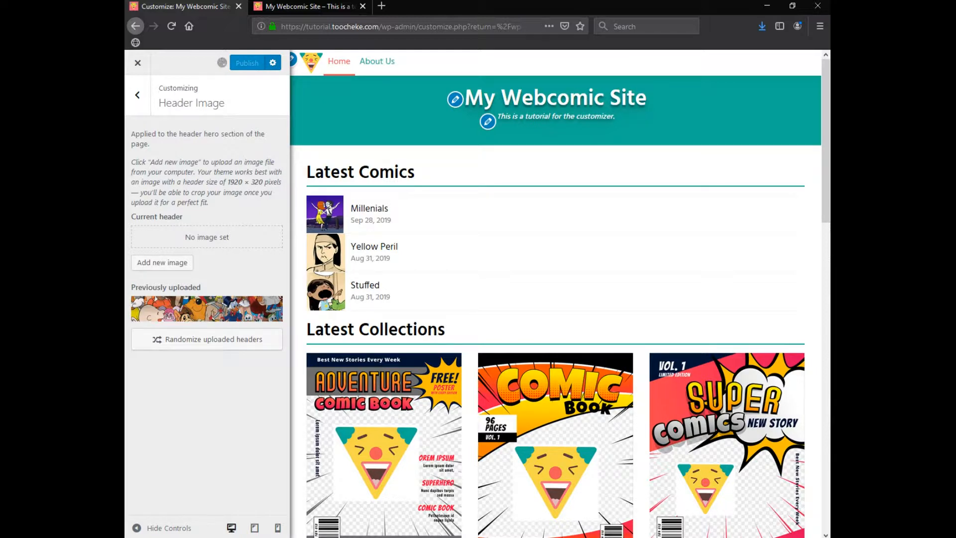
Reload the live site to check it without the header and background images, and return to the customizer
{"action": "left_click", "coordinate": [295, 7]}
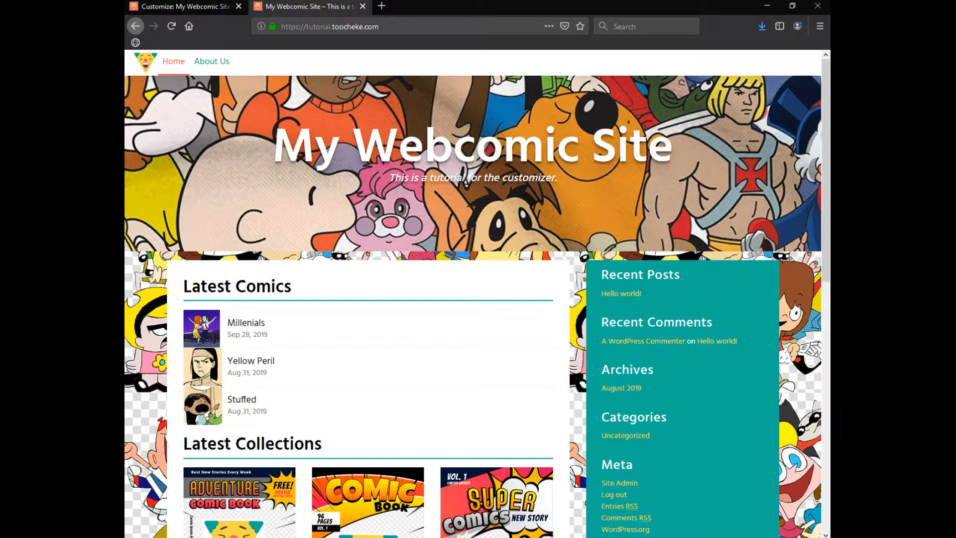
{"action": "left_click", "coordinate": [171, 26]}
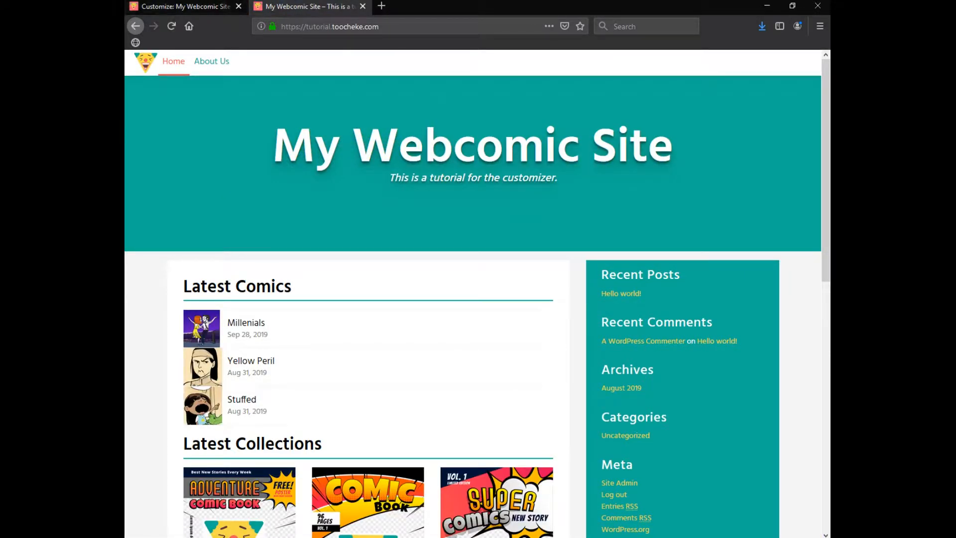
{"action": "left_click", "coordinate": [186, 6]}
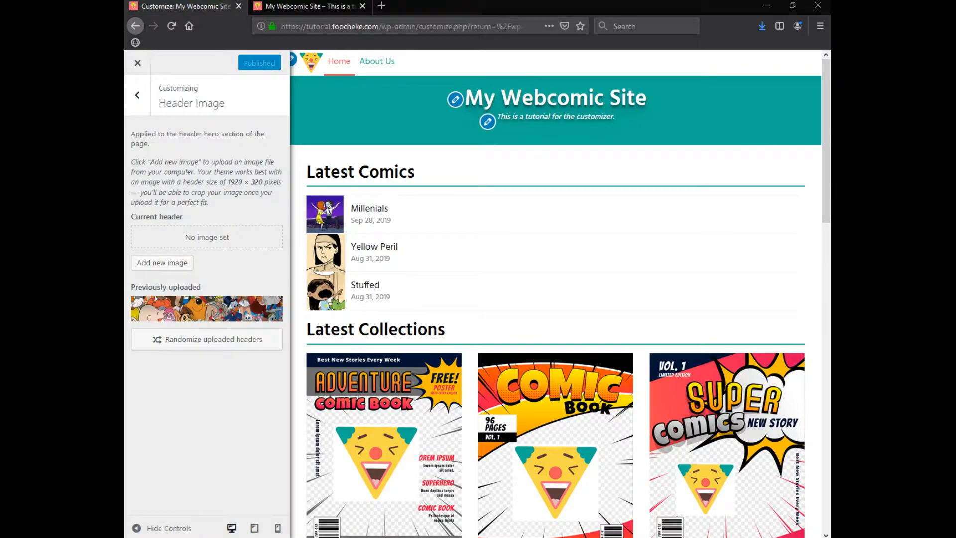
Review the available base color schemes in the Colors settings, keeping Default selected
{"action": "left_click", "coordinate": [137, 95]}
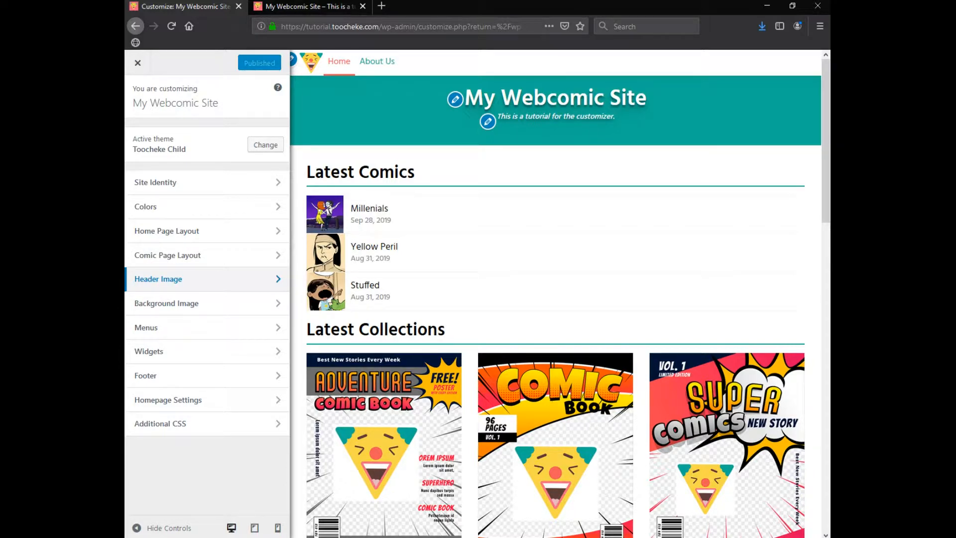
{"action": "left_click", "coordinate": [149, 206]}
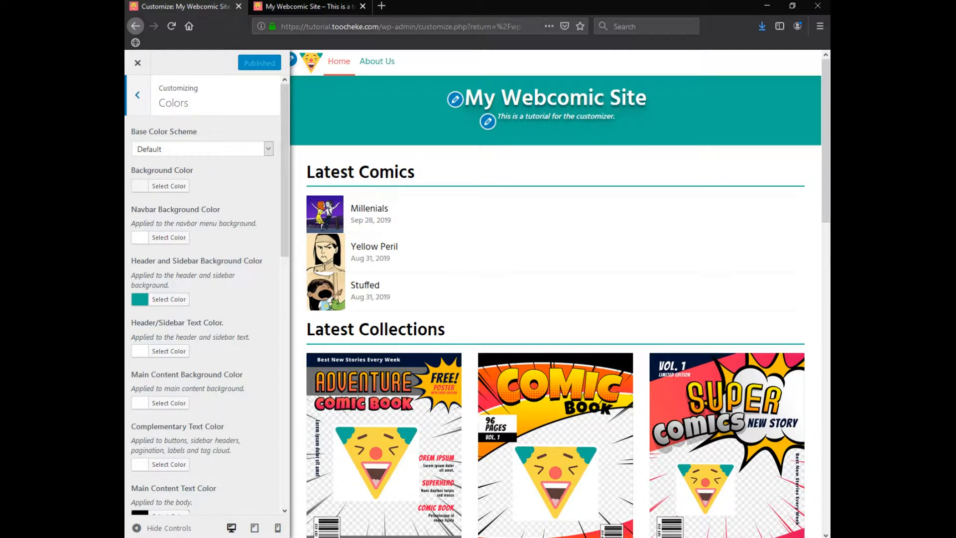
{"action": "left_click", "coordinate": [200, 149]}
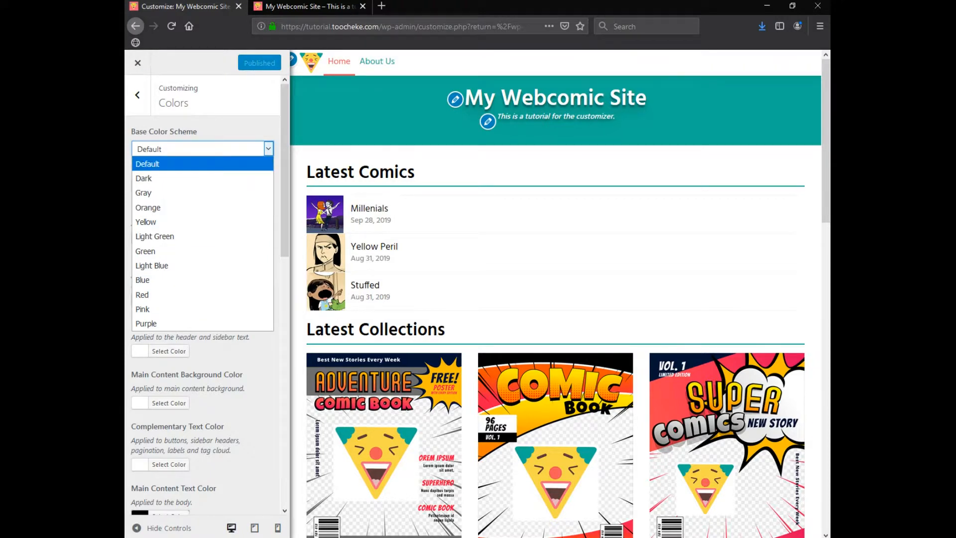
{"action": "left_click", "coordinate": [148, 164]}
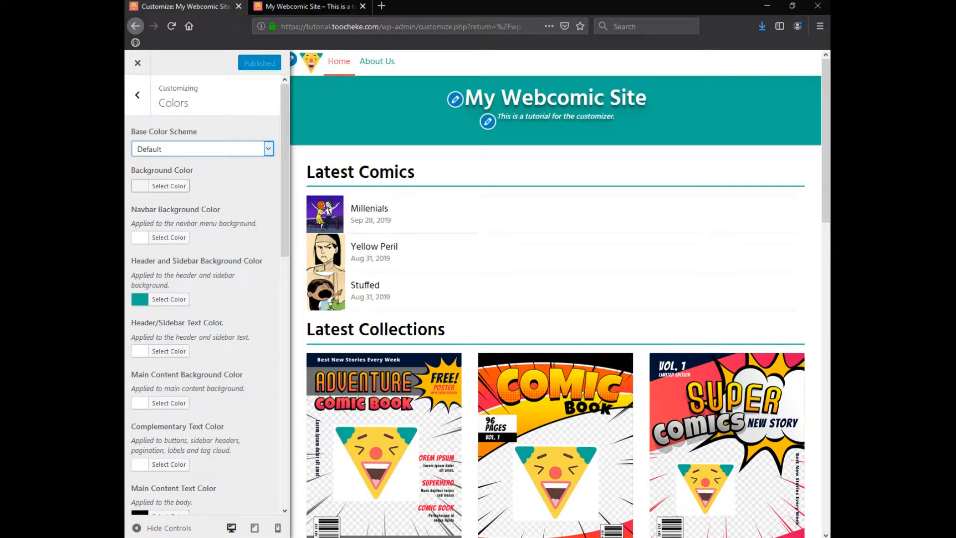
Examine the individual color settings and where the Default scheme's colors appear throughout the page preview
{"action": "scroll", "coordinate": [160, 184], "scroll_direction": "down", "scroll_amount": 3}
{"action": "scroll", "coordinate": [161, 185], "scroll_direction": "up", "scroll_amount": 3}
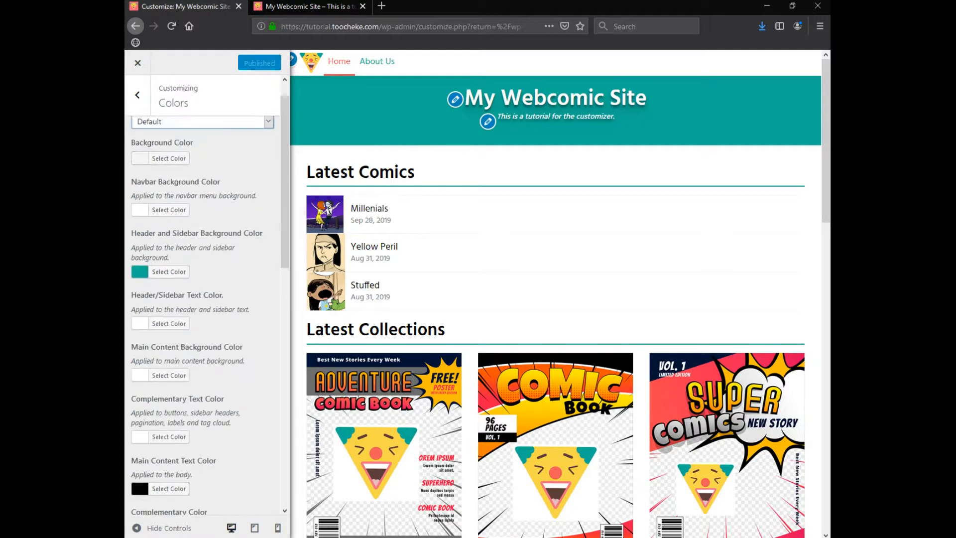
{"action": "scroll", "coordinate": [160, 184], "scroll_direction": "down", "scroll_amount": 3}
{"action": "scroll", "coordinate": [210, 295], "scroll_direction": "down", "scroll_amount": 1}
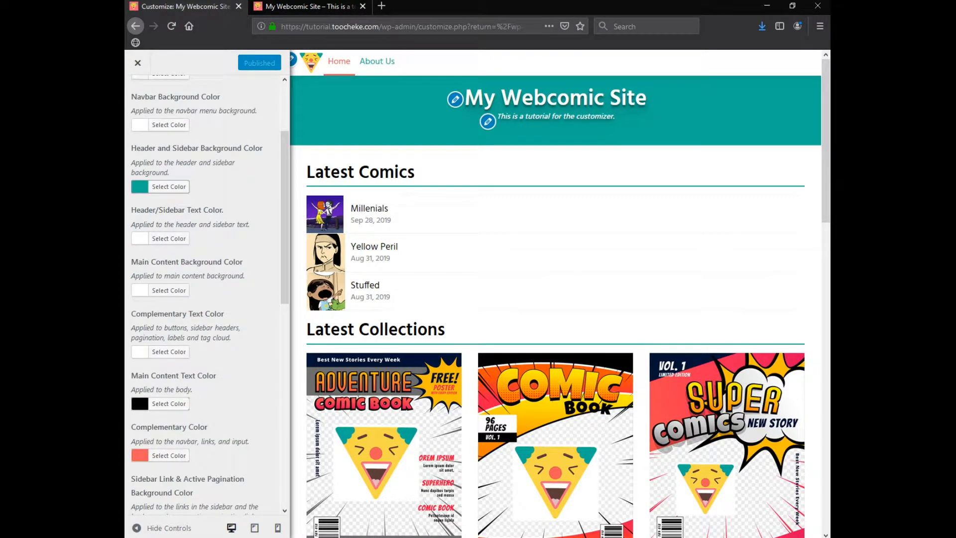
{"action": "scroll", "coordinate": [210, 295], "scroll_direction": "up", "scroll_amount": 4}
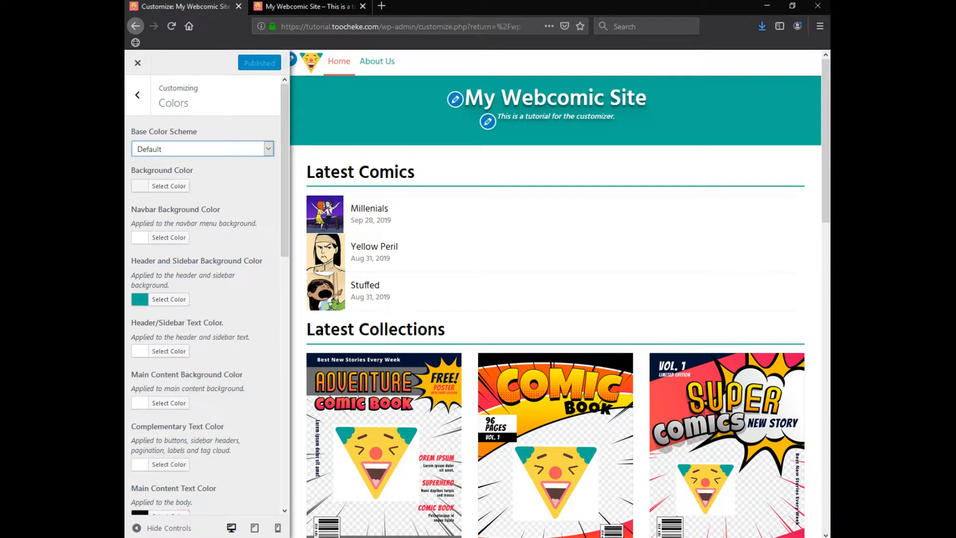
{"action": "scroll", "coordinate": [139, 219], "scroll_direction": "down", "scroll_amount": 5}
{"action": "scroll", "coordinate": [138, 219], "scroll_direction": "up", "scroll_amount": 5}
{"action": "scroll", "coordinate": [491, 415], "scroll_direction": "down", "scroll_amount": 7}
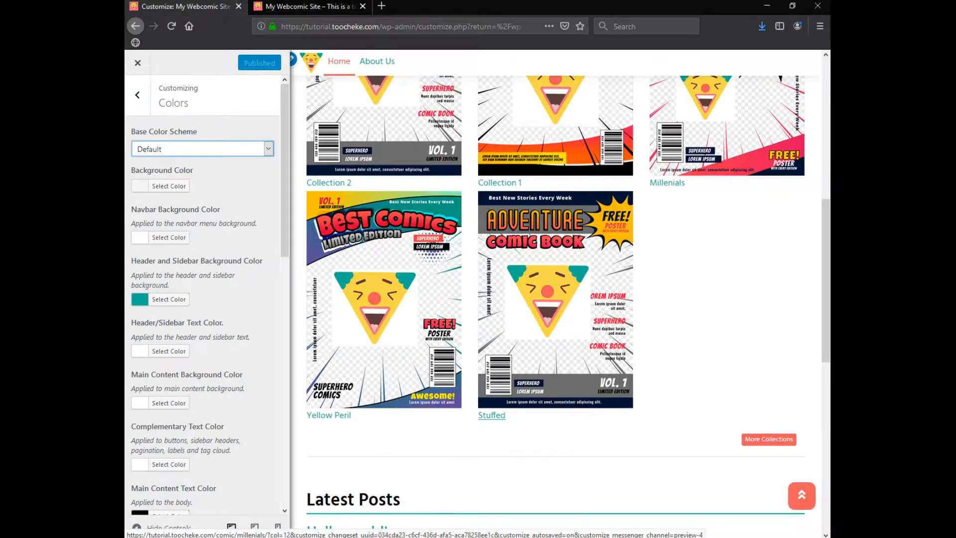
{"action": "scroll", "coordinate": [492, 415], "scroll_direction": "down", "scroll_amount": 8}
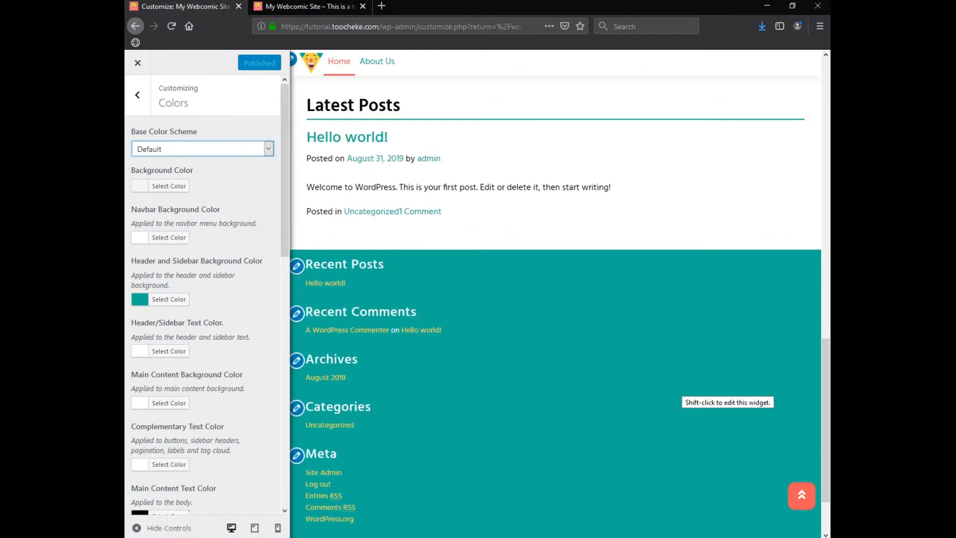
{"action": "scroll", "coordinate": [727, 399], "scroll_direction": "up", "scroll_amount": 3}
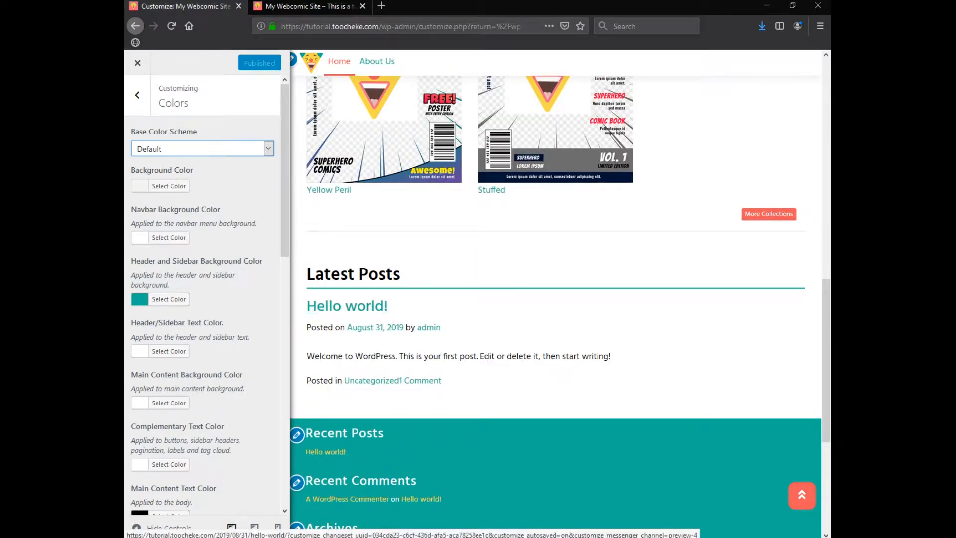
{"action": "scroll", "coordinate": [555, 307], "scroll_direction": "up", "scroll_amount": 10}
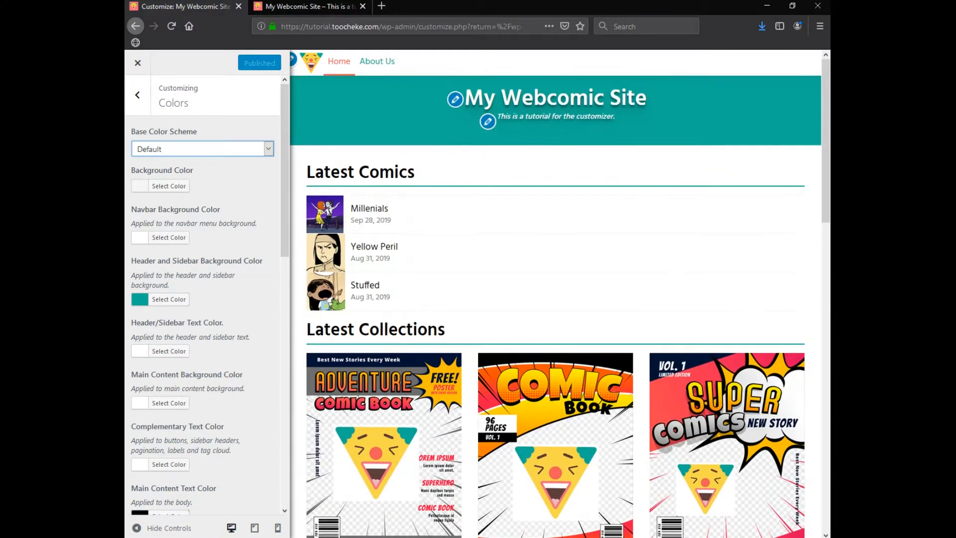
Publish the Dark base color scheme and check how it looks across the reloaded live site
{"action": "left_click", "coordinate": [200, 149]}
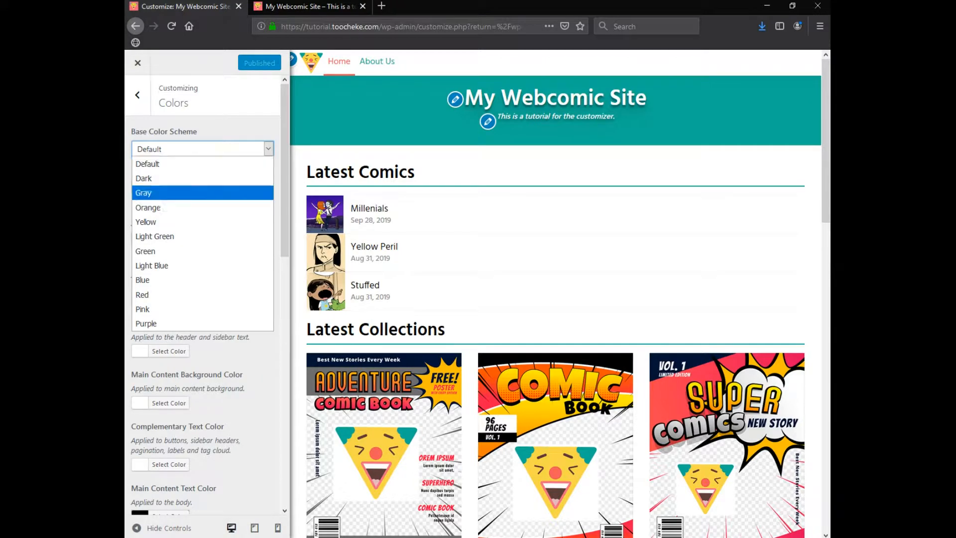
{"action": "left_click", "coordinate": [150, 178]}
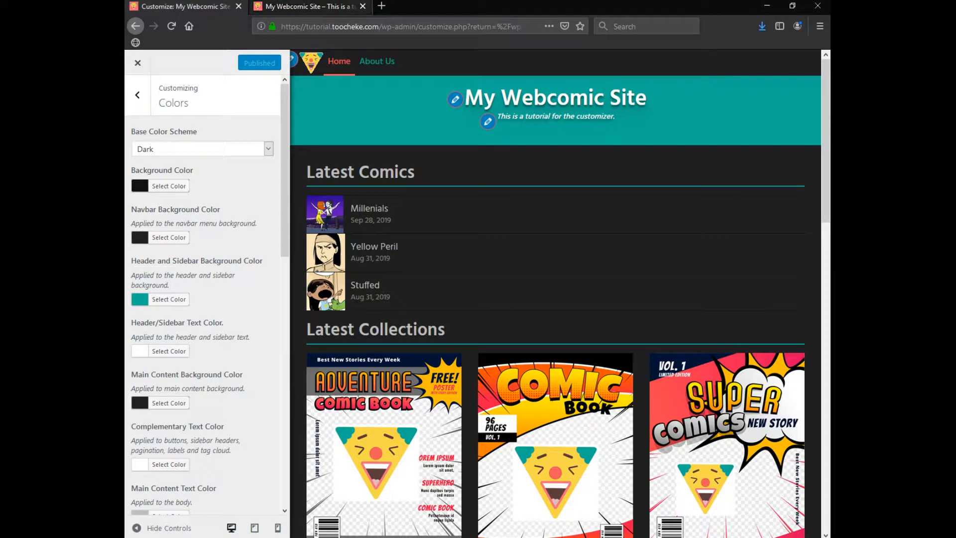
{"action": "left_click", "coordinate": [294, 6]}
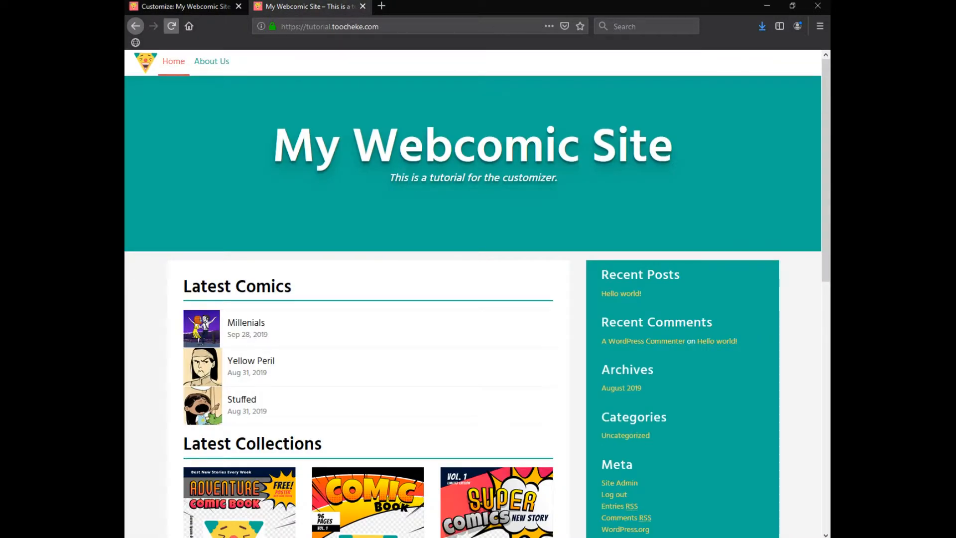
{"action": "left_click", "coordinate": [172, 26]}
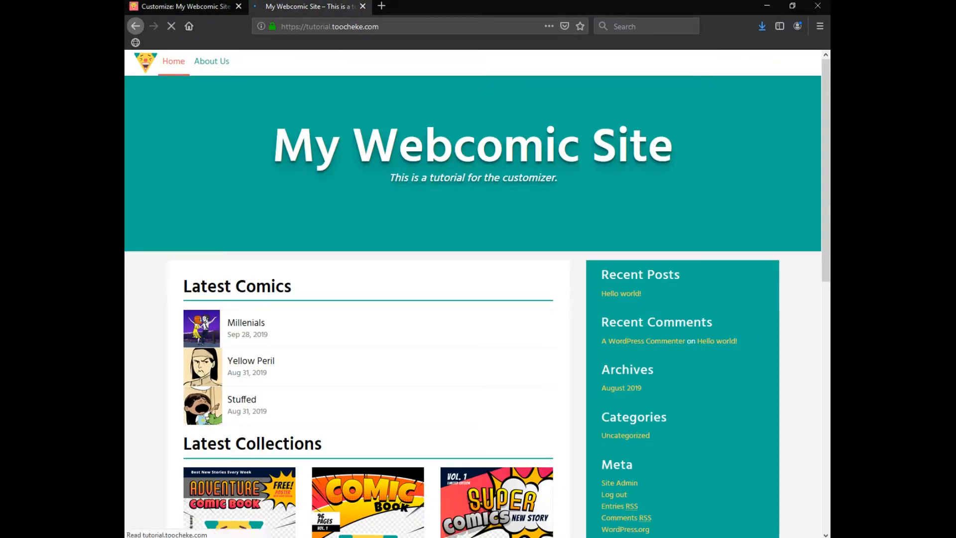
{"action": "scroll", "coordinate": [264, 398], "scroll_direction": "down", "scroll_amount": 10}
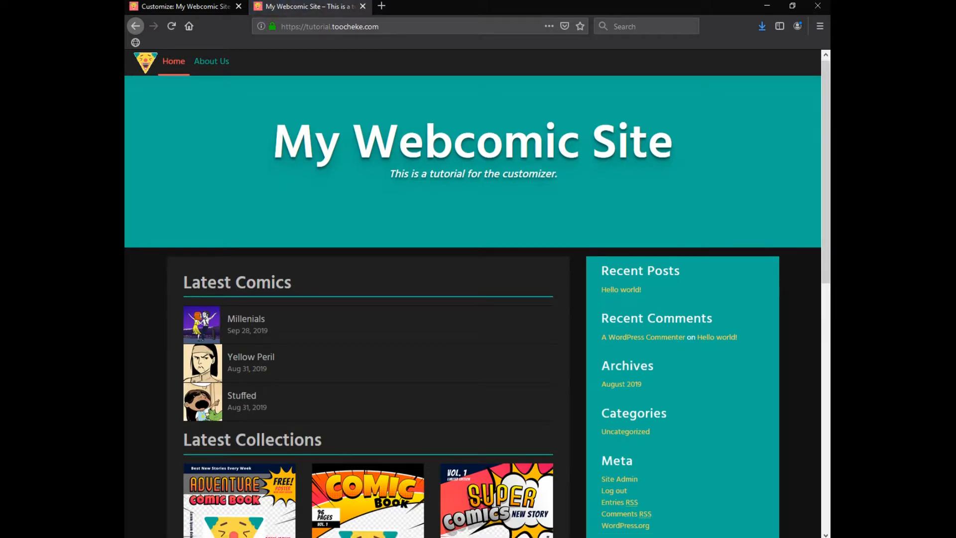
{"action": "scroll", "coordinate": [264, 398], "scroll_direction": "up", "scroll_amount": 4}
{"action": "scroll", "coordinate": [249, 409], "scroll_direction": "up", "scroll_amount": 6}
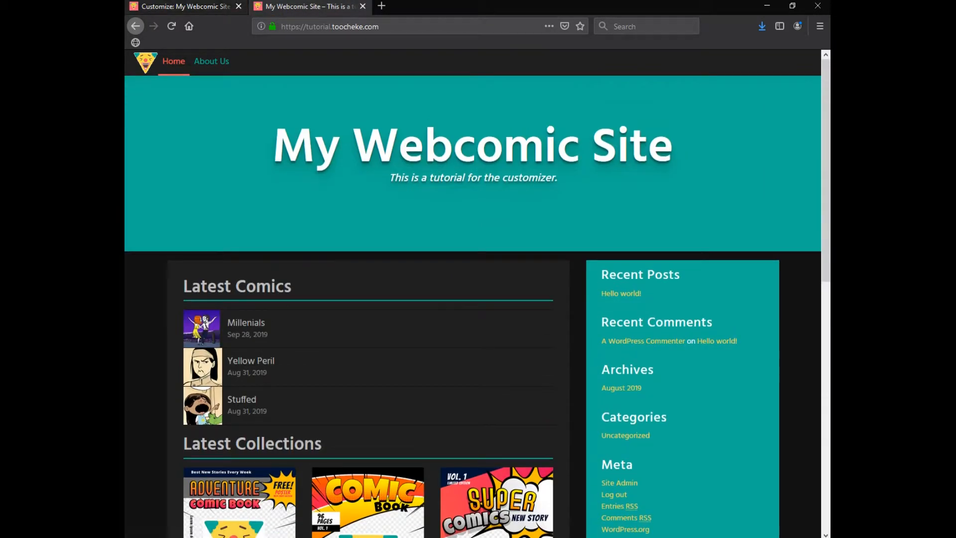
Return to the customizer, publish the Yellow base color scheme, and check it on the reloaded live site
{"action": "left_click", "coordinate": [185, 7]}
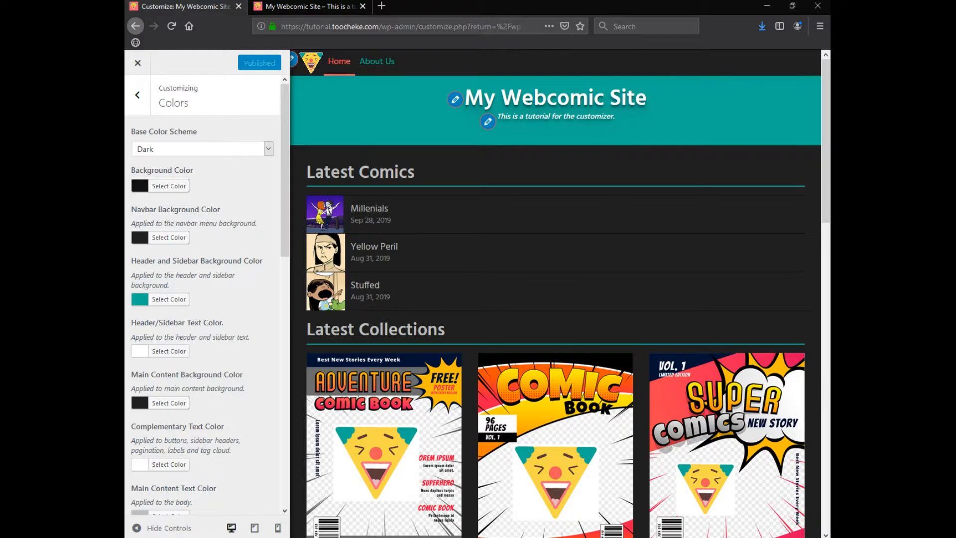
{"action": "left_click", "coordinate": [199, 149]}
{"action": "left_click", "coordinate": [146, 222]}
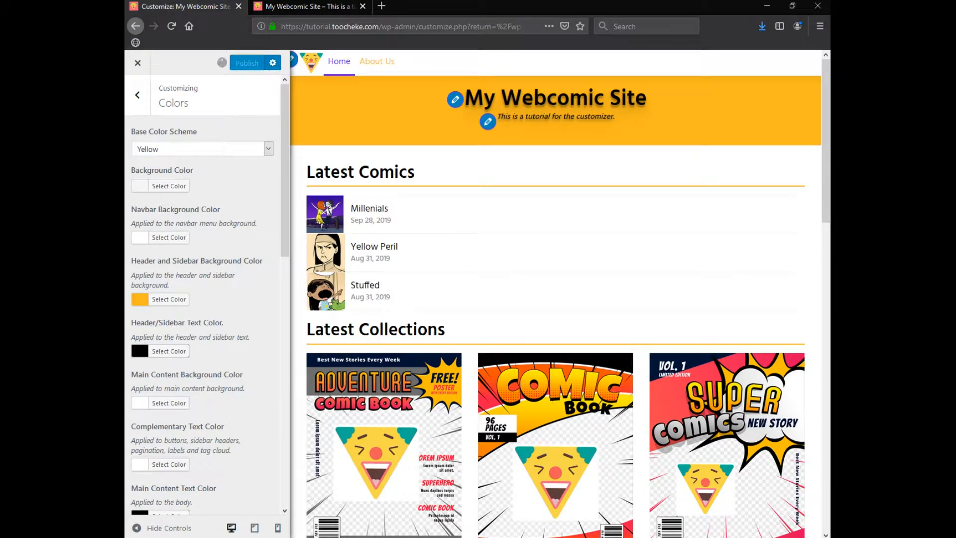
{"action": "left_click", "coordinate": [267, 64]}
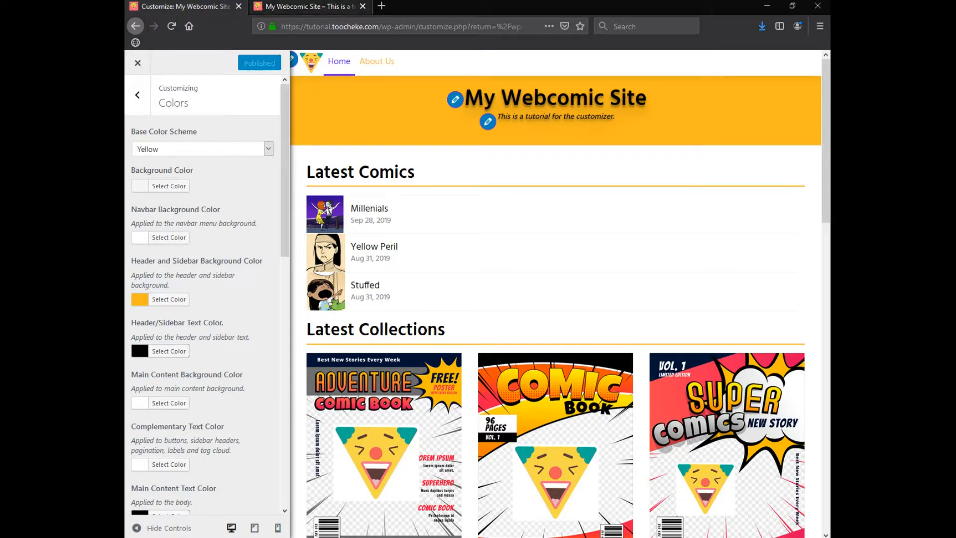
{"action": "left_click", "coordinate": [304, 6]}
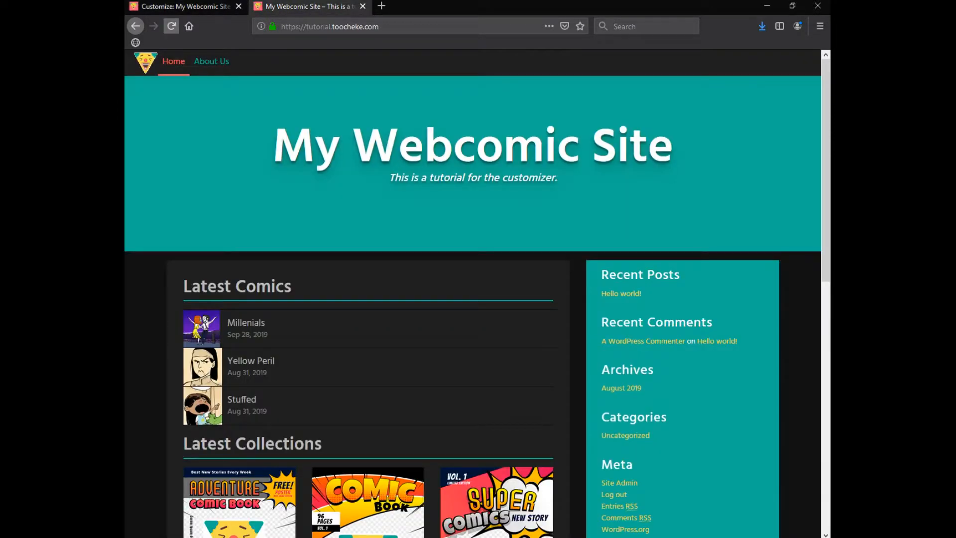
{"action": "left_click", "coordinate": [171, 26]}
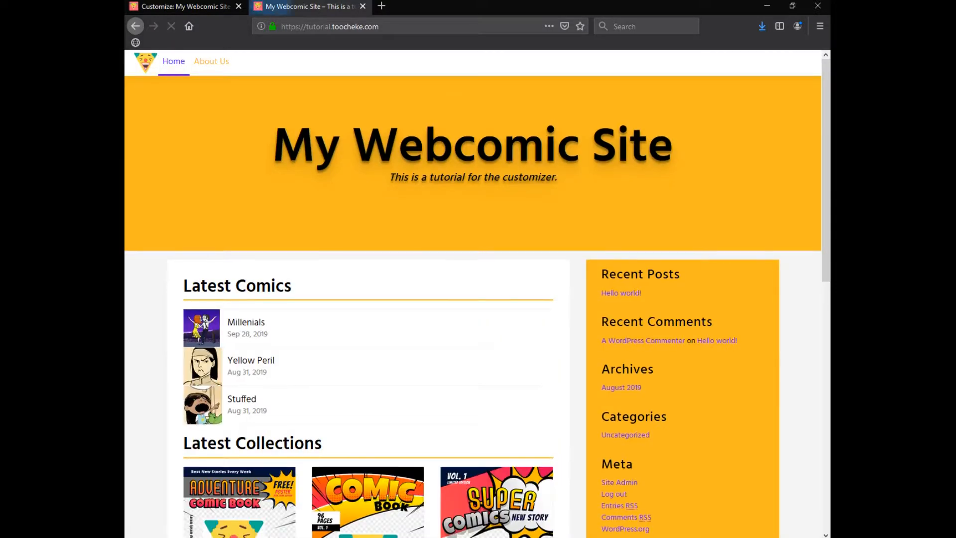
{"action": "scroll", "coordinate": [239, 209], "scroll_direction": "down", "scroll_amount": 10}
{"action": "scroll", "coordinate": [239, 209], "scroll_direction": "up", "scroll_amount": 10}
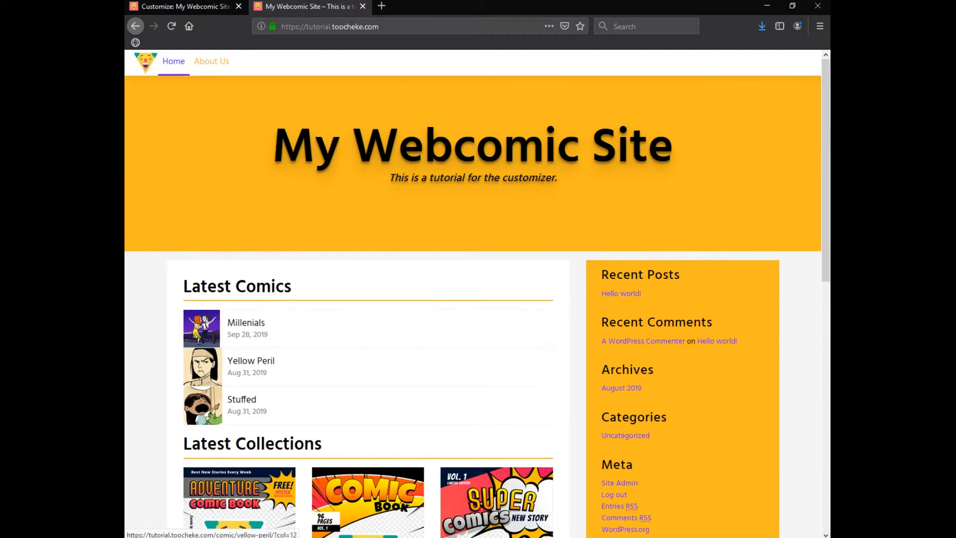
Return to the customizer, publish the Red base color scheme, and check it on the reloaded live site
{"action": "left_click", "coordinate": [180, 6]}
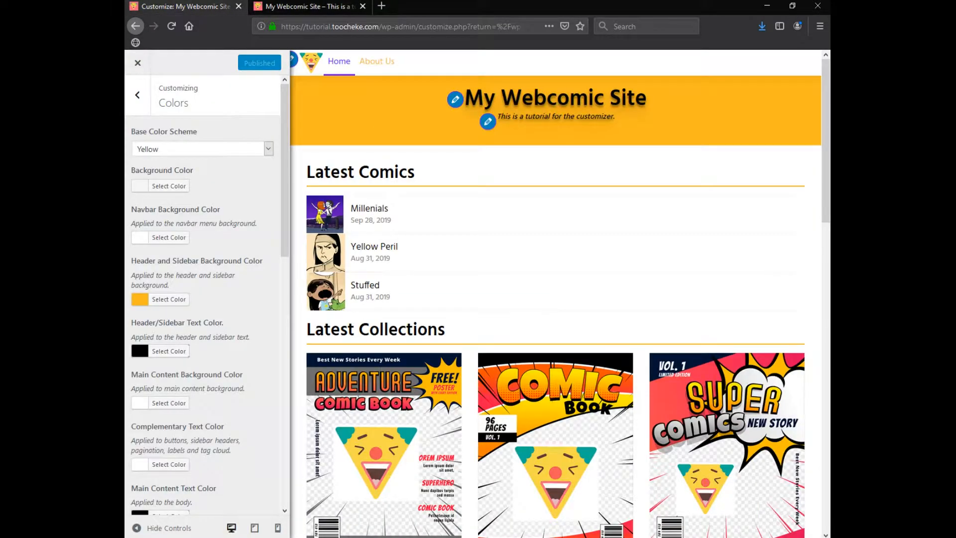
{"action": "left_click", "coordinate": [203, 149]}
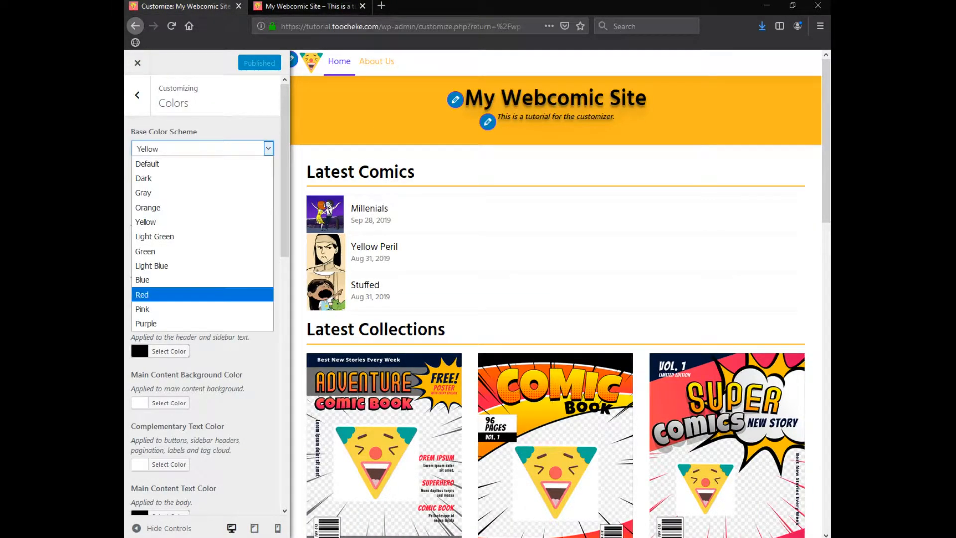
{"action": "left_click", "coordinate": [203, 294]}
{"action": "left_click", "coordinate": [247, 63]}
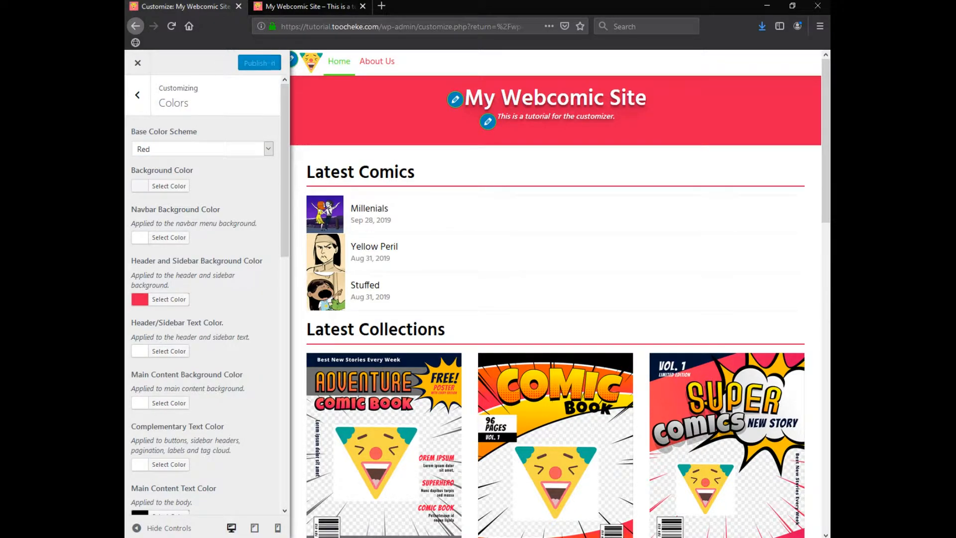
{"action": "left_click", "coordinate": [310, 7]}
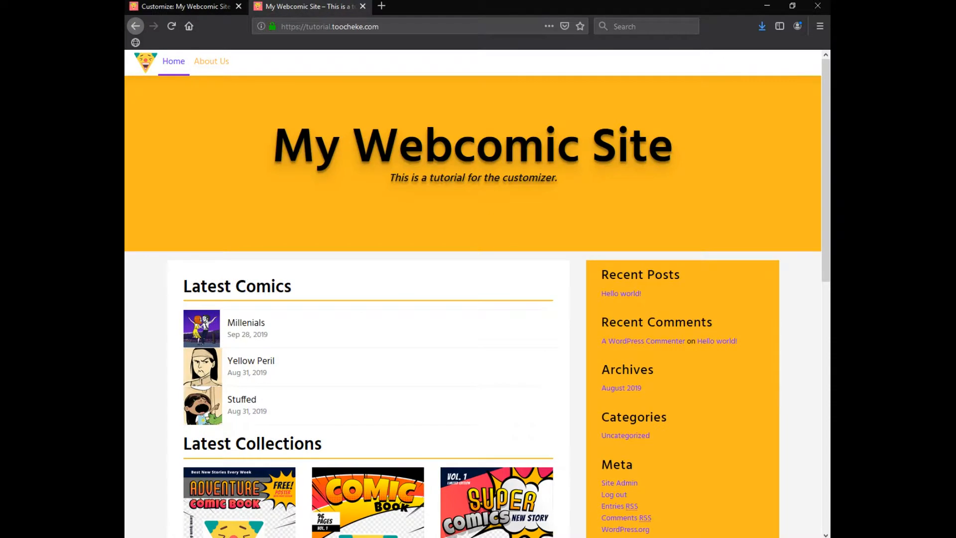
{"action": "left_click", "coordinate": [172, 26]}
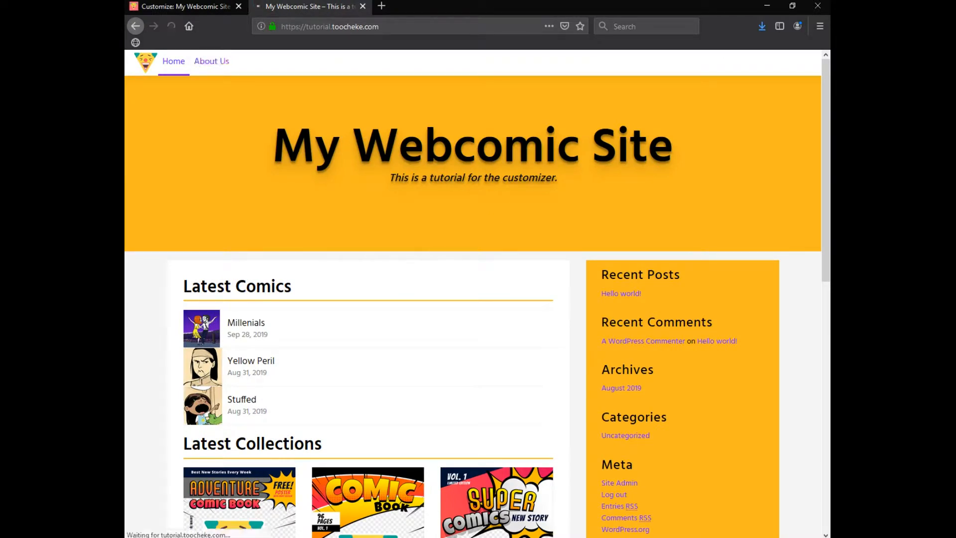
{"action": "scroll", "coordinate": [479, 304], "scroll_direction": "down", "scroll_amount": 10}
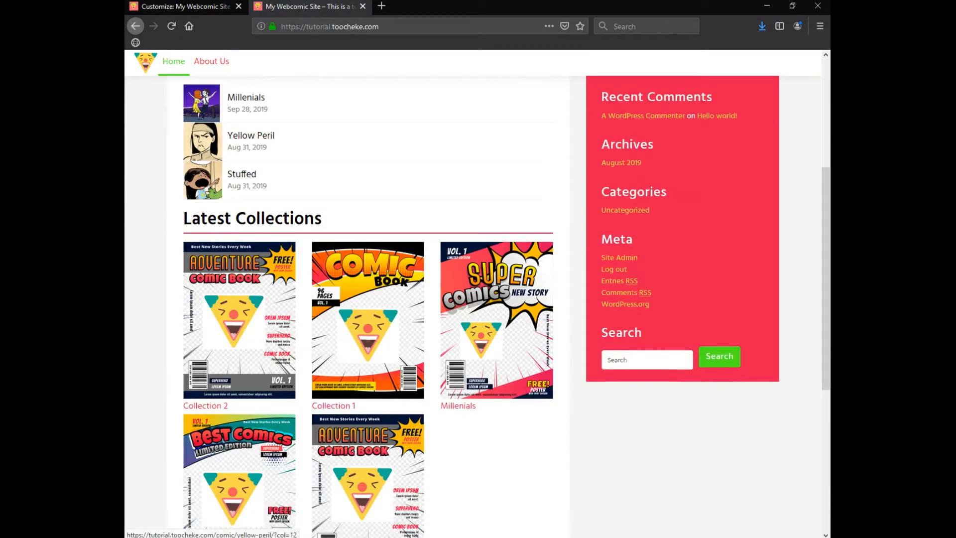
{"action": "scroll", "coordinate": [473, 293], "scroll_direction": "up", "scroll_amount": 10}
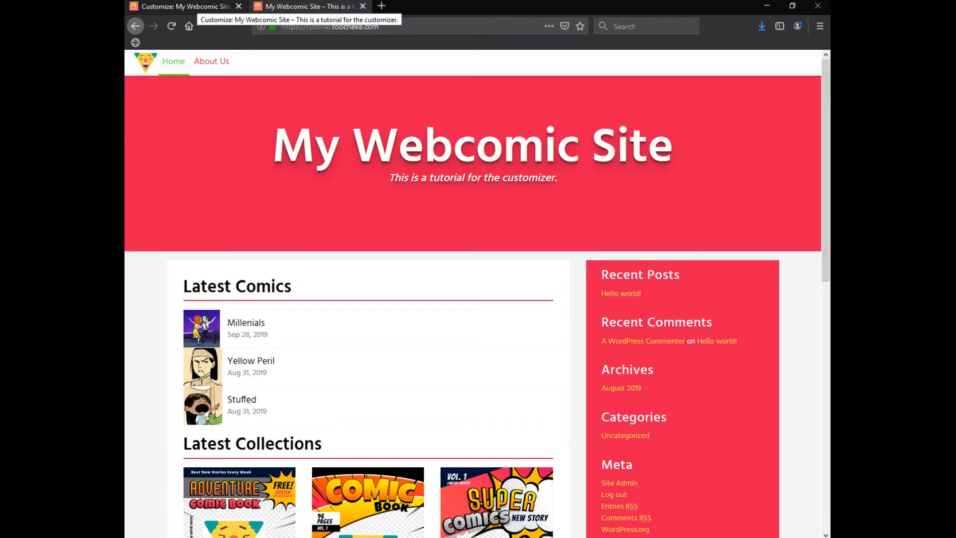
Return to the customizer, set the base color scheme back to Default, and publish the change
{"action": "left_click", "coordinate": [192, 6]}
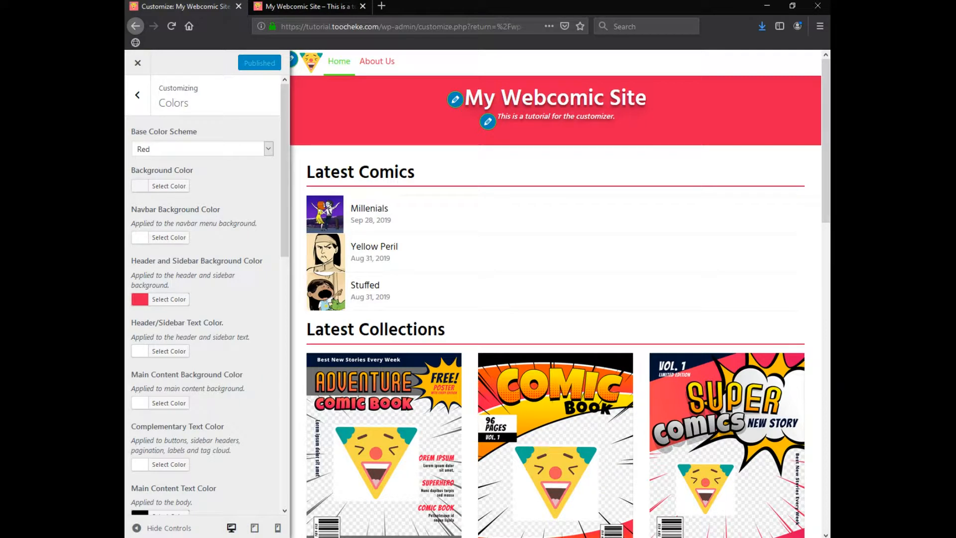
{"action": "left_click", "coordinate": [268, 148]}
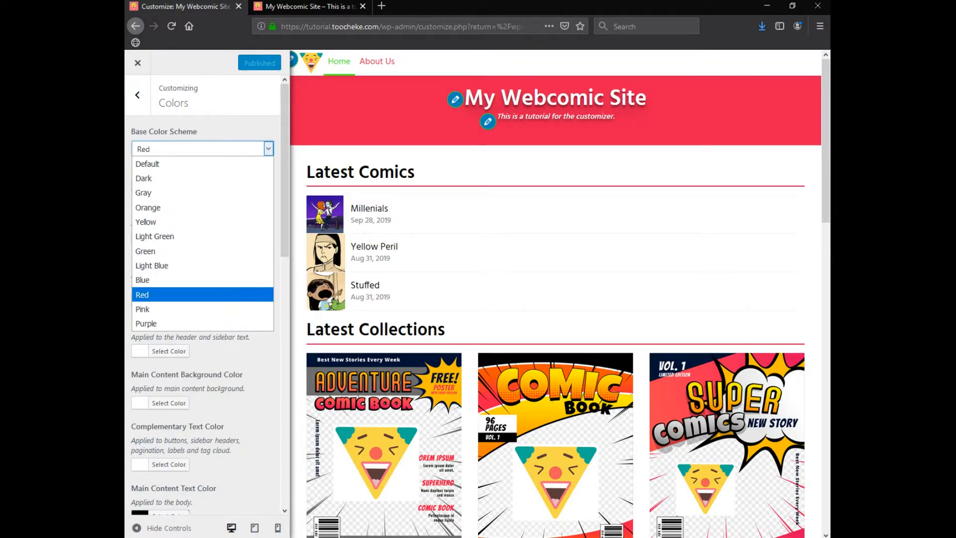
{"action": "left_click", "coordinate": [147, 164]}
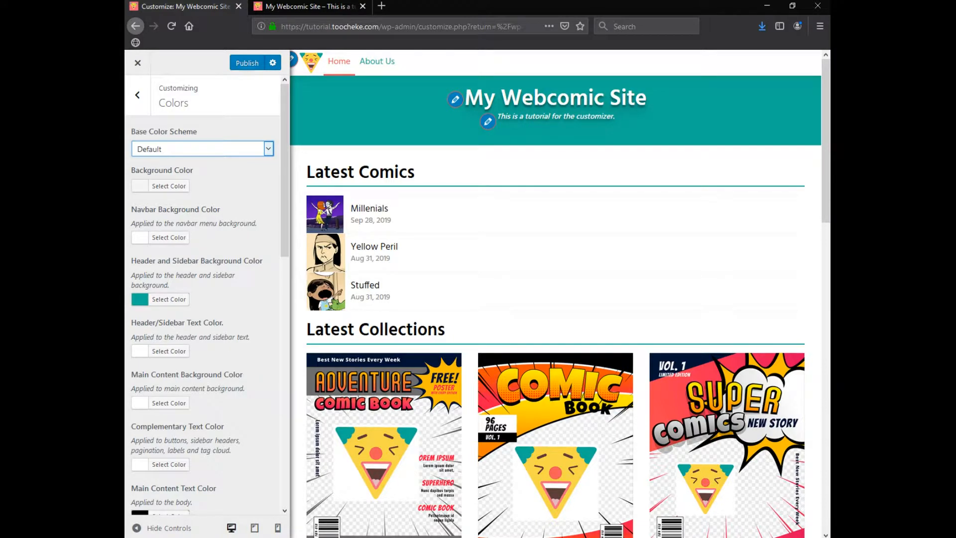
{"action": "left_click", "coordinate": [247, 63]}
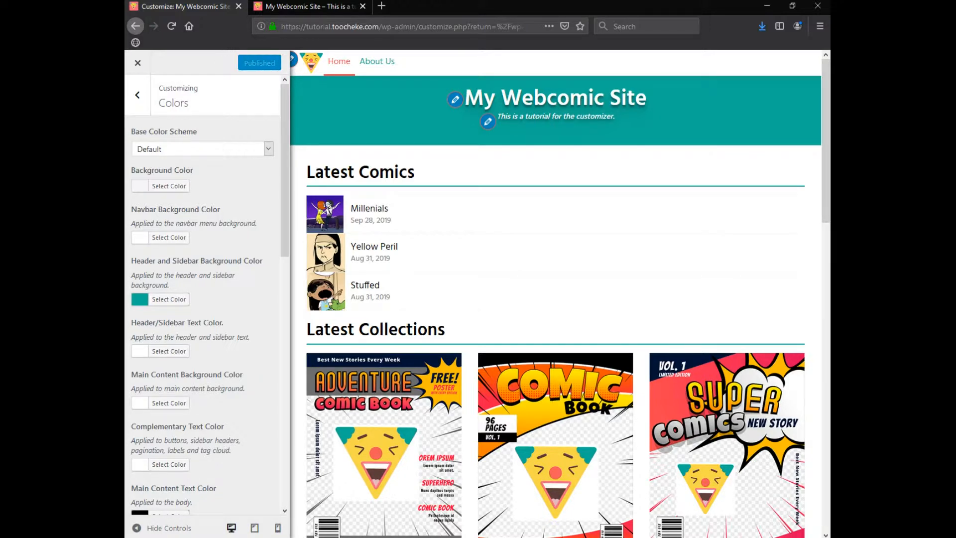
Set the site's Background Color to the preset blue #1e73be and close its color picker
{"action": "left_click", "coordinate": [169, 186]}
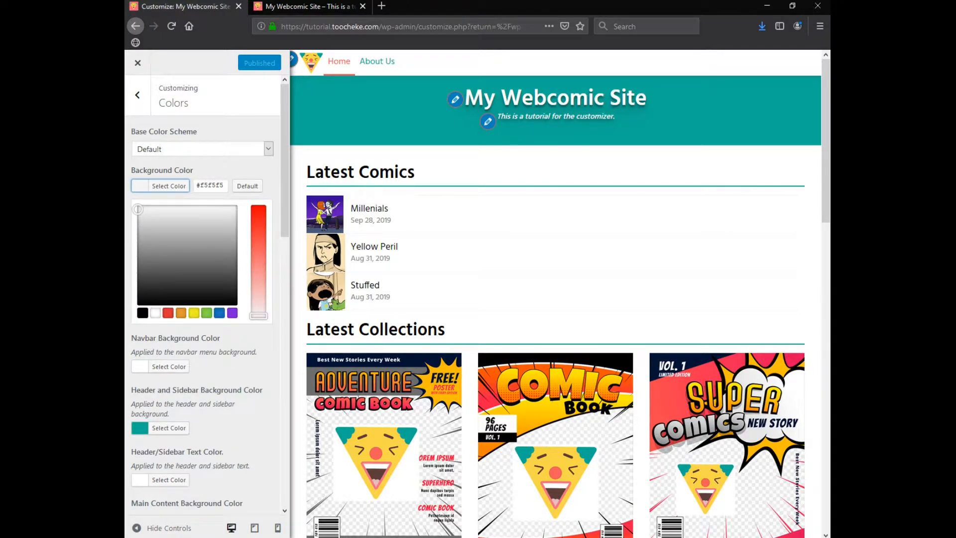
{"action": "left_click", "coordinate": [219, 312]}
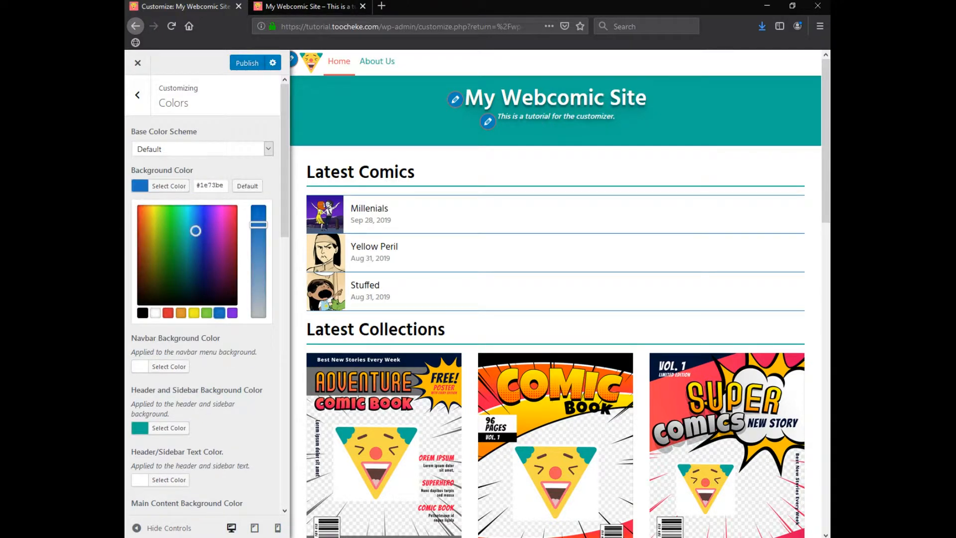
{"action": "left_click", "coordinate": [169, 186]}
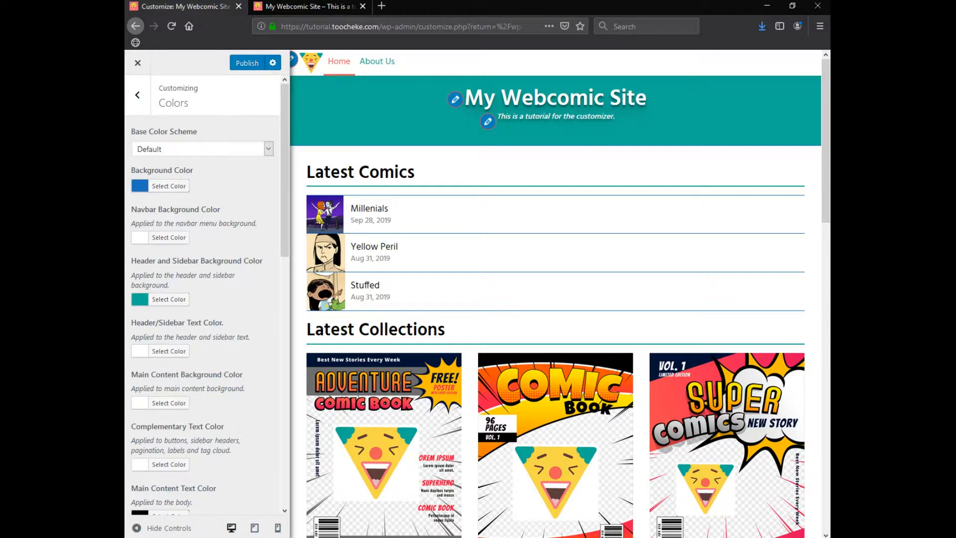
Set the Header and Sidebar Background Color to the preset red #dd3333 and check the sidebar and header in the preview
{"action": "scroll", "coordinate": [556, 294], "scroll_direction": "down", "scroll_amount": 20}
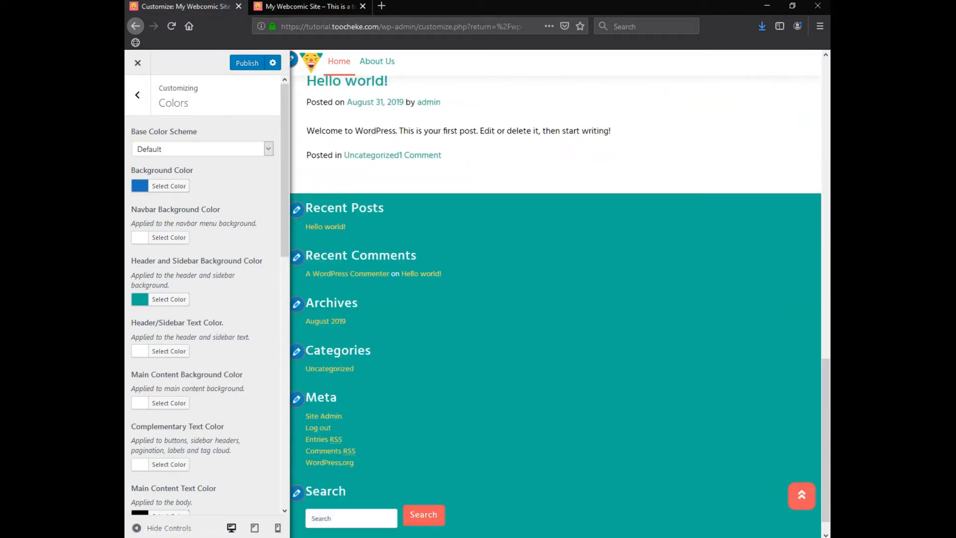
{"action": "left_click", "coordinate": [168, 299]}
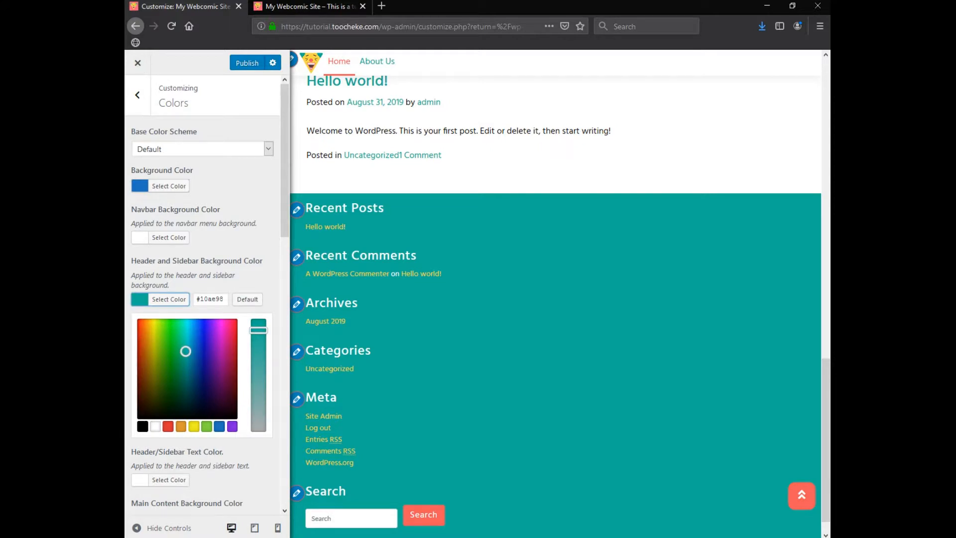
{"action": "left_click", "coordinate": [168, 426]}
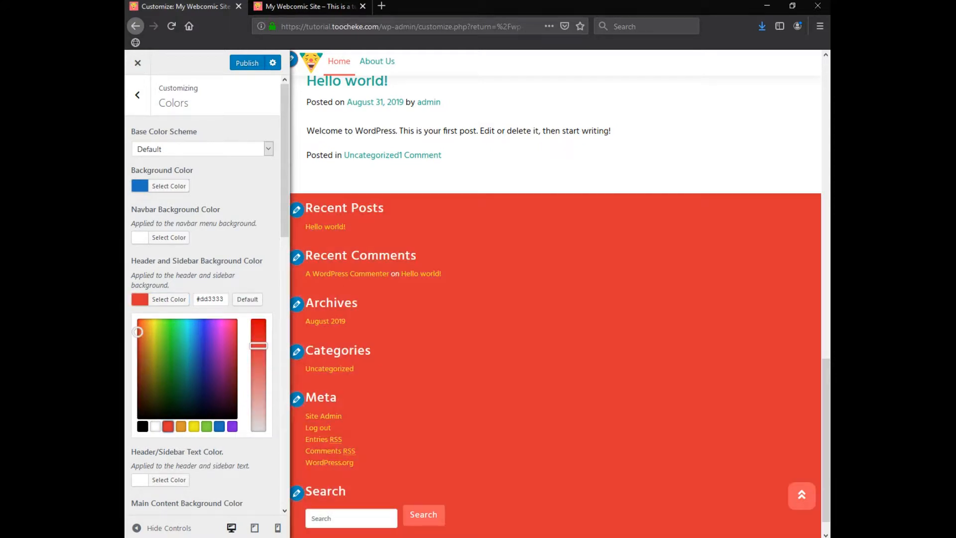
{"action": "scroll", "coordinate": [556, 294], "scroll_direction": "up", "scroll_amount": 20}
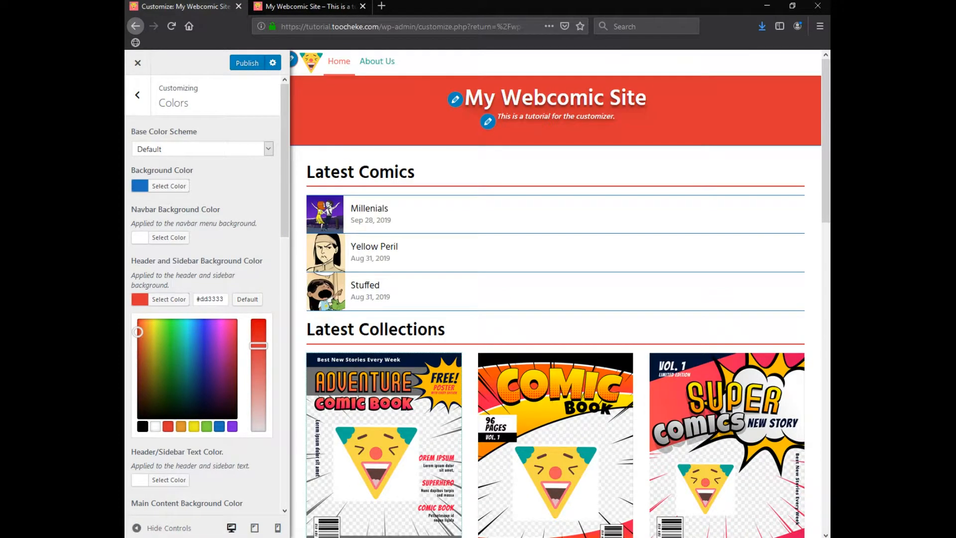
{"action": "left_click", "coordinate": [249, 452]}
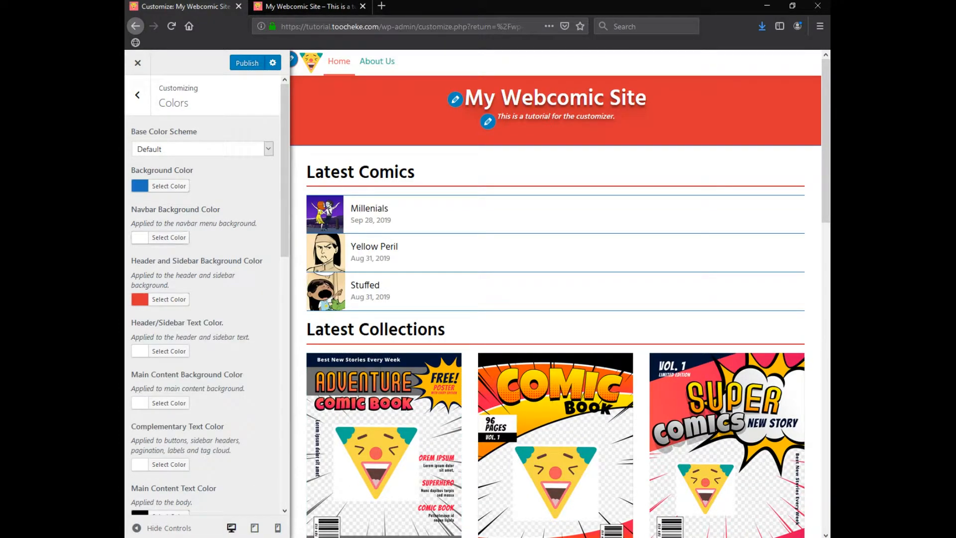
Set the Navbar Background Color to black #000000 and publish the custom color changes
{"action": "left_click", "coordinate": [169, 237]}
{"action": "left_click", "coordinate": [143, 364]}
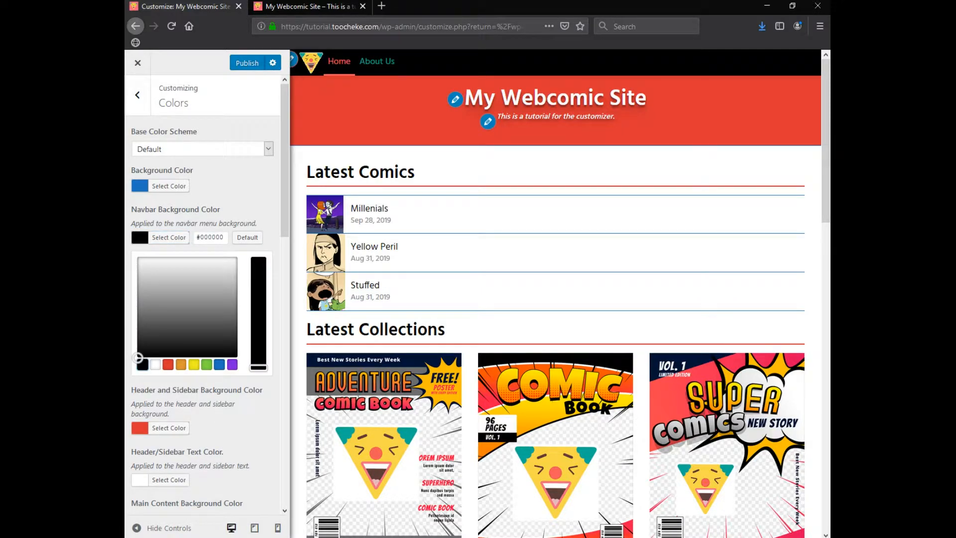
{"action": "left_click", "coordinate": [247, 62]}
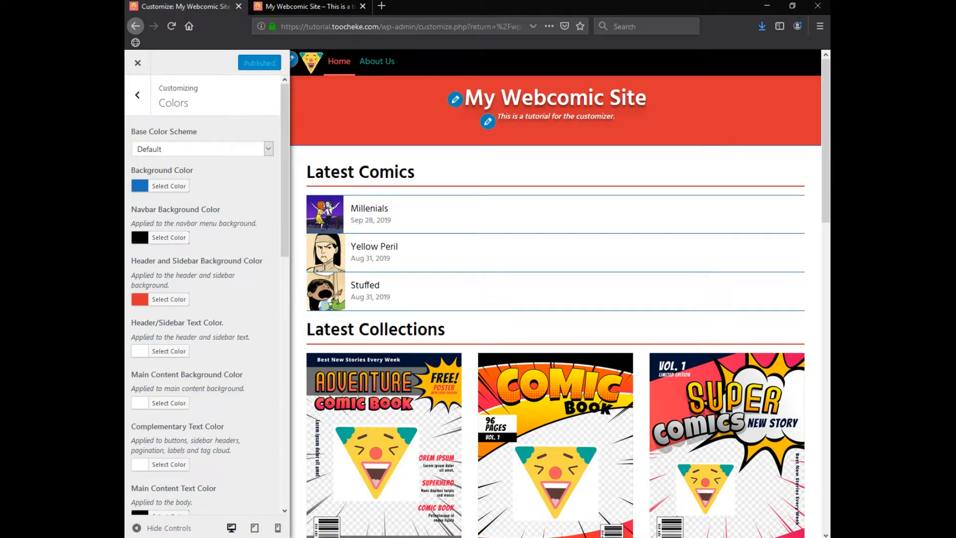
Reload the live site to check the custom background, header, sidebar and navbar colors
{"action": "left_click", "coordinate": [306, 6]}
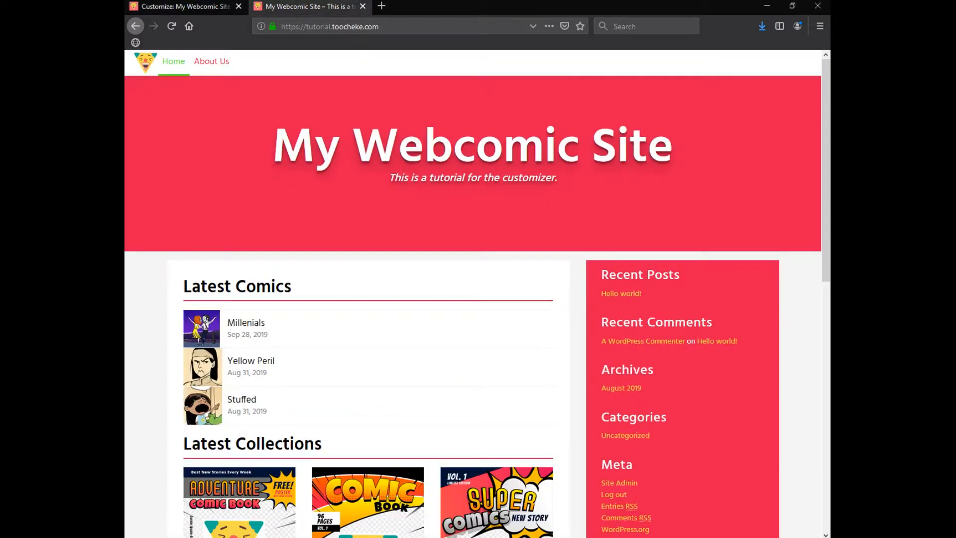
{"action": "left_click", "coordinate": [171, 26]}
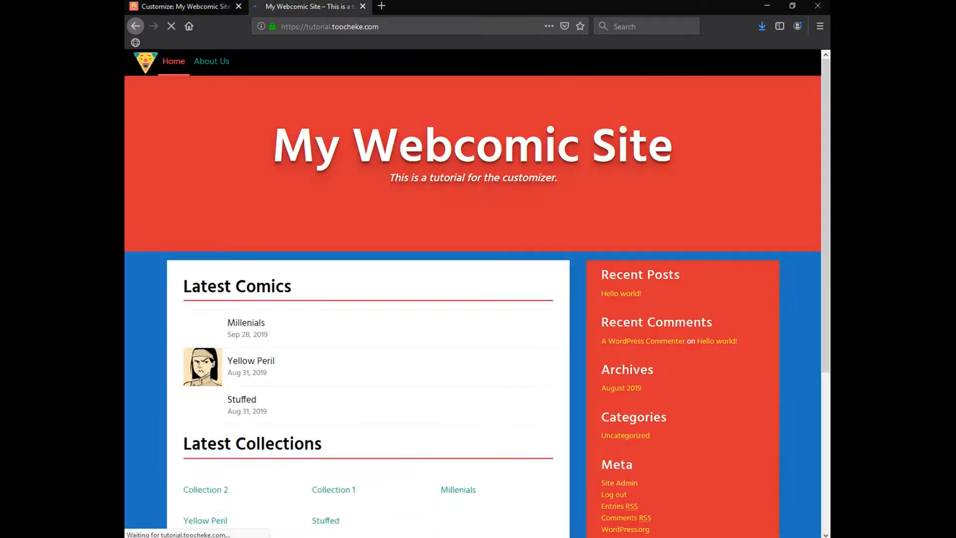
Look over the full length of the live home page with the custom colors applied
{"action": "scroll", "coordinate": [477, 299], "scroll_direction": "down", "scroll_amount": 7}
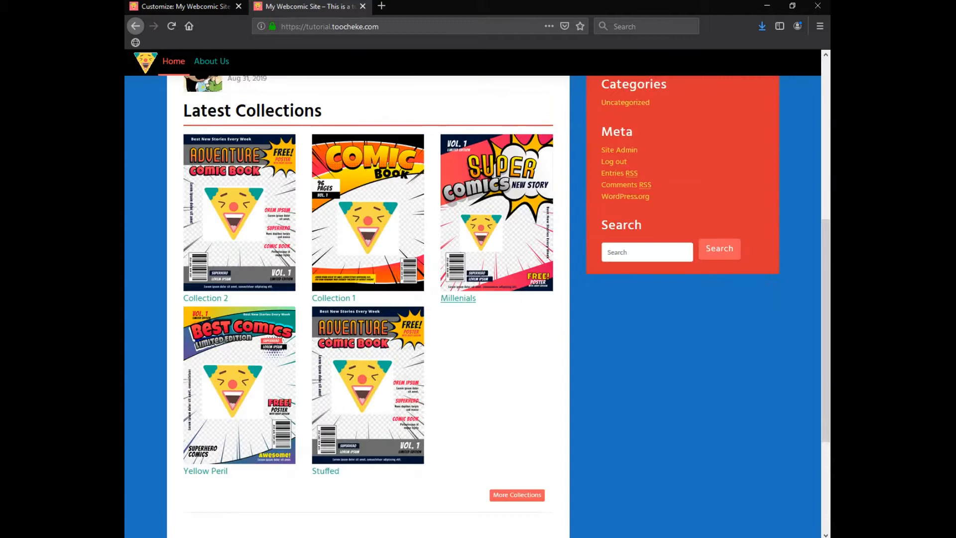
{"action": "scroll", "coordinate": [477, 299], "scroll_direction": "down", "scroll_amount": 4}
{"action": "scroll", "coordinate": [477, 299], "scroll_direction": "up", "scroll_amount": 10}
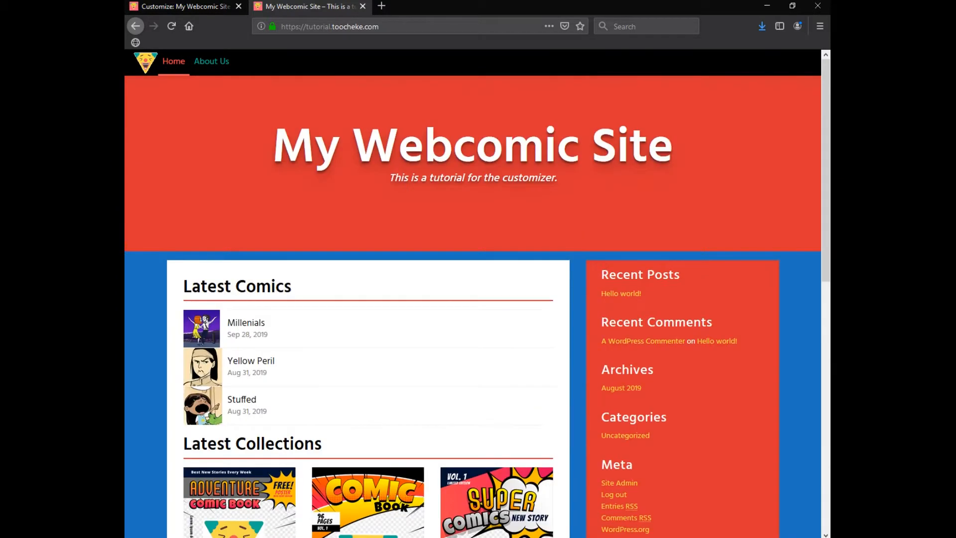
Return to the customizer's color settings and reset the Background Color to its default #f5f5f5
{"action": "left_click", "coordinate": [185, 6]}
{"action": "scroll", "coordinate": [207, 294], "scroll_direction": "down", "scroll_amount": 4}
{"action": "scroll", "coordinate": [207, 294], "scroll_direction": "up", "scroll_amount": 4}
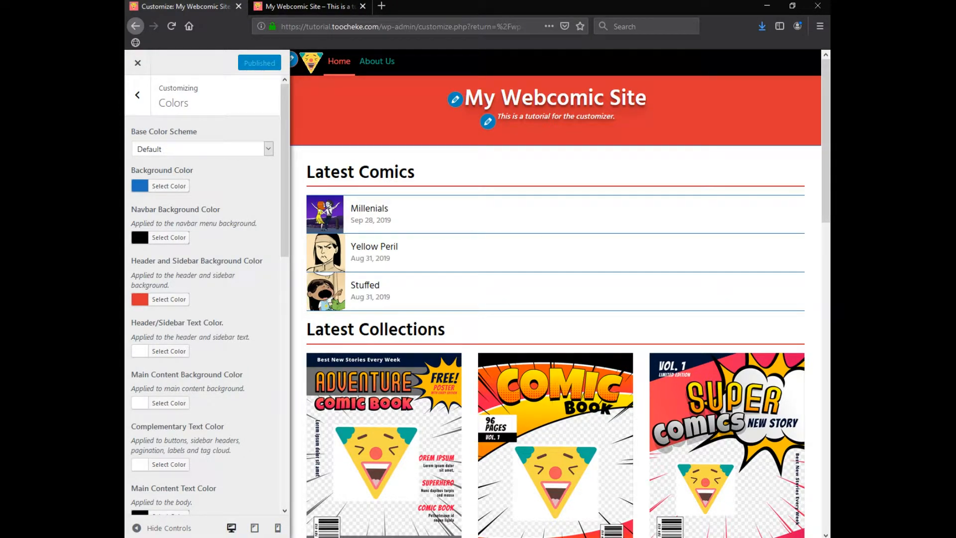
{"action": "left_click", "coordinate": [169, 186]}
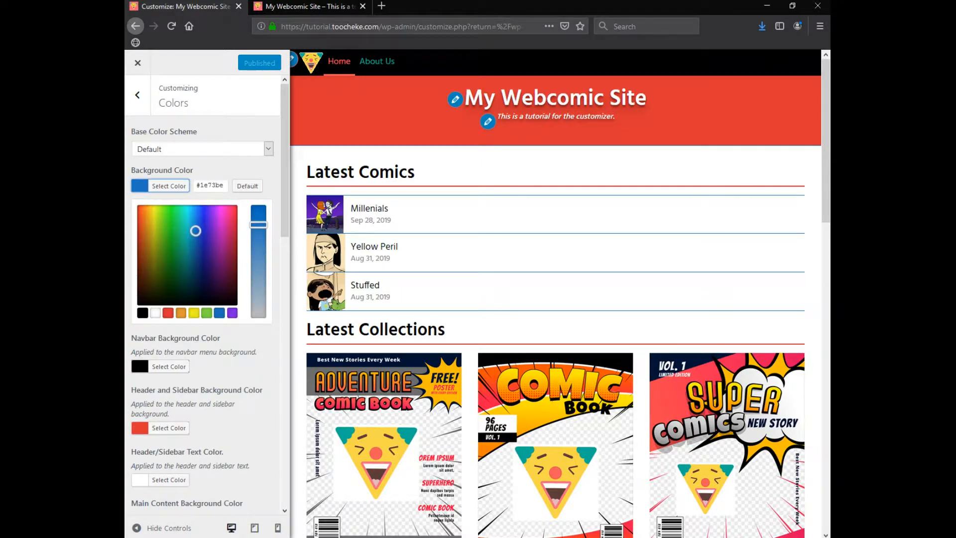
{"action": "left_click", "coordinate": [247, 186]}
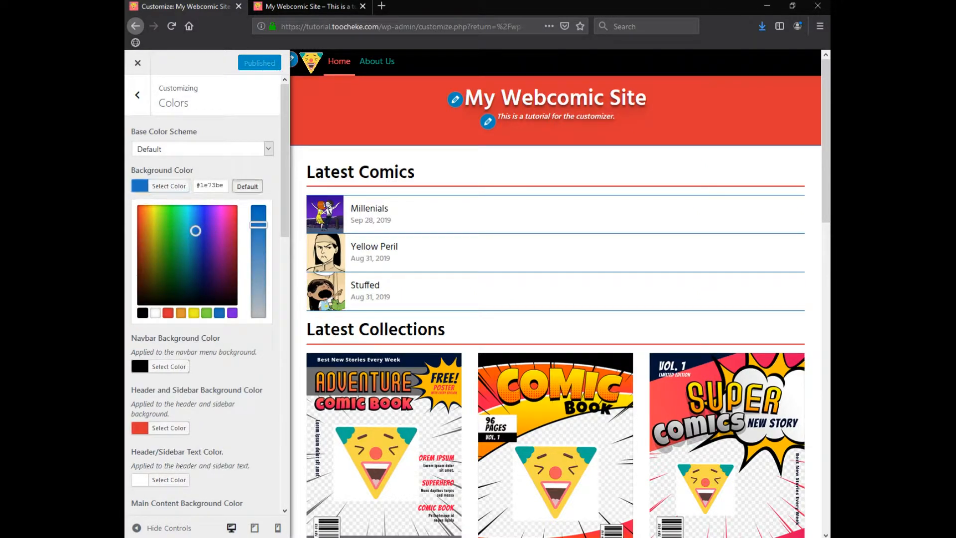
{"action": "left_click", "coordinate": [242, 170]}
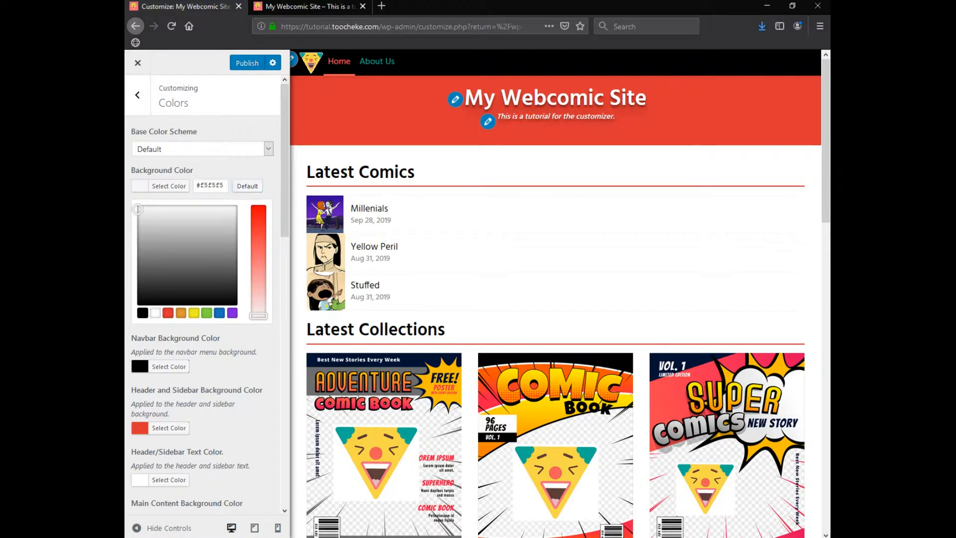
Reset the Navbar Background Color to its default white #ffffff and close its color picker
{"action": "left_click", "coordinate": [168, 237]}
{"action": "left_click", "coordinate": [247, 237]}
{"action": "left_click", "coordinate": [248, 211]}
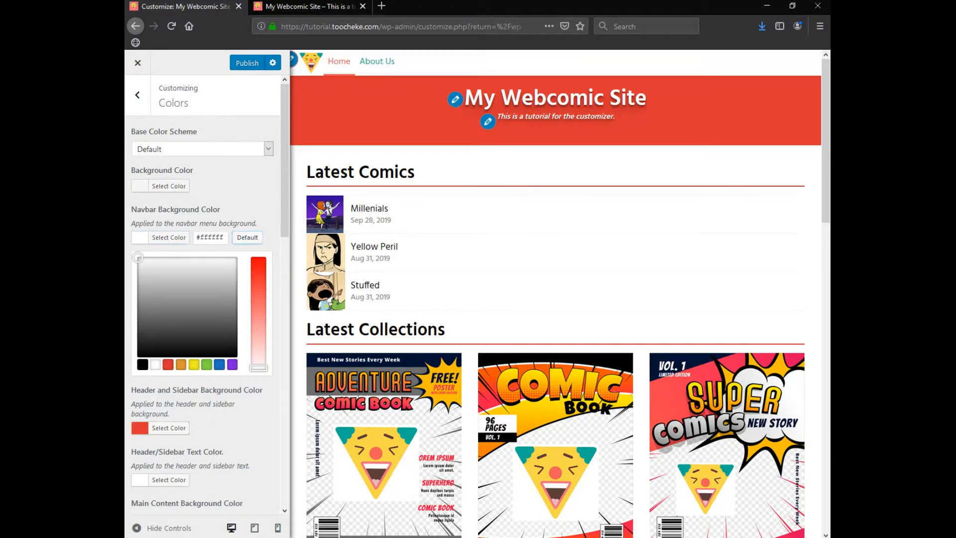
Reset the Header and Sidebar Background Color to its default teal and publish the restored default colors
{"action": "left_click", "coordinate": [169, 299]}
{"action": "left_click", "coordinate": [247, 277]}
{"action": "left_click", "coordinate": [169, 299]}
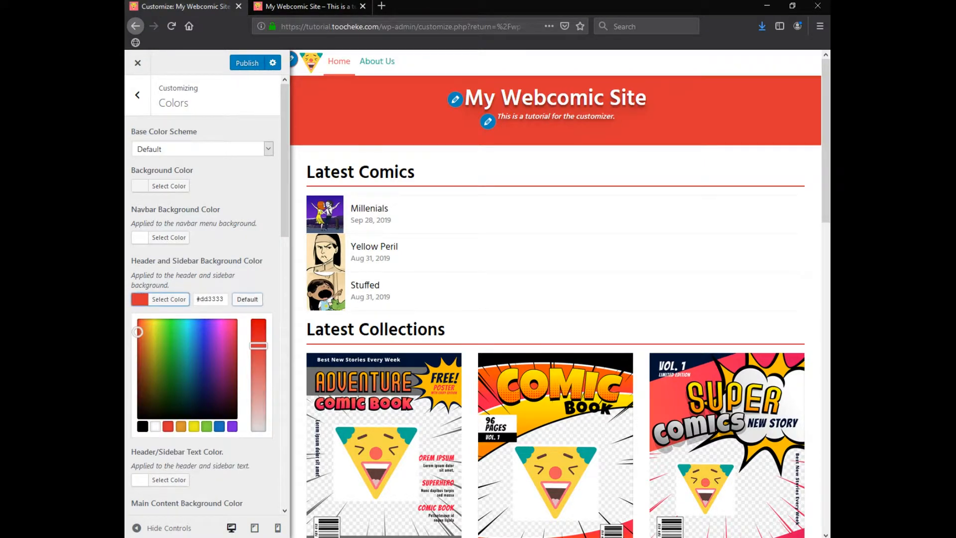
{"action": "left_click", "coordinate": [247, 300]}
{"action": "left_click", "coordinate": [247, 63]}
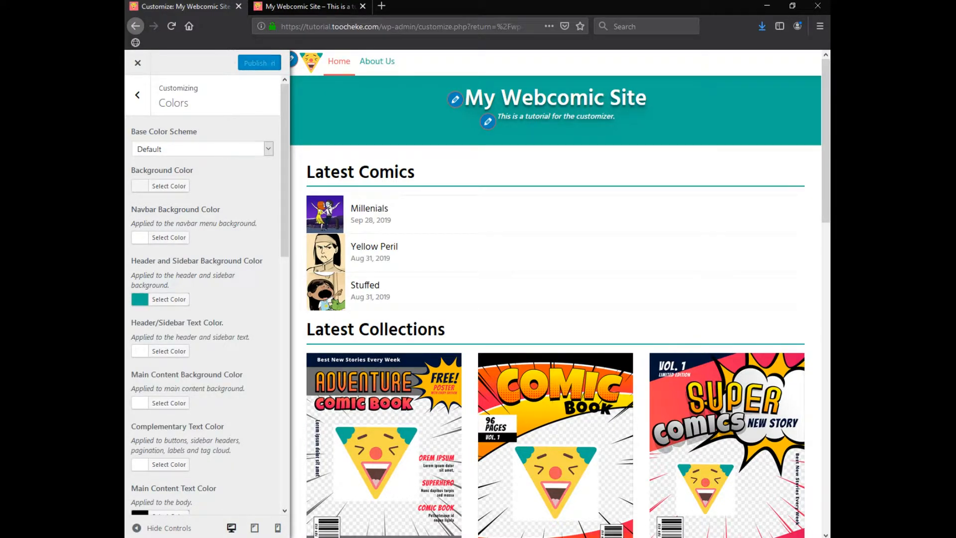
Reload the live site and check the default background, navbar, header and sidebar colors down the home page
{"action": "left_click", "coordinate": [309, 7]}
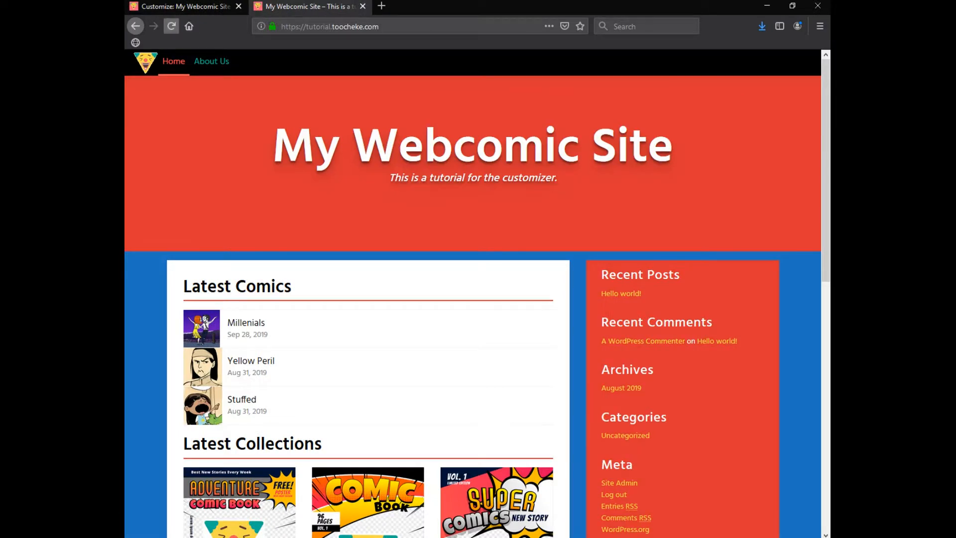
{"action": "left_click", "coordinate": [171, 25]}
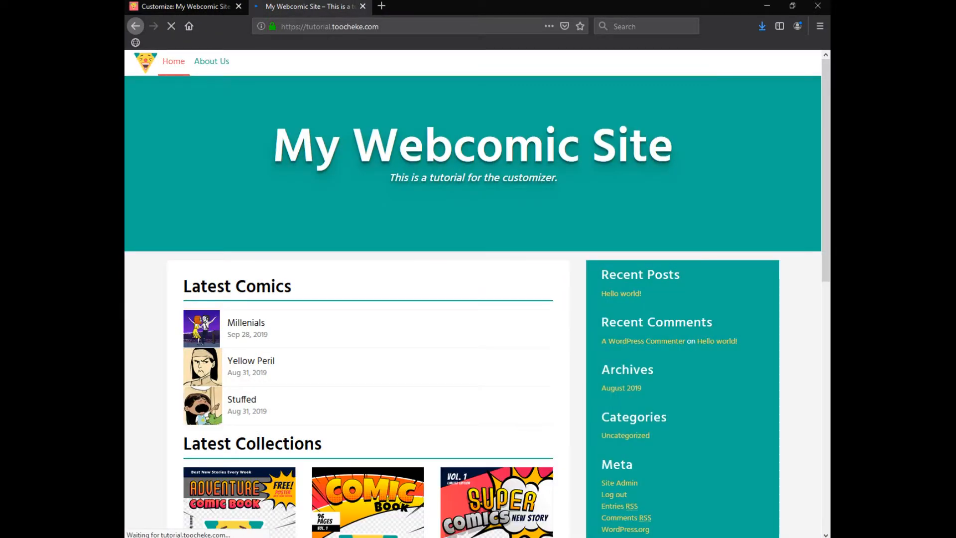
{"action": "scroll", "coordinate": [473, 299], "scroll_direction": "down", "scroll_amount": 10}
{"action": "scroll", "coordinate": [473, 298], "scroll_direction": "up", "scroll_amount": 6}
{"action": "scroll", "coordinate": [473, 298], "scroll_direction": "up", "scroll_amount": 5}
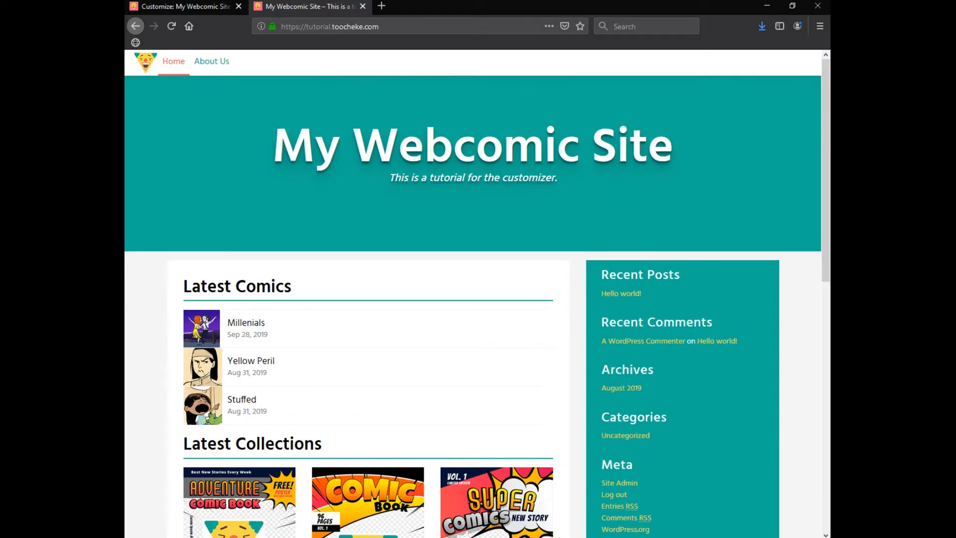
Leave the customizer's color settings and open the Right Sidebar widget area
{"action": "left_click", "coordinate": [180, 6]}
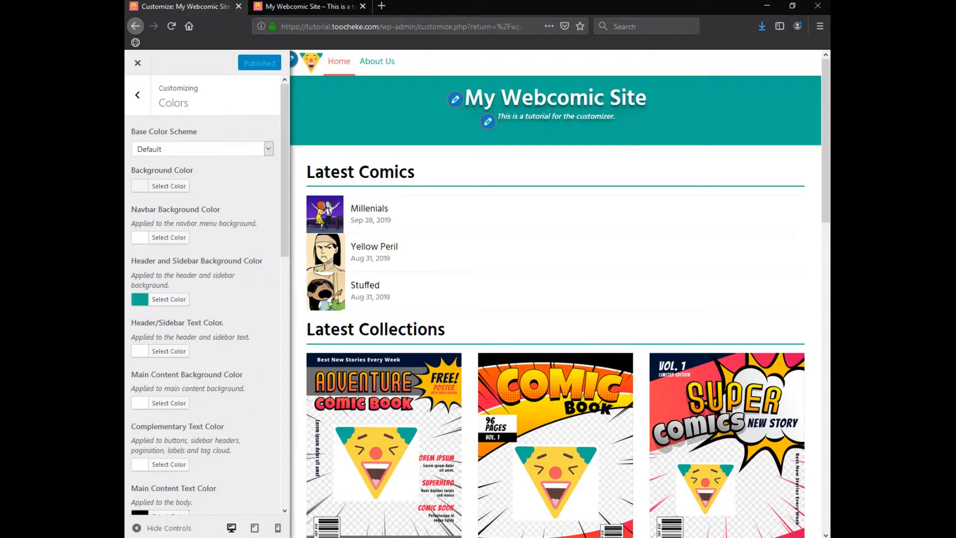
{"action": "left_click", "coordinate": [137, 95]}
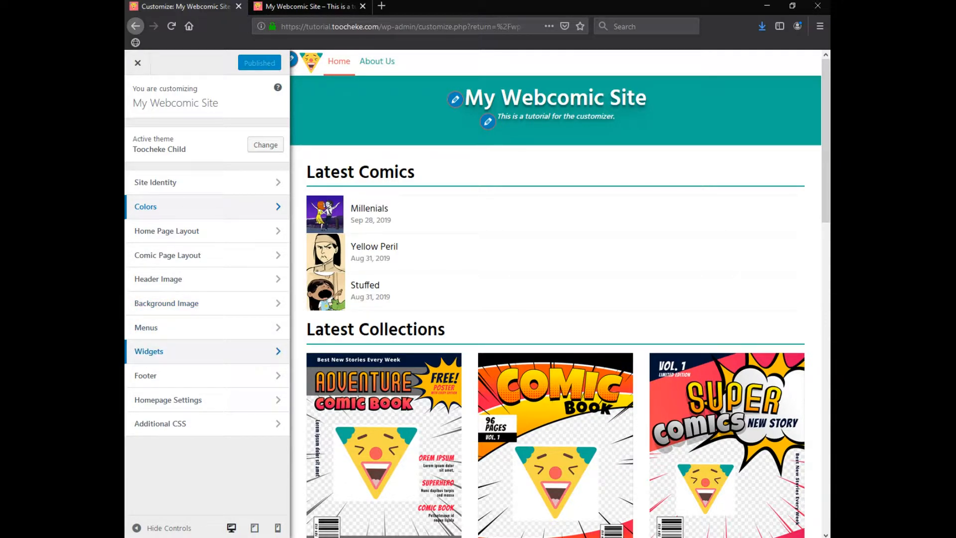
{"action": "left_click", "coordinate": [149, 351]}
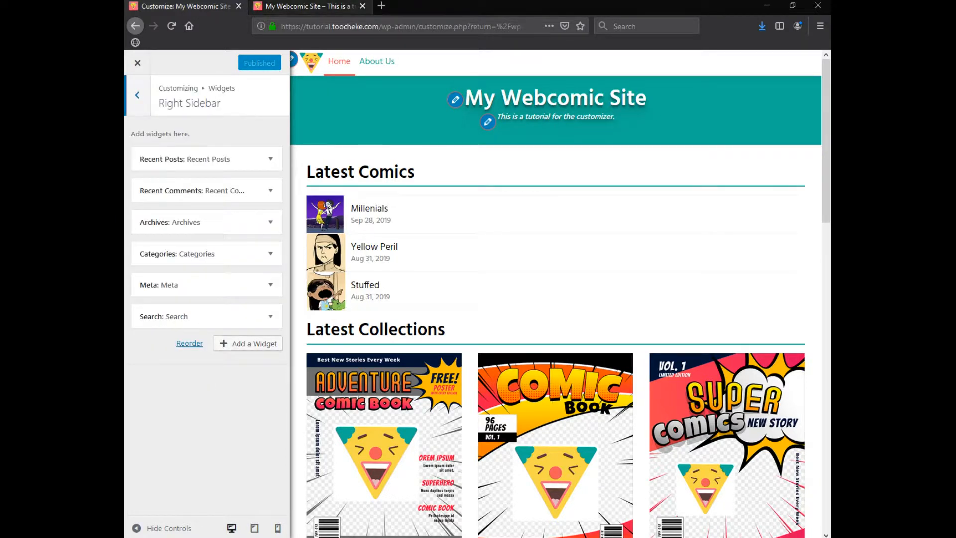
Examine the widgets in the right sidebar of the live home page
{"action": "left_click", "coordinate": [309, 6]}
{"action": "scroll", "coordinate": [473, 306], "scroll_direction": "down", "scroll_amount": 5}
{"action": "scroll", "coordinate": [473, 306], "scroll_direction": "up", "scroll_amount": 4}
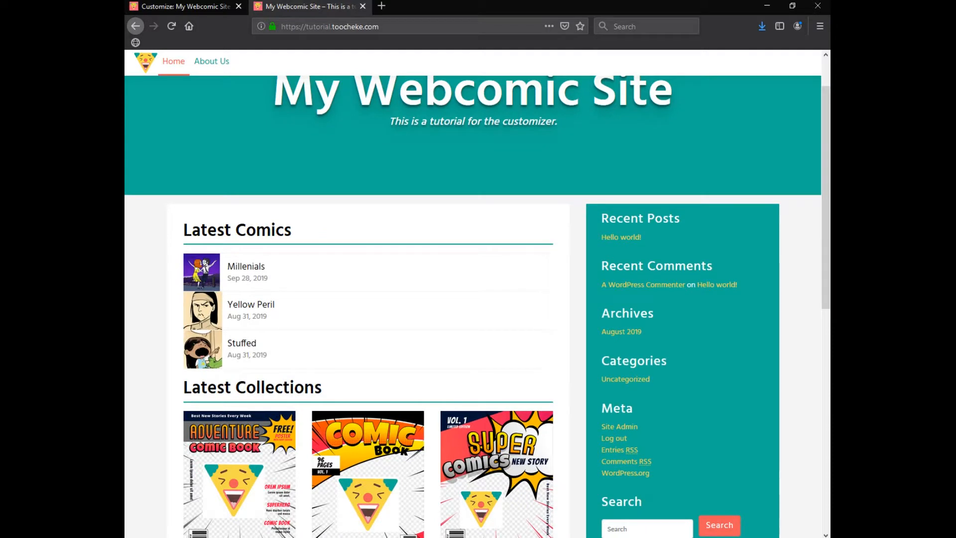
{"action": "scroll", "coordinate": [473, 307], "scroll_direction": "down", "scroll_amount": 4}
{"action": "scroll", "coordinate": [473, 307], "scroll_direction": "up", "scroll_amount": 4}
{"action": "scroll", "coordinate": [473, 306], "scroll_direction": "down", "scroll_amount": 1}
{"action": "scroll", "coordinate": [473, 307], "scroll_direction": "down", "scroll_amount": 2}
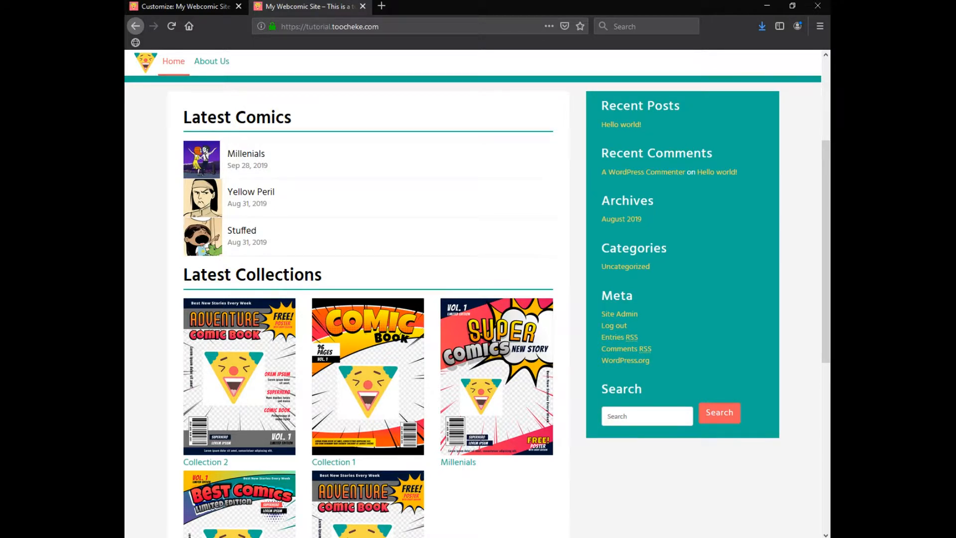
Remove the Recent Posts and Recent Comments widgets from the Right Sidebar in the customizer
{"action": "left_click", "coordinate": [180, 6]}
{"action": "left_click", "coordinate": [270, 159]}
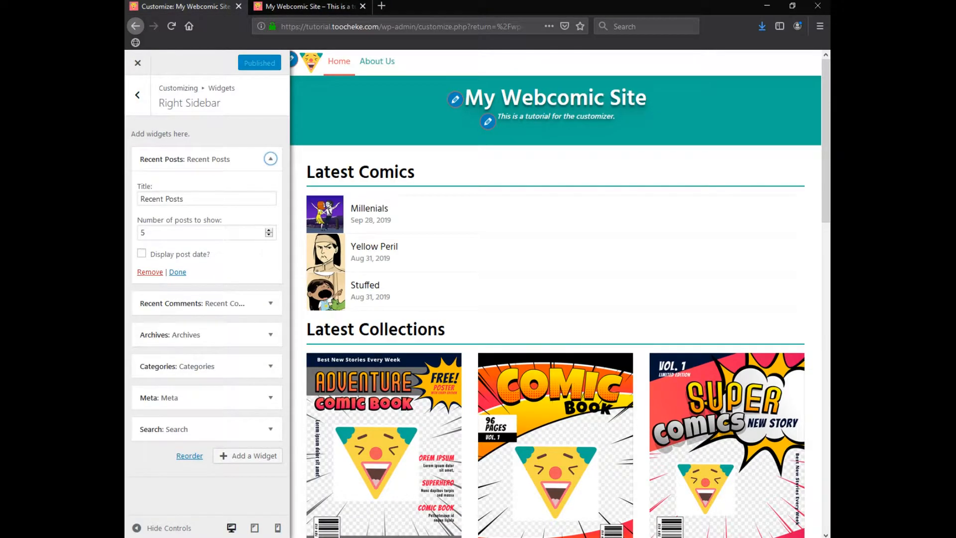
{"action": "left_click", "coordinate": [150, 271]}
{"action": "left_click", "coordinate": [271, 159]}
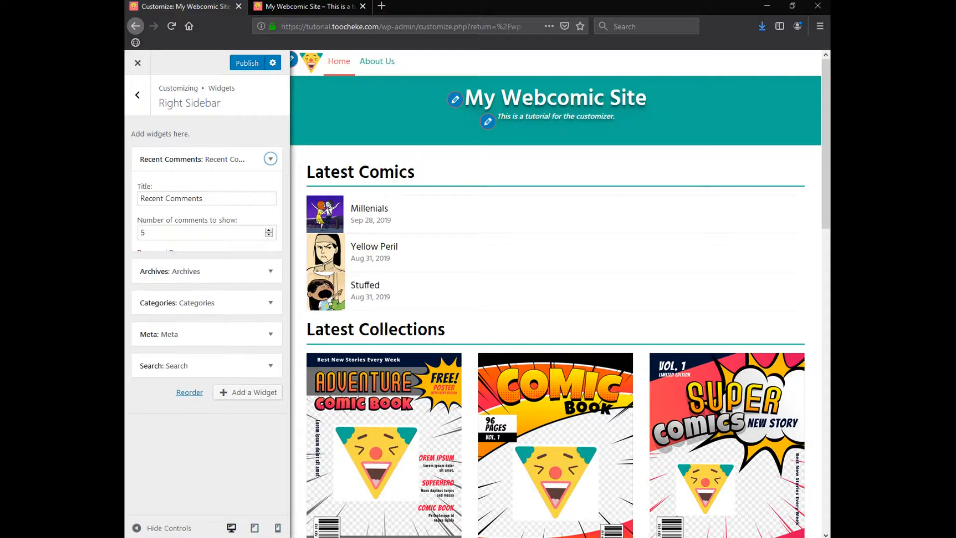
{"action": "left_click", "coordinate": [148, 252]}
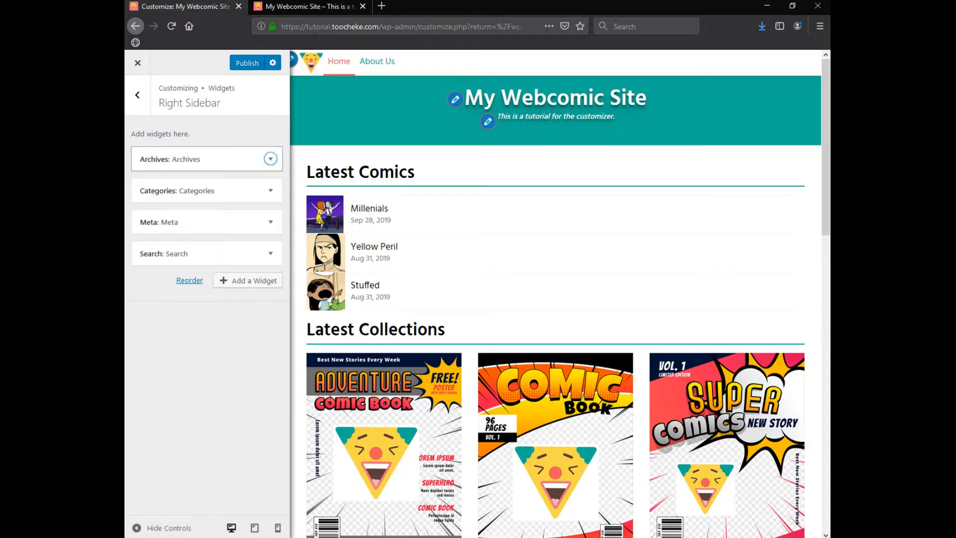
Remove the Archives and Categories widgets from the Right Sidebar
{"action": "left_click", "coordinate": [270, 159]}
{"action": "left_click", "coordinate": [149, 249]}
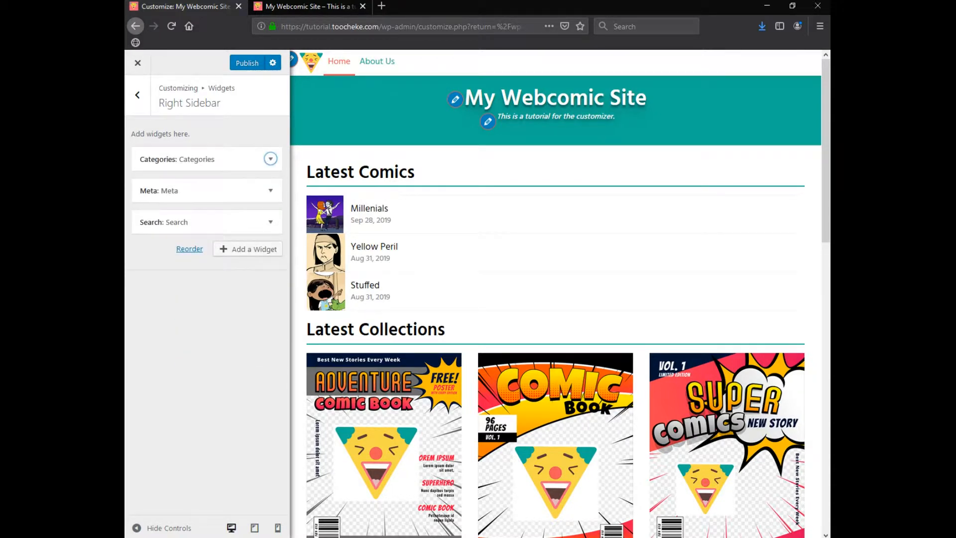
{"action": "left_click", "coordinate": [271, 159]}
{"action": "left_click", "coordinate": [150, 261]}
Remove the Meta and Search widgets from the Right Sidebar and publish the emptied widget area
{"action": "left_click", "coordinate": [271, 159]}
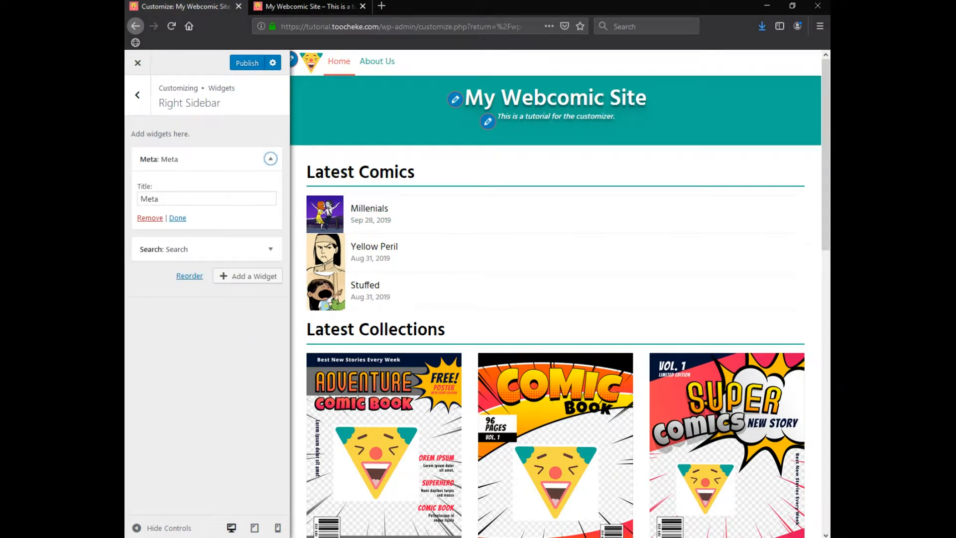
{"action": "left_click", "coordinate": [150, 218]}
{"action": "left_click", "coordinate": [271, 159]}
{"action": "left_click", "coordinate": [150, 218]}
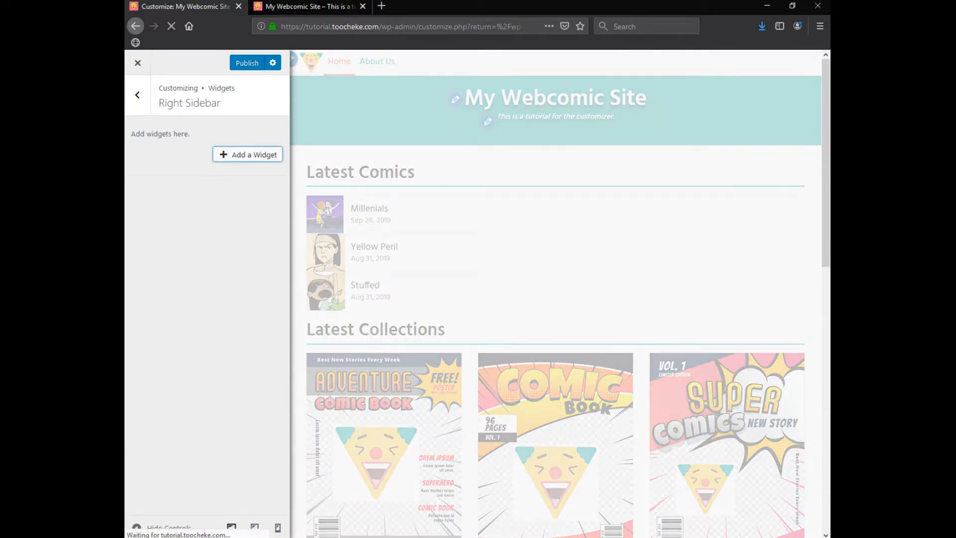
{"action": "left_click", "coordinate": [247, 63]}
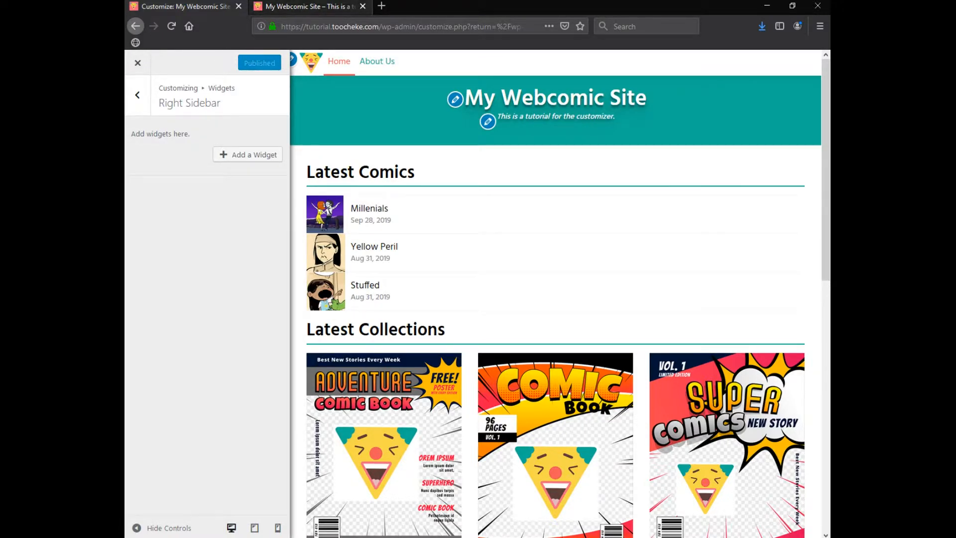
Reload the live site and check the home page without the sidebar widgets
{"action": "left_click", "coordinate": [309, 6]}
{"action": "scroll", "coordinate": [474, 294], "scroll_direction": "up", "scroll_amount": 4}
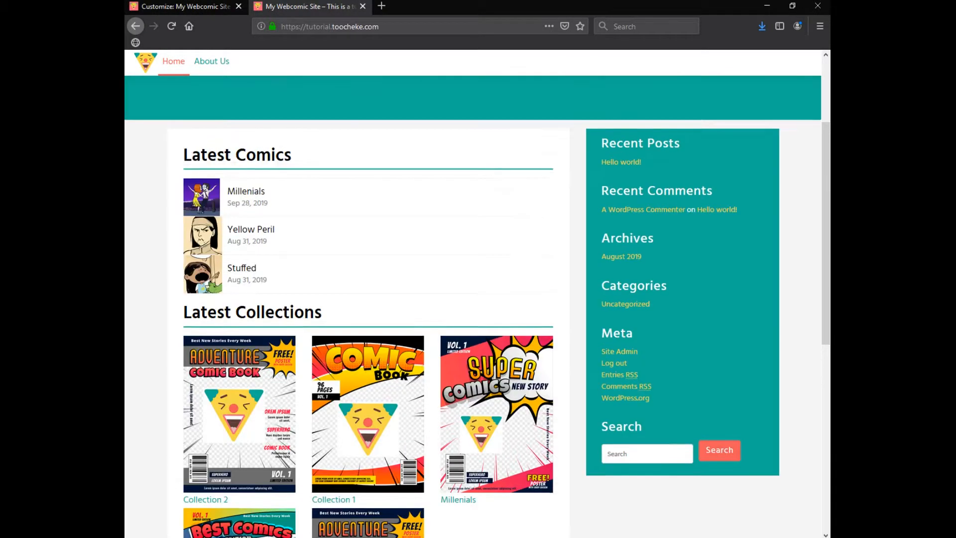
{"action": "left_click", "coordinate": [171, 26]}
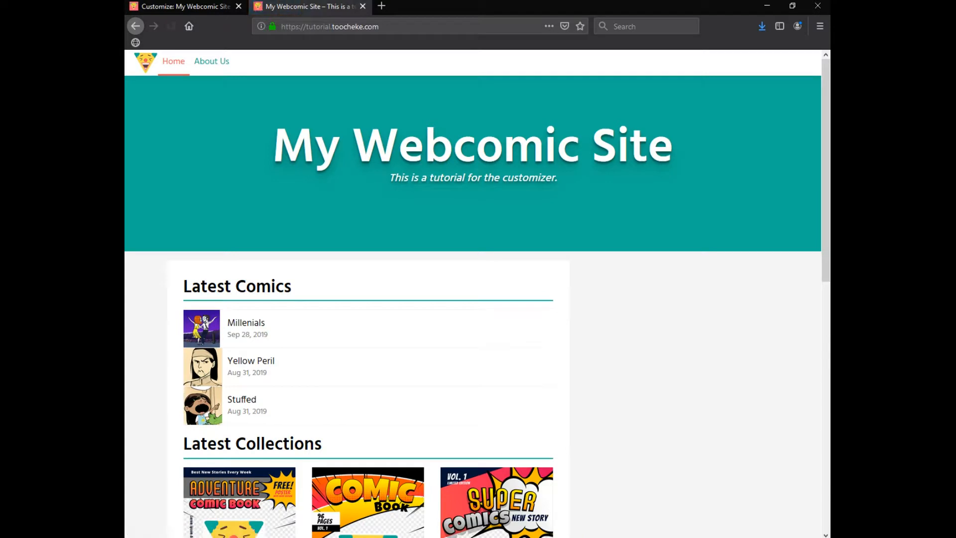
{"action": "scroll", "coordinate": [473, 299], "scroll_direction": "down", "scroll_amount": 9}
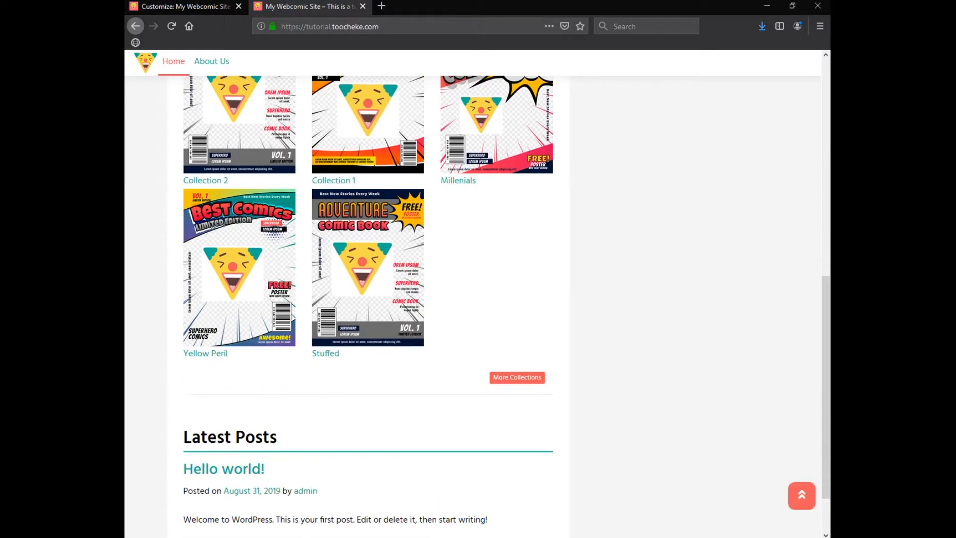
{"action": "scroll", "coordinate": [473, 299], "scroll_direction": "up", "scroll_amount": 10}
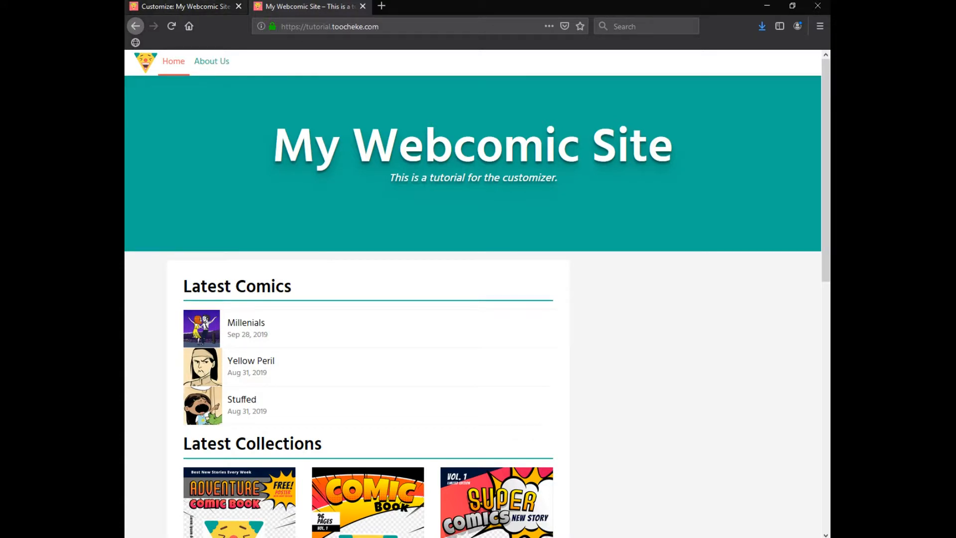
Add the Toocheke: About Us widget to the Right Sidebar in the customizer
{"action": "left_click", "coordinate": [186, 7]}
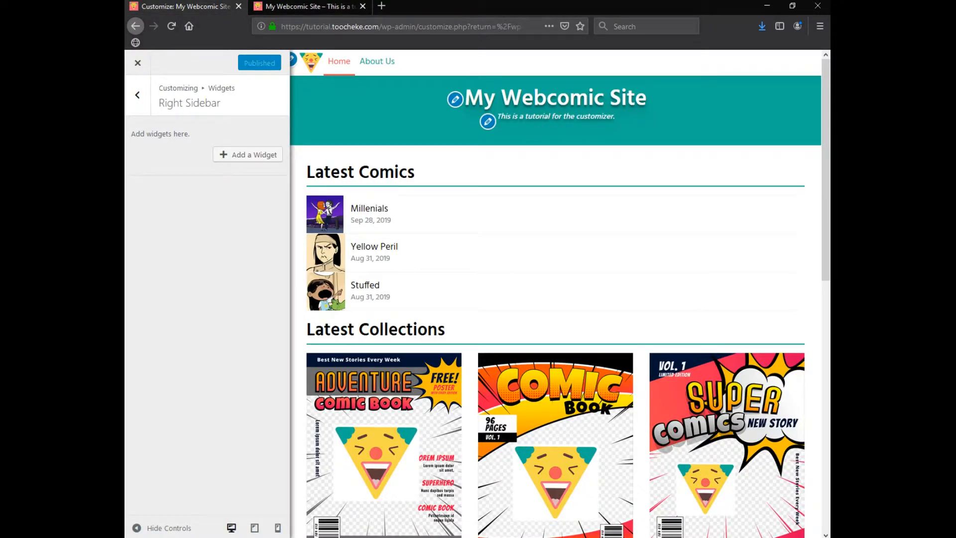
{"action": "left_click", "coordinate": [248, 154]}
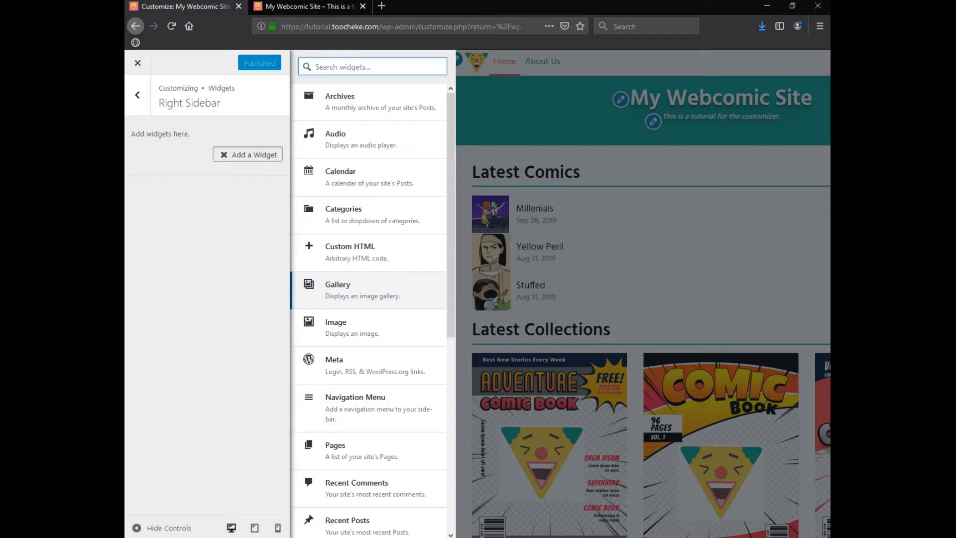
{"action": "scroll", "coordinate": [368, 296], "scroll_direction": "down", "scroll_amount": 7}
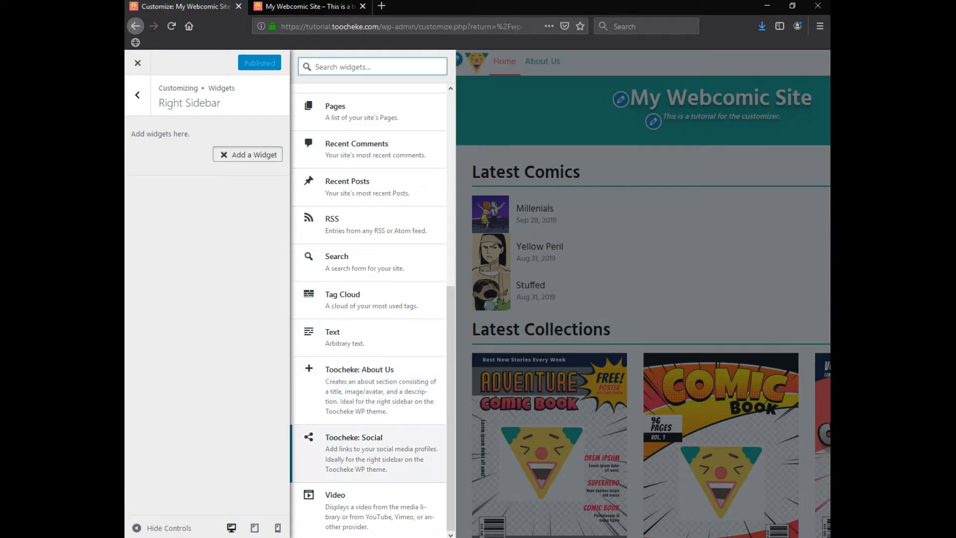
{"action": "key", "text": "Return"}
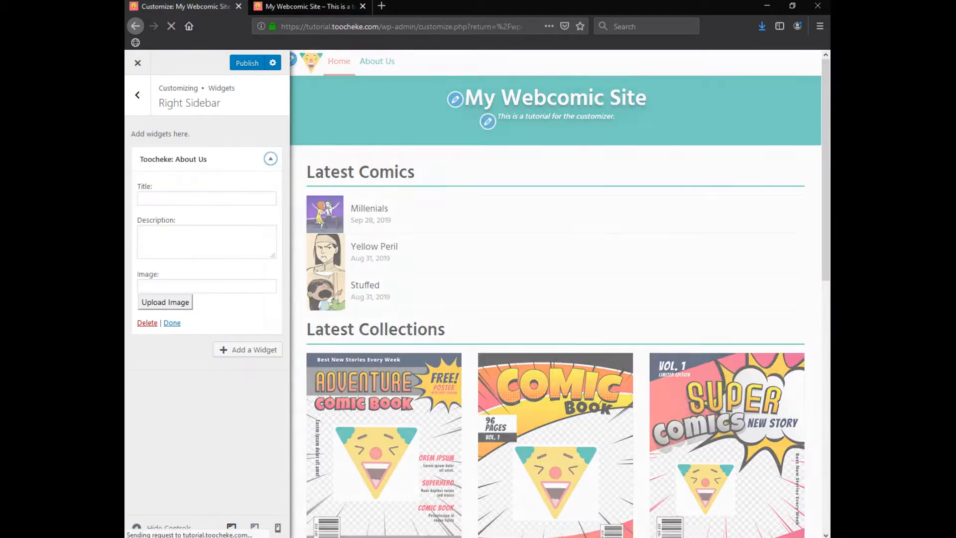
Open the About Us widget's Title for editing and check the home page preview down to the footer
{"action": "left_click", "coordinate": [206, 198]}
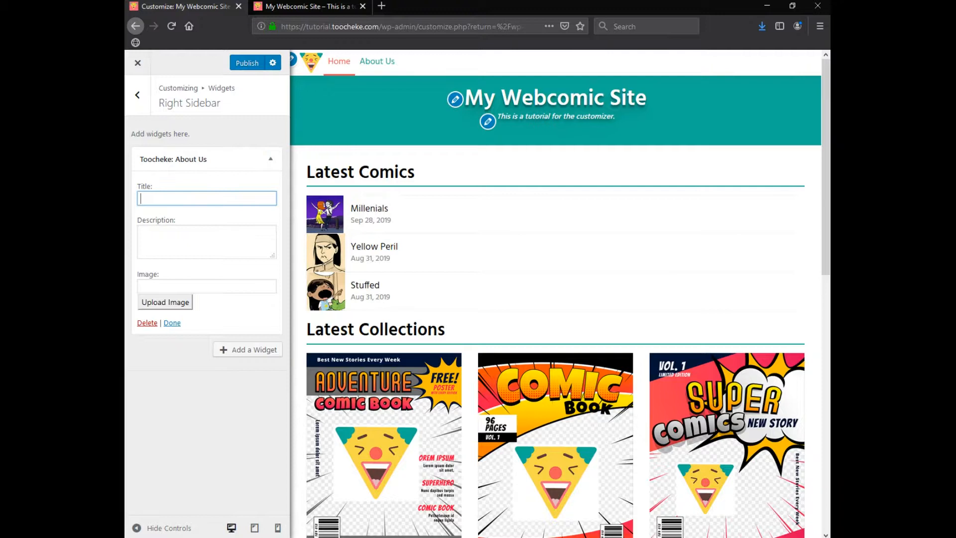
{"action": "scroll", "coordinate": [553, 294], "scroll_direction": "down", "scroll_amount": 7}
{"action": "scroll", "coordinate": [553, 294], "scroll_direction": "down", "scroll_amount": 4}
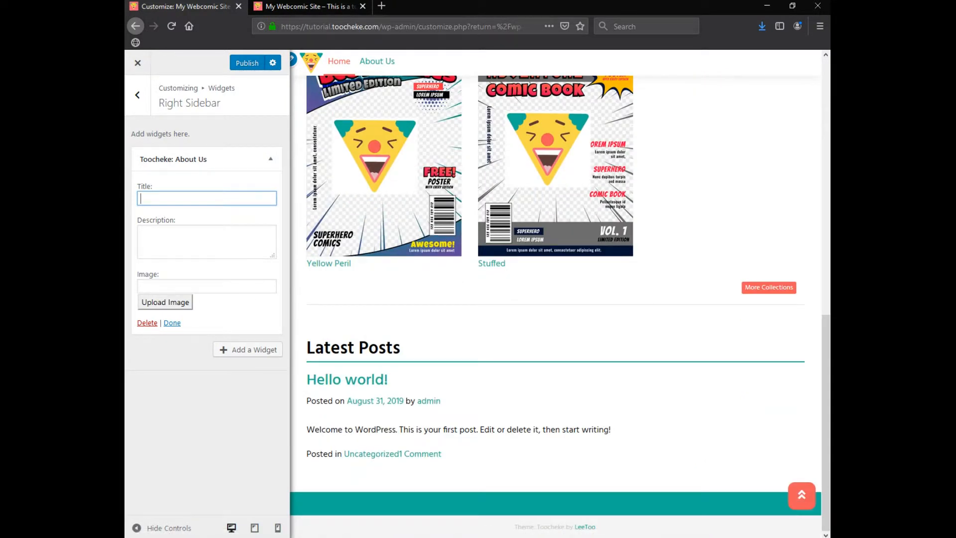
Title the Toocheke: About Us widget "About Us" and enter the description "The quick brown fox jumped over the lazy dogs."
{"action": "type", "text": "About Us"}
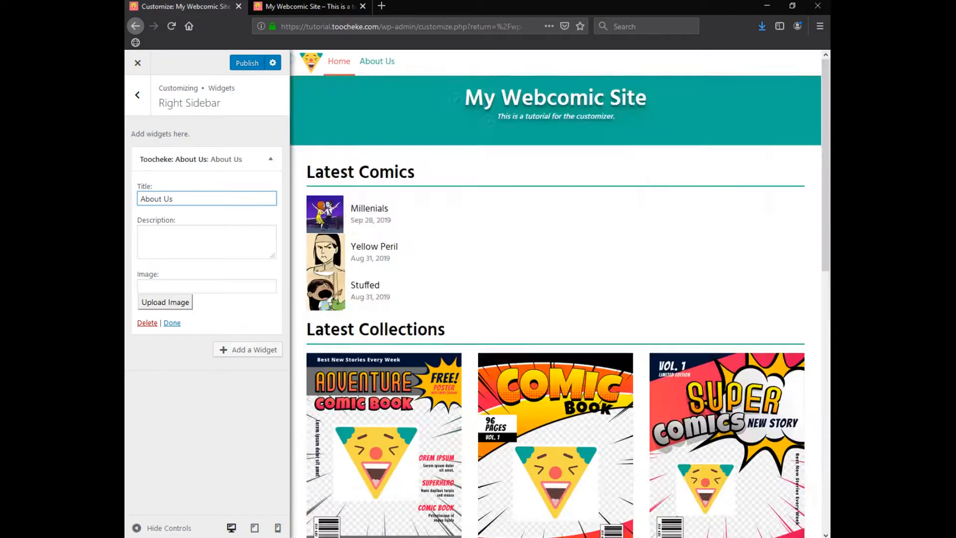
{"action": "key", "text": "Tab"}
{"action": "type", "text": "The quick brown fox"}
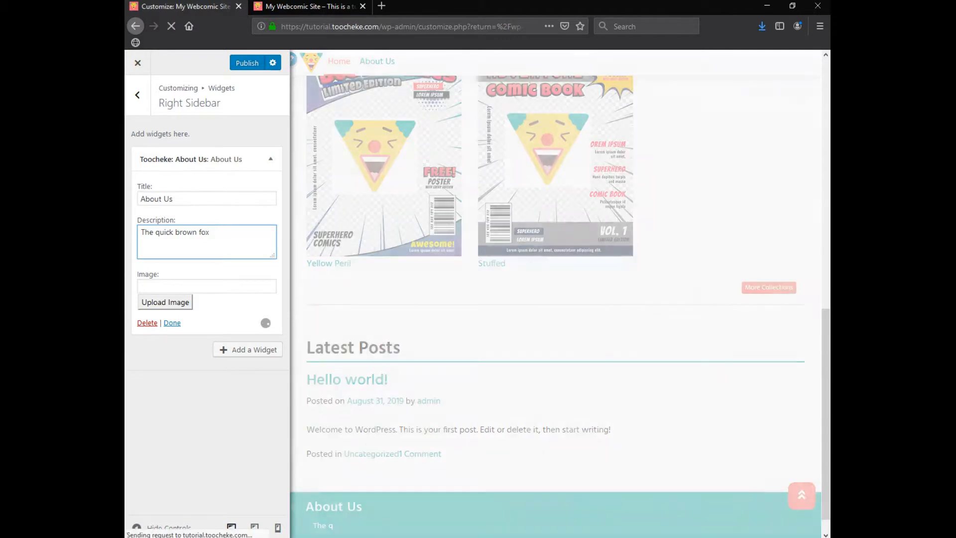
{"action": "type", "text": " jumped ov"}
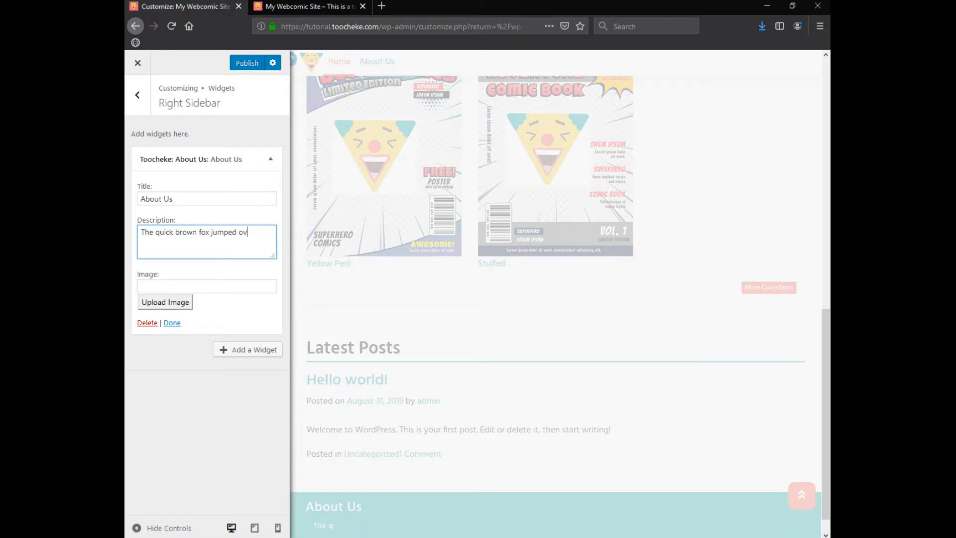
{"action": "type", "text": "er the lazy"}
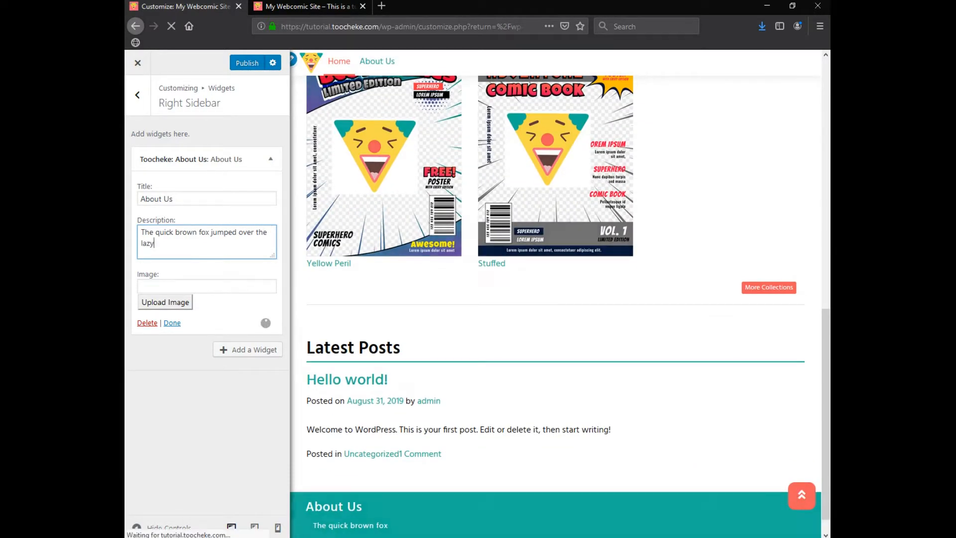
{"action": "type", "text": " dogs."}
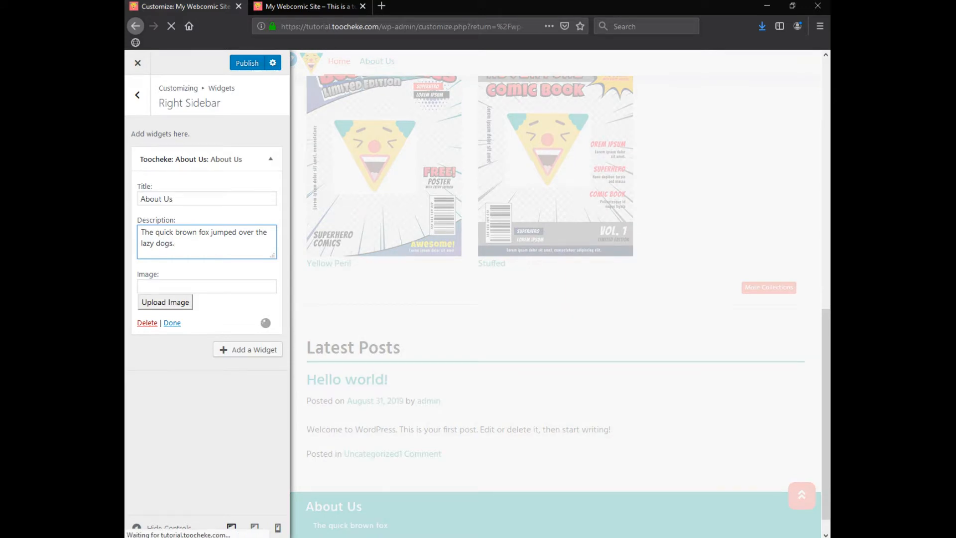
Lengthen the About Us widget's description by repeating its sentence two more times
{"action": "key", "text": "ctrl+a"}
{"action": "key", "text": "ctrl+c"}
{"action": "key", "text": "Right"}
{"action": "key", "text": "ctrl+v"}
{"action": "key", "text": "ctrl+v"}
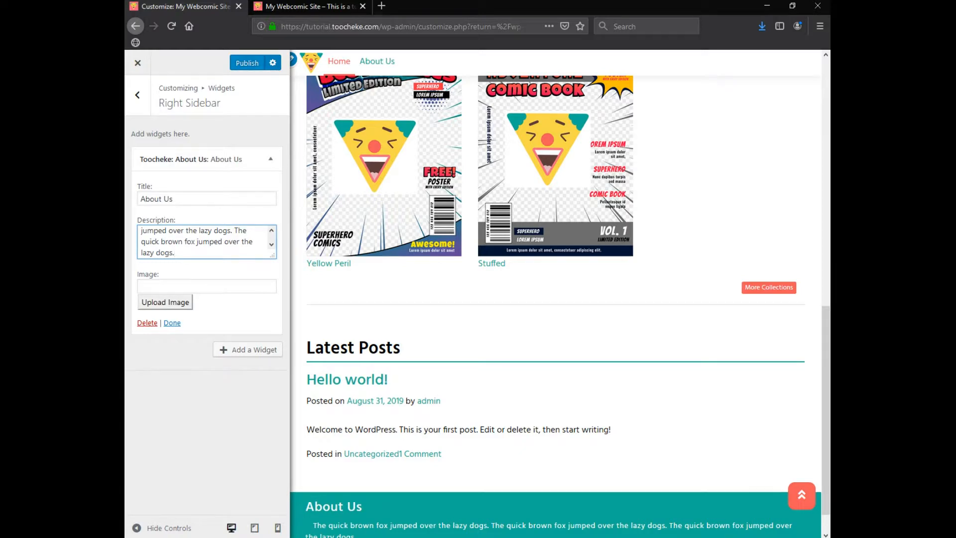
Publish the sidebar changes and reload the live site to check the About Us widget
{"action": "left_click", "coordinate": [247, 63]}
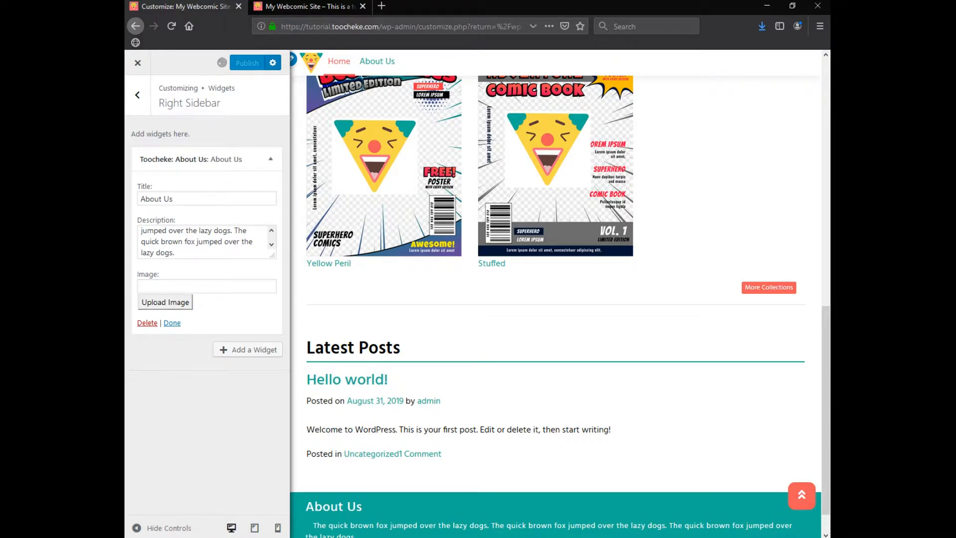
{"action": "left_click", "coordinate": [308, 6]}
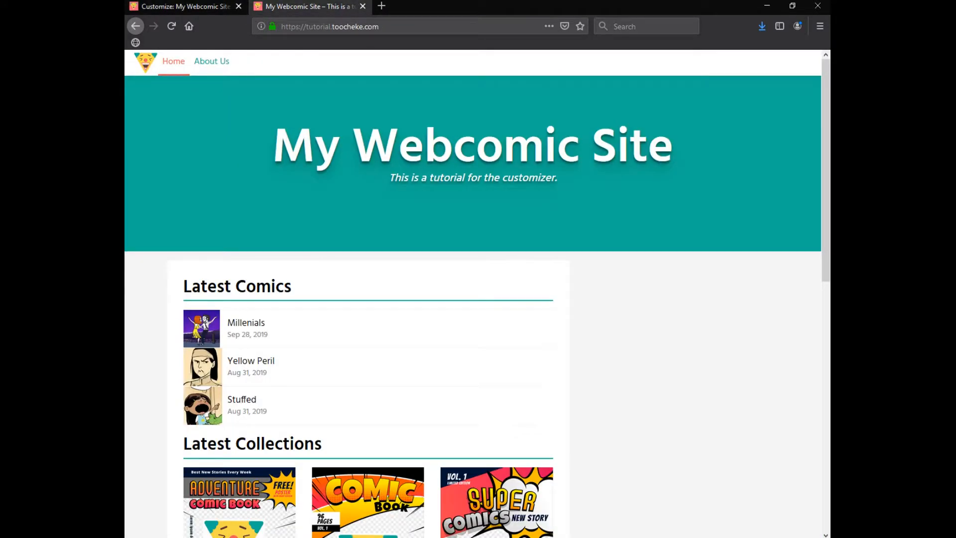
{"action": "left_click", "coordinate": [171, 26]}
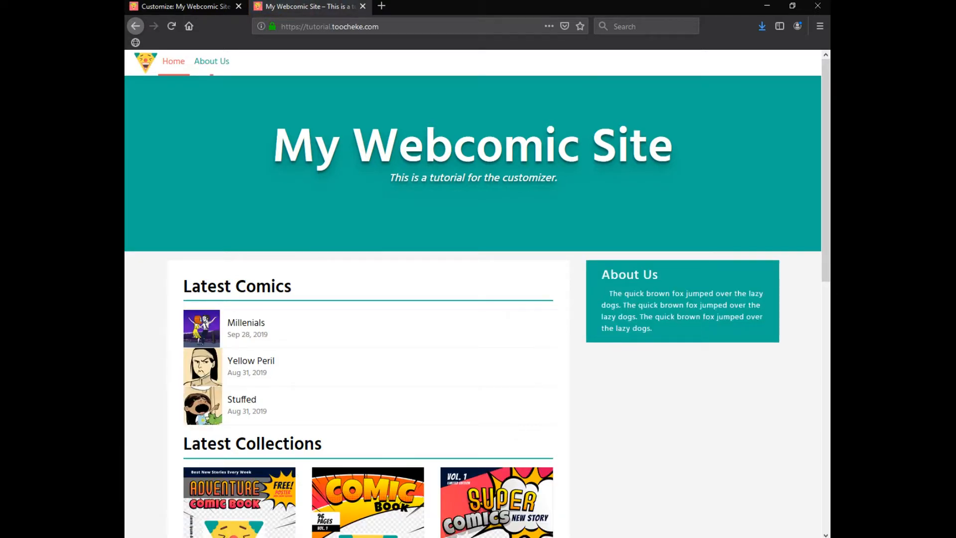
{"action": "left_click", "coordinate": [187, 6]}
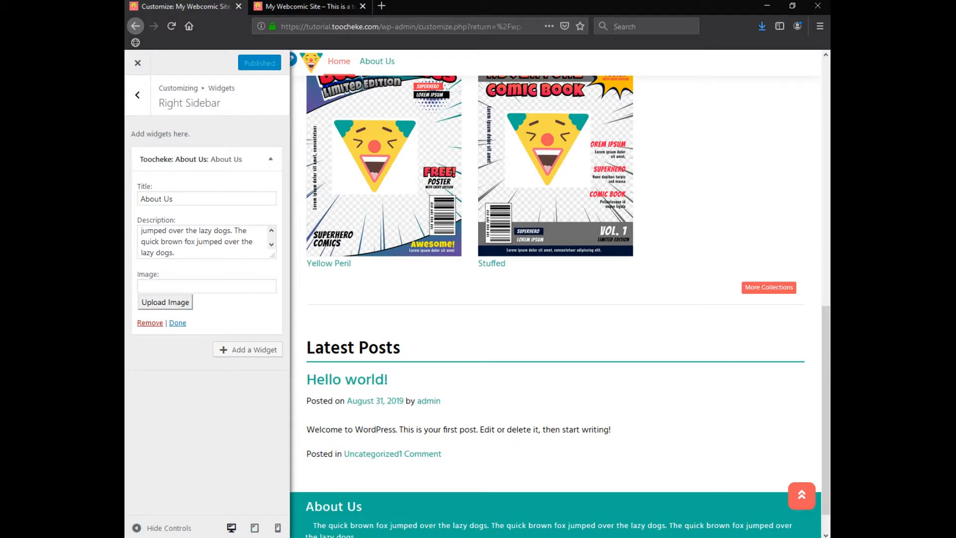
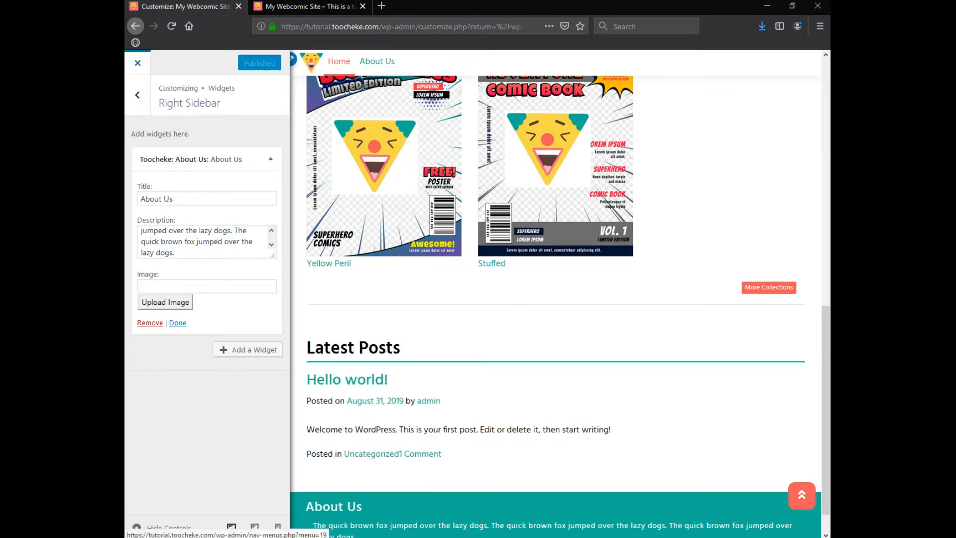
Leave the Customizer and open the Right Sidebar's About Us widget for editing on the Widgets admin page
{"action": "left_click", "coordinate": [138, 63]}
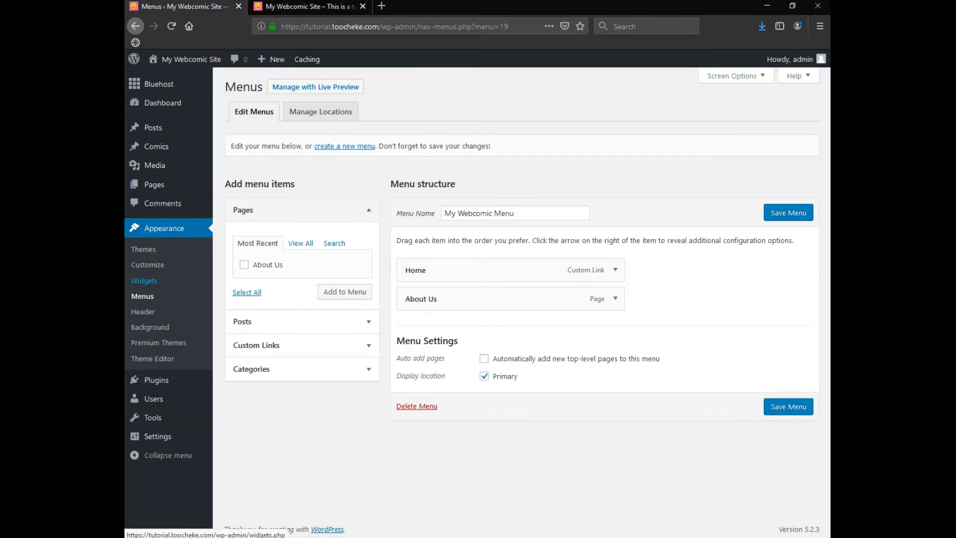
{"action": "left_click", "coordinate": [144, 280]}
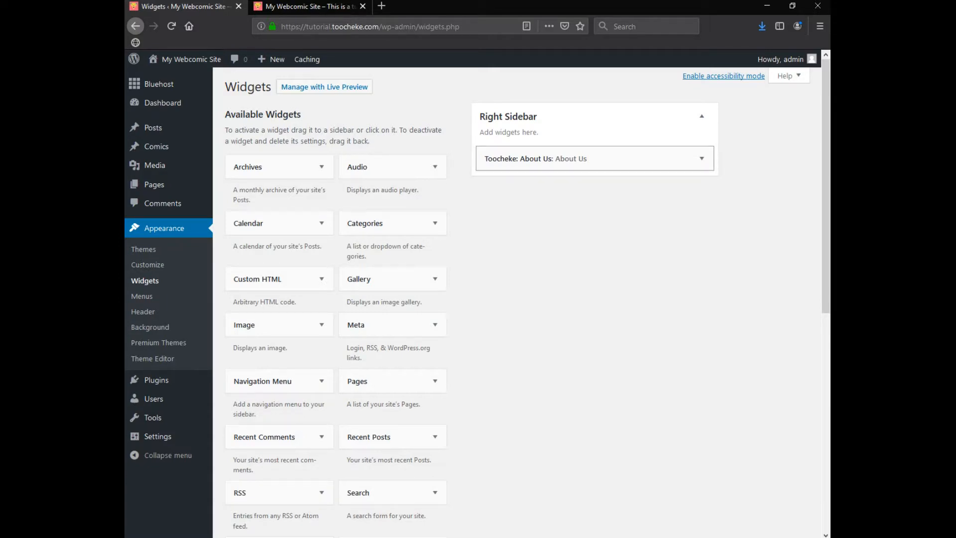
{"action": "left_click", "coordinate": [701, 158]}
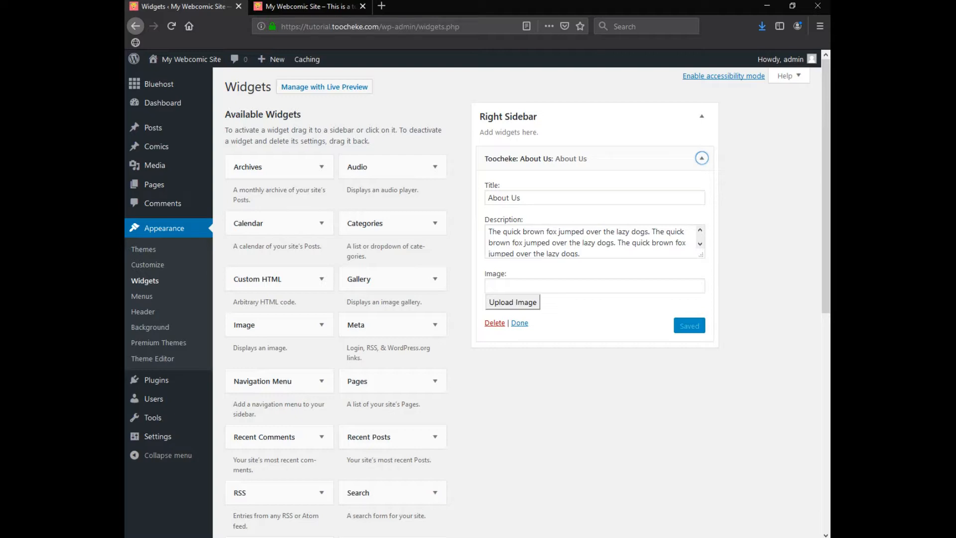
{"action": "left_click_drag", "start_coordinate": [488, 231], "coordinate": [614, 243]}
{"action": "left_click", "coordinate": [614, 243]}
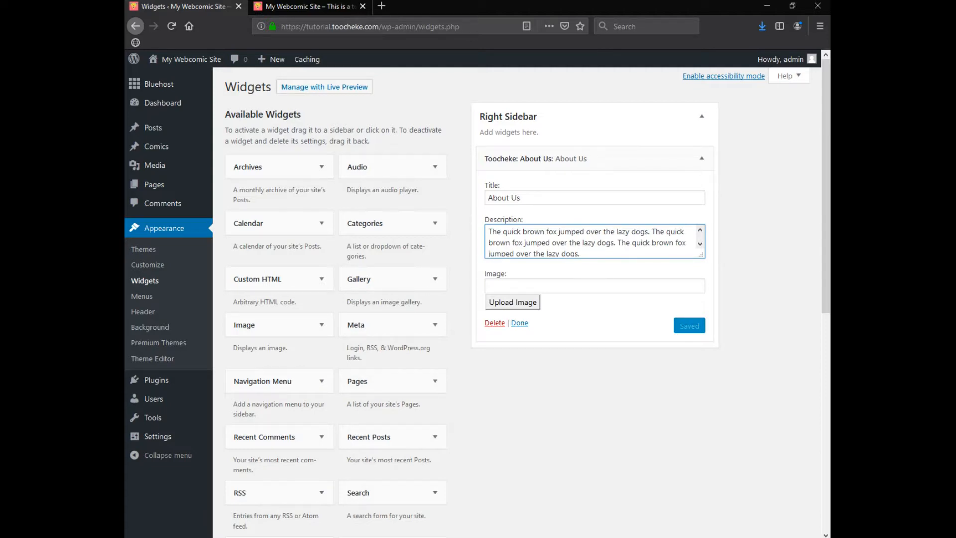
Upload Avatar.png from the tutorial's Widget folder as the About Us widget's image
{"action": "left_click", "coordinate": [513, 301]}
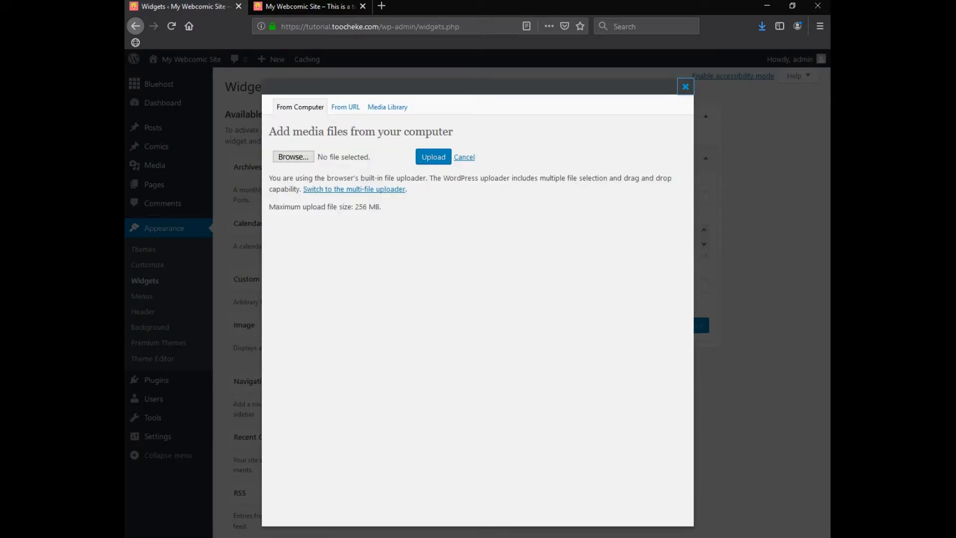
{"action": "left_click", "coordinate": [293, 156]}
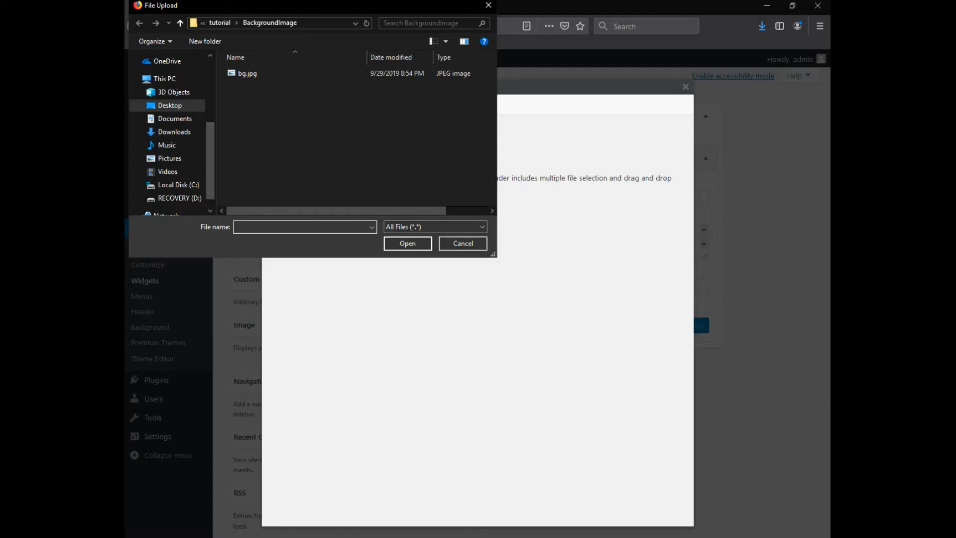
{"action": "left_click", "coordinate": [219, 23]}
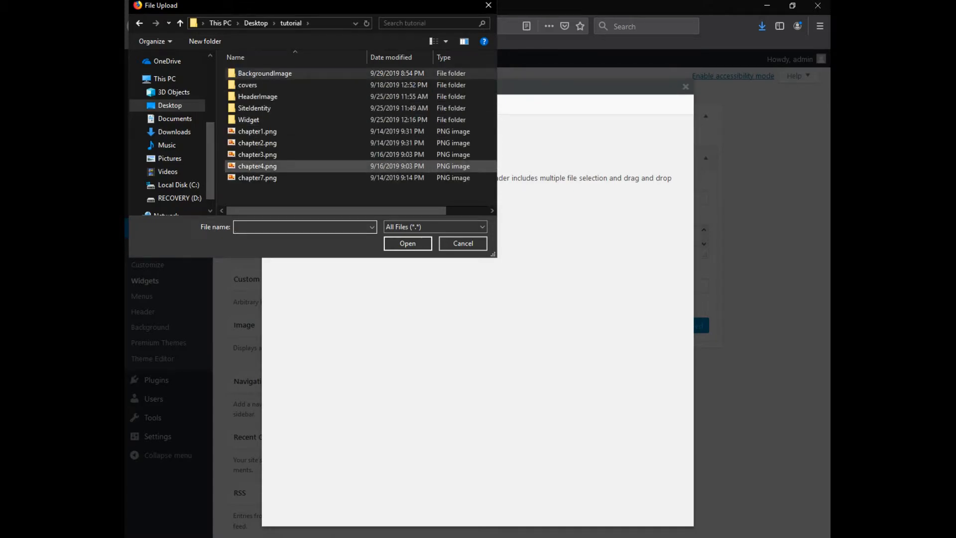
{"action": "double_click", "coordinate": [249, 119]}
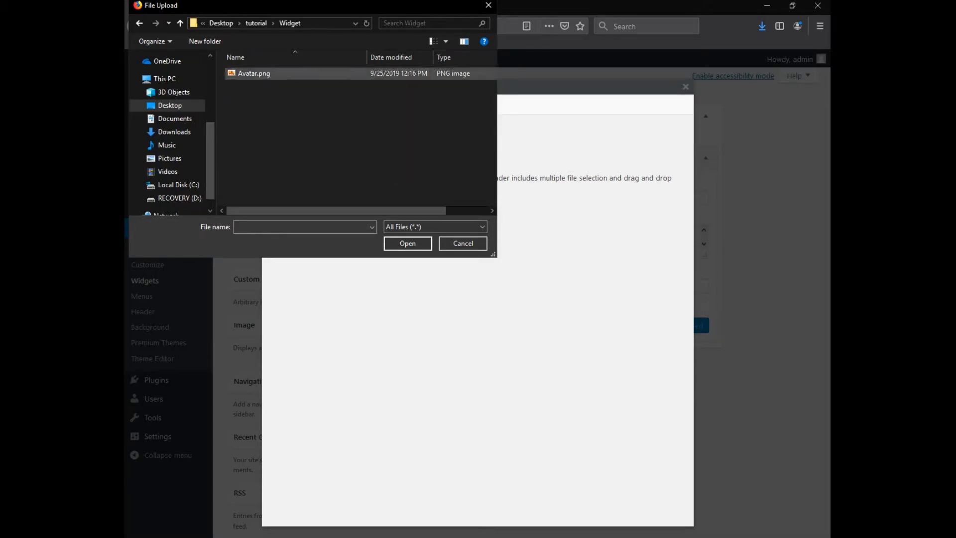
{"action": "double_click", "coordinate": [254, 74]}
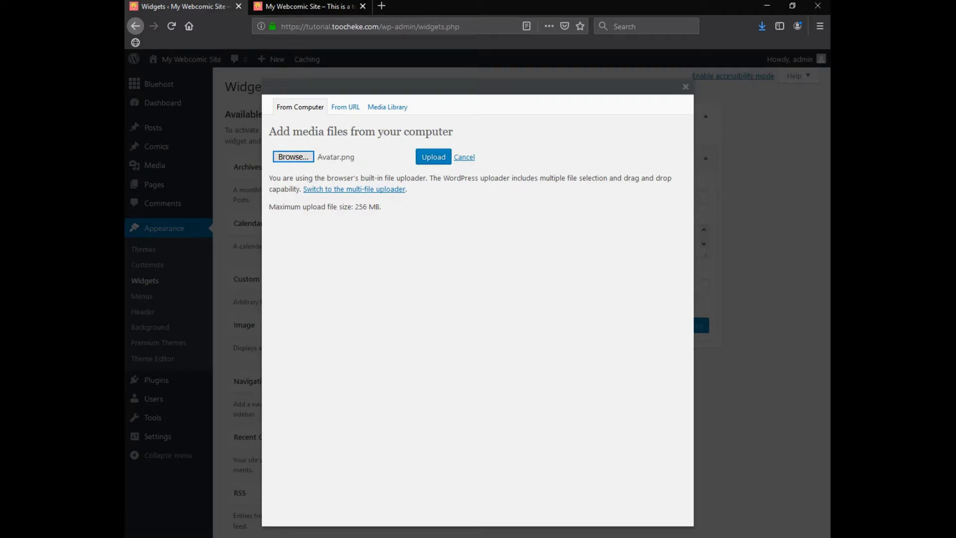
{"action": "left_click", "coordinate": [433, 156]}
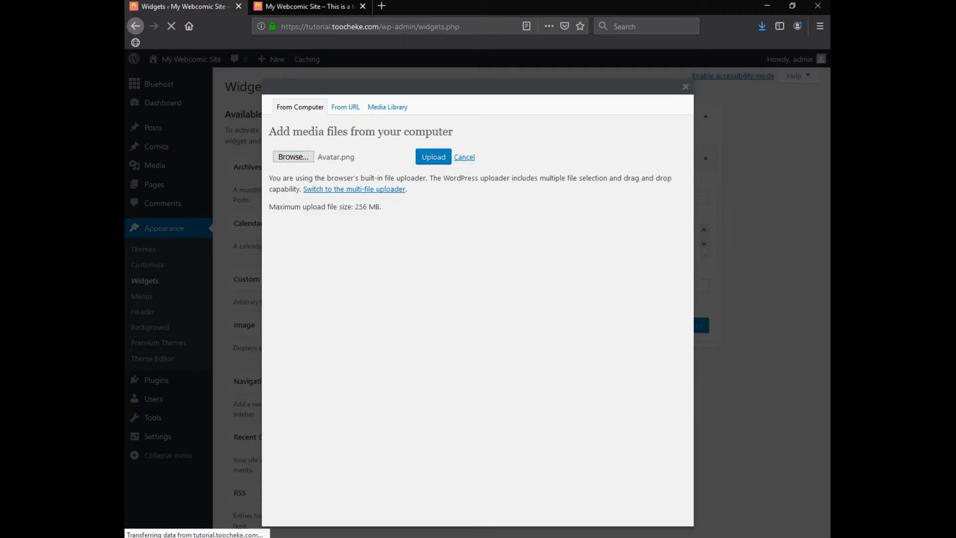
Set the Avatar image's link URL to its file URL and insert the full-size image into the widget
{"action": "scroll", "coordinate": [478, 309], "scroll_direction": "down", "scroll_amount": 3}
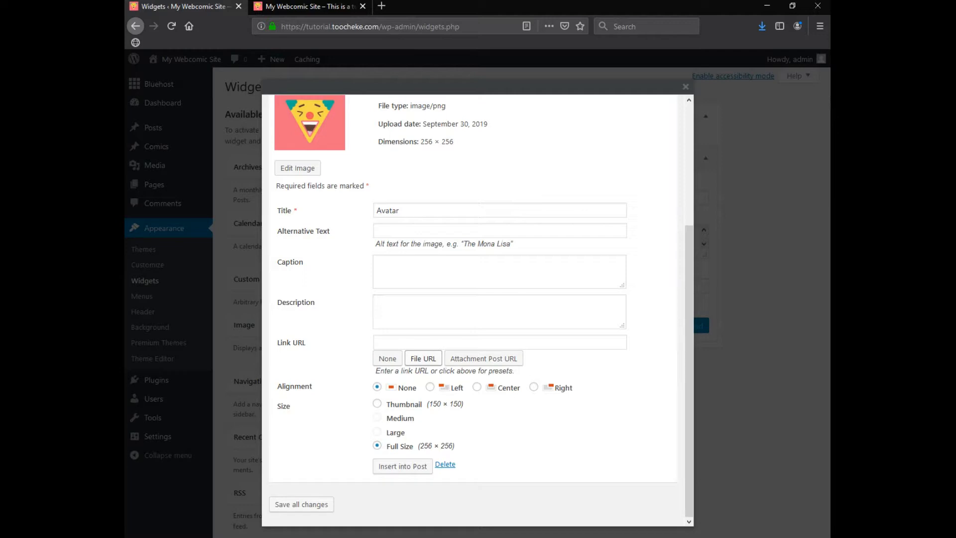
{"action": "left_click", "coordinate": [423, 358]}
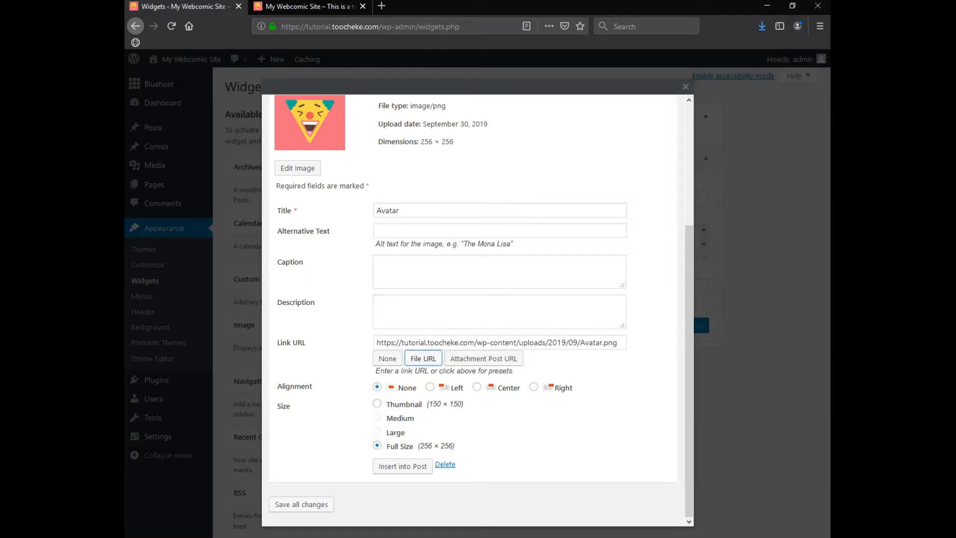
{"action": "left_click_drag", "start_coordinate": [380, 342], "coordinate": [619, 342]}
{"action": "left_click", "coordinate": [651, 344]}
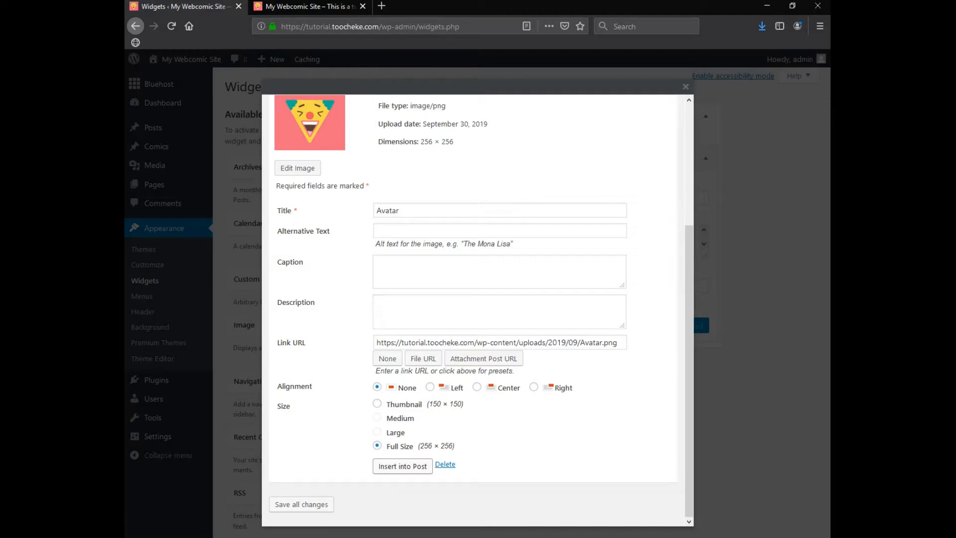
{"action": "left_click", "coordinate": [403, 466]}
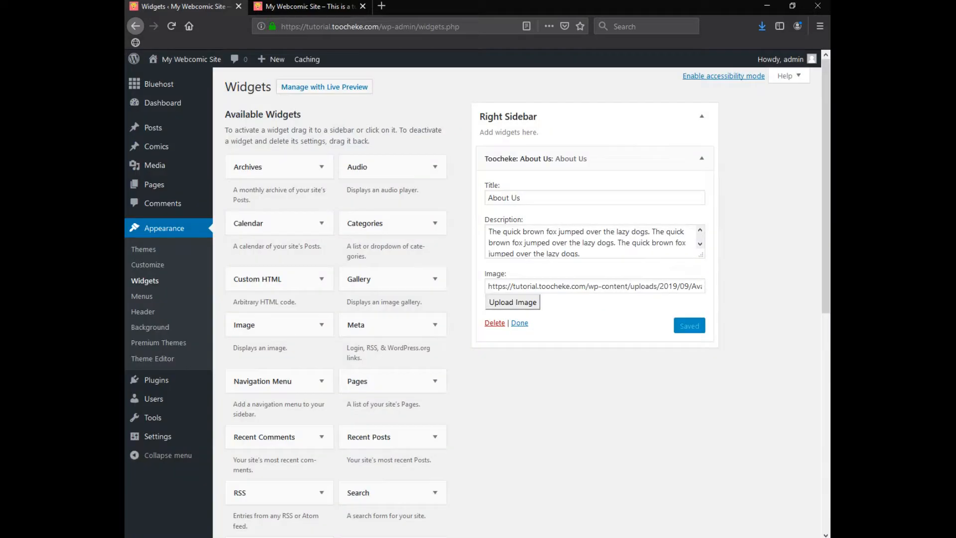
Save the About Us widget with its image URL and reload the live site to check the avatar
{"action": "left_click_drag", "start_coordinate": [609, 286], "coordinate": [712, 287]}
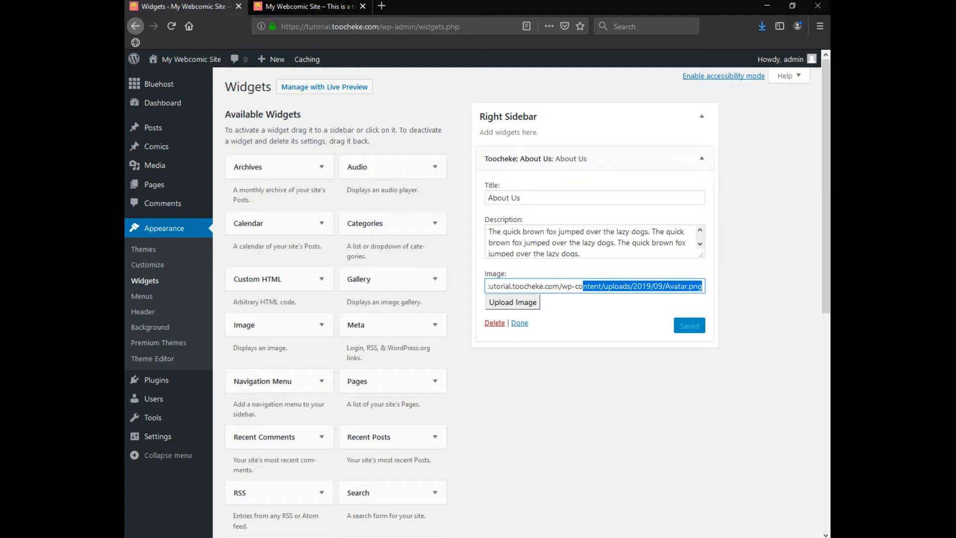
{"action": "left_click", "coordinate": [521, 198]}
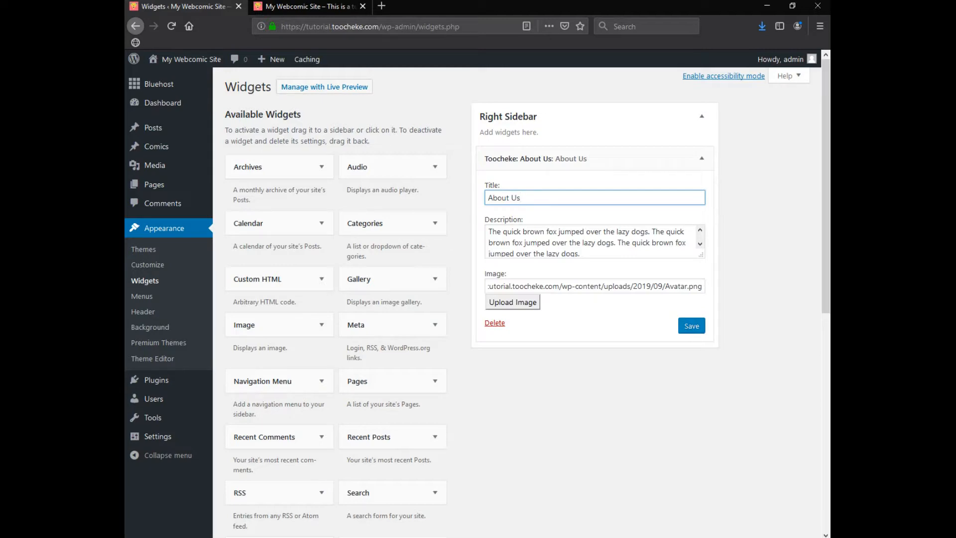
{"action": "left_click", "coordinate": [692, 326]}
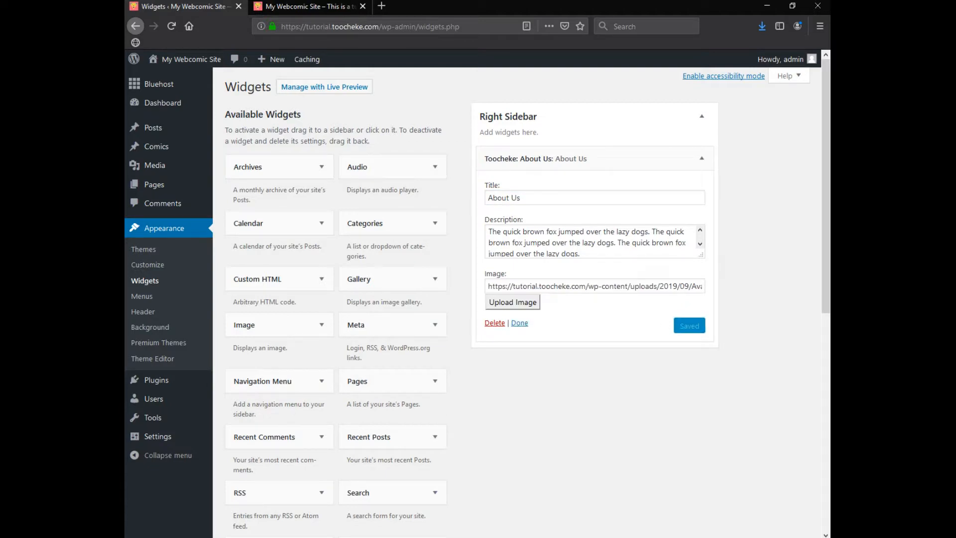
{"action": "left_click", "coordinate": [310, 6]}
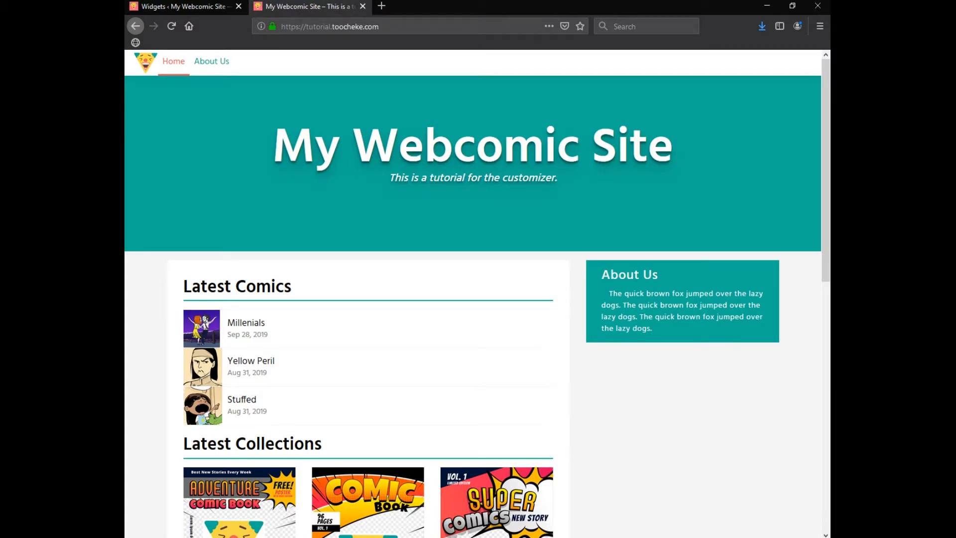
{"action": "left_click", "coordinate": [172, 26]}
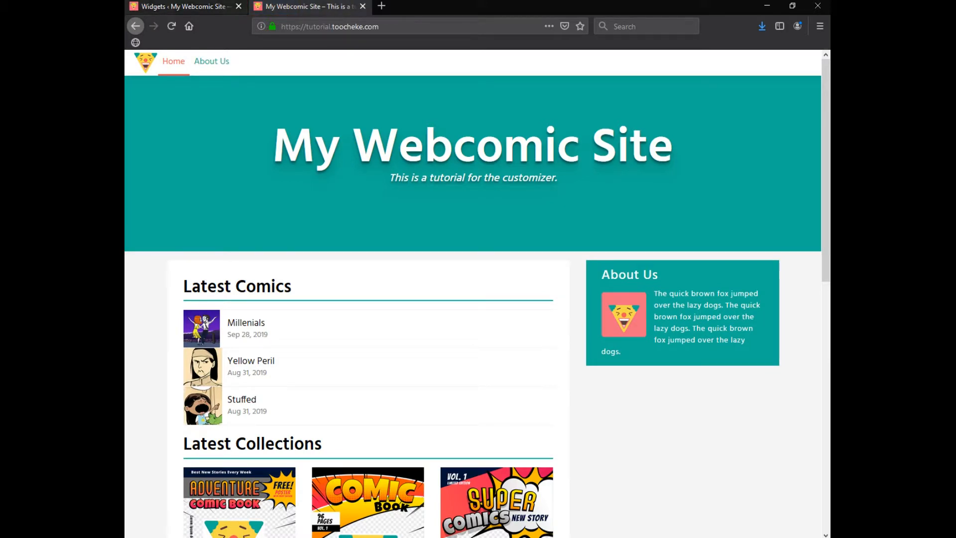
{"action": "left_click", "coordinate": [179, 6]}
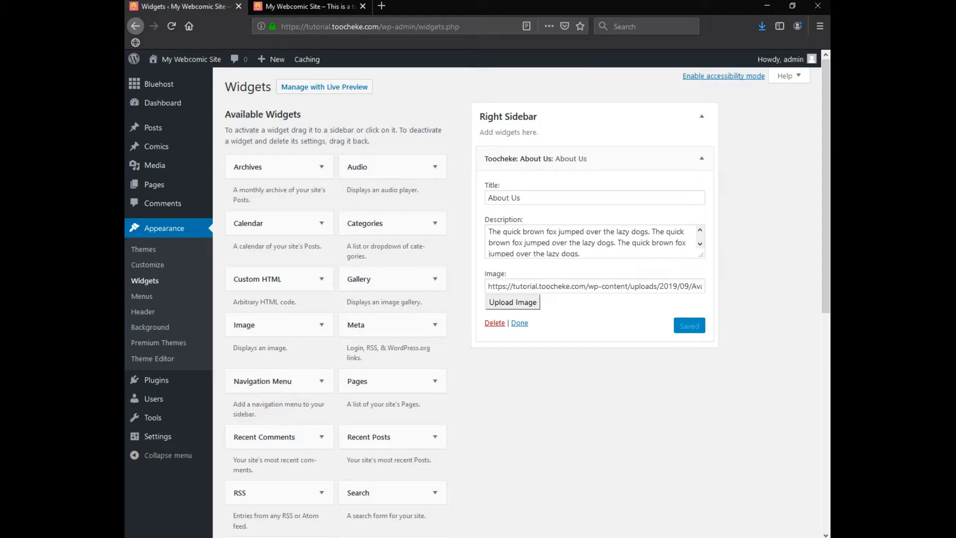
Return to the Customizer and add a Toocheke: Social widget to the Right Sidebar
{"action": "mouse_move", "coordinate": [155, 380]}
{"action": "left_click", "coordinate": [147, 265]}
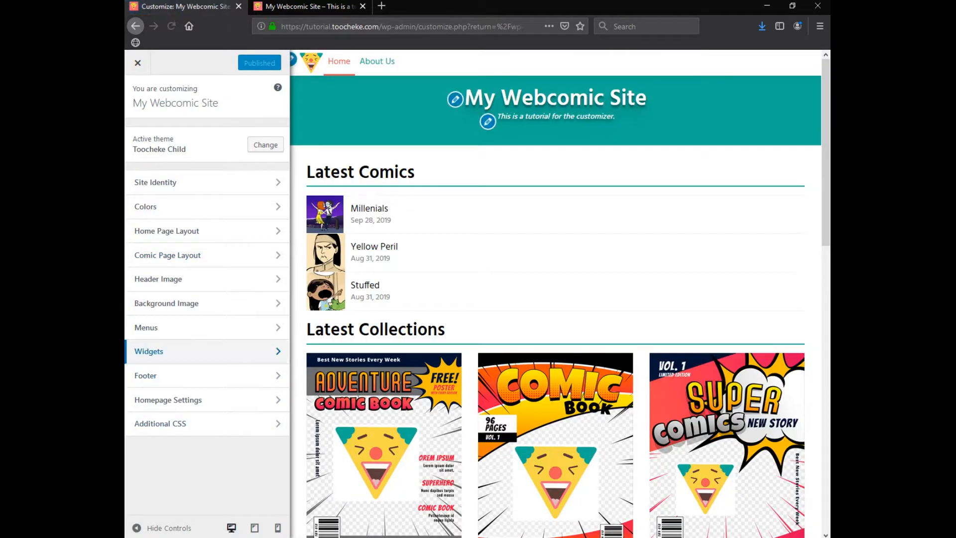
{"action": "left_click", "coordinate": [159, 351]}
{"action": "left_click", "coordinate": [247, 186]}
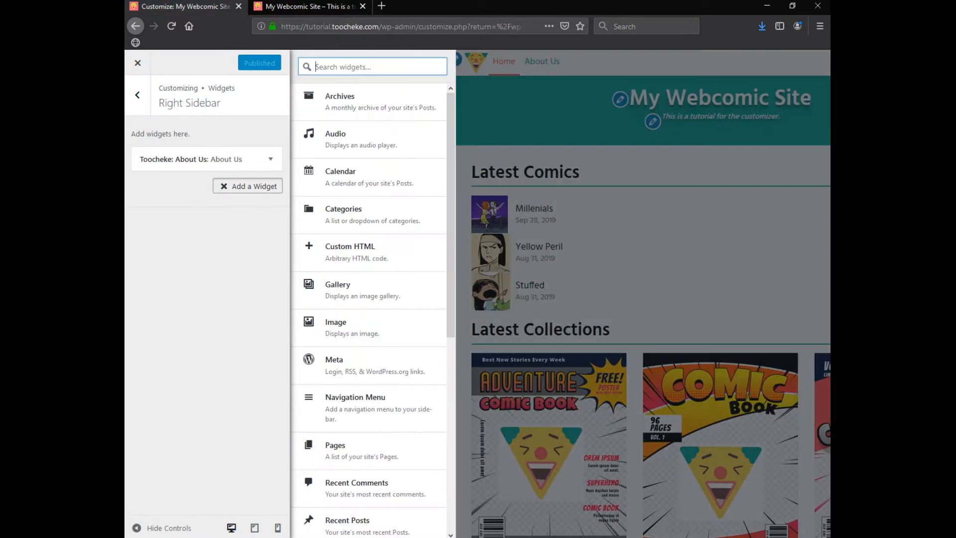
{"action": "scroll", "coordinate": [373, 324], "scroll_direction": "down", "scroll_amount": 7}
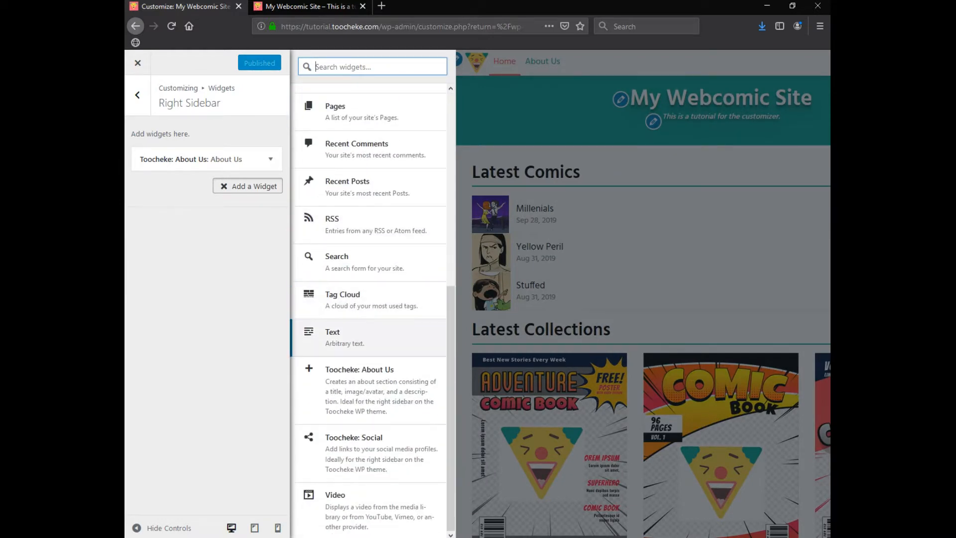
{"action": "left_click", "coordinate": [357, 449]}
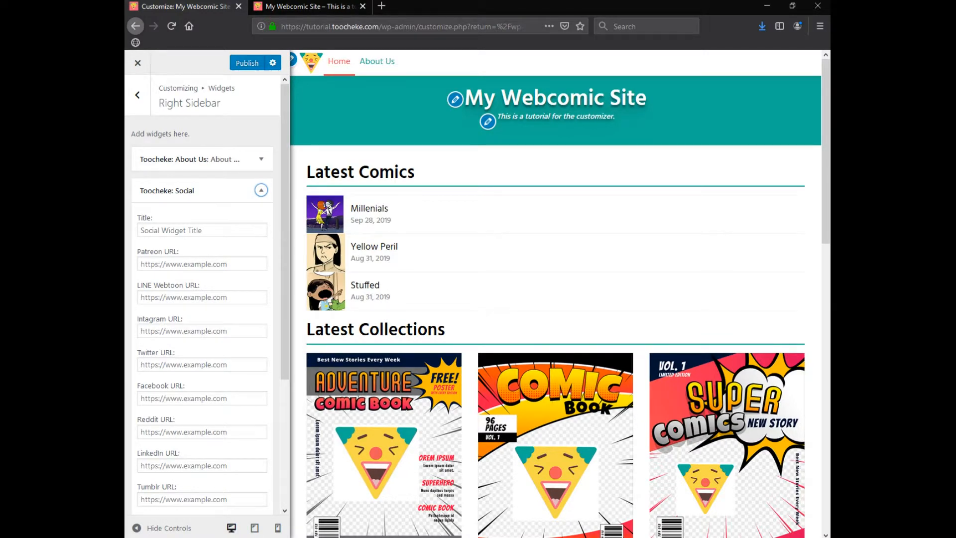
Set the Social widget's title to "Follow Us"
{"action": "scroll", "coordinate": [556, 299], "scroll_direction": "down", "scroll_amount": 15}
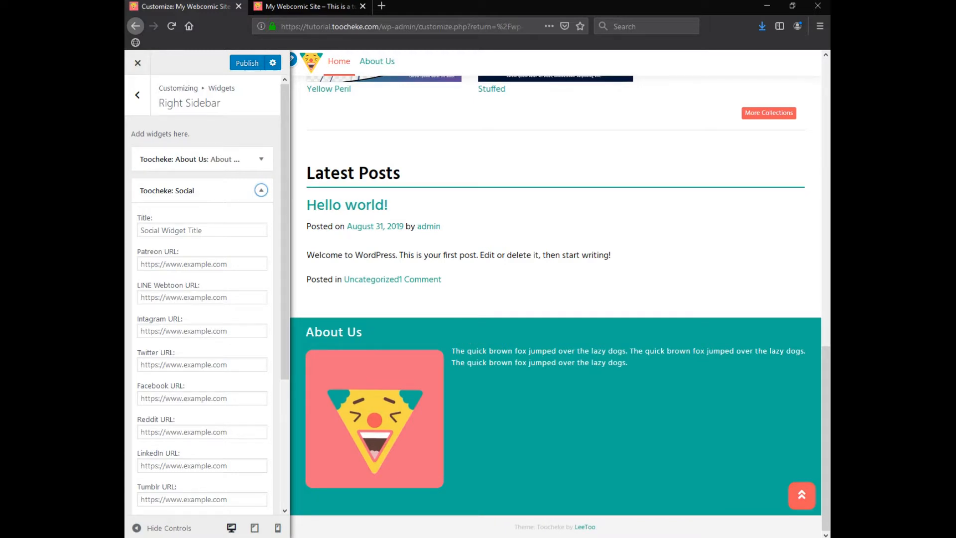
{"action": "key", "text": "Tab"}
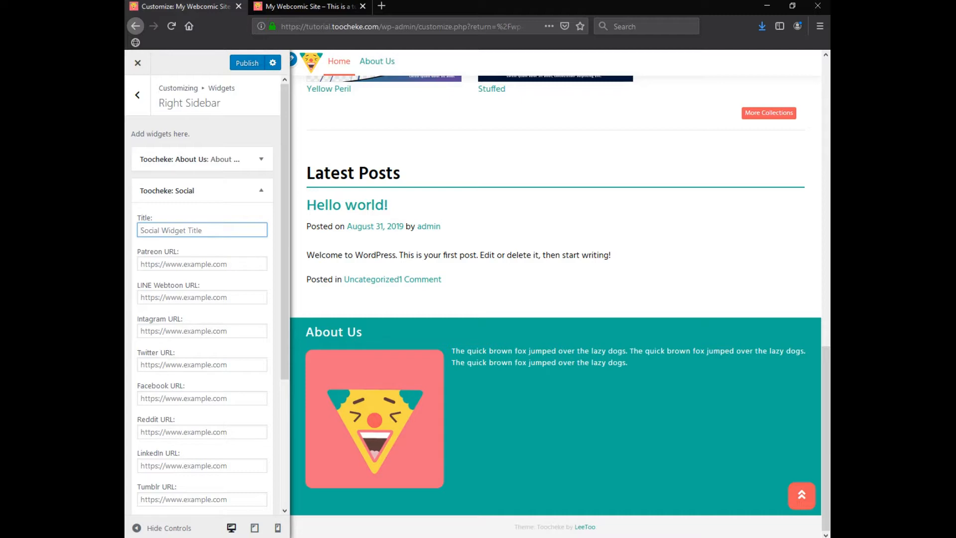
{"action": "type", "text": "Follow U"}
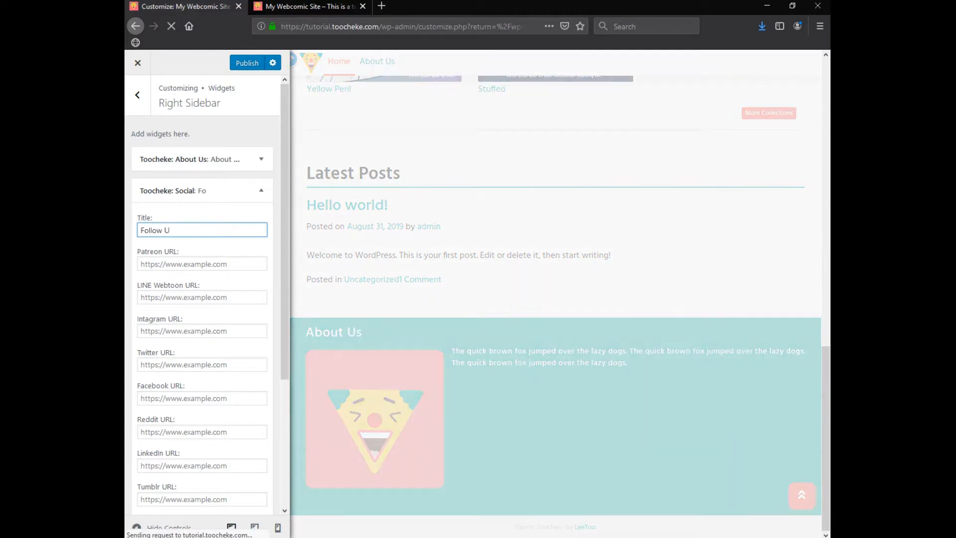
{"action": "type", "text": "s"}
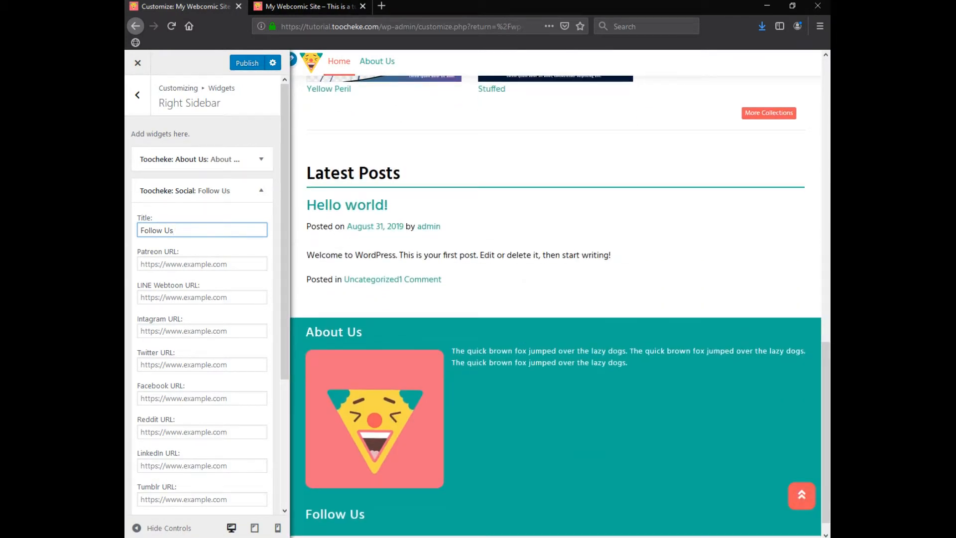
{"action": "left_click", "coordinate": [203, 264]}
{"action": "type", "text": "h"}
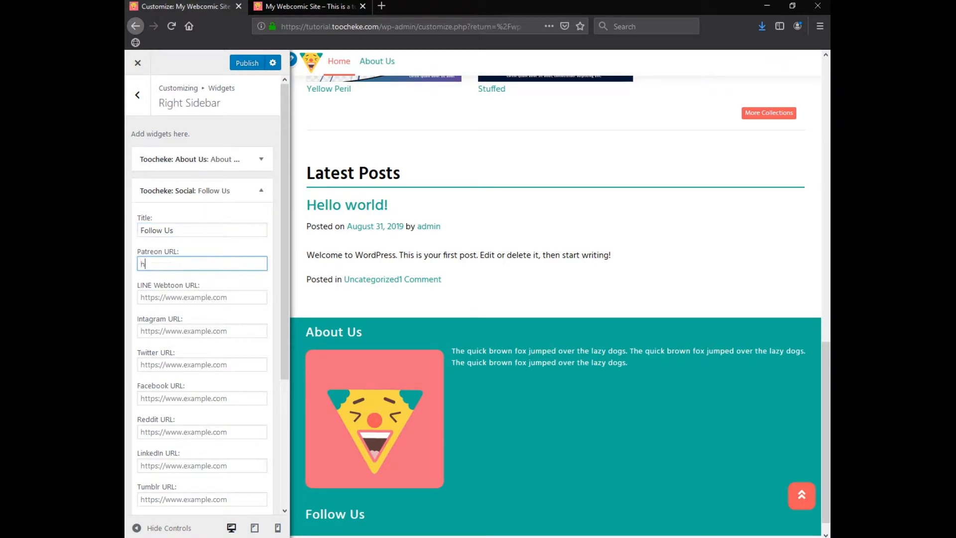
{"action": "type", "text": "ttp"}
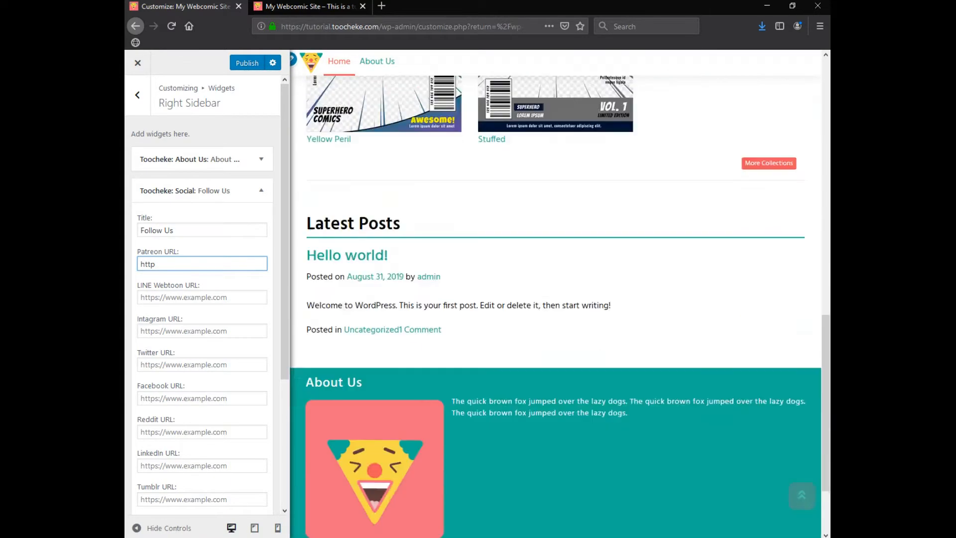
{"action": "type", "text": "\"//go"}
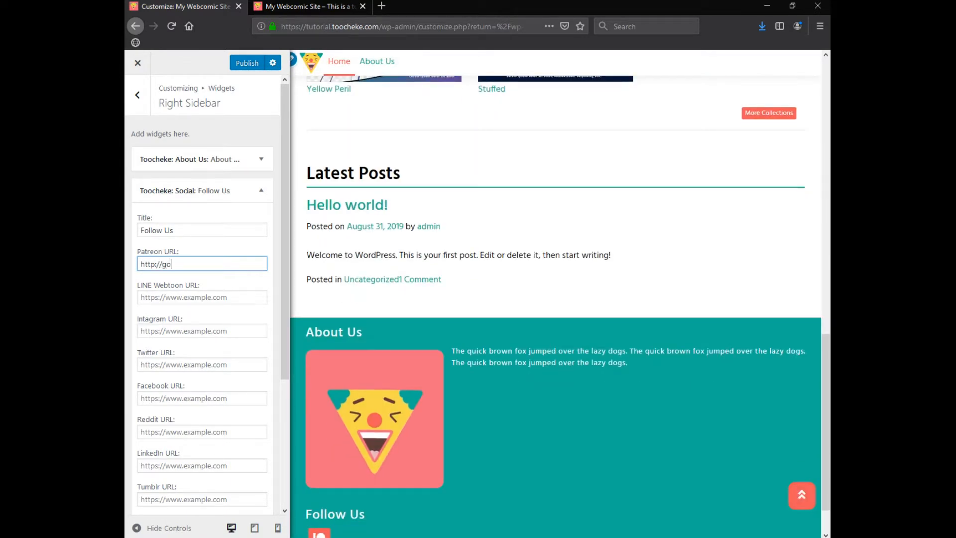
{"action": "type", "text": "ogle.com"}
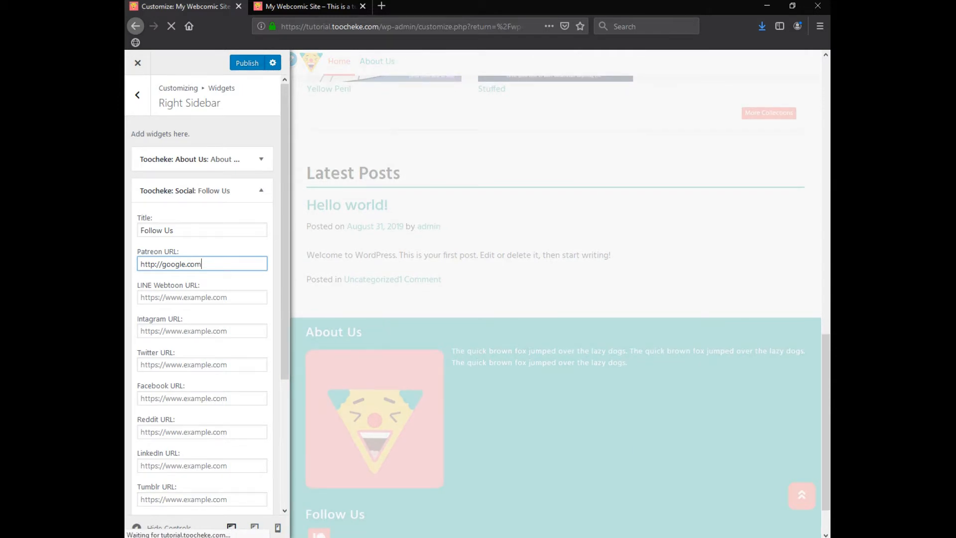
{"action": "key", "text": "ctrl+a"}
{"action": "key", "text": "ctrl+c"}
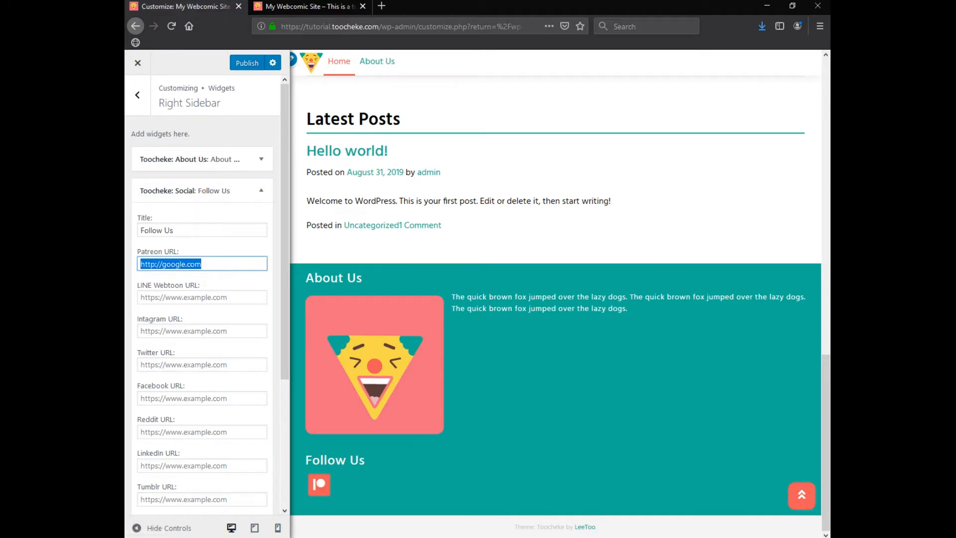
{"action": "left_click", "coordinate": [202, 297]}
{"action": "key", "text": "ctrl+v"}
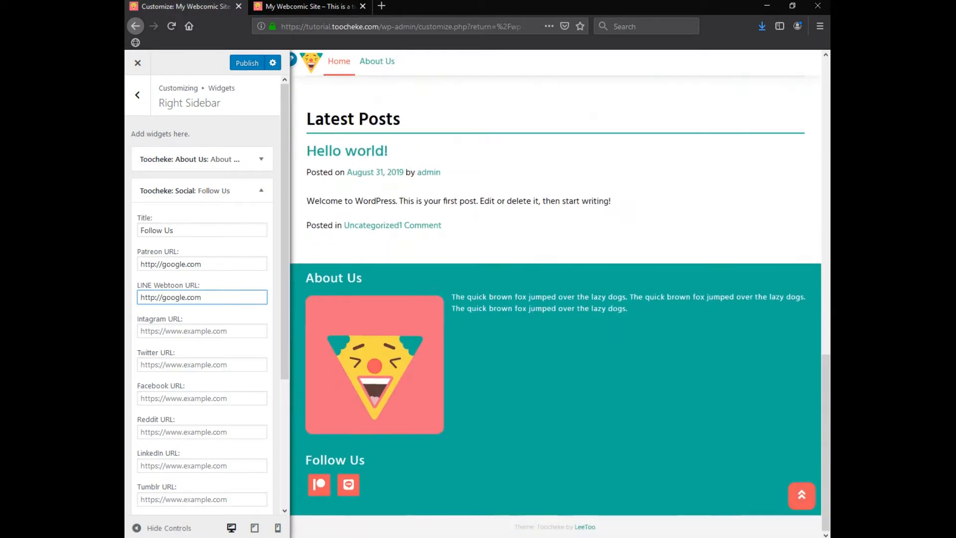
{"action": "left_click", "coordinate": [202, 331]}
{"action": "key", "text": "ctrl+v"}
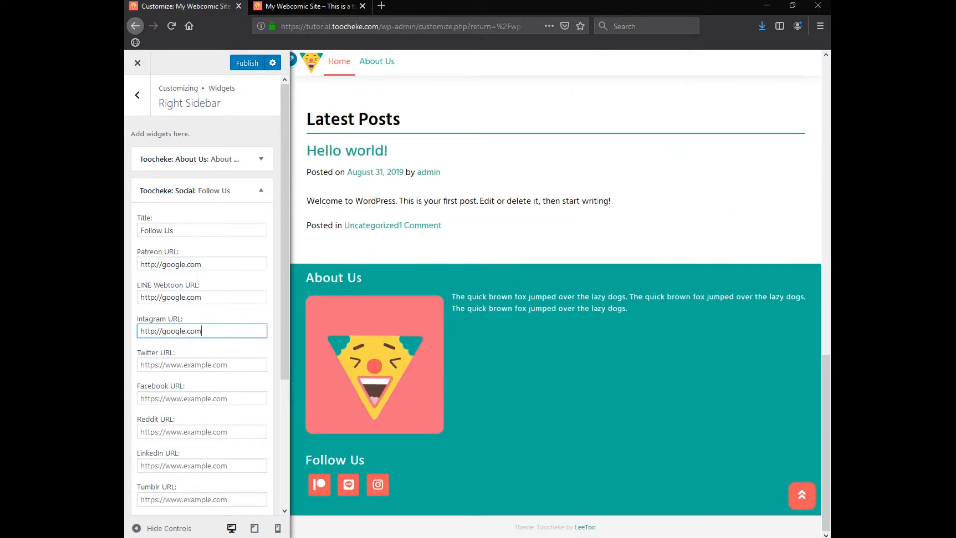
{"action": "left_click", "coordinate": [202, 364]}
{"action": "key", "text": "ctrl+v"}
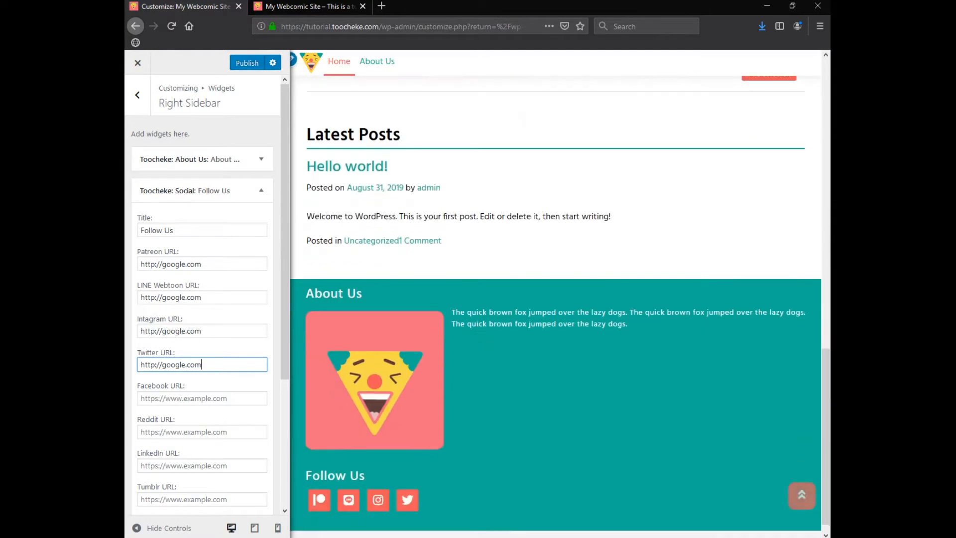
{"action": "left_click", "coordinate": [202, 399]}
{"action": "key", "text": "ctrl+v"}
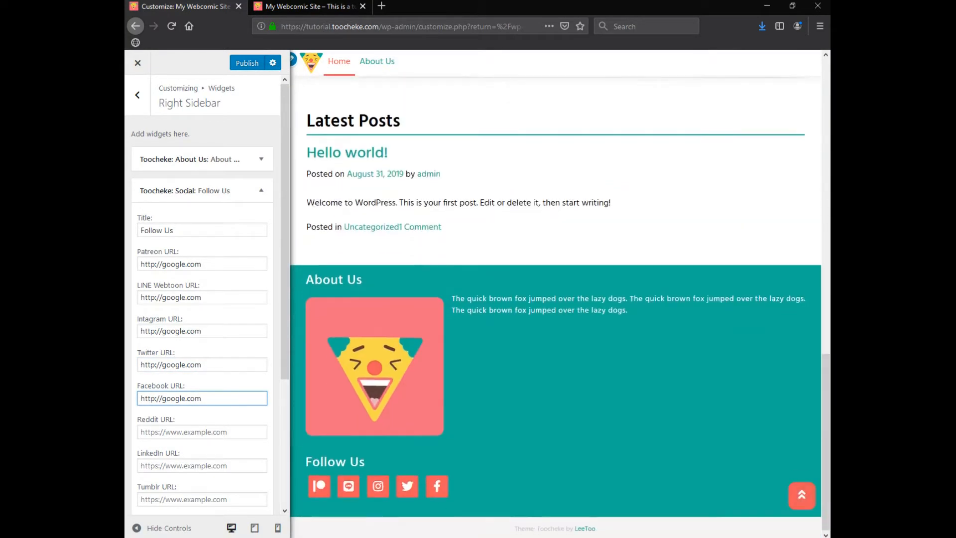
{"action": "scroll", "coordinate": [202, 294], "scroll_direction": "down", "scroll_amount": 4}
{"action": "left_click", "coordinate": [202, 256]}
{"action": "key", "text": "ctrl+v"}
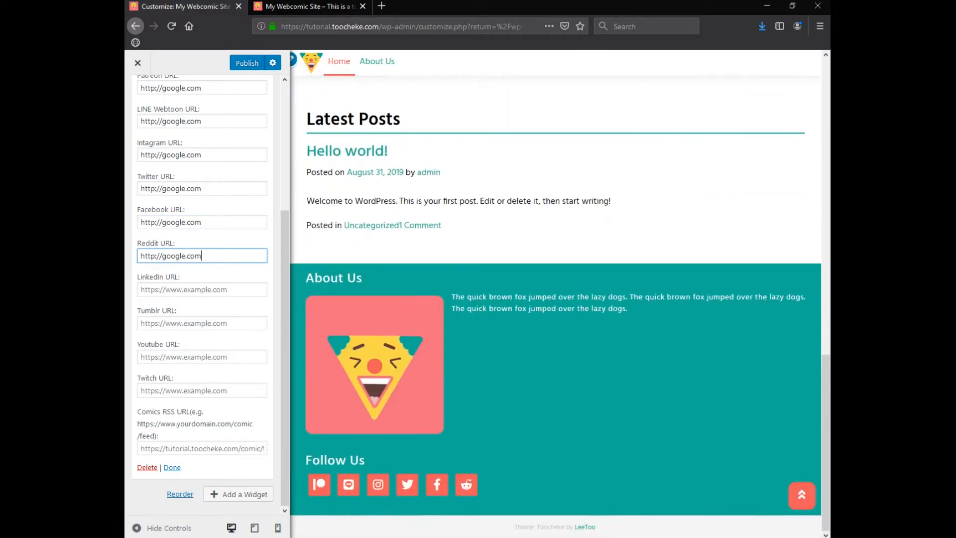
{"action": "left_click", "coordinate": [202, 290]}
{"action": "key", "text": "ctrl+v"}
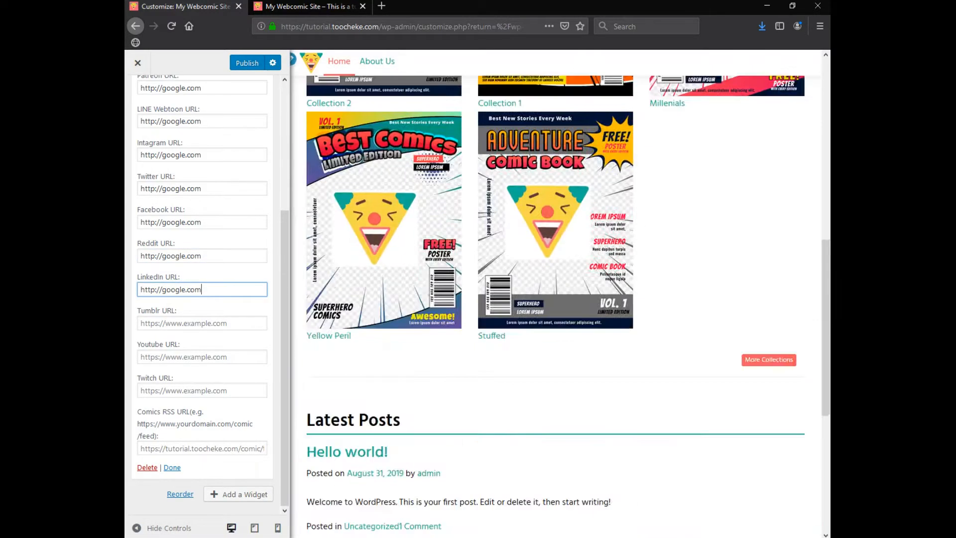
{"action": "left_click", "coordinate": [203, 323]}
{"action": "key", "text": "ctrl+v"}
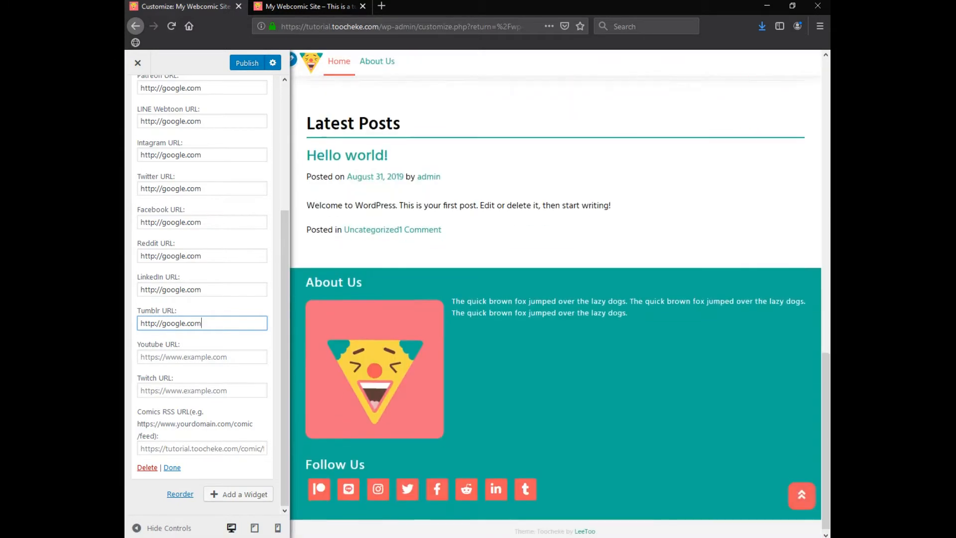
{"action": "left_click", "coordinate": [203, 357]}
{"action": "key", "text": "ctrl+v"}
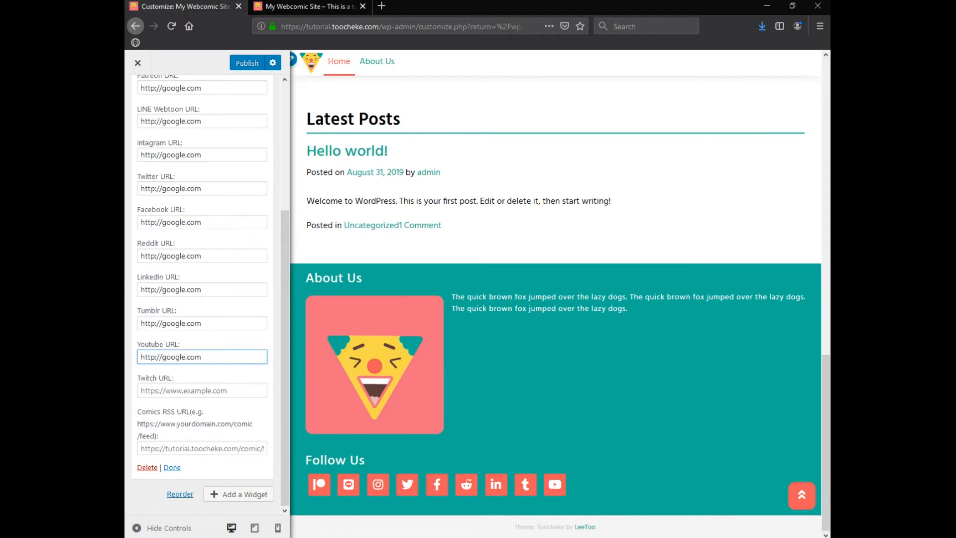
{"action": "left_click", "coordinate": [202, 391]}
{"action": "key", "text": "ctrl+v"}
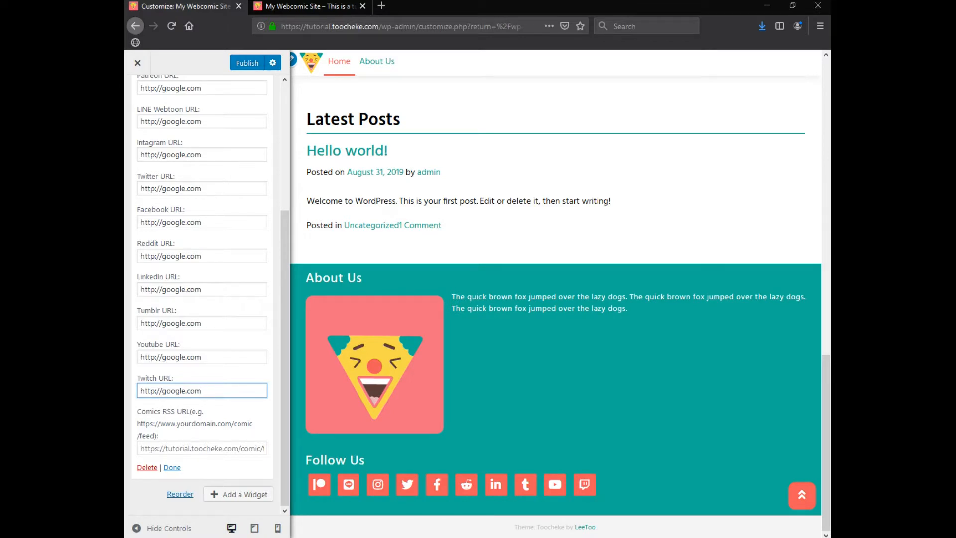
{"action": "key", "text": "Tab"}
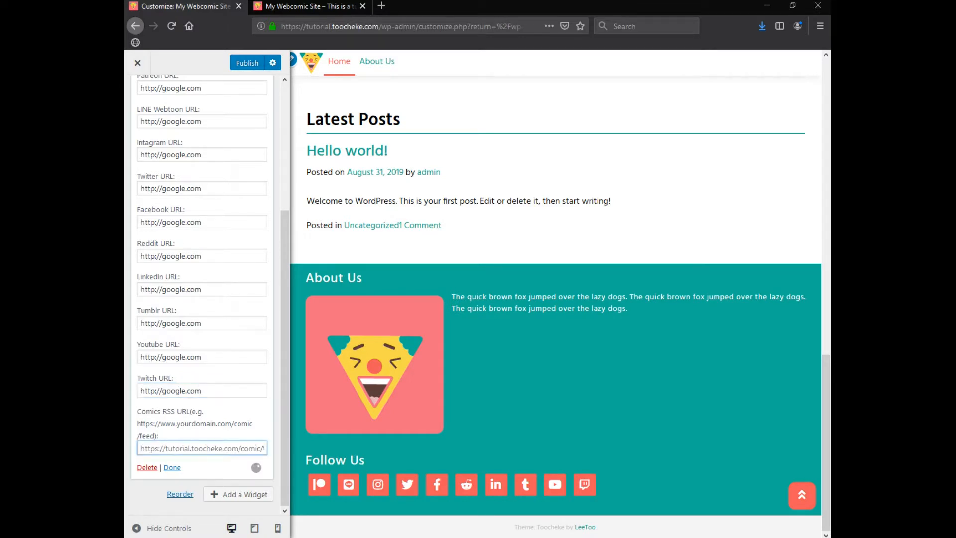
{"action": "type", "text": "htt"}
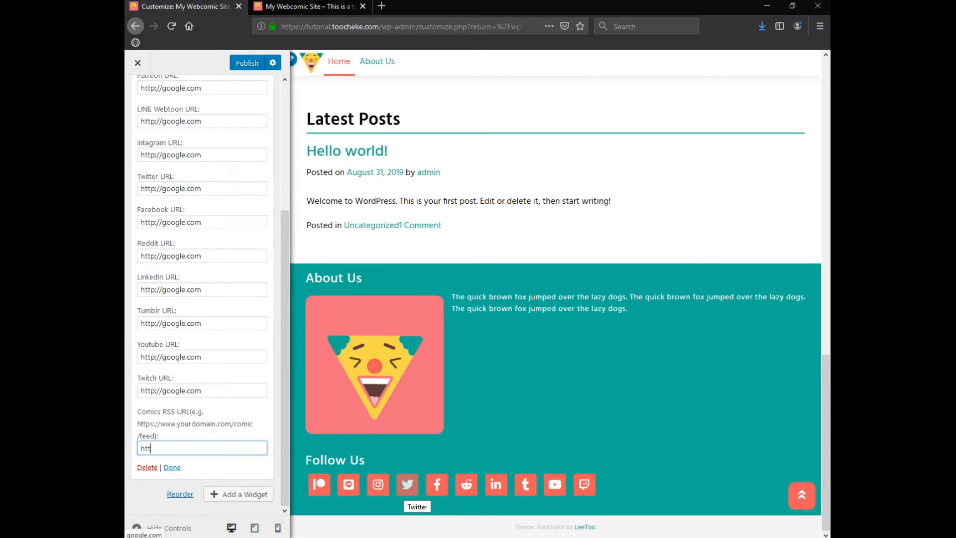
{"action": "type", "text": "ps:"}
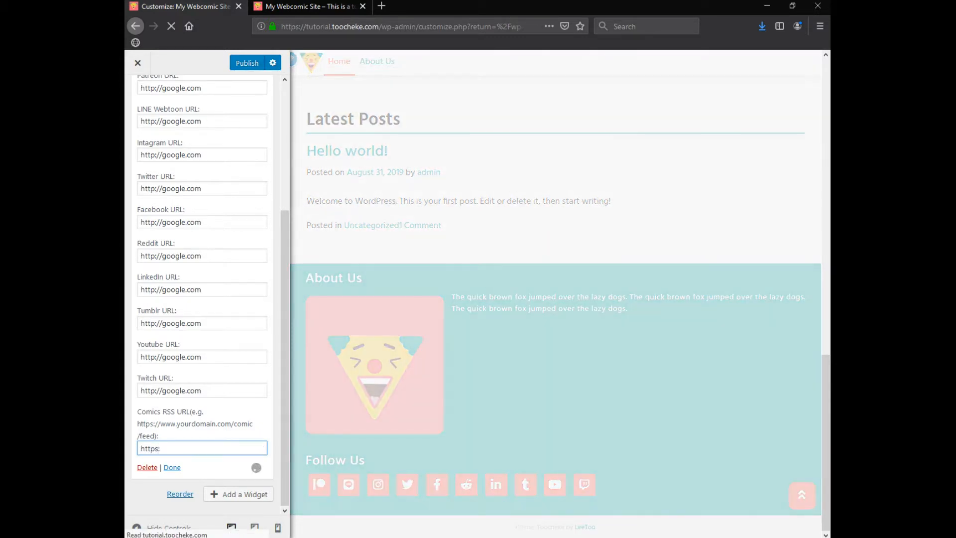
{"action": "type", "text": "//"}
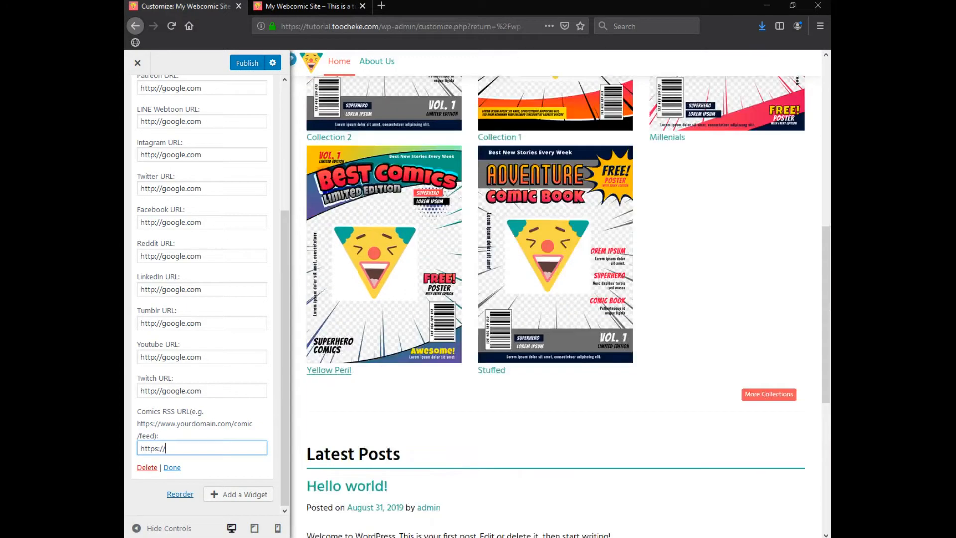
{"action": "type", "text": "tutorial"}
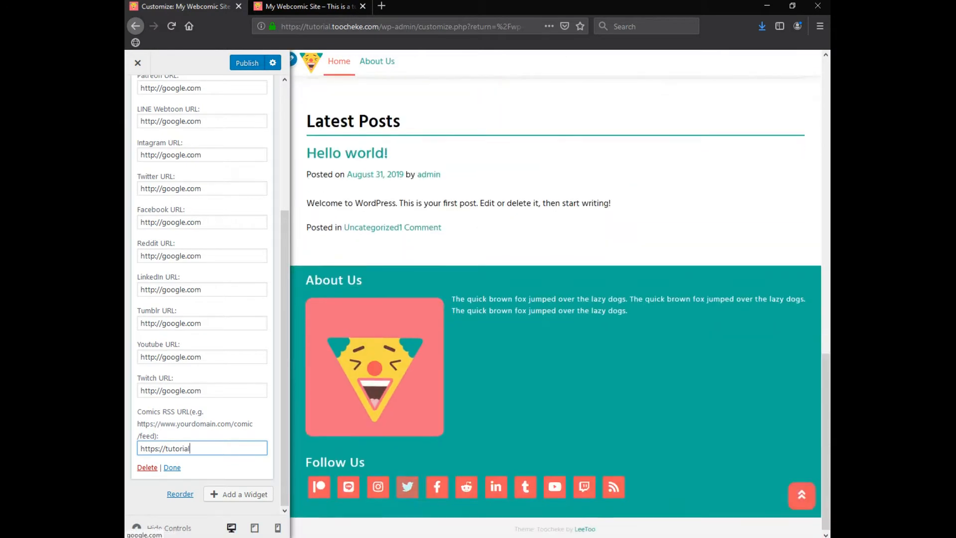
{"action": "type", "text": ".toocheke"}
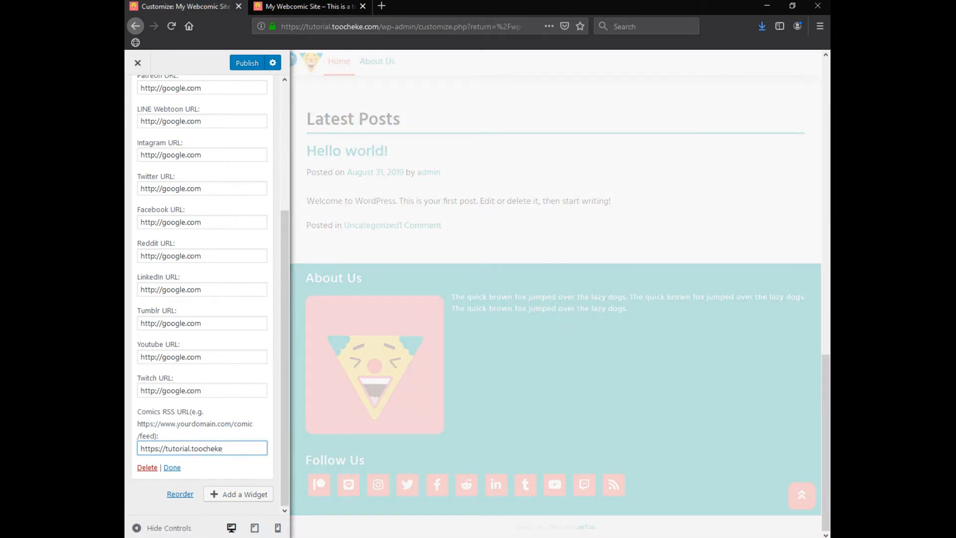
{"action": "type", "text": ".com/comic"}
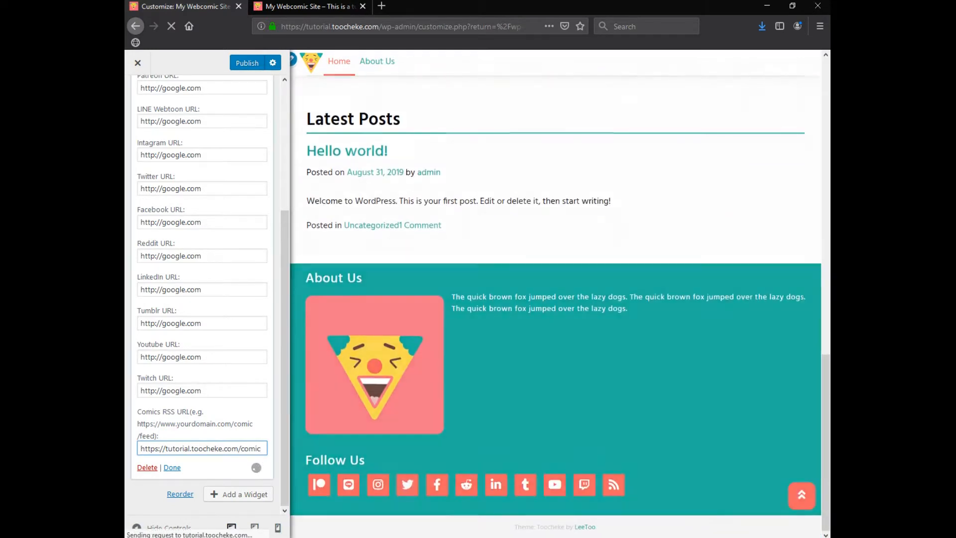
{"action": "type", "text": "/fee"}
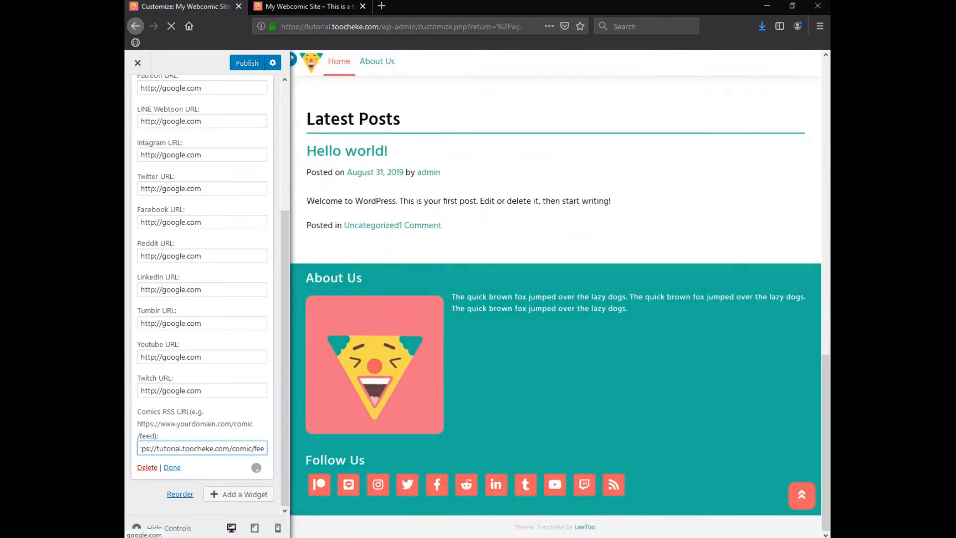
{"action": "type", "text": "d"}
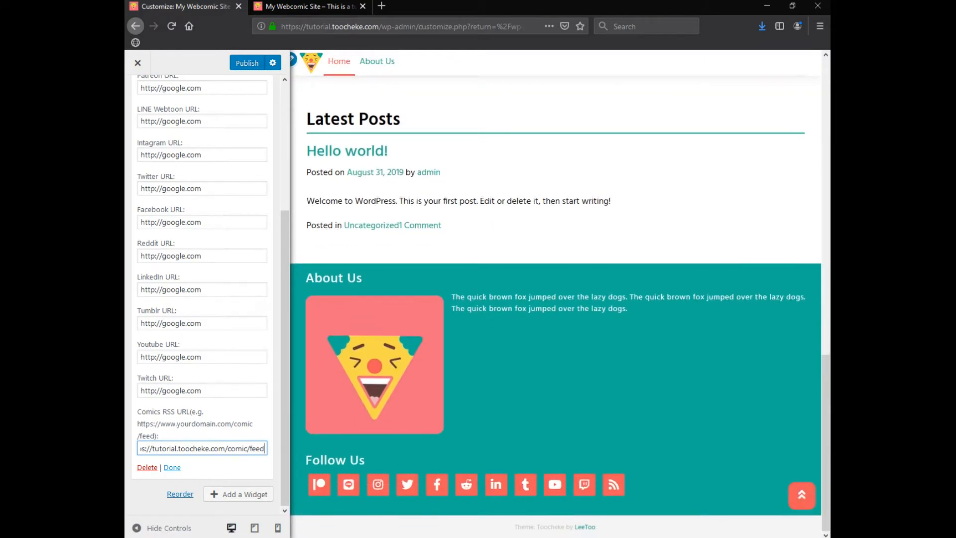
{"action": "left_click", "coordinate": [172, 467]}
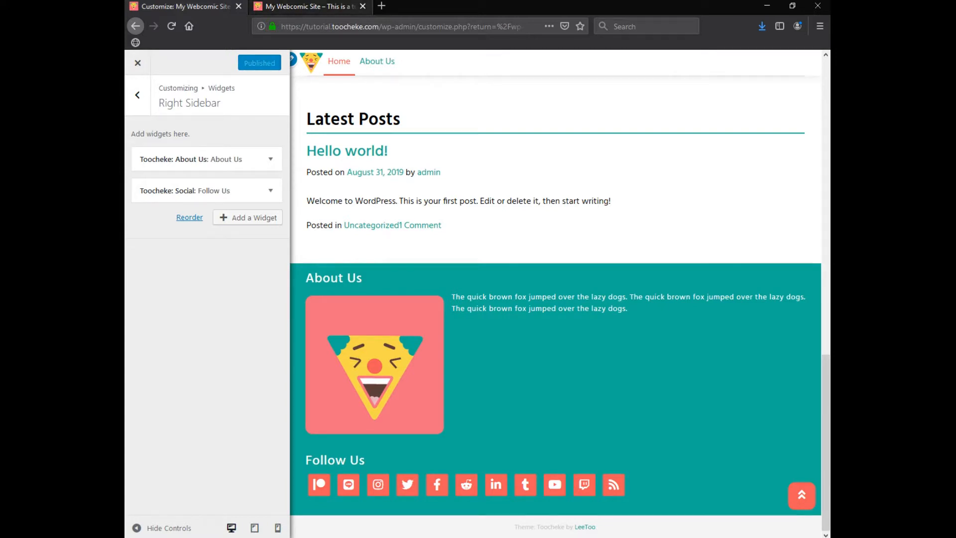
Reload the live site and check the Follow Us social icons in its sidebar
{"action": "left_click", "coordinate": [309, 6]}
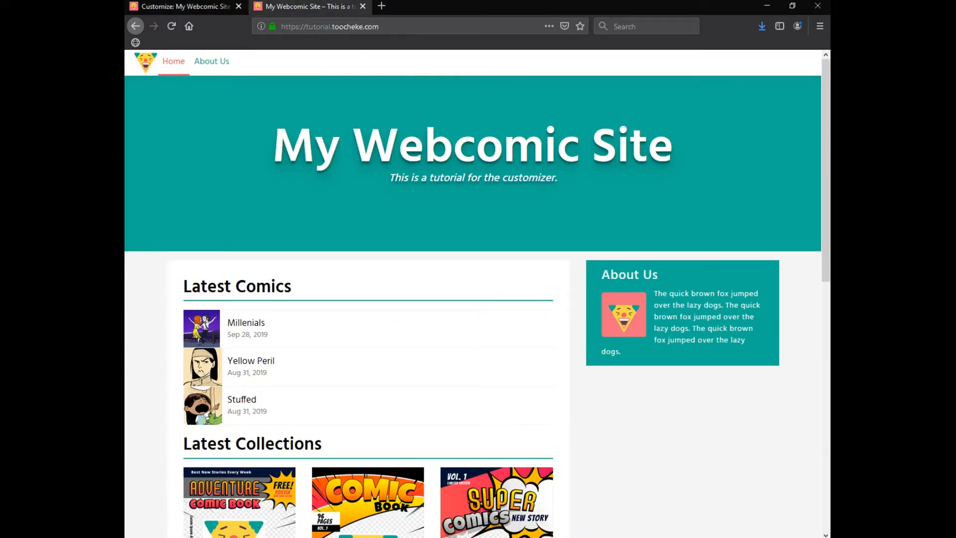
{"action": "left_click", "coordinate": [172, 26]}
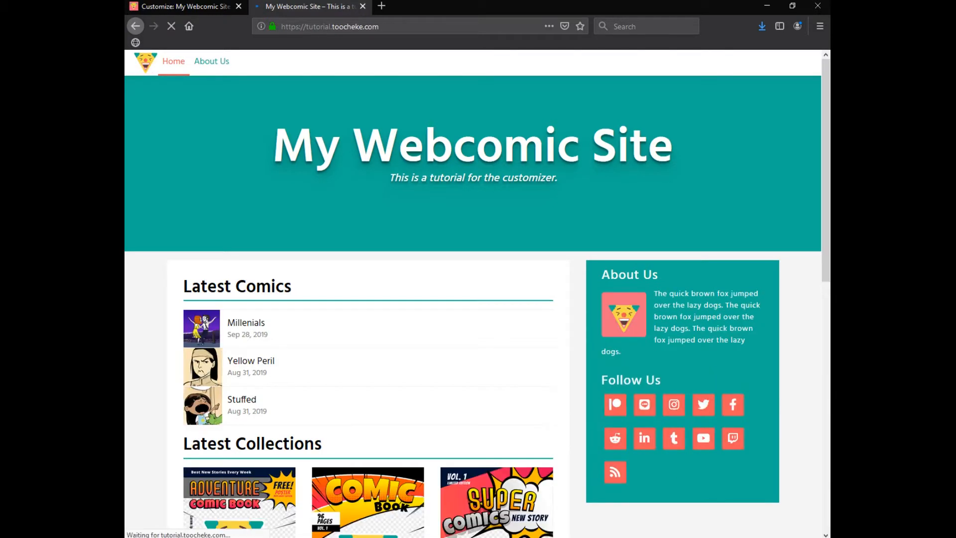
{"action": "scroll", "coordinate": [458, 405], "scroll_direction": "down", "scroll_amount": 4}
{"action": "scroll", "coordinate": [616, 292], "scroll_direction": "up", "scroll_amount": 2}
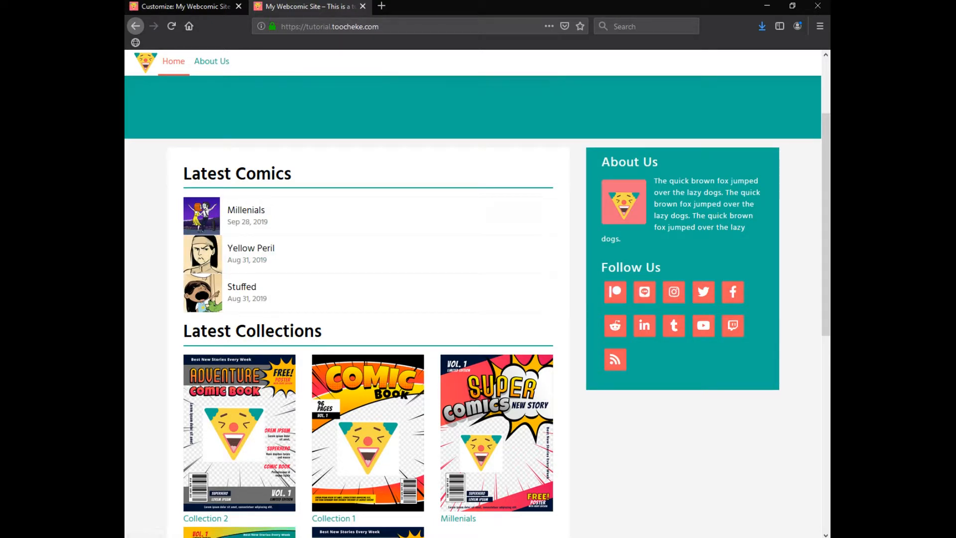
{"action": "scroll", "coordinate": [474, 299], "scroll_direction": "up", "scroll_amount": 3}
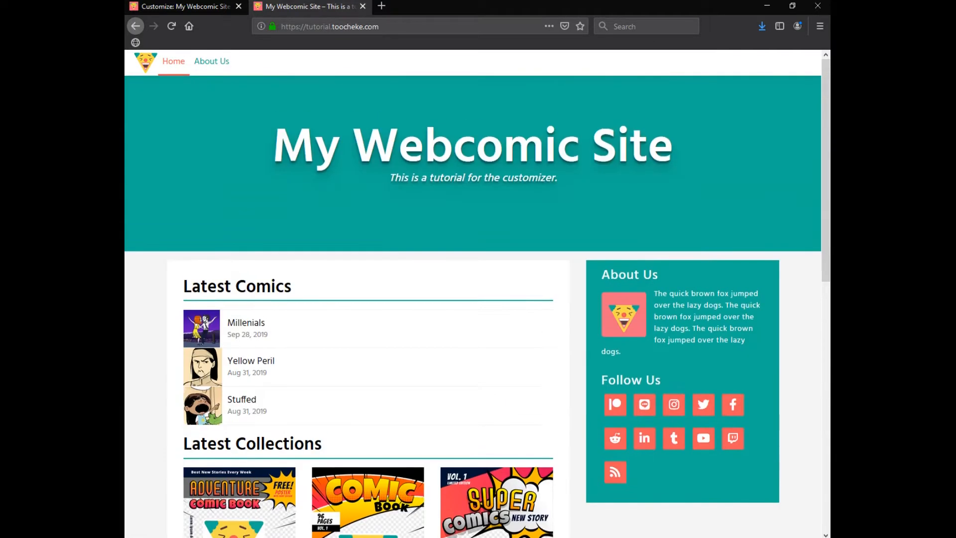
Return to the Customizer, leave the Right Sidebar widgets and open the Colors settings
{"action": "left_click", "coordinate": [185, 6]}
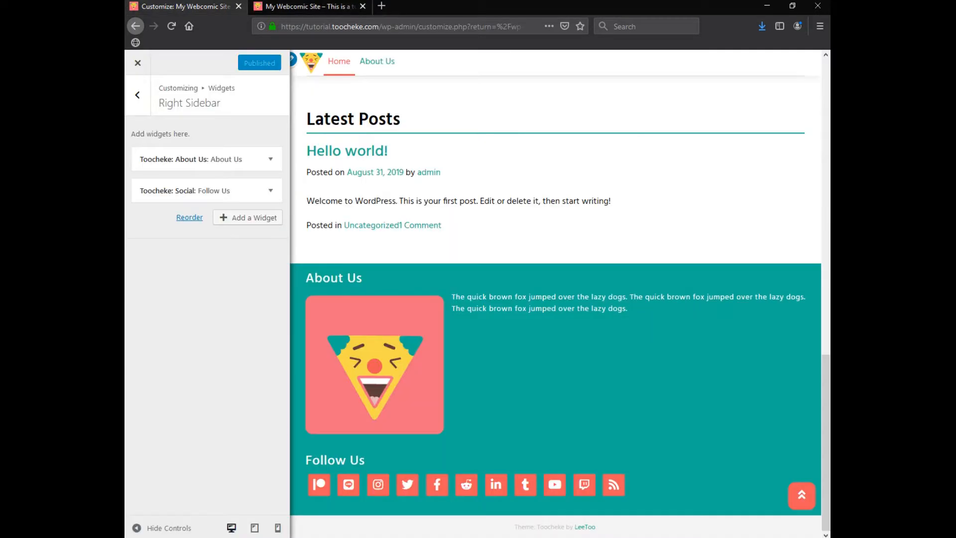
{"action": "double_click", "coordinate": [138, 95]}
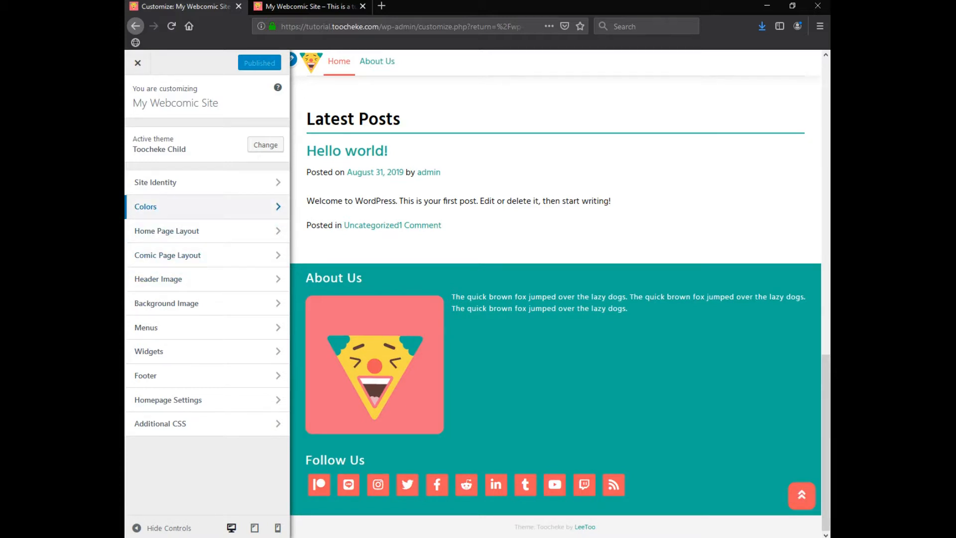
{"action": "left_click", "coordinate": [199, 207]}
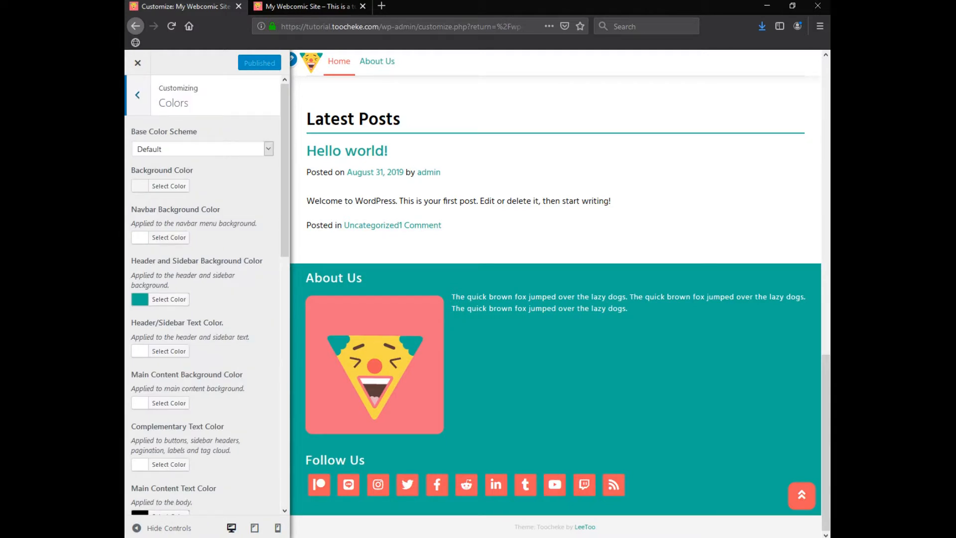
Set the Footer Background Color to black (#000000) and publish the change
{"action": "scroll", "coordinate": [206, 294], "scroll_direction": "down", "scroll_amount": 10}
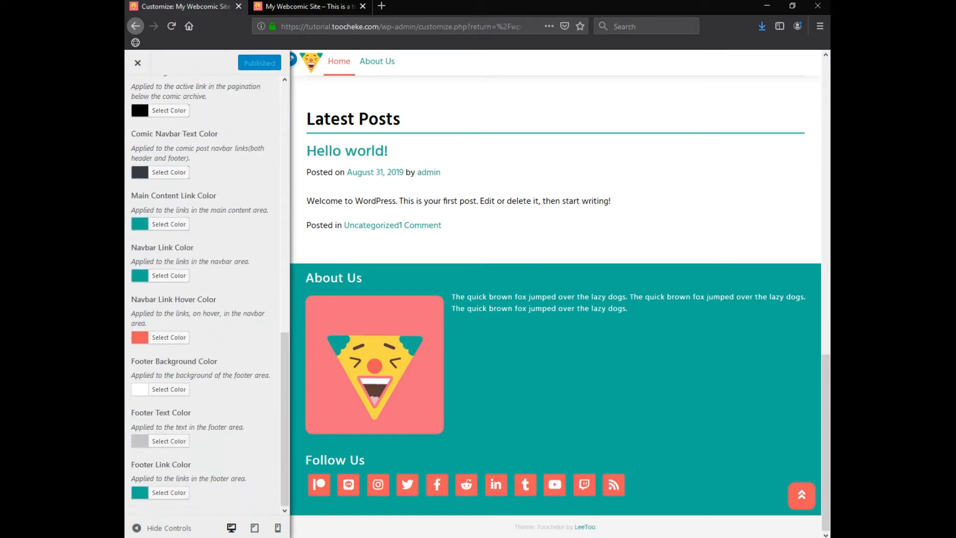
{"action": "left_click", "coordinate": [169, 388]}
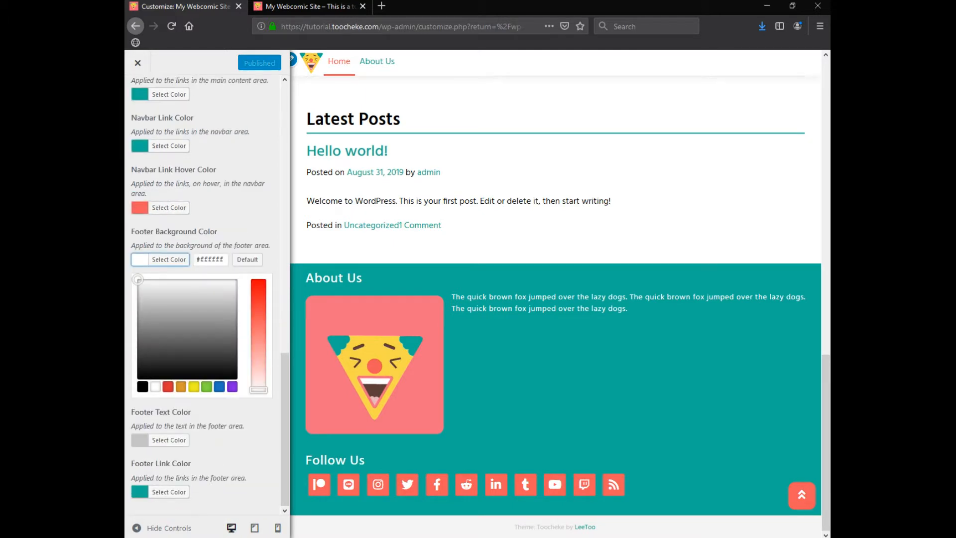
{"action": "left_click", "coordinate": [142, 387]}
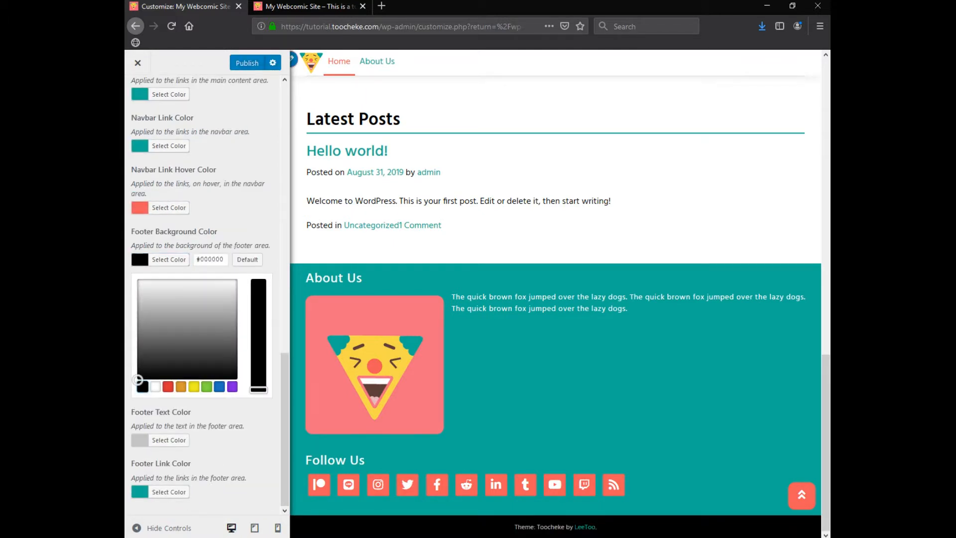
{"action": "left_click", "coordinate": [247, 63]}
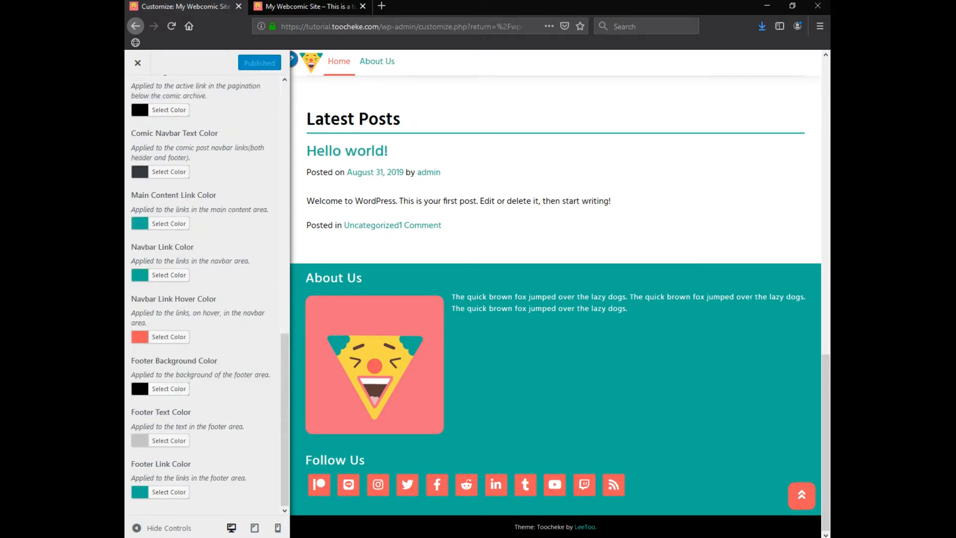
Reload the live site's home page and check its footer background color
{"action": "left_click", "coordinate": [310, 6]}
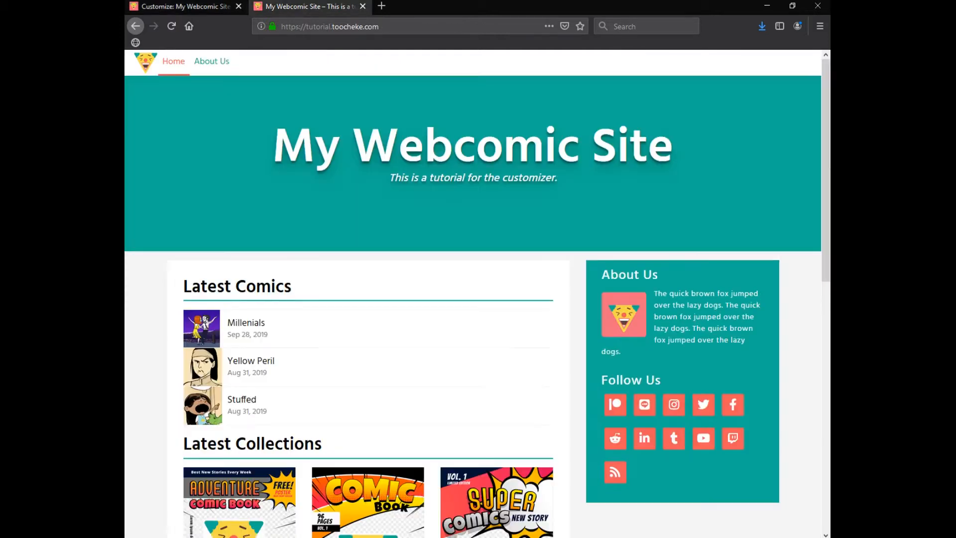
{"action": "left_click", "coordinate": [172, 27]}
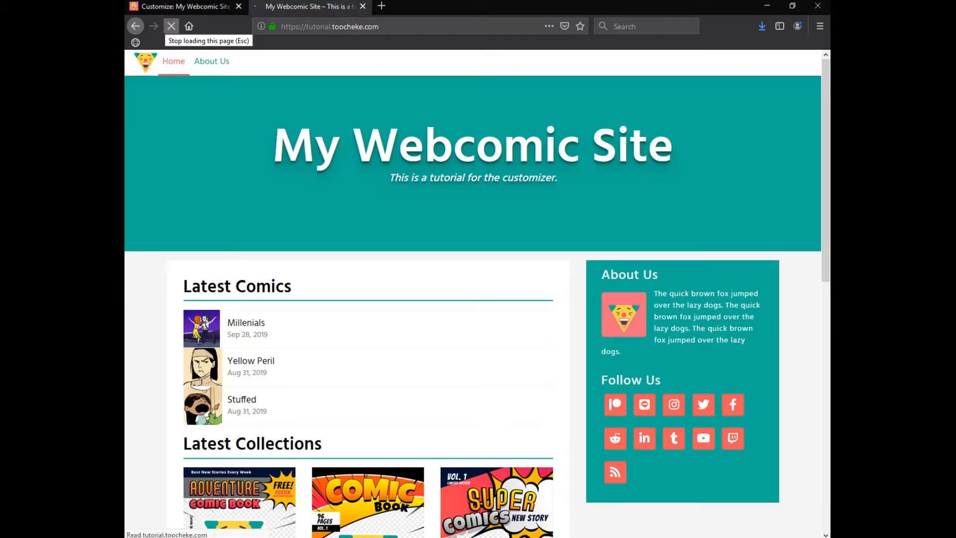
{"action": "scroll", "coordinate": [325, 286], "scroll_direction": "down", "scroll_amount": 10}
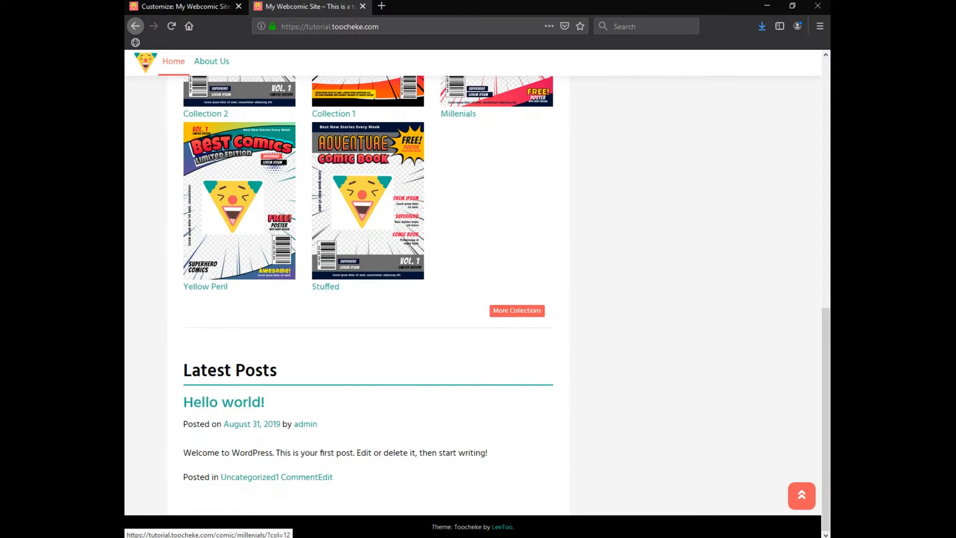
Close and reopen the Customizer, set the Footer Text to "This is the footer of my website." and publish it
{"action": "left_click", "coordinate": [192, 6]}
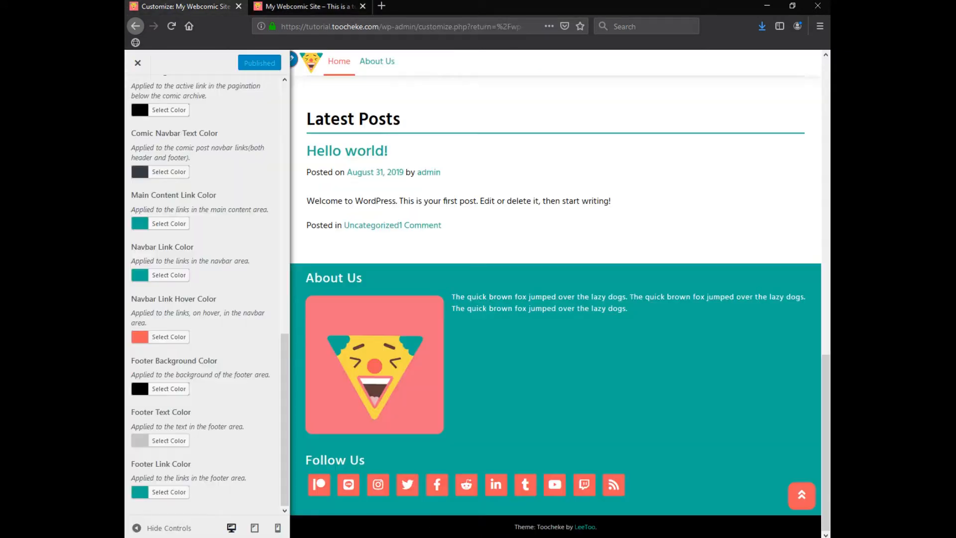
{"action": "left_click", "coordinate": [137, 62]}
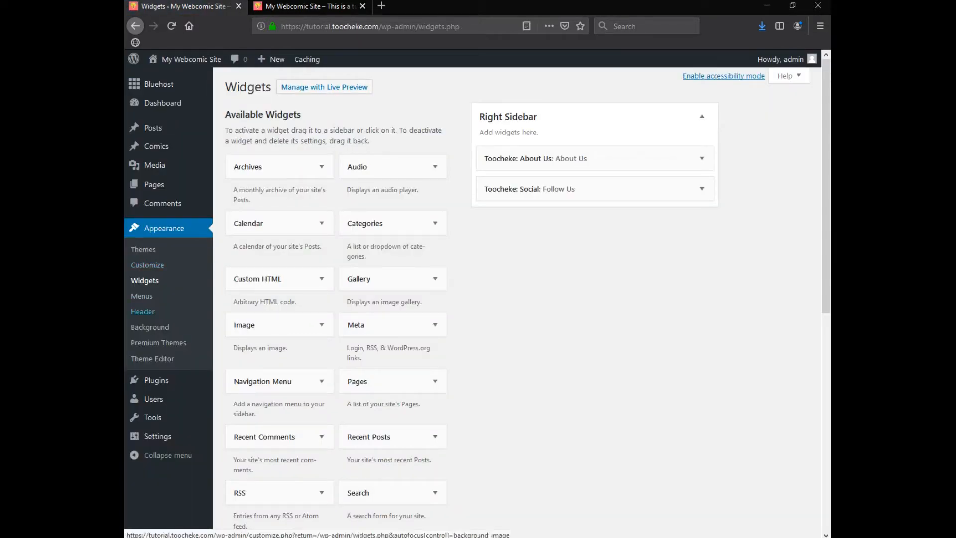
{"action": "left_click", "coordinate": [147, 264]}
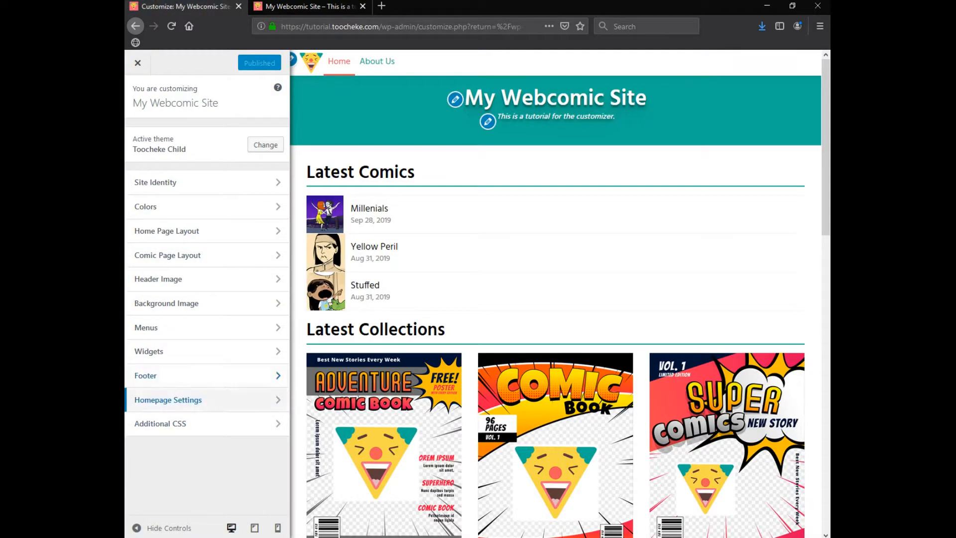
{"action": "left_click", "coordinate": [149, 375]}
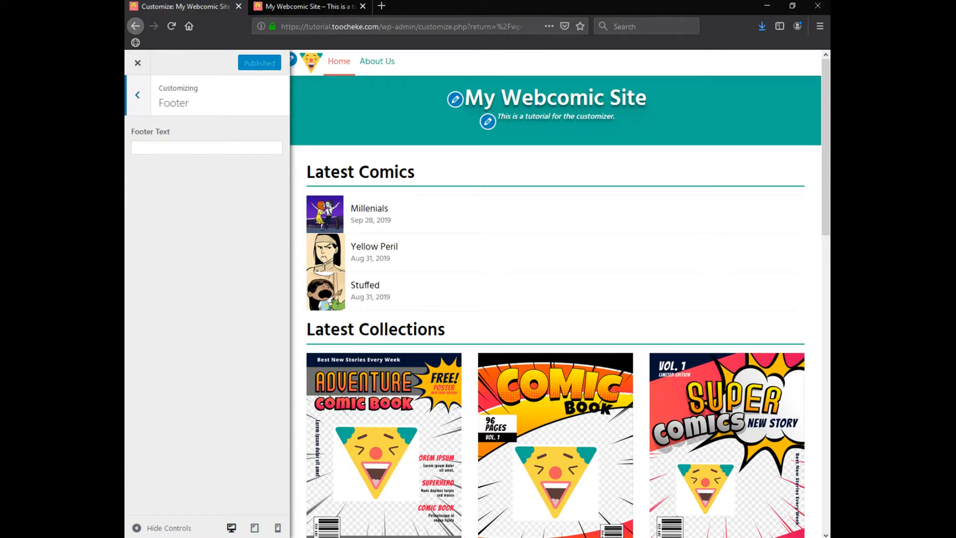
{"action": "left_click", "coordinate": [207, 148]}
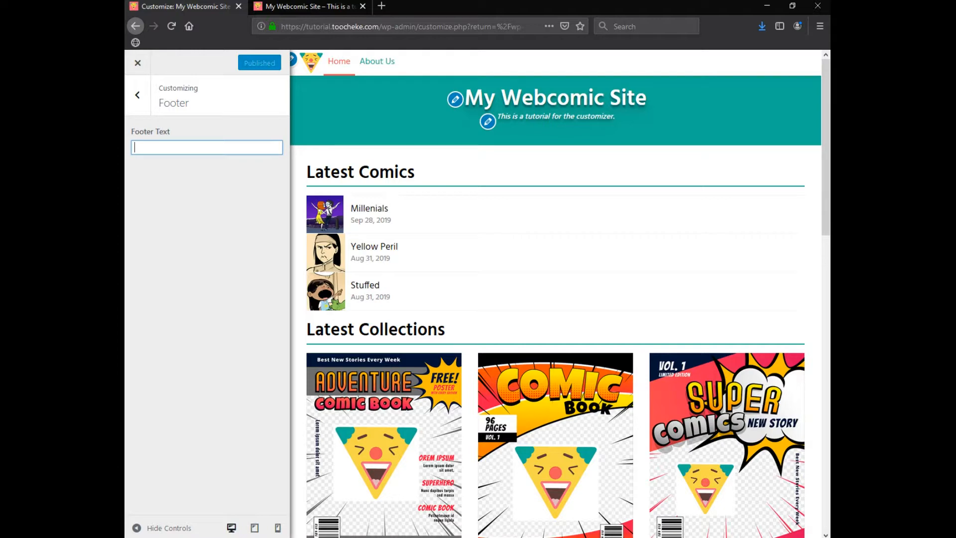
{"action": "type", "text": "This"}
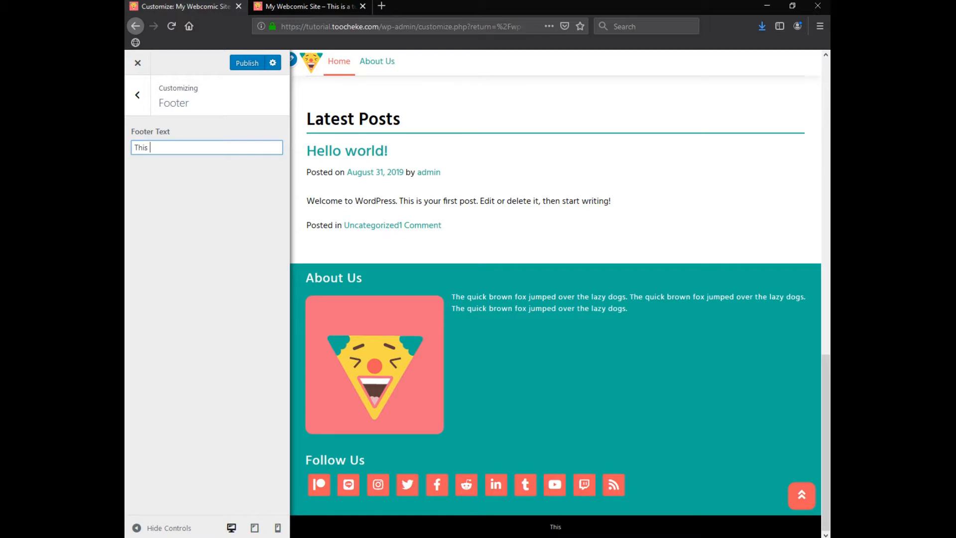
{"action": "type", "text": "the footer of my website."}
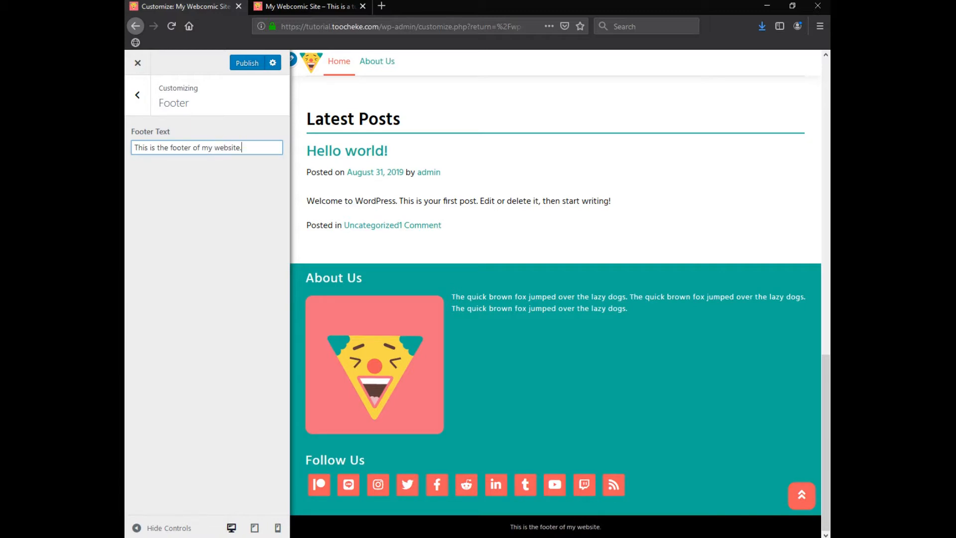
{"action": "left_click", "coordinate": [247, 63]}
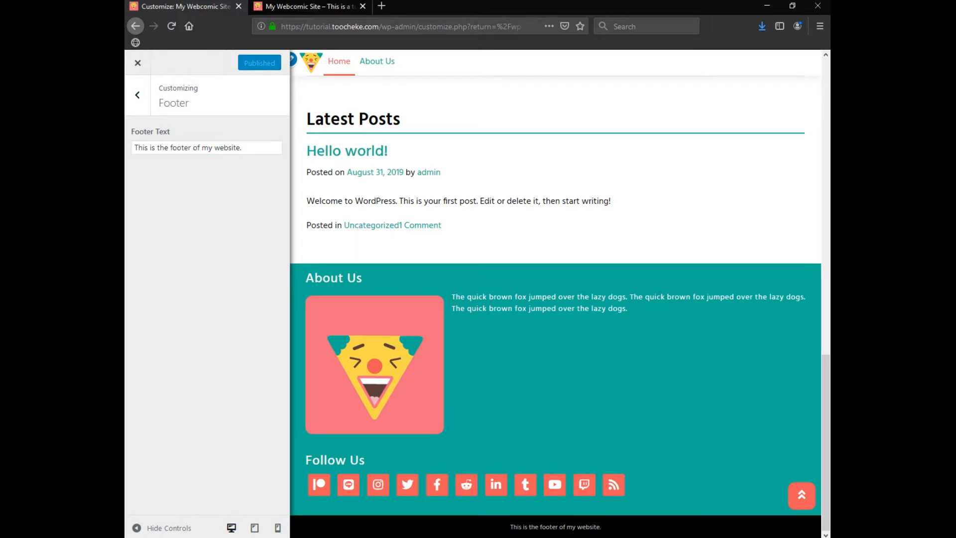
Reload the live site to check its footer text, and return to the Customizer's main list of settings
{"action": "key", "text": "ctrl+Tab"}
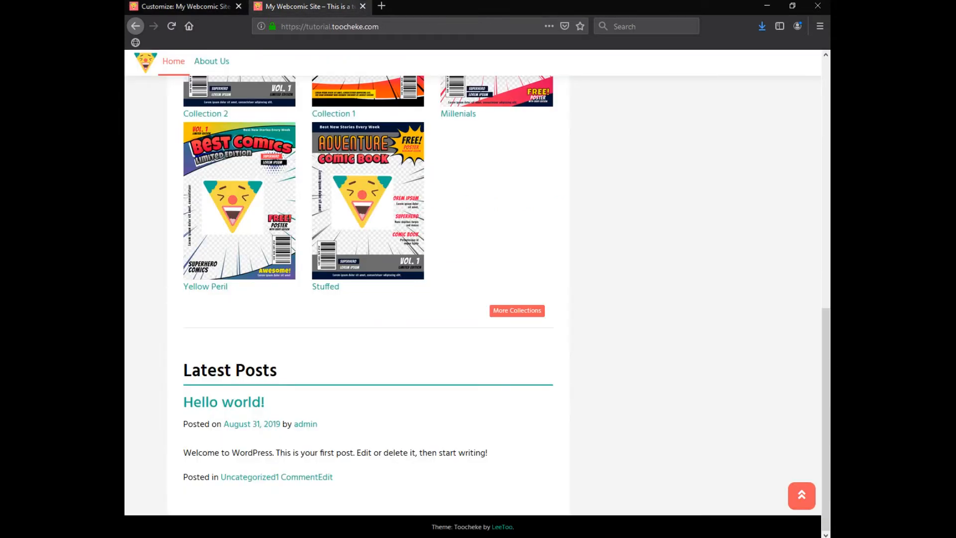
{"action": "key", "text": "F5"}
{"action": "left_click", "coordinate": [186, 7]}
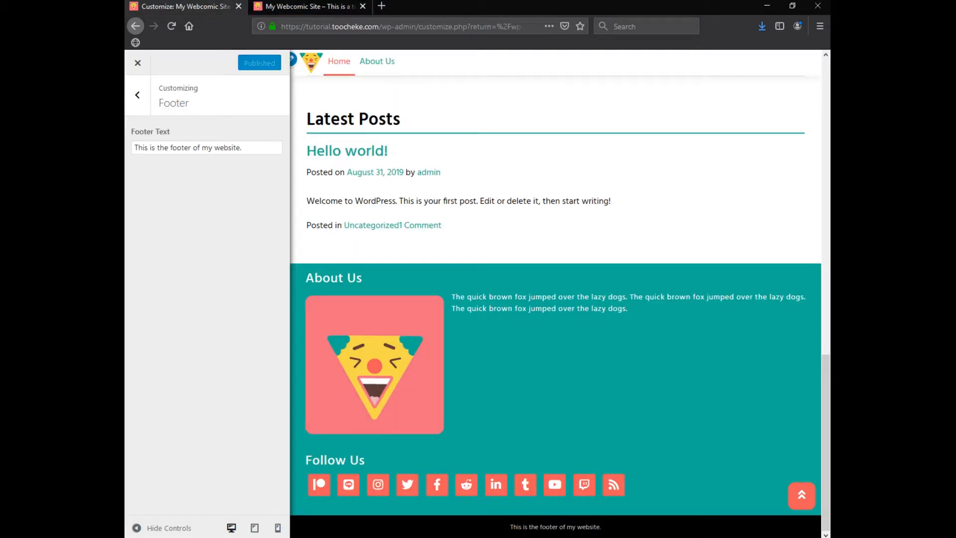
{"action": "left_click", "coordinate": [137, 95]}
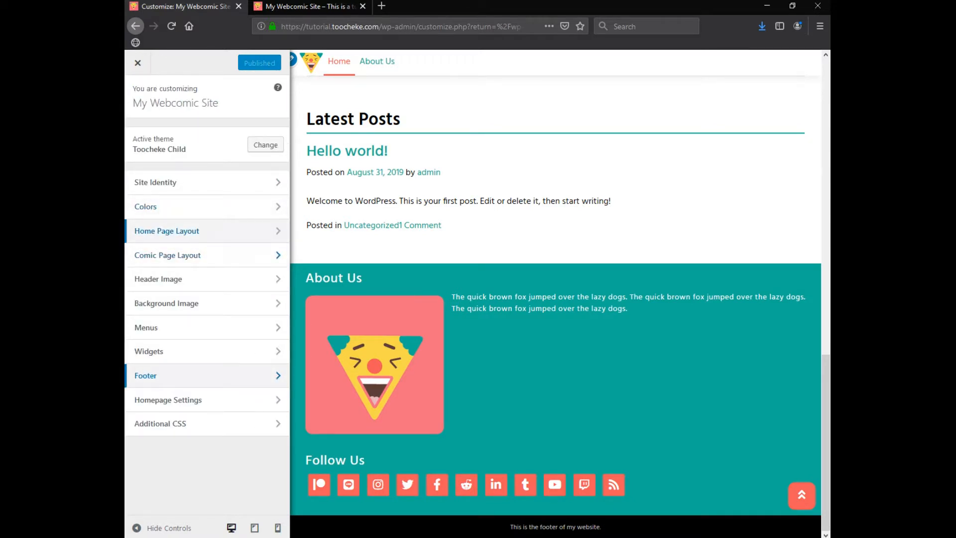
View the Millenials comic in the Customizer preview and return the preview to the home page
{"action": "scroll", "coordinate": [373, 247], "scroll_direction": "up", "scroll_amount": 15}
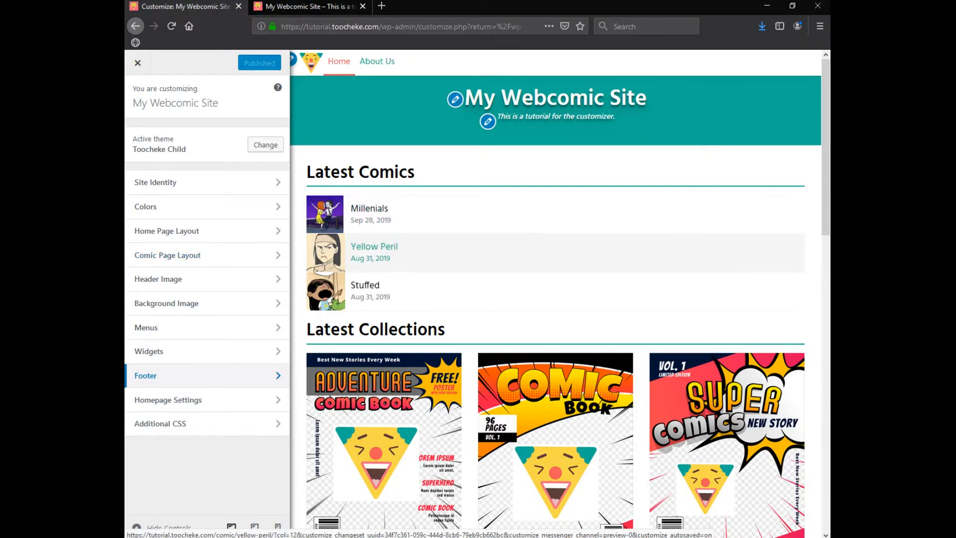
{"action": "left_click", "coordinate": [369, 209]}
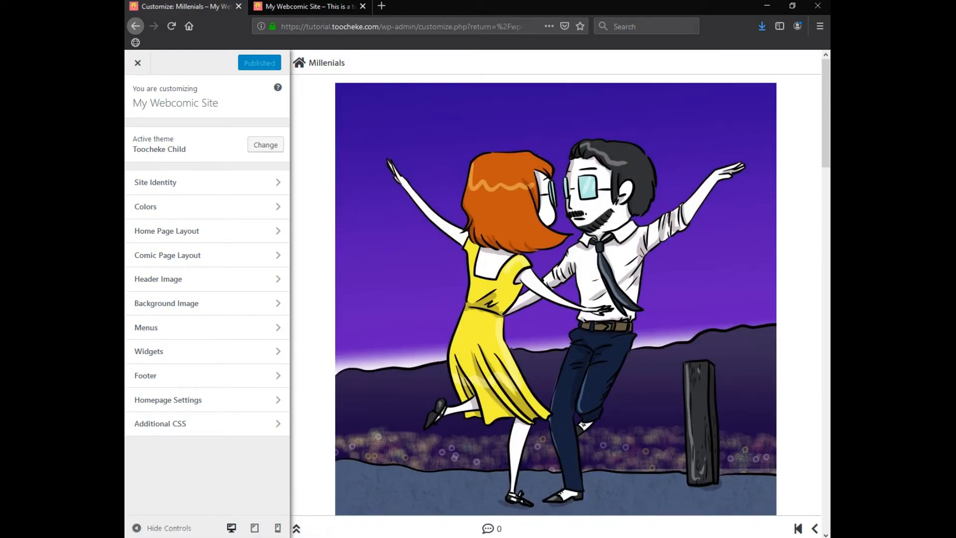
{"action": "left_click", "coordinate": [300, 62]}
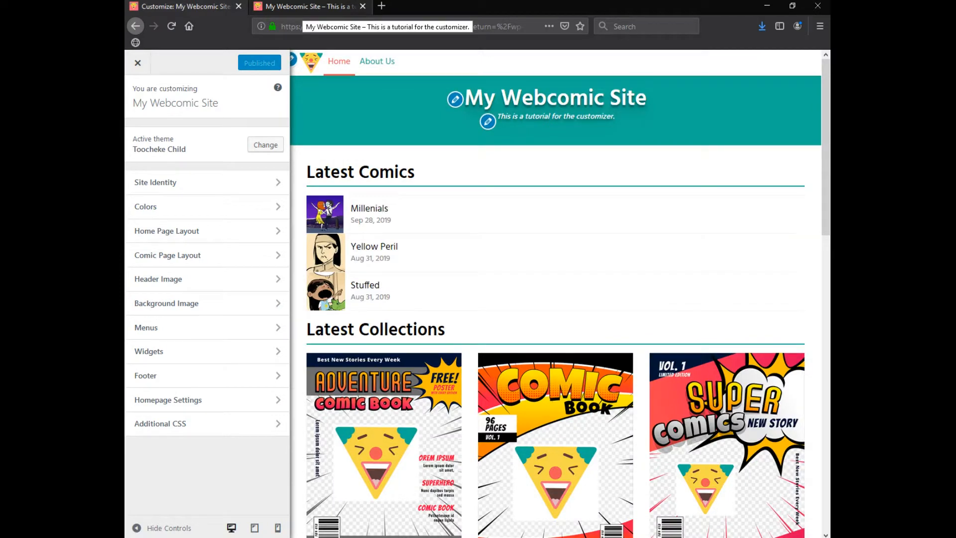
Open the Millenials comic on the live site and examine how its panels are laid out from first to last
{"action": "left_click", "coordinate": [298, 6]}
{"action": "scroll", "coordinate": [368, 348], "scroll_direction": "up", "scroll_amount": 10}
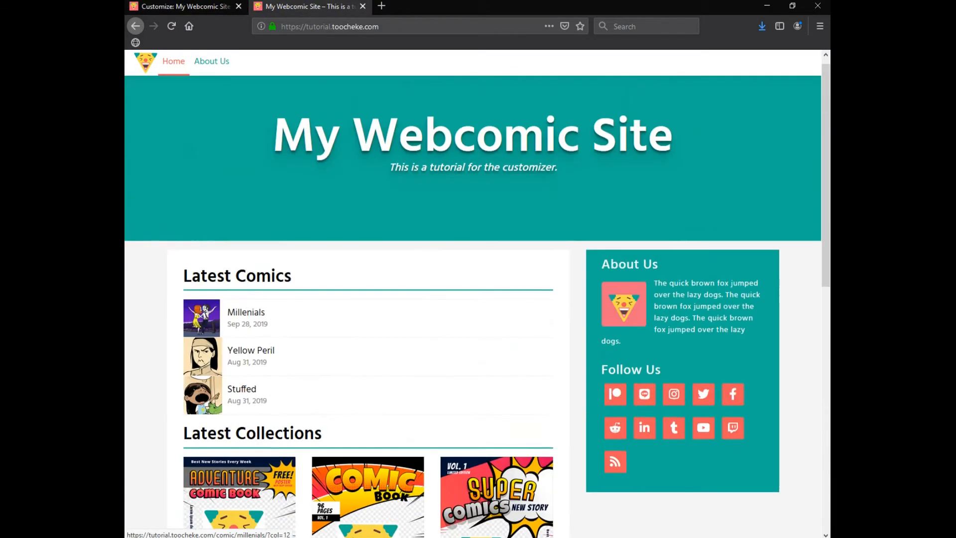
{"action": "left_click", "coordinate": [246, 323]}
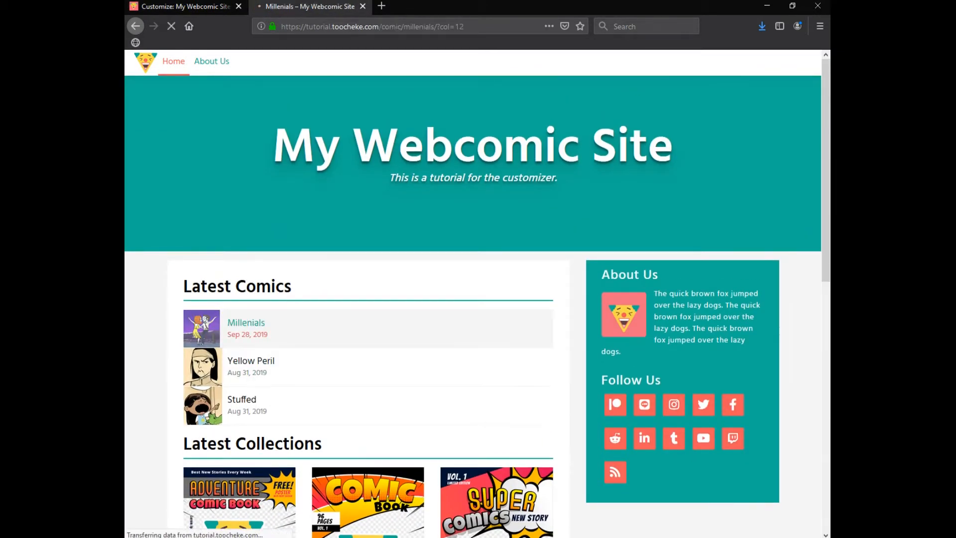
{"action": "scroll", "coordinate": [473, 294], "scroll_direction": "down", "scroll_amount": 20}
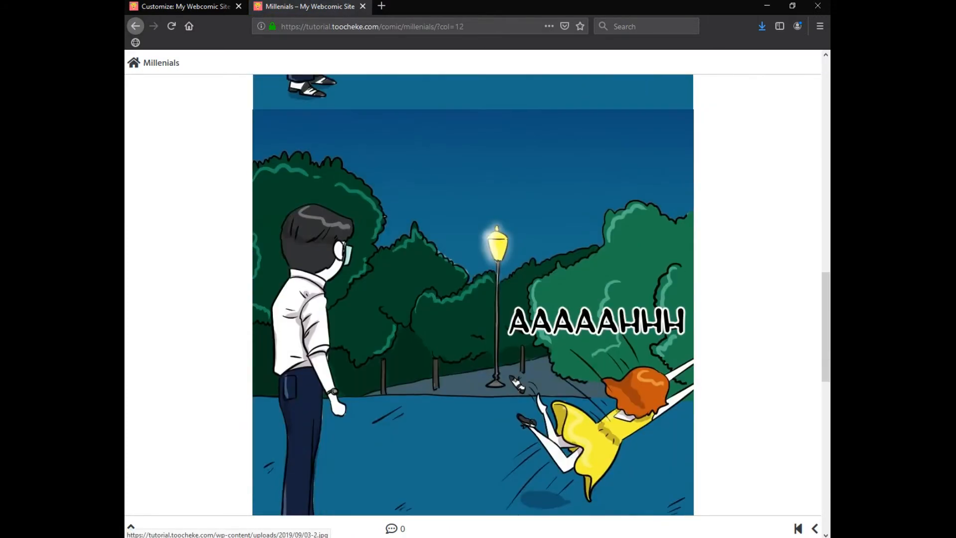
{"action": "scroll", "coordinate": [473, 293], "scroll_direction": "up", "scroll_amount": 10}
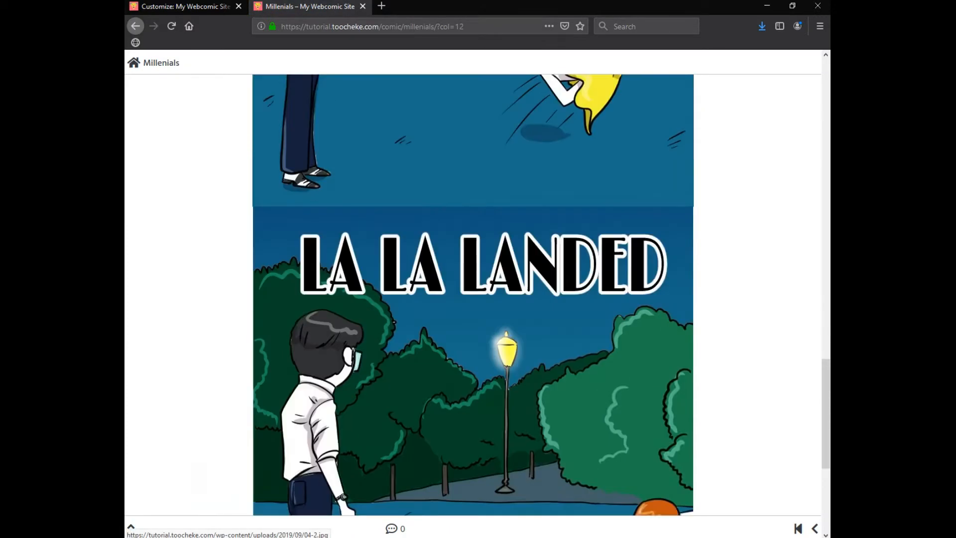
{"action": "scroll", "coordinate": [473, 294], "scroll_direction": "up", "scroll_amount": 8}
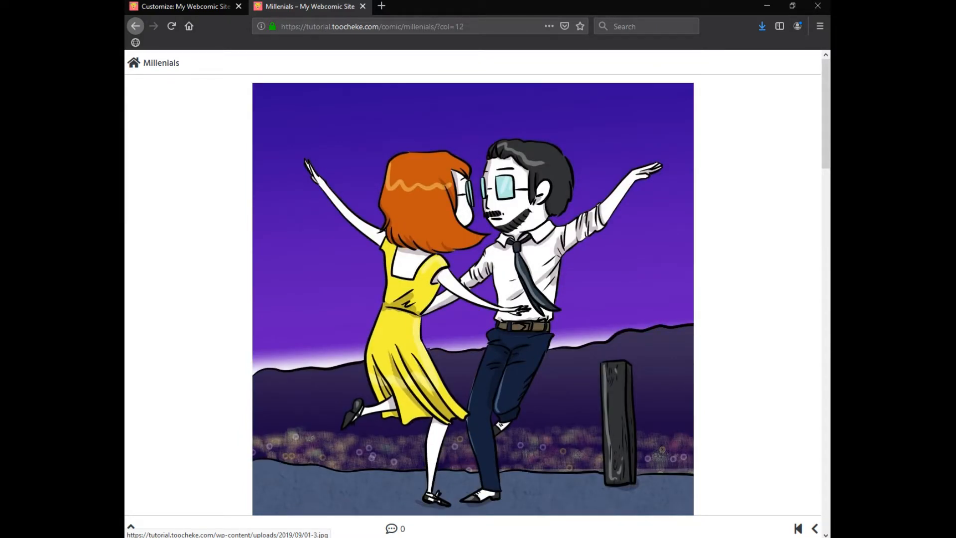
{"action": "scroll", "coordinate": [473, 294], "scroll_direction": "down", "scroll_amount": 12}
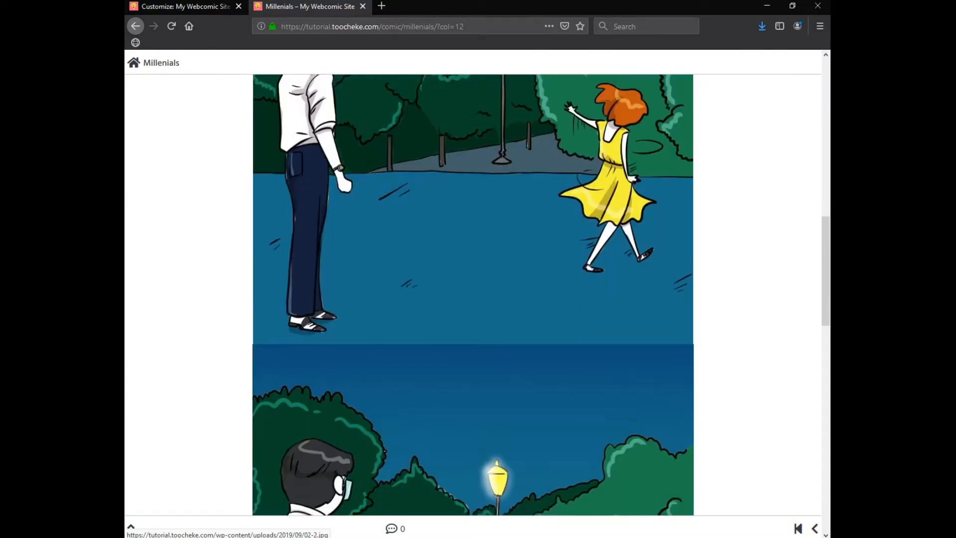
{"action": "scroll", "coordinate": [473, 293], "scroll_direction": "up", "scroll_amount": 10}
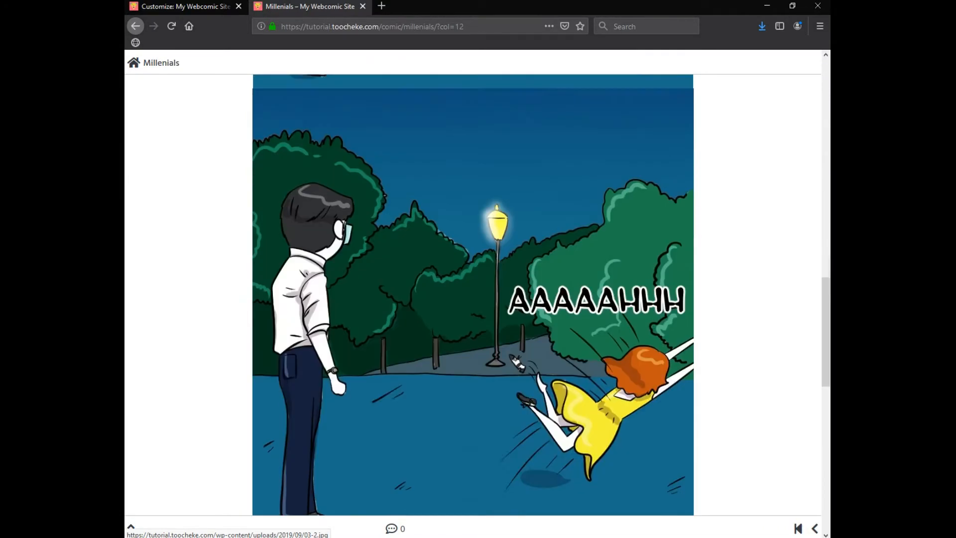
{"action": "scroll", "coordinate": [473, 294], "scroll_direction": "up", "scroll_amount": 2}
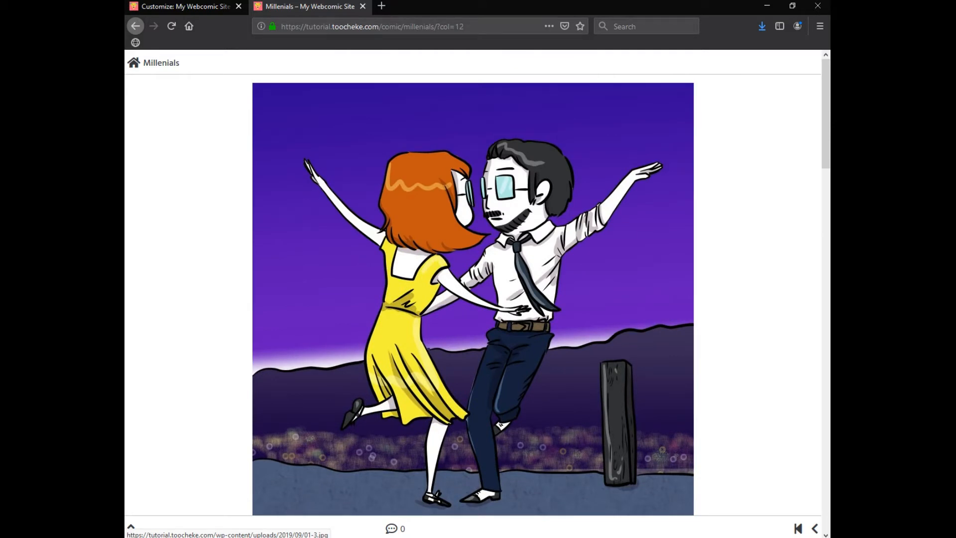
{"action": "scroll", "coordinate": [473, 294], "scroll_direction": "down", "scroll_amount": 9}
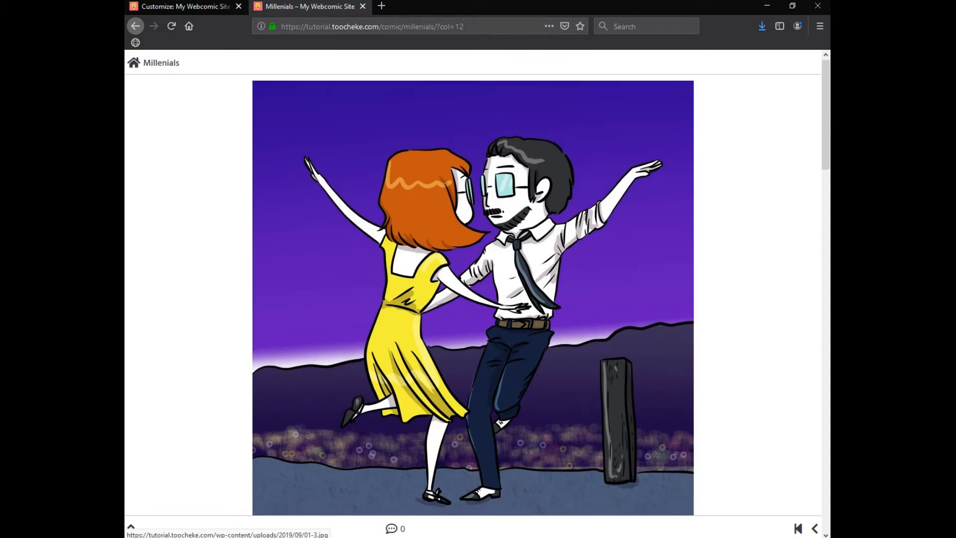
{"action": "scroll", "coordinate": [473, 294], "scroll_direction": "up", "scroll_amount": 8}
{"action": "scroll", "coordinate": [473, 293], "scroll_direction": "down", "scroll_amount": 11}
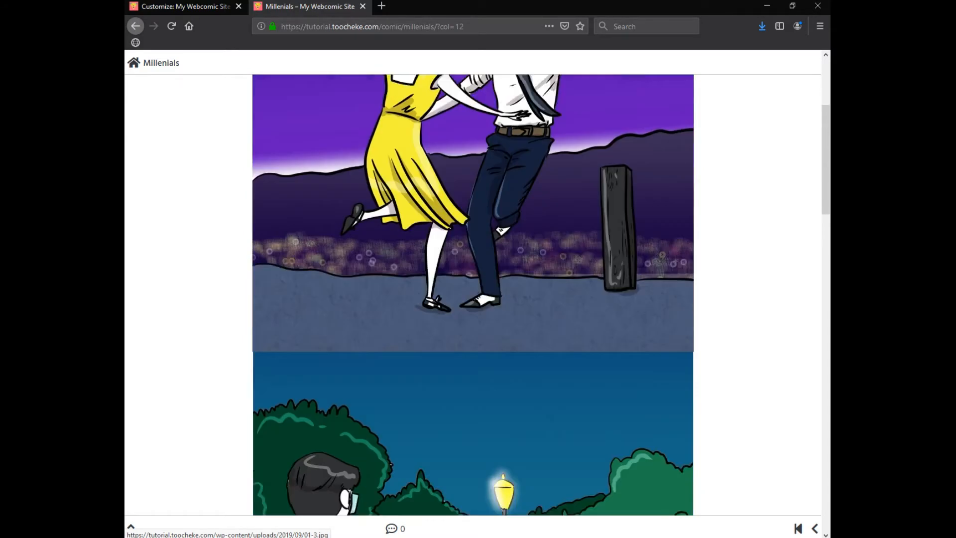
{"action": "scroll", "coordinate": [473, 294], "scroll_direction": "down", "scroll_amount": 8}
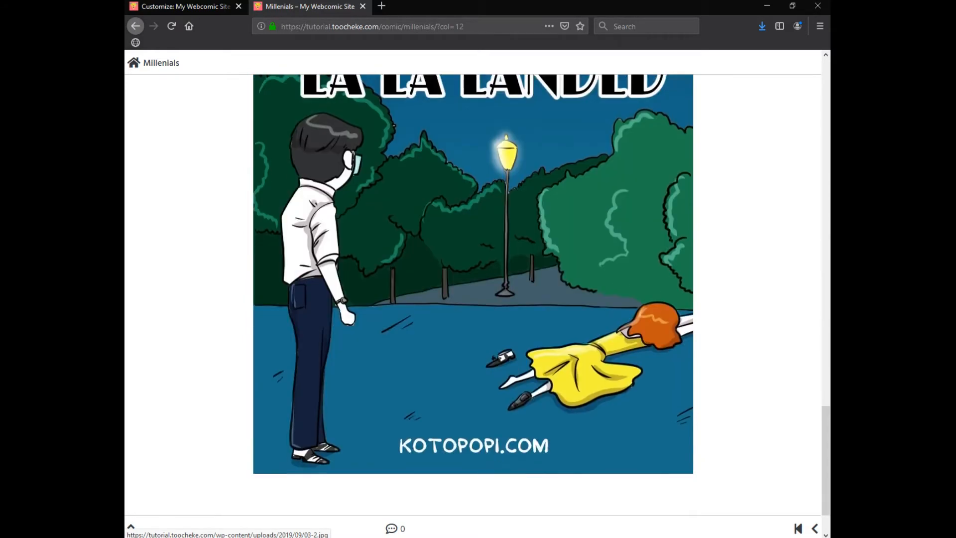
{"action": "scroll", "coordinate": [473, 294], "scroll_direction": "up", "scroll_amount": 13}
{"action": "scroll", "coordinate": [473, 293], "scroll_direction": "up", "scroll_amount": 11}
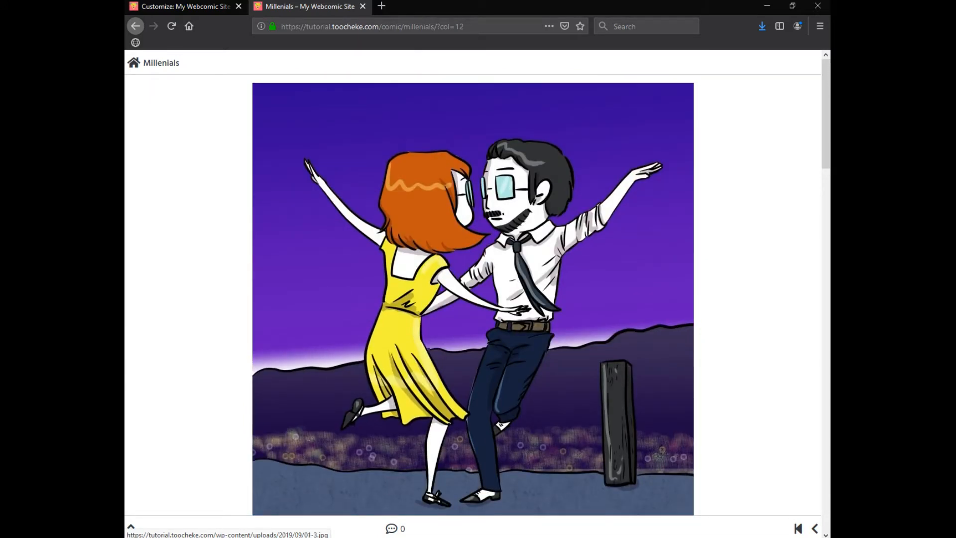
Set the Comic Page Layout to the two-column option in the Customizer and publish the change
{"action": "left_click", "coordinate": [186, 6]}
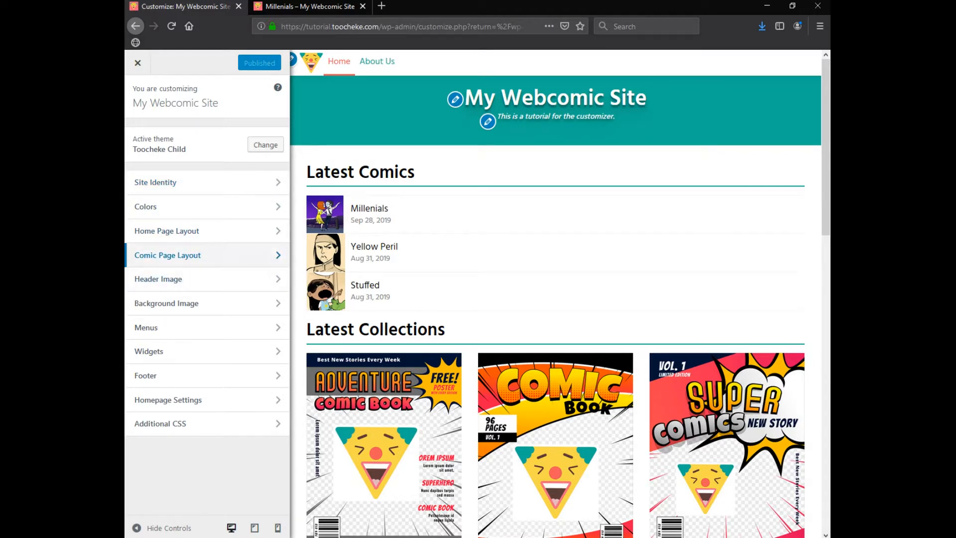
{"action": "left_click", "coordinate": [167, 255]}
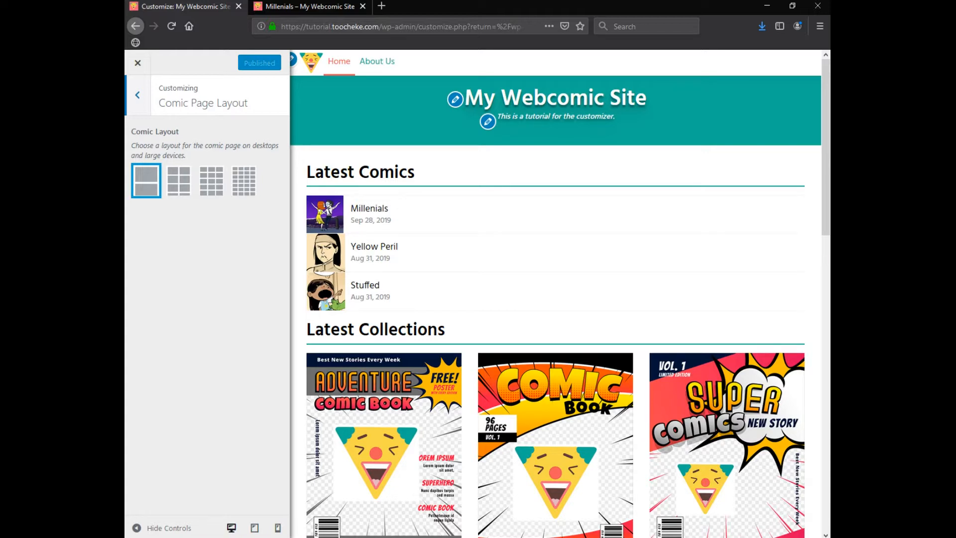
{"action": "left_click", "coordinate": [179, 181]}
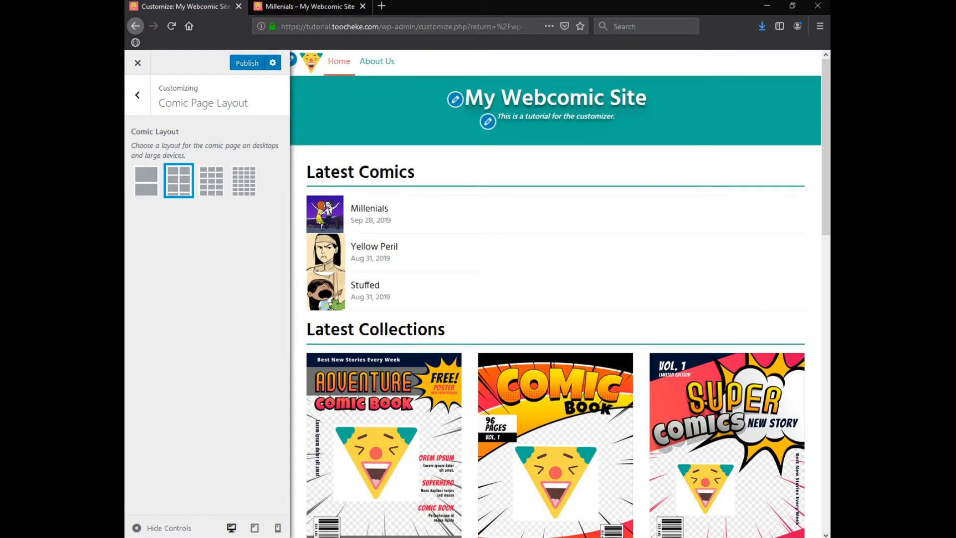
{"action": "left_click", "coordinate": [247, 63]}
Reload the live Millenials comic and examine how its panels are arranged in the two-column layout
{"action": "left_click", "coordinate": [309, 6]}
{"action": "left_click", "coordinate": [172, 26]}
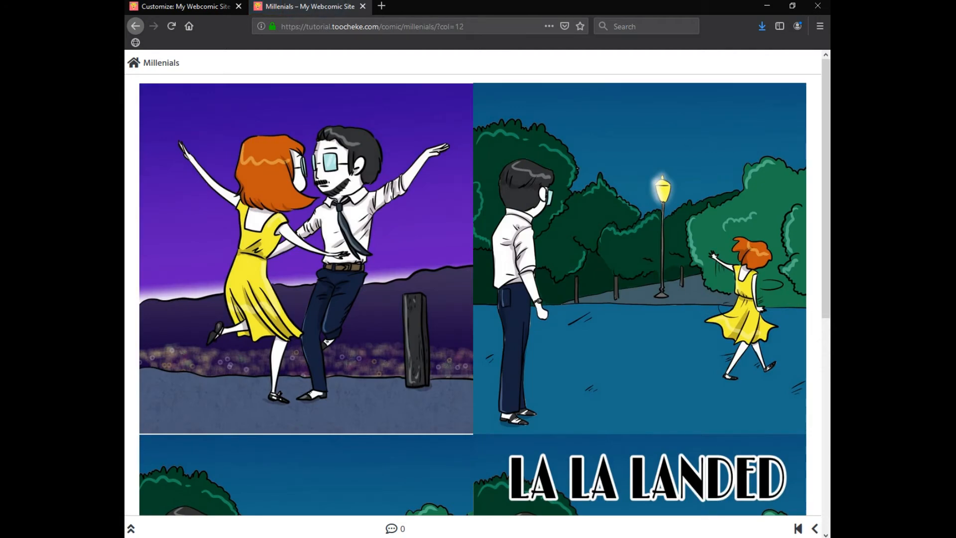
{"action": "scroll", "coordinate": [478, 294], "scroll_direction": "down", "scroll_amount": 3}
{"action": "scroll", "coordinate": [473, 293], "scroll_direction": "down", "scroll_amount": 4}
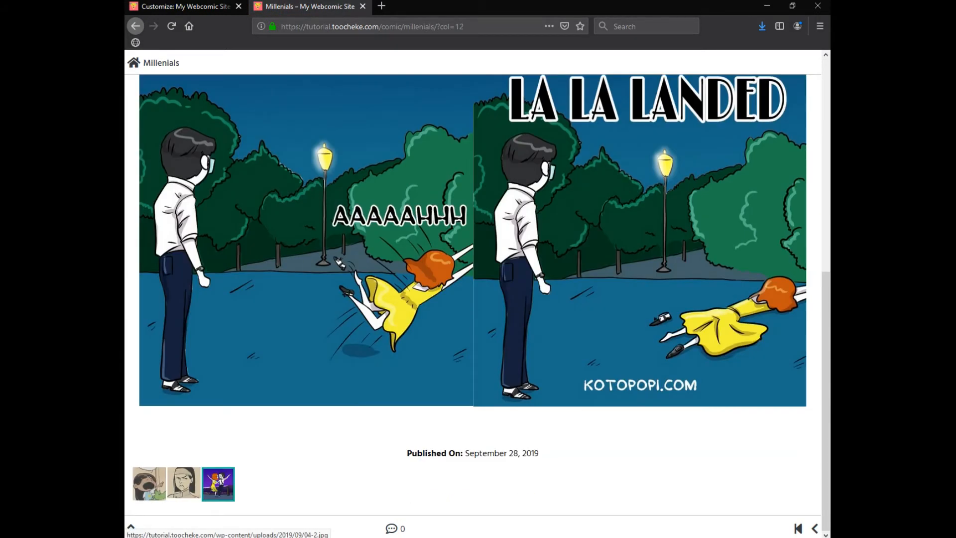
Open the Yellow Peril comic on the live site and look through its two-column panels
{"action": "left_click", "coordinate": [184, 483]}
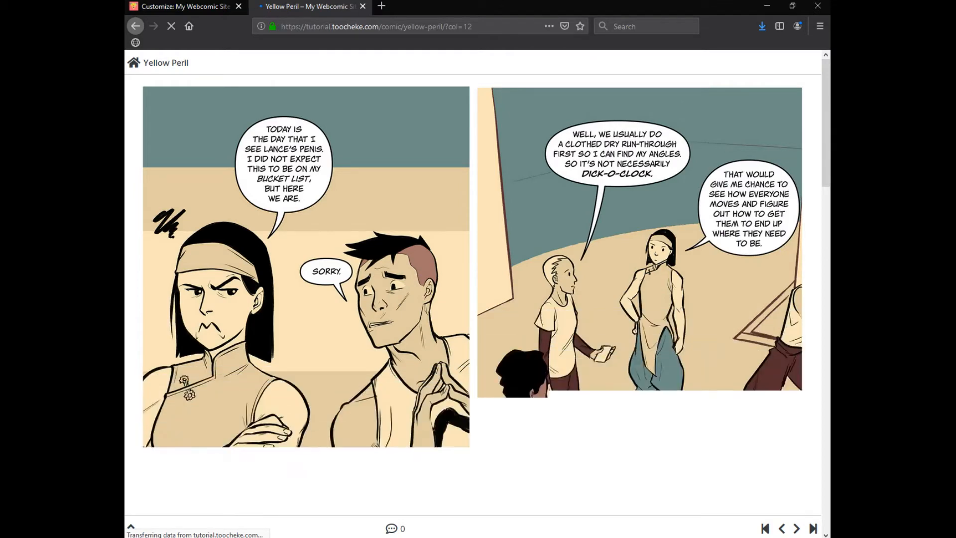
{"action": "scroll", "coordinate": [473, 294], "scroll_direction": "down", "scroll_amount": 17}
{"action": "scroll", "coordinate": [473, 295], "scroll_direction": "down", "scroll_amount": 5}
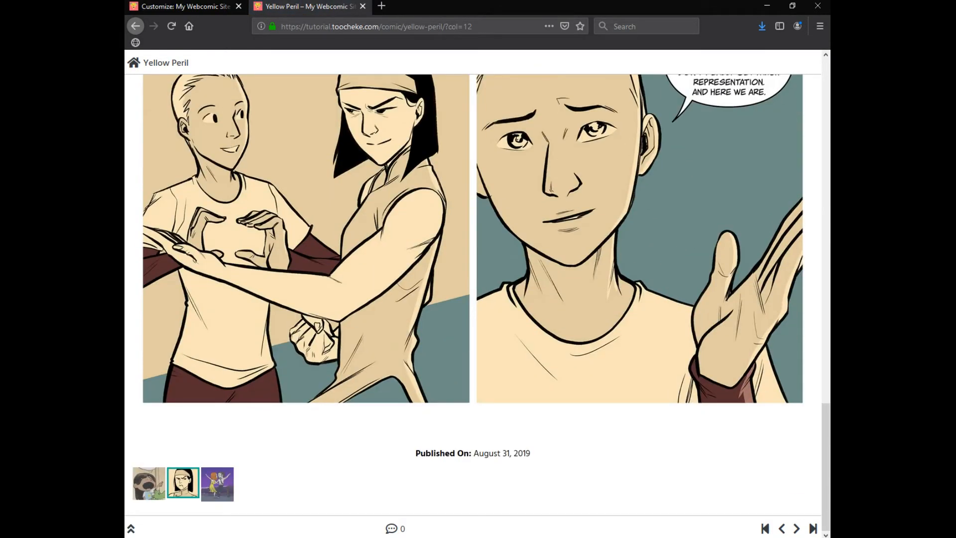
{"action": "scroll", "coordinate": [473, 295], "scroll_direction": "up", "scroll_amount": 15}
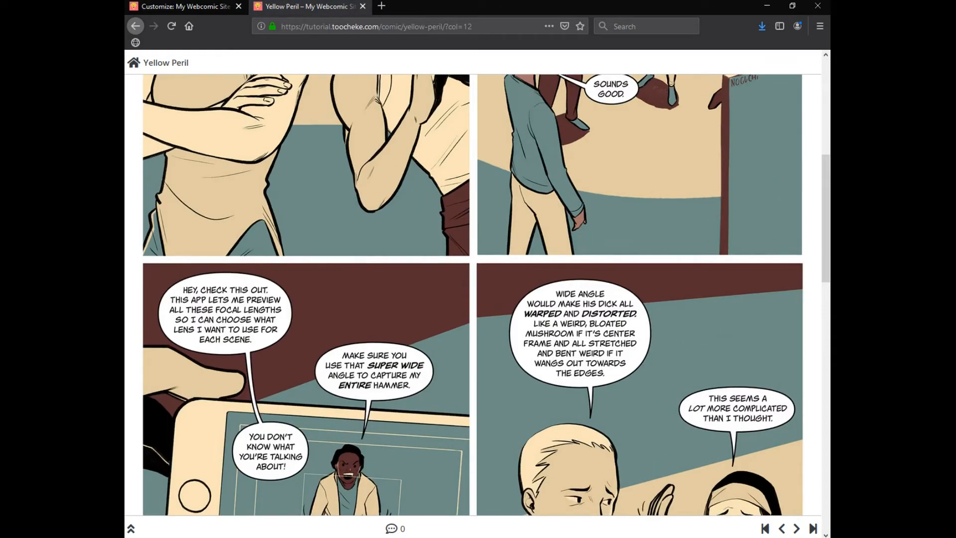
{"action": "scroll", "coordinate": [473, 294], "scroll_direction": "down", "scroll_amount": 15}
Open the Stuffed comic, examine its panels in the two-column layout, and go back to the Millenials comic
{"action": "left_click", "coordinate": [149, 483]}
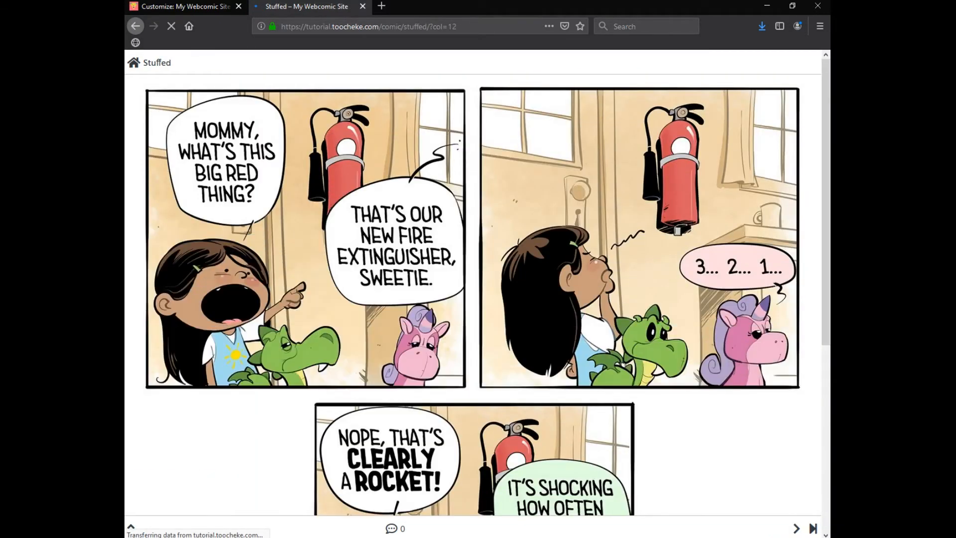
{"action": "scroll", "coordinate": [473, 295], "scroll_direction": "down", "scroll_amount": 6}
{"action": "scroll", "coordinate": [473, 295], "scroll_direction": "up", "scroll_amount": 6}
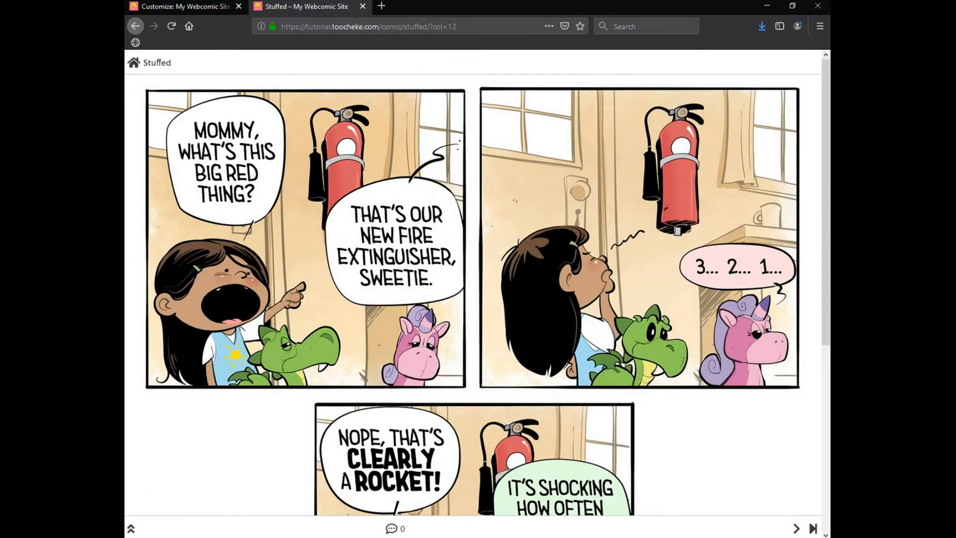
{"action": "scroll", "coordinate": [473, 295], "scroll_direction": "down", "scroll_amount": 6}
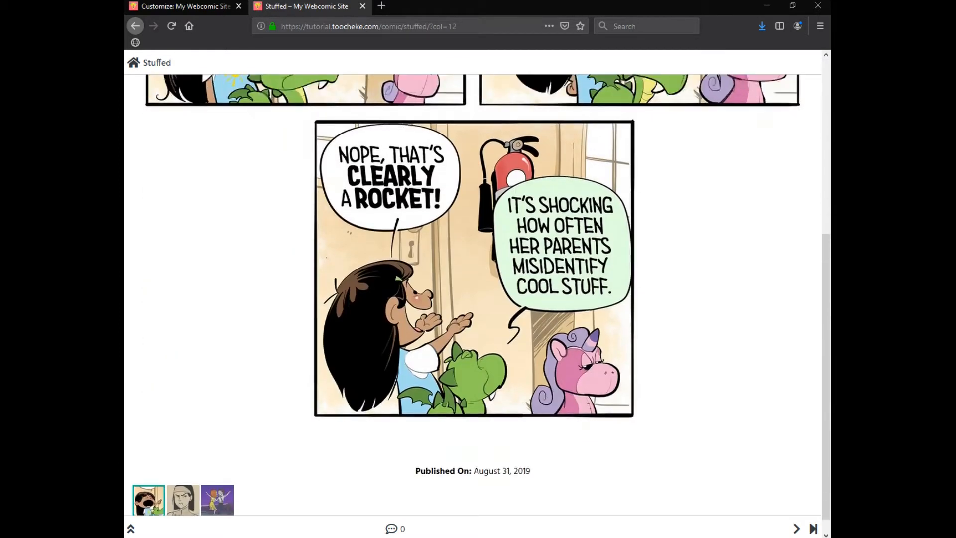
{"action": "scroll", "coordinate": [473, 295], "scroll_direction": "up", "scroll_amount": 6}
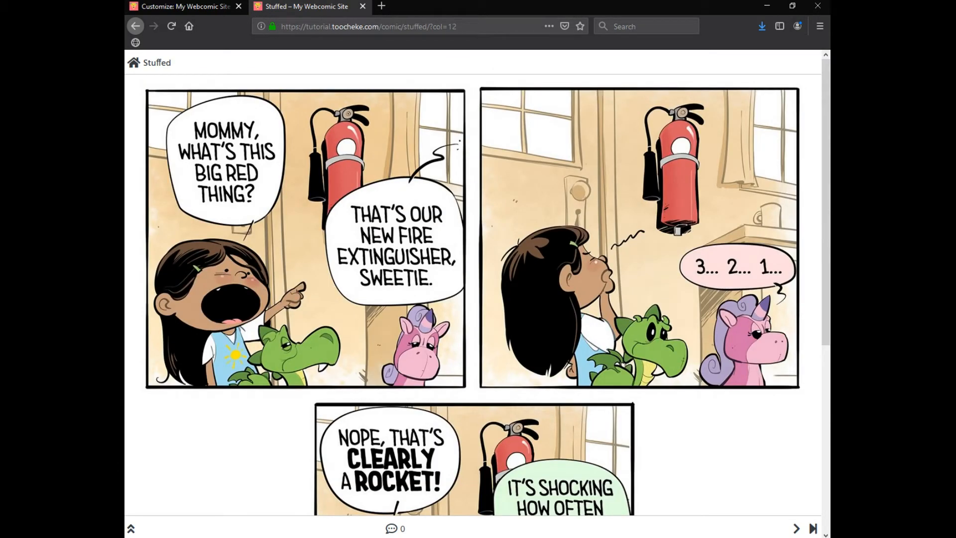
{"action": "scroll", "coordinate": [473, 295], "scroll_direction": "down", "scroll_amount": 6}
{"action": "left_click", "coordinate": [217, 483]}
{"action": "scroll", "coordinate": [473, 294], "scroll_direction": "up", "scroll_amount": 6}
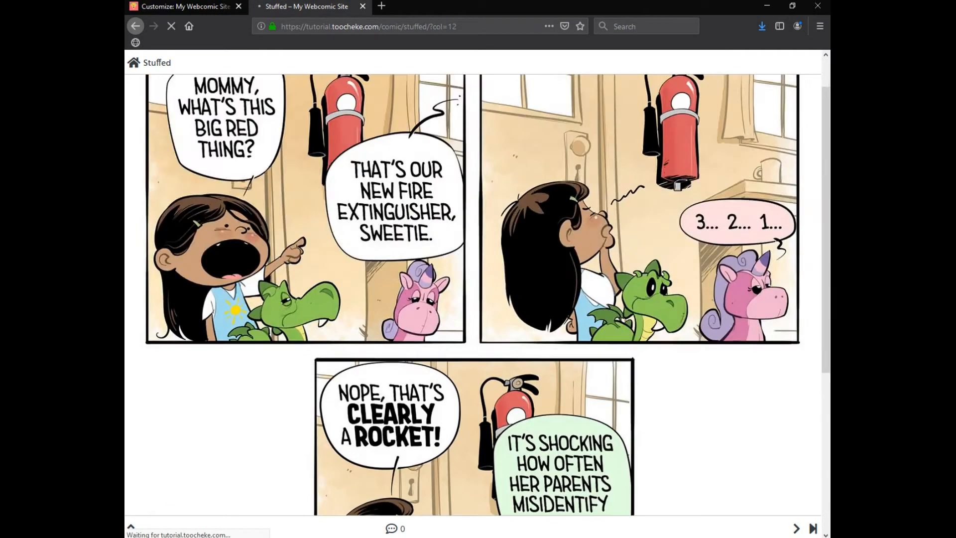
Return to the Customizer, set the comic layout to three columns and publish it
{"action": "left_click", "coordinate": [186, 7]}
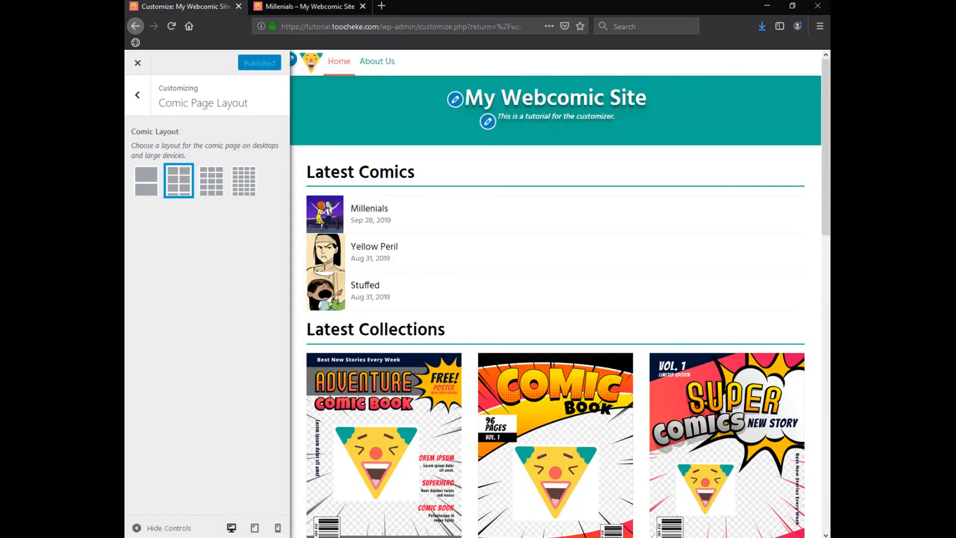
{"action": "left_click", "coordinate": [211, 181]}
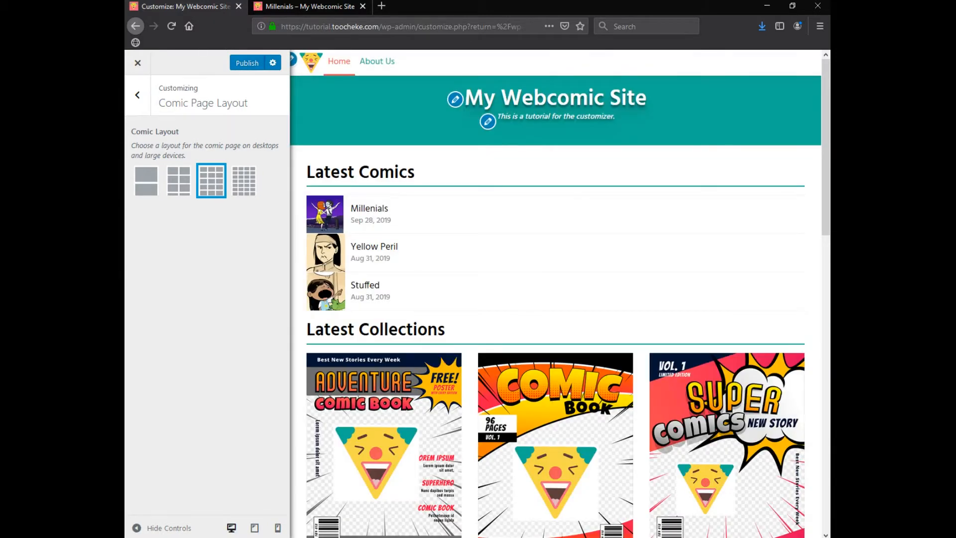
{"action": "left_click", "coordinate": [247, 63]}
Reload the live Millenials comic and check its panels in the three-column layout
{"action": "left_click", "coordinate": [310, 7]}
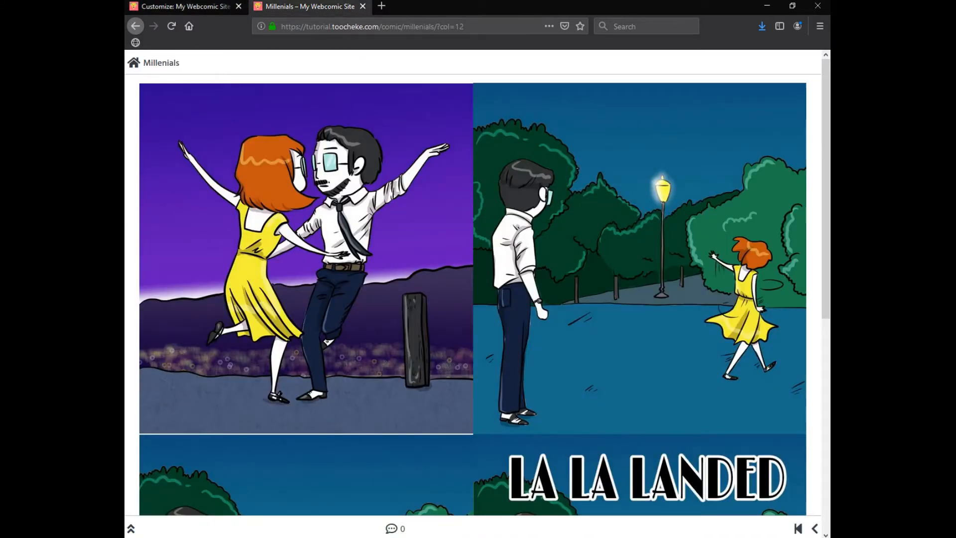
{"action": "left_click", "coordinate": [172, 26]}
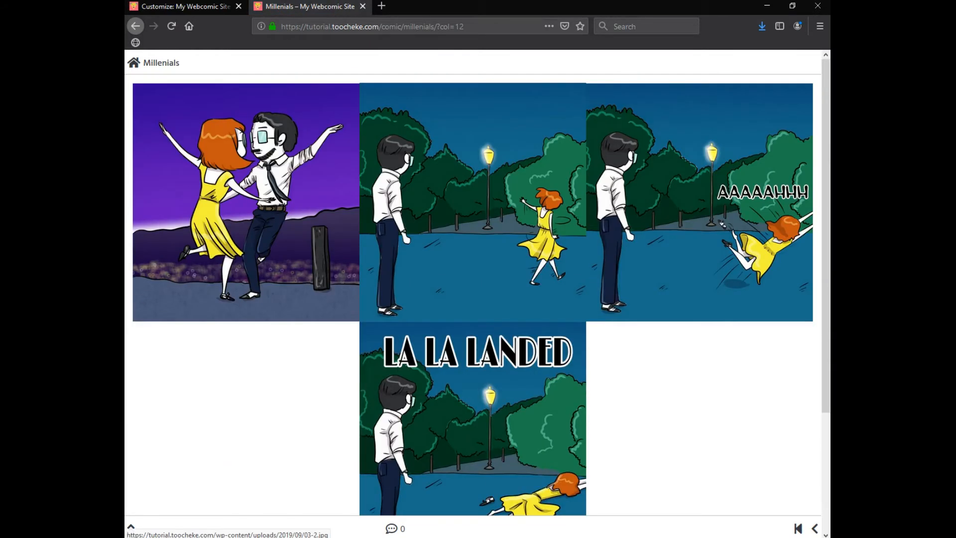
{"action": "scroll", "coordinate": [472, 294], "scroll_direction": "down", "scroll_amount": 3}
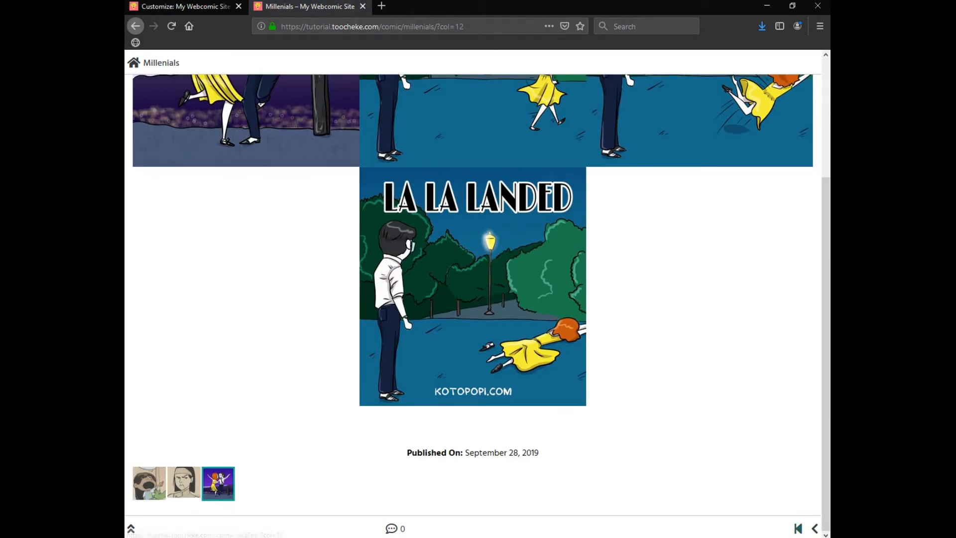
View the Yellow Peril comic's panels in the three-column layout and open the Stuffed comic to compare
{"action": "left_click", "coordinate": [184, 483]}
{"action": "scroll", "coordinate": [472, 293], "scroll_direction": "down", "scroll_amount": 7}
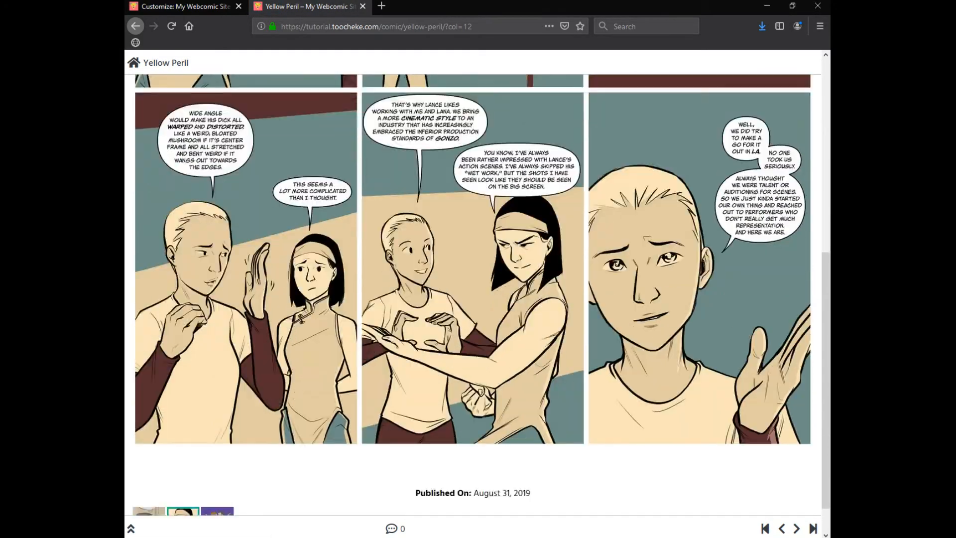
{"action": "scroll", "coordinate": [473, 294], "scroll_direction": "up", "scroll_amount": 7}
{"action": "scroll", "coordinate": [472, 294], "scroll_direction": "down", "scroll_amount": 7}
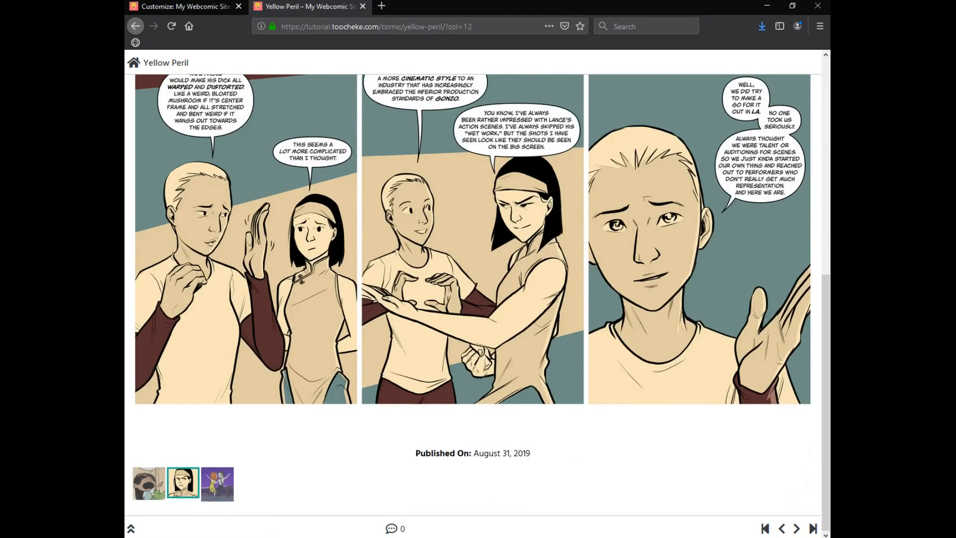
{"action": "left_click", "coordinate": [149, 483]}
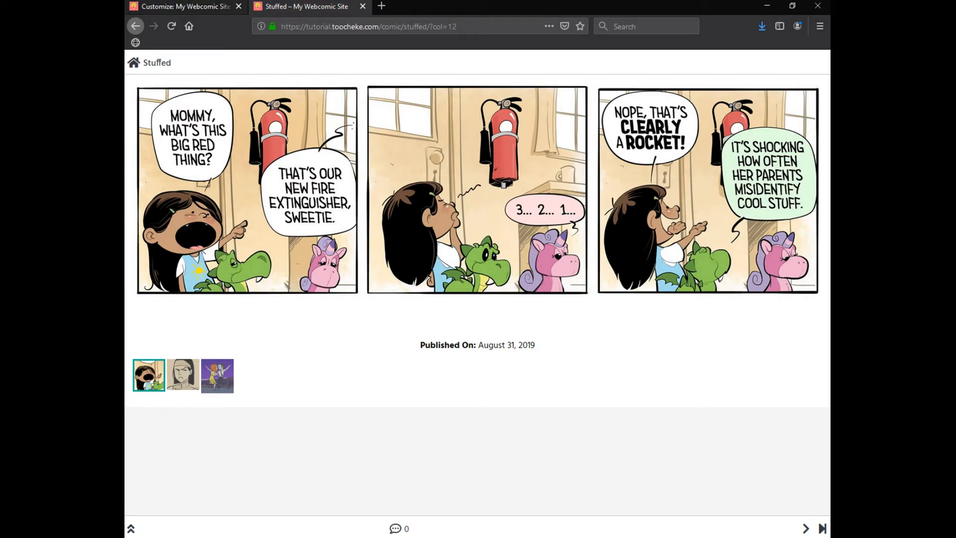
Return to the Customizer, set the comic layout to four columns and publish it
{"action": "left_click", "coordinate": [182, 7]}
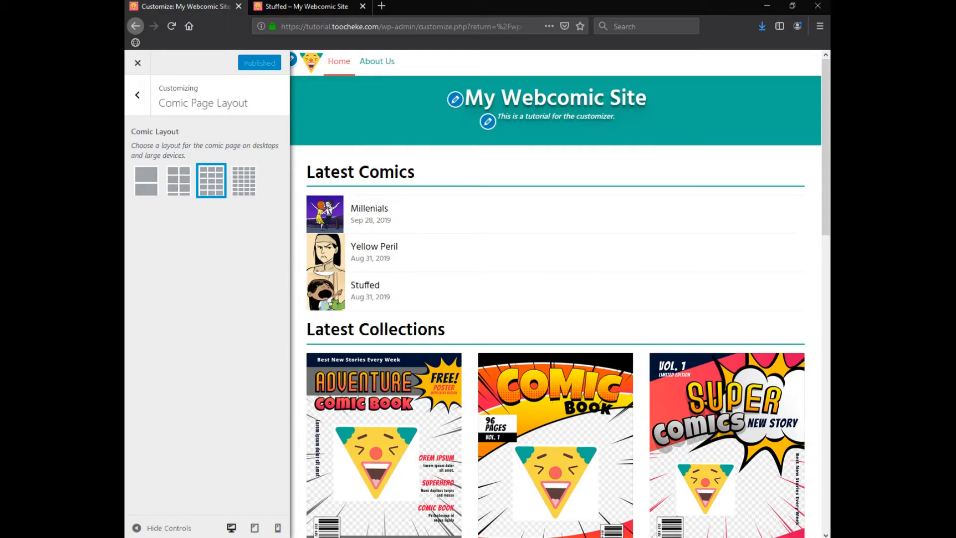
{"action": "left_click", "coordinate": [244, 180]}
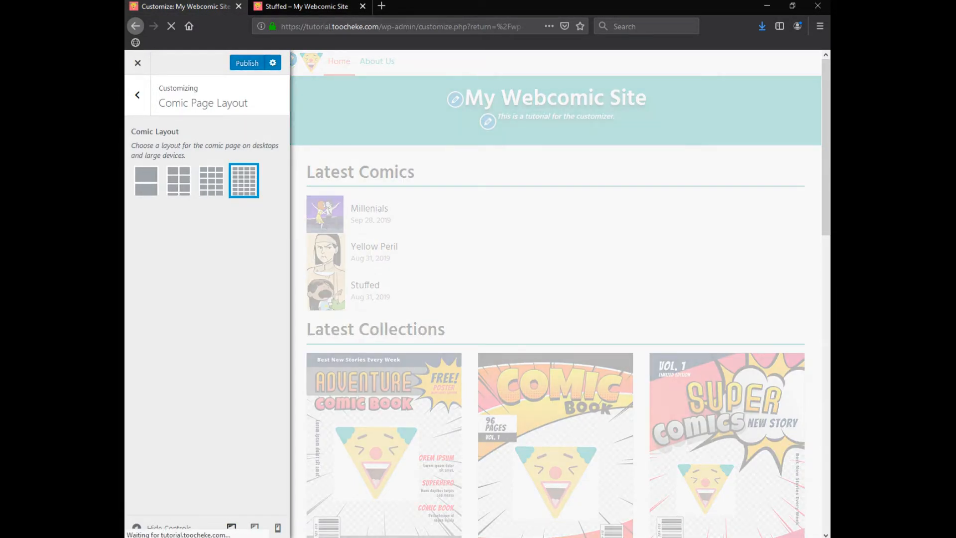
{"action": "left_click", "coordinate": [247, 63]}
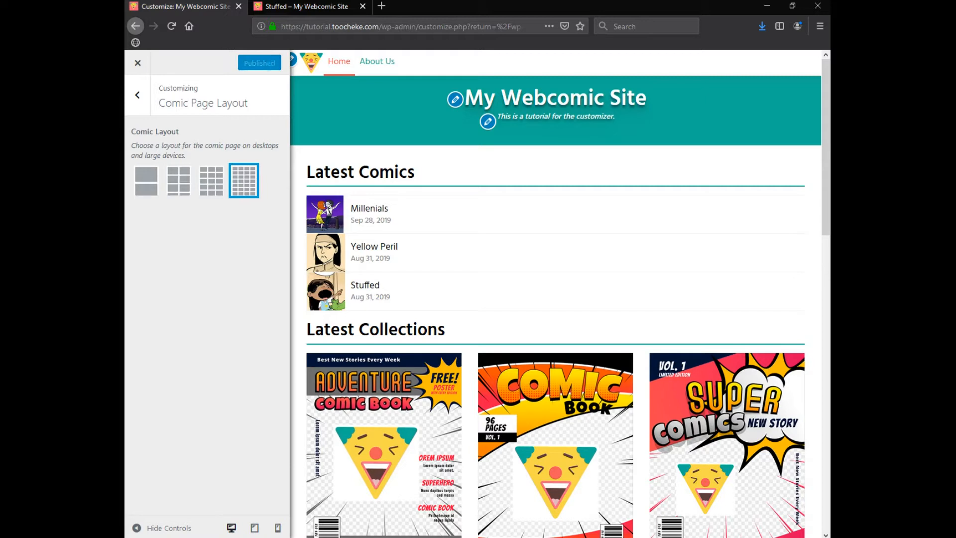
Reload the live Stuffed comic, then check the Yellow Peril and Millenials comics in the four-column layout
{"action": "left_click", "coordinate": [301, 6]}
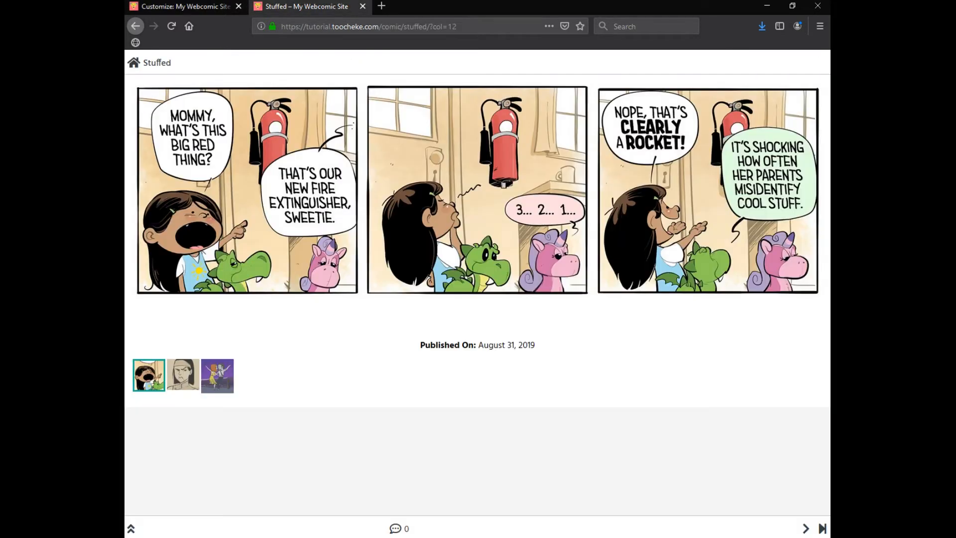
{"action": "left_click", "coordinate": [171, 26]}
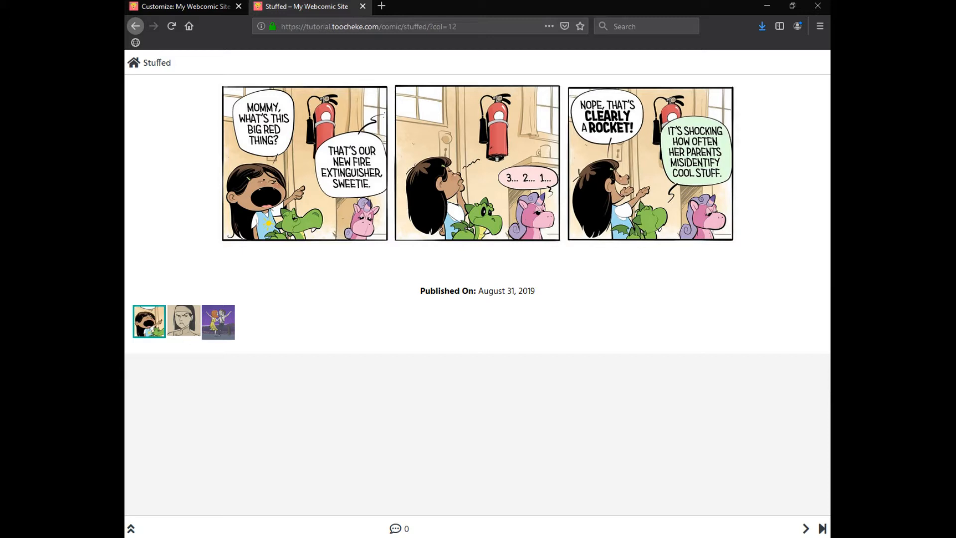
{"action": "left_click", "coordinate": [184, 322]}
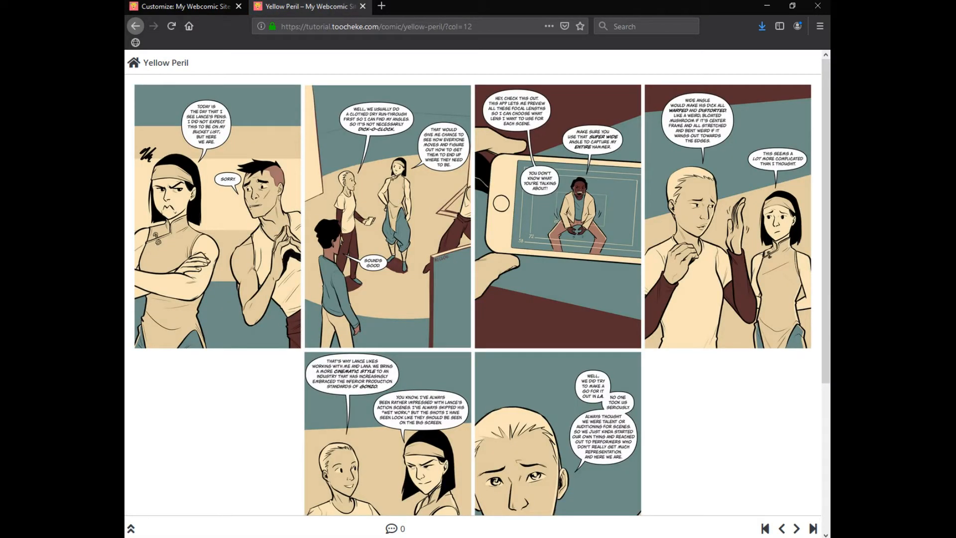
{"action": "scroll", "coordinate": [473, 295], "scroll_direction": "down", "scroll_amount": 4}
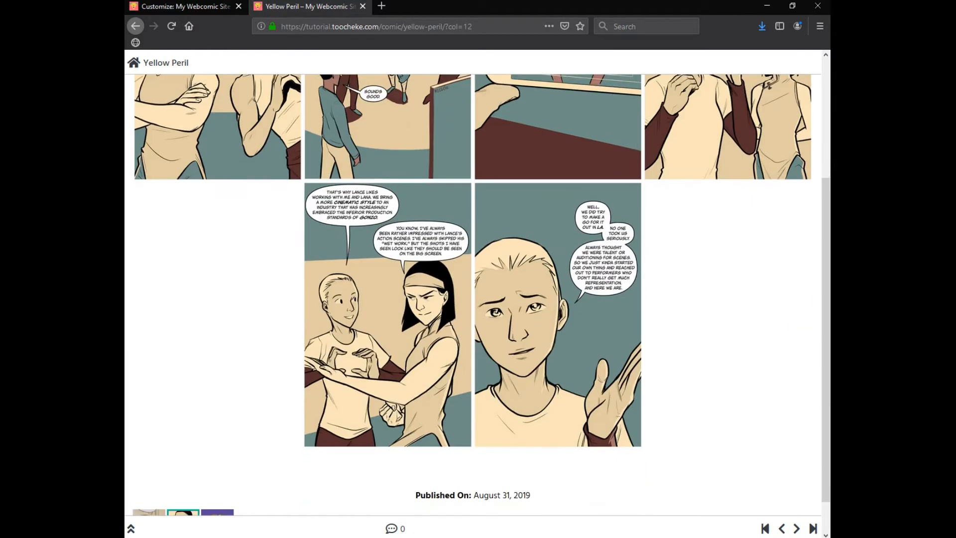
{"action": "left_click", "coordinate": [217, 485]}
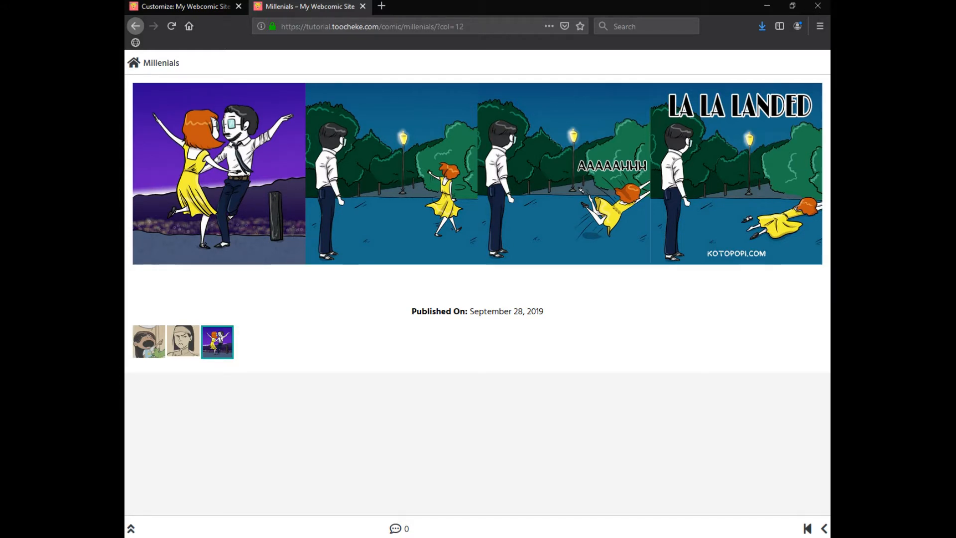
Return the live site to its home page and the Customizer to its main list of settings
{"action": "left_click", "coordinate": [133, 62]}
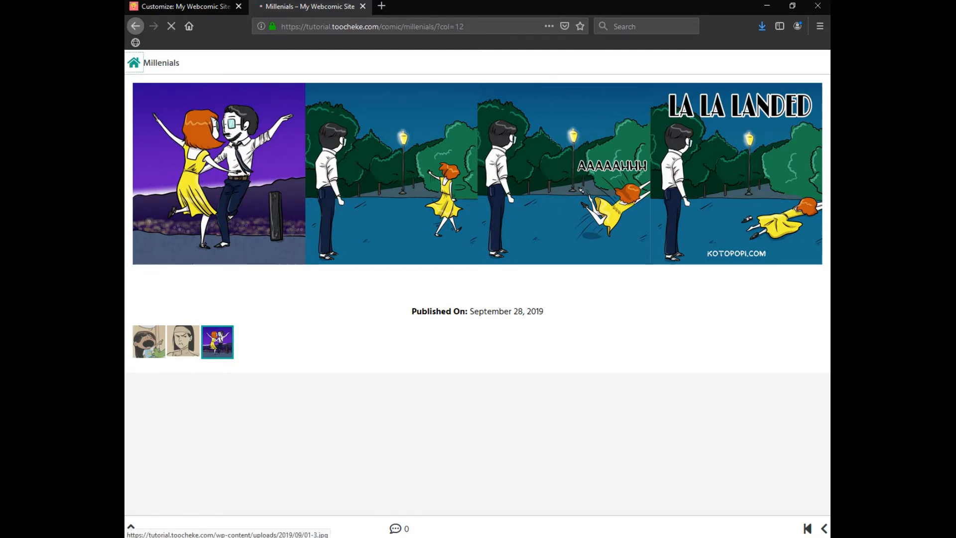
{"action": "left_click", "coordinate": [186, 7]}
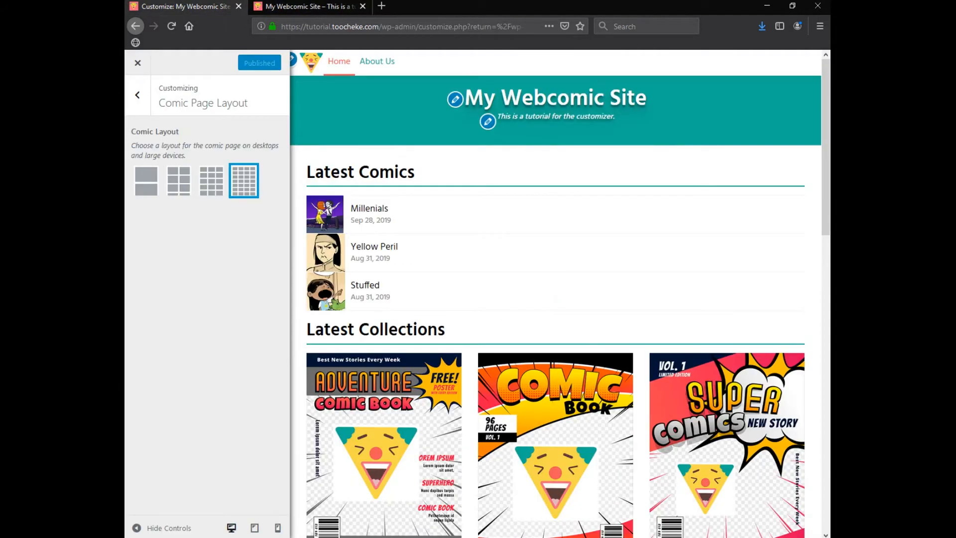
{"action": "left_click", "coordinate": [137, 95]}
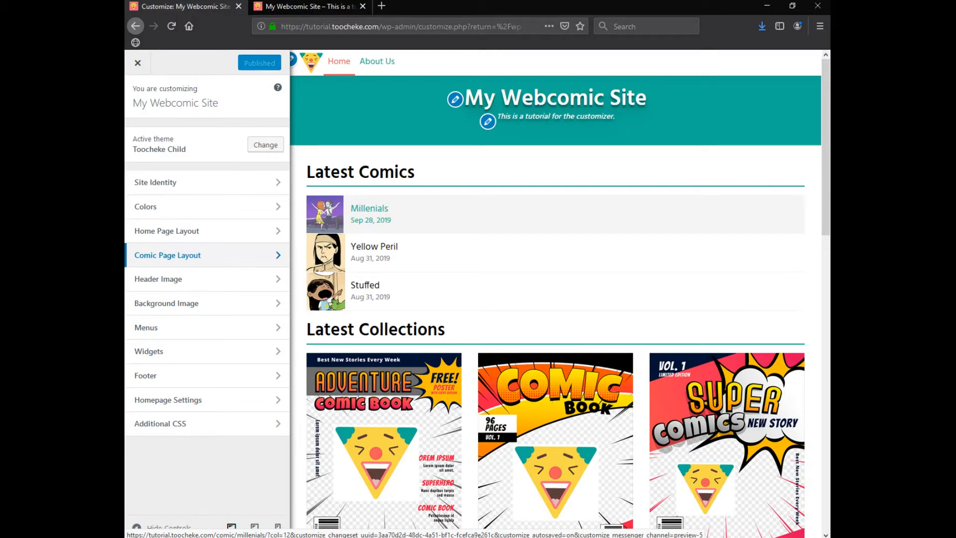
Look over the live home page from top to bottom and open the About Us page
{"action": "left_click", "coordinate": [310, 6]}
{"action": "scroll", "coordinate": [477, 299], "scroll_direction": "down", "scroll_amount": 10}
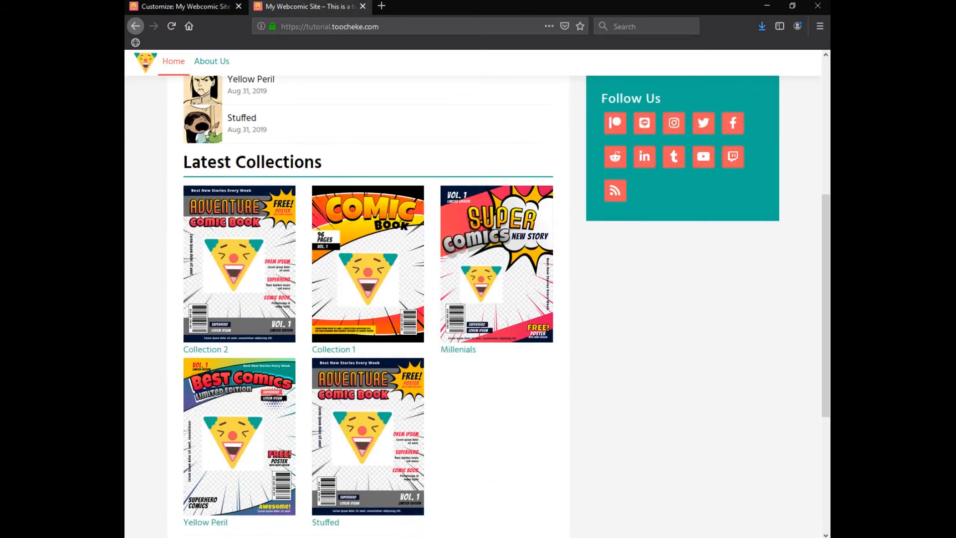
{"action": "scroll", "coordinate": [477, 299], "scroll_direction": "up", "scroll_amount": 10}
{"action": "scroll", "coordinate": [477, 299], "scroll_direction": "up", "scroll_amount": 1}
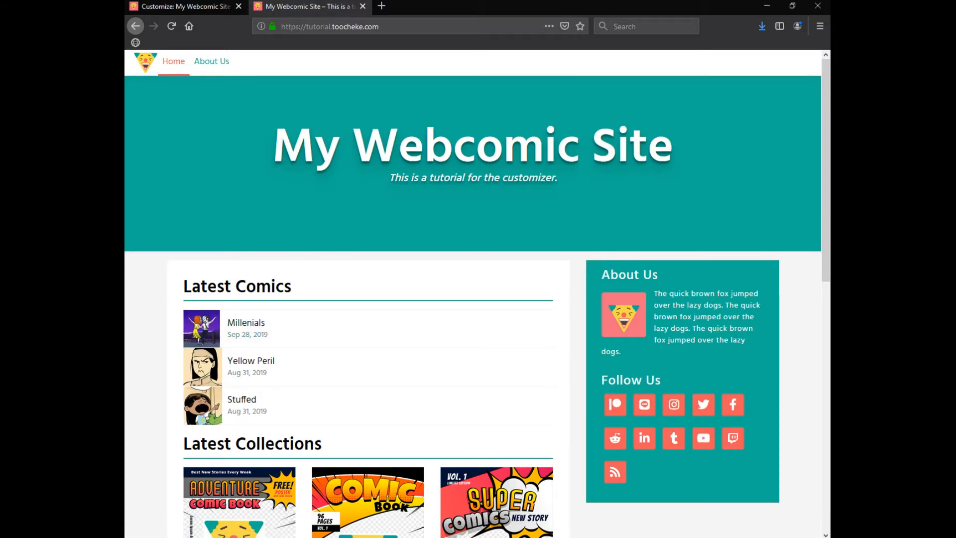
{"action": "left_click", "coordinate": [212, 61]}
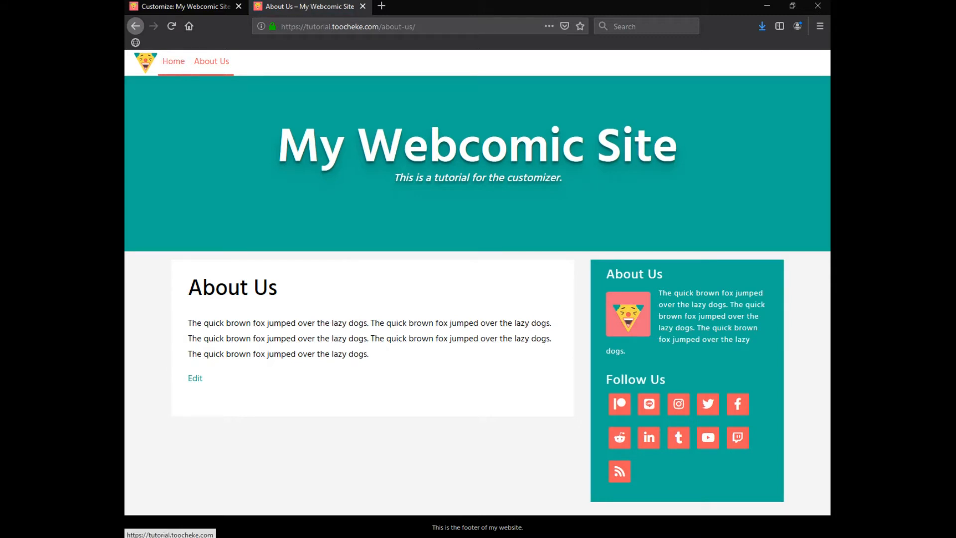
Return the live site to its home page and open the Customizer's Home Page Layout settings
{"action": "left_click", "coordinate": [174, 61]}
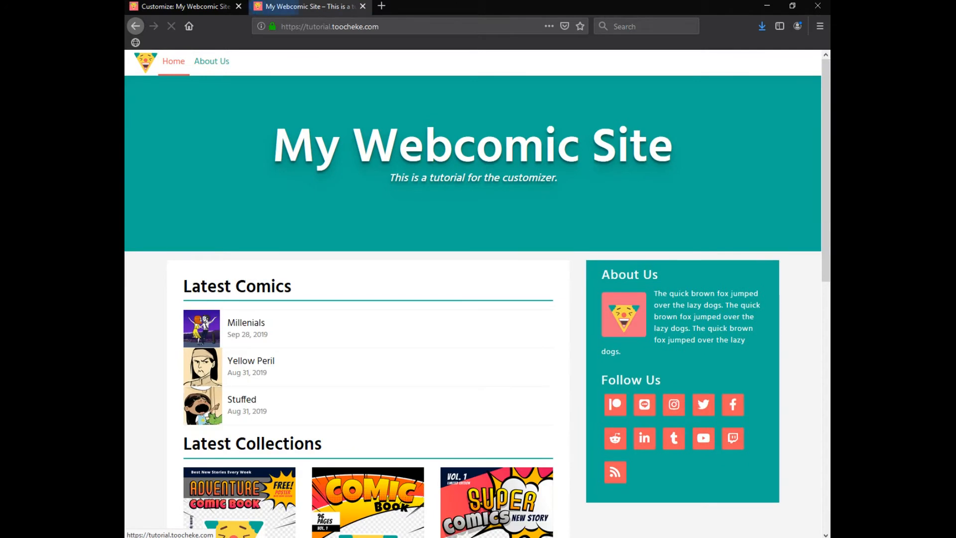
{"action": "left_click", "coordinate": [185, 7]}
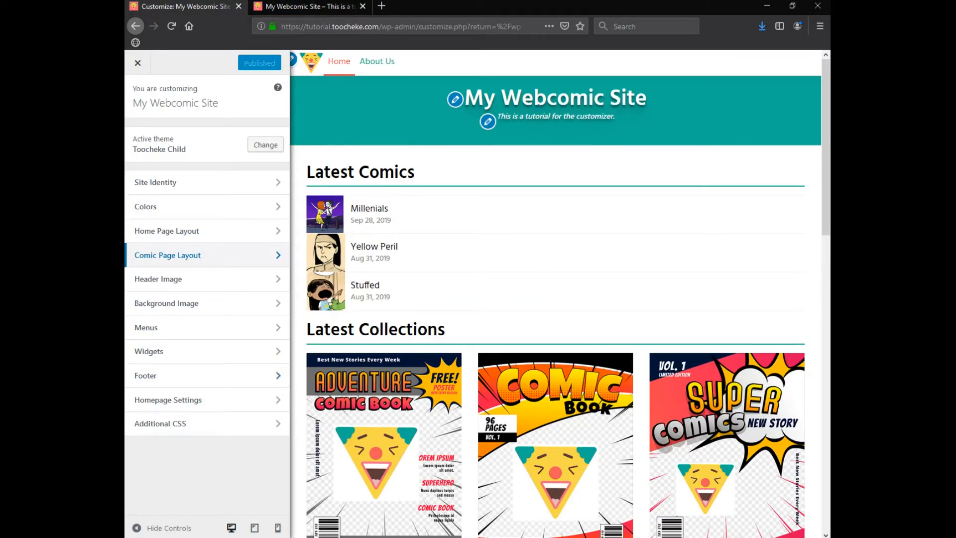
{"action": "left_click", "coordinate": [167, 231]}
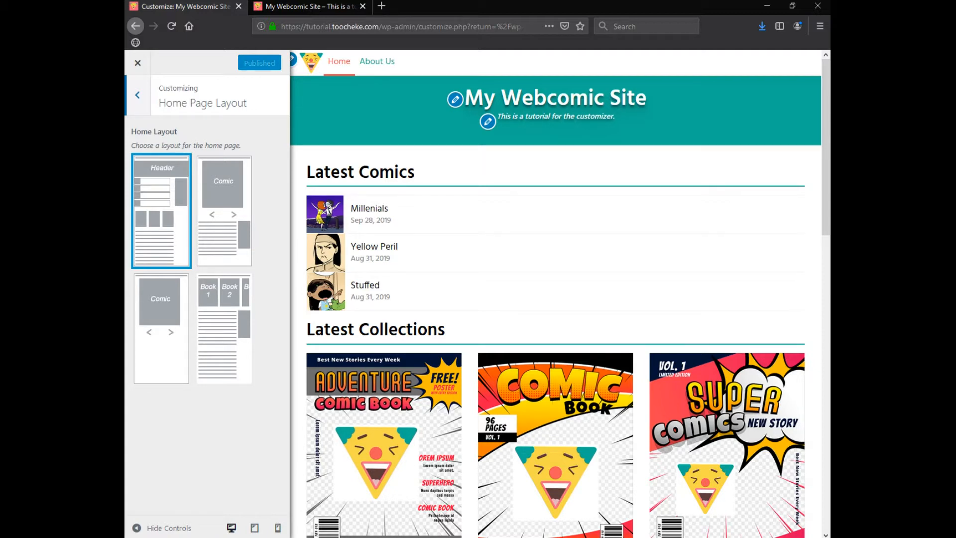
Look over the live home page's Latest Comics, Latest Collections and Latest Posts sections in the current layout
{"action": "left_click", "coordinate": [310, 7]}
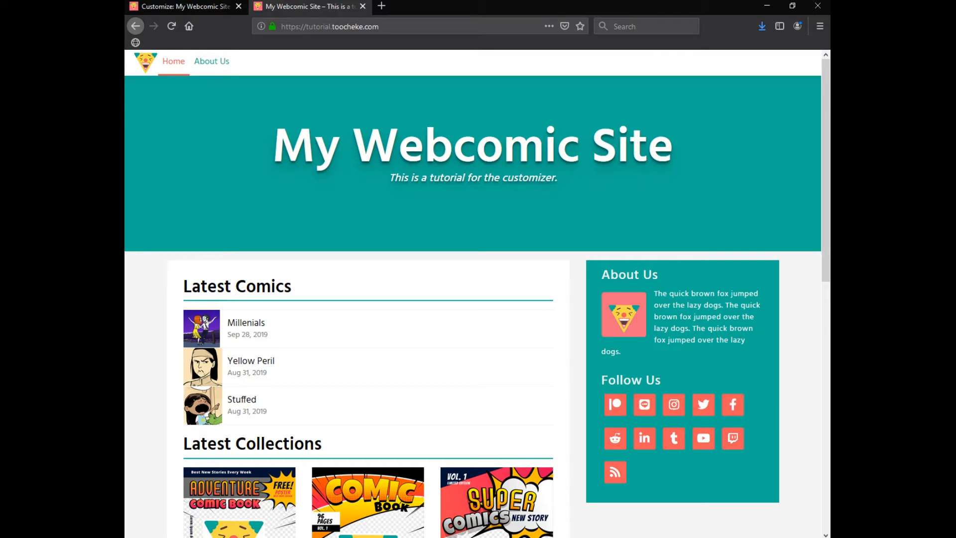
{"action": "scroll", "coordinate": [472, 299], "scroll_direction": "down", "scroll_amount": 3}
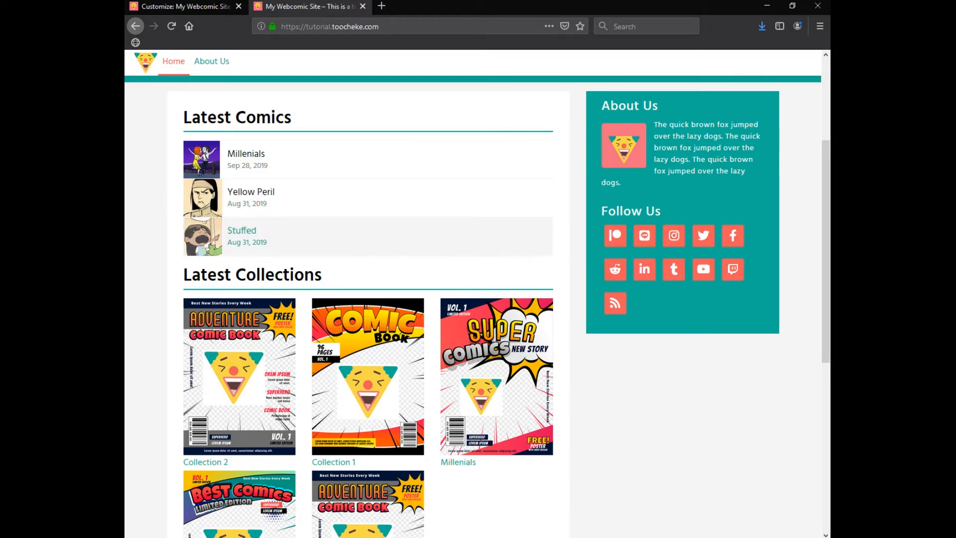
{"action": "scroll", "coordinate": [333, 406], "scroll_direction": "down", "scroll_amount": 1}
{"action": "scroll", "coordinate": [333, 406], "scroll_direction": "down", "scroll_amount": 5}
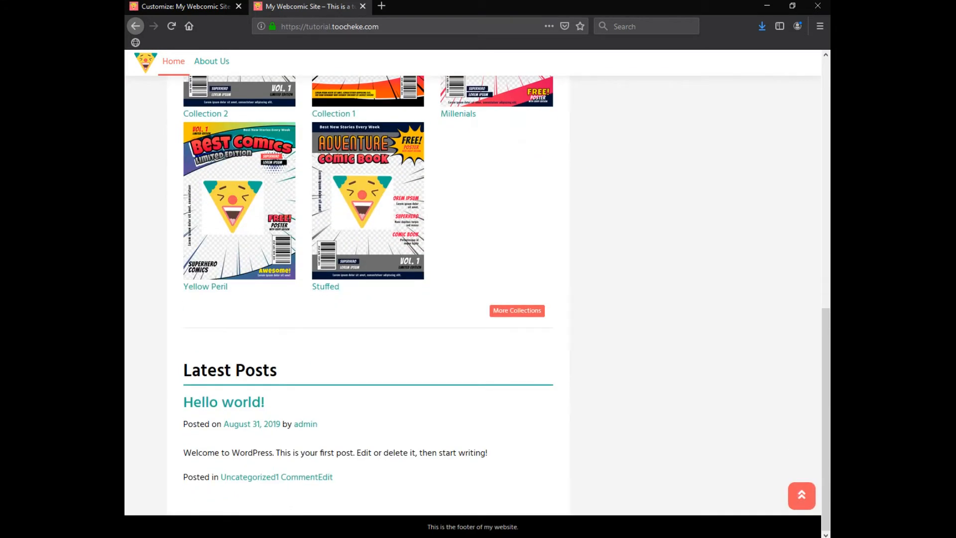
{"action": "scroll", "coordinate": [334, 259], "scroll_direction": "up", "scroll_amount": 8}
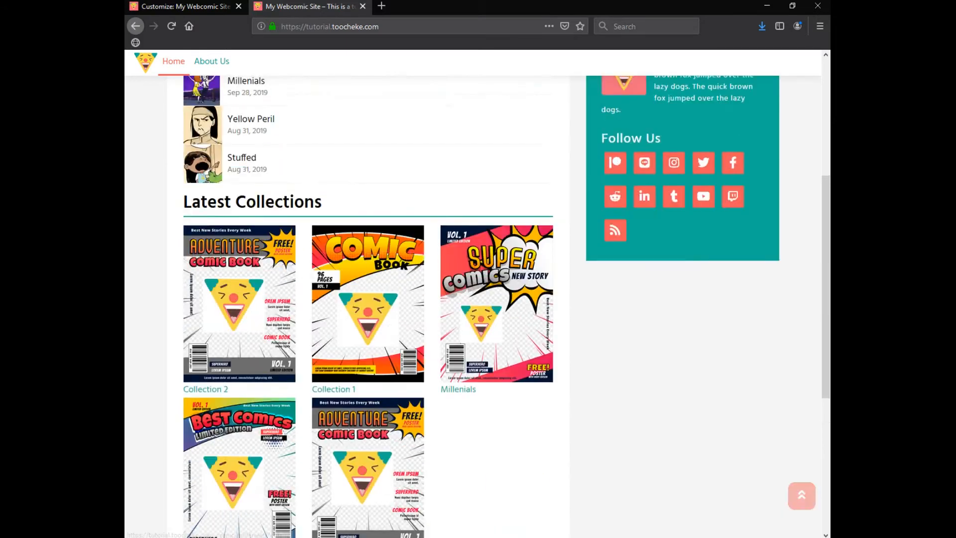
{"action": "scroll", "coordinate": [334, 259], "scroll_direction": "down", "scroll_amount": 1}
{"action": "scroll", "coordinate": [334, 259], "scroll_direction": "down", "scroll_amount": 6}
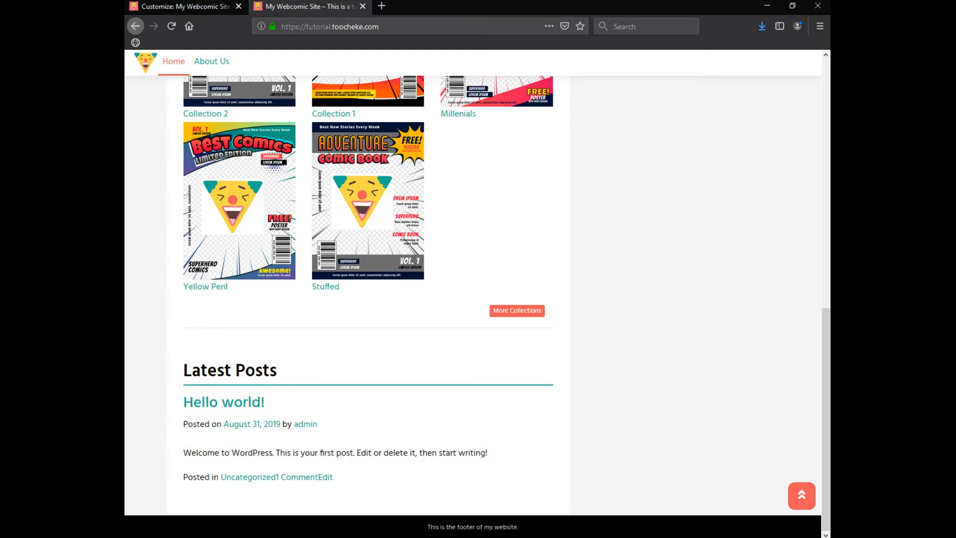
{"action": "scroll", "coordinate": [349, 299], "scroll_direction": "up", "scroll_amount": 8}
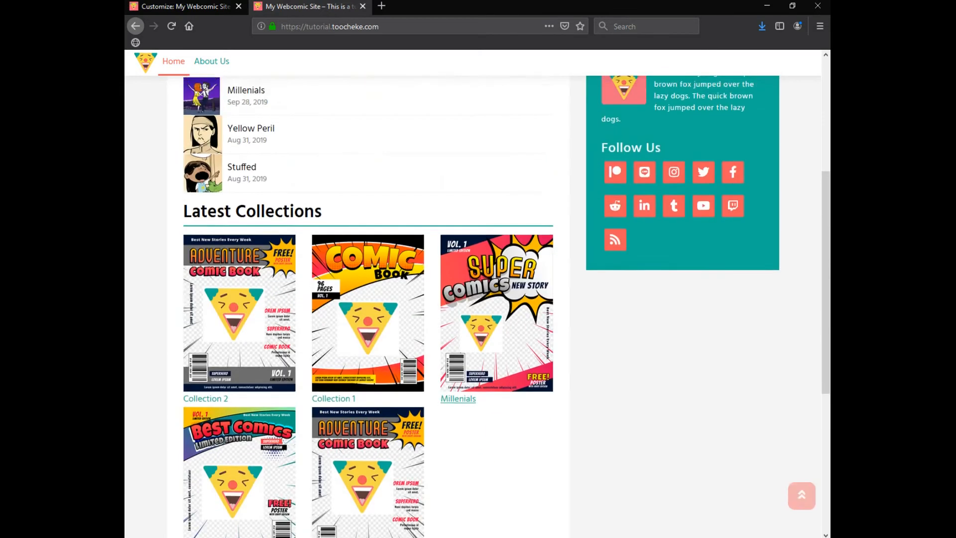
Preview the other home page layouts in the Customizer, then choose the comic layout with posts and a sidebar below and publish it
{"action": "left_click", "coordinate": [186, 6]}
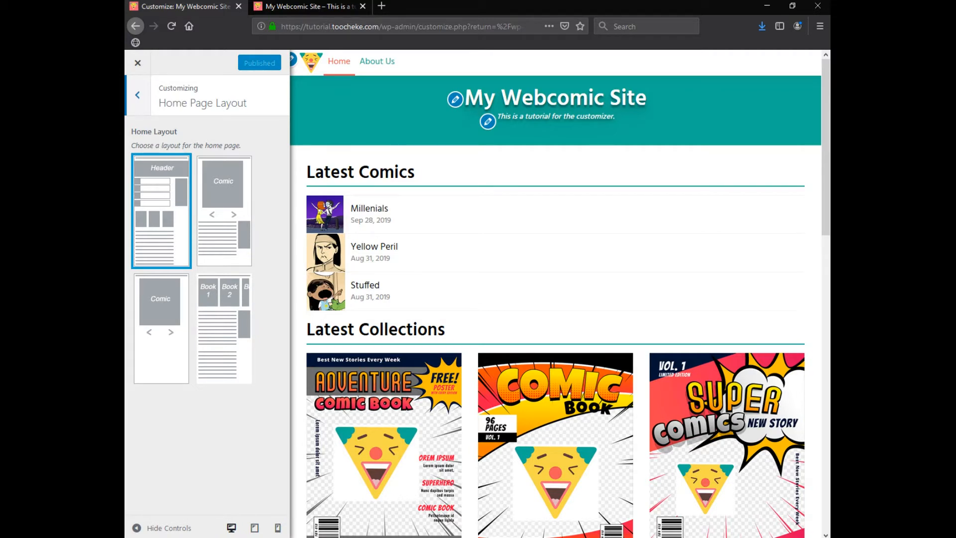
{"action": "left_click", "coordinate": [224, 211]}
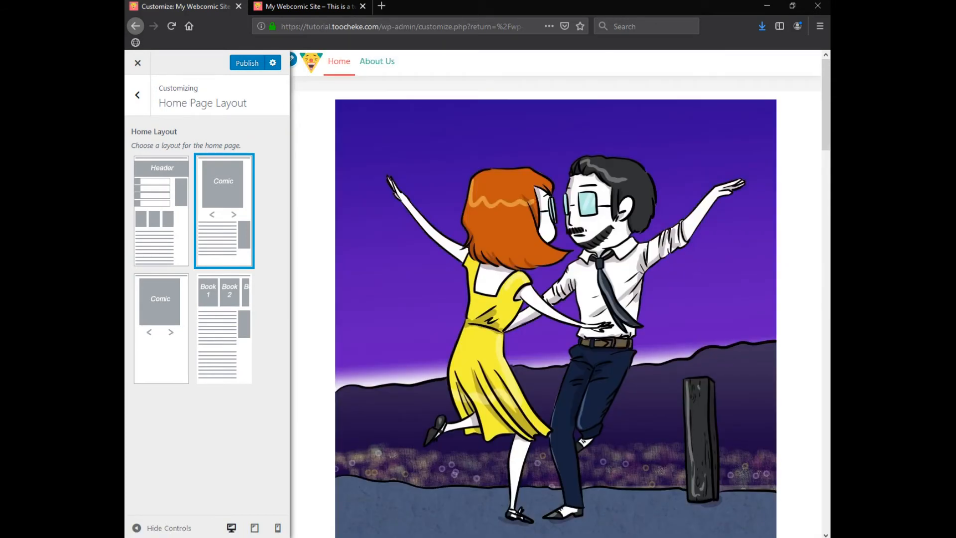
{"action": "left_click", "coordinate": [162, 329]}
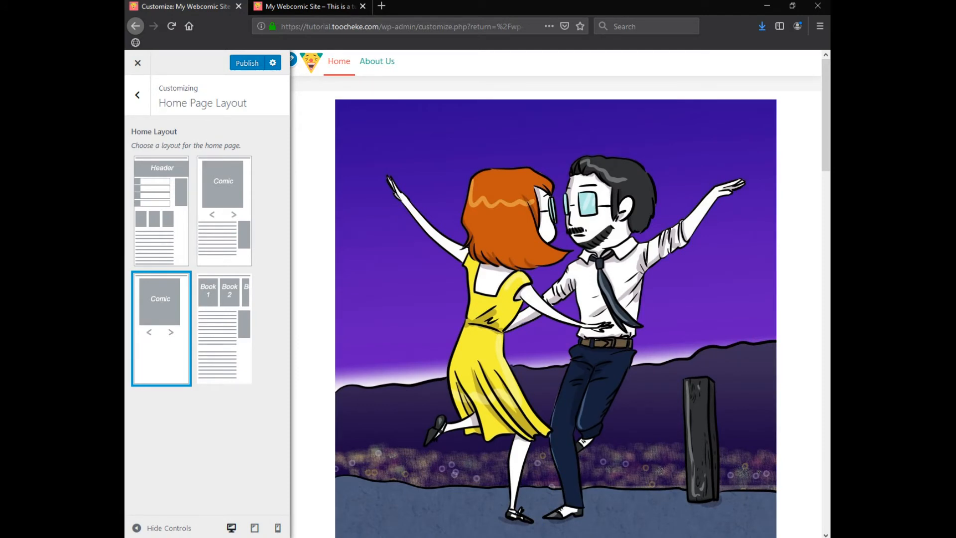
{"action": "left_click", "coordinate": [224, 329]}
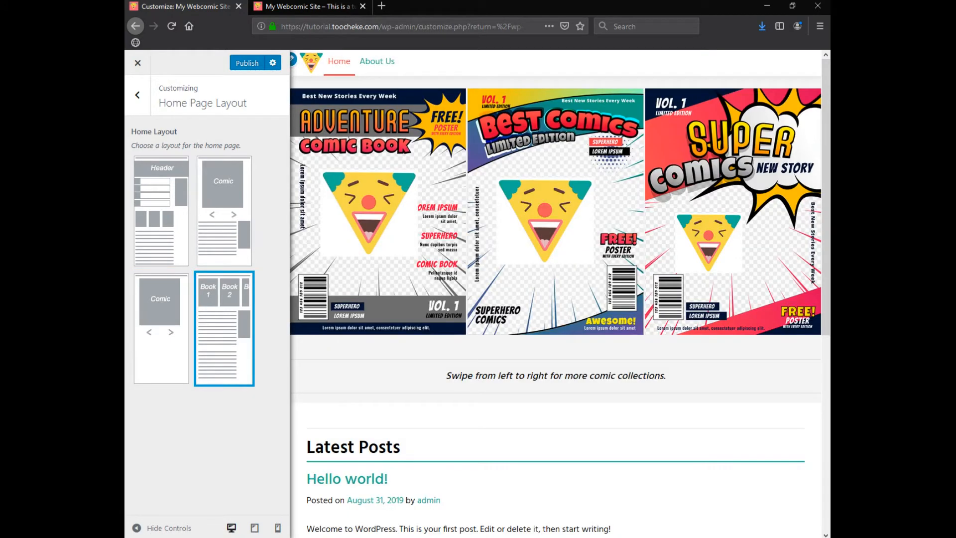
{"action": "left_click", "coordinate": [224, 212]}
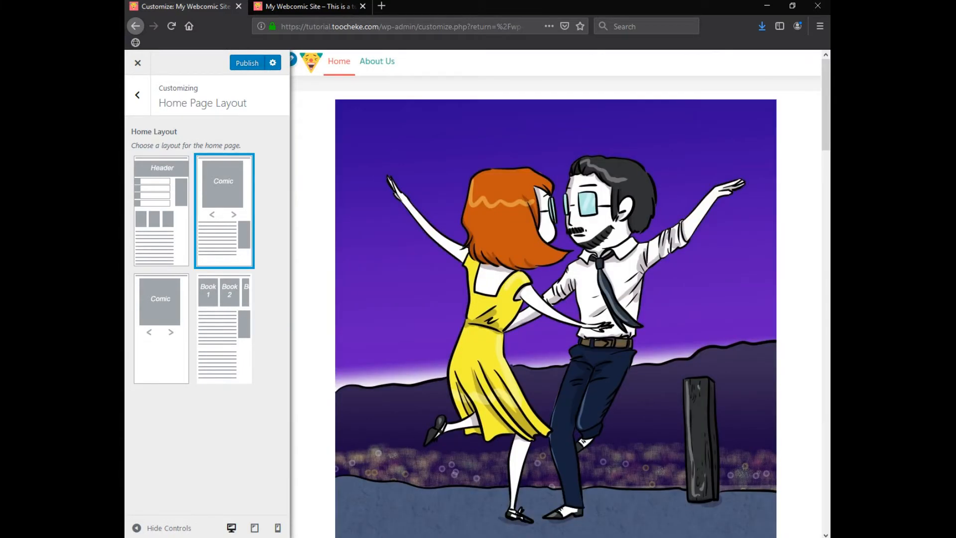
{"action": "left_click", "coordinate": [247, 63]}
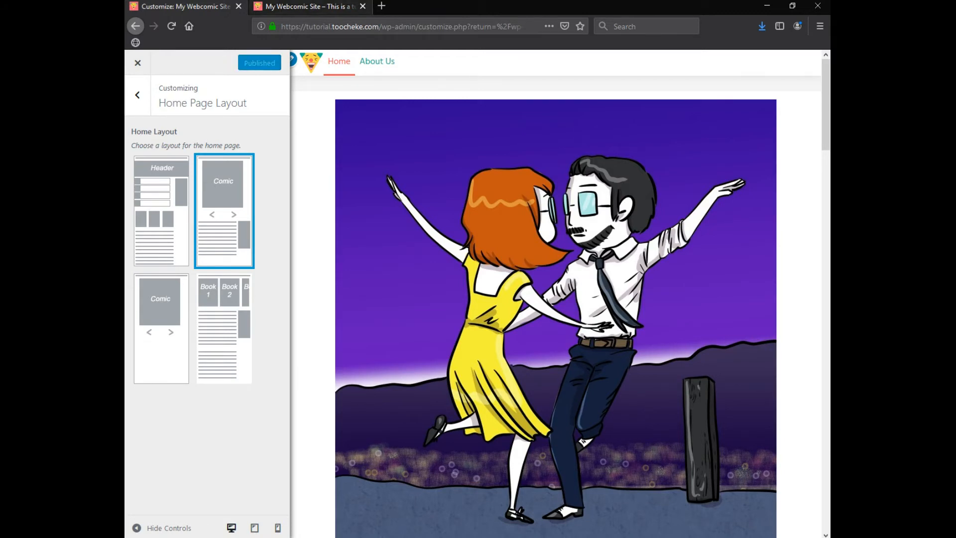
Reload the live home page and look over the comic, Latest Posts and sidebar in the new layout
{"action": "left_click", "coordinate": [310, 7]}
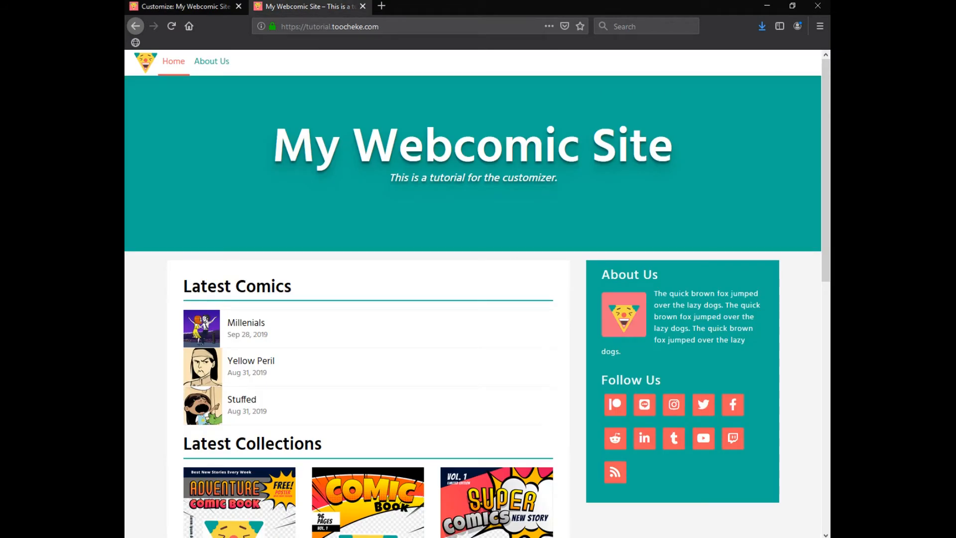
{"action": "left_click", "coordinate": [171, 26]}
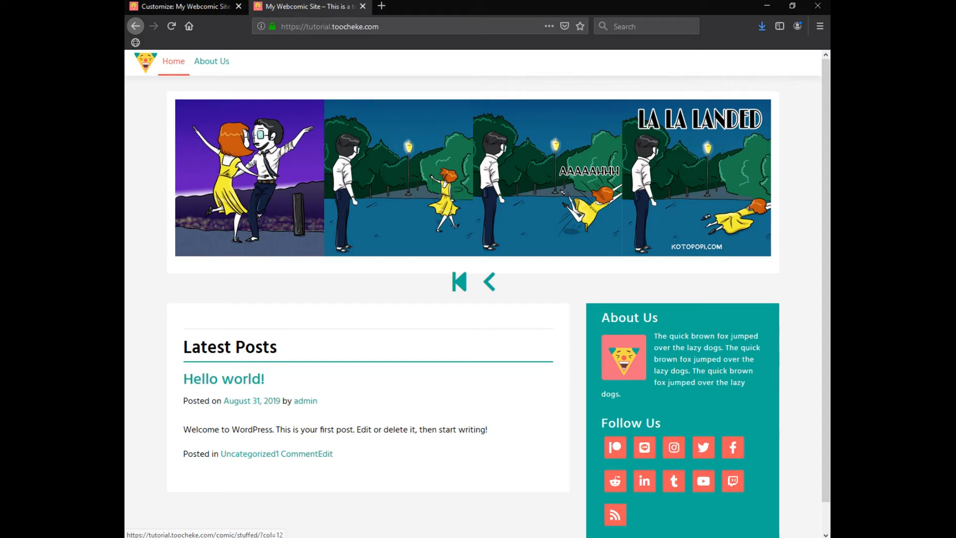
{"action": "scroll", "coordinate": [477, 293], "scroll_direction": "down", "scroll_amount": 1}
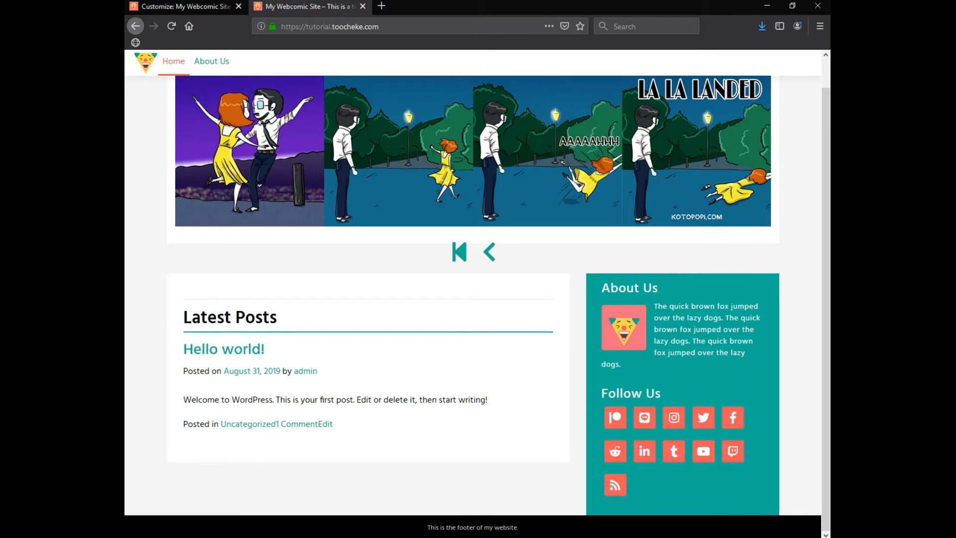
{"action": "scroll", "coordinate": [473, 294], "scroll_direction": "up", "scroll_amount": 1}
Go back through the earlier comics from the live home page, viewing Yellow Peril and Stuffed
{"action": "left_click", "coordinate": [489, 281]}
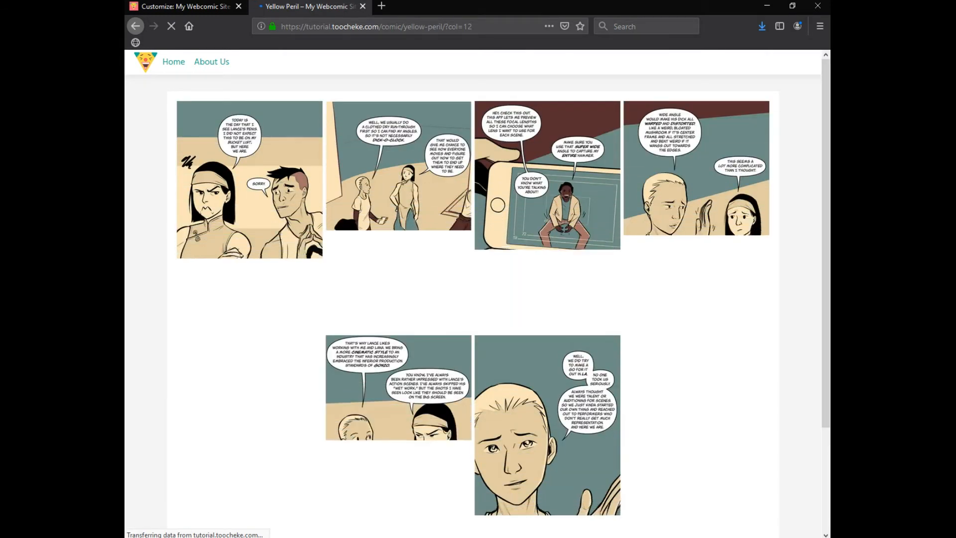
{"action": "scroll", "coordinate": [473, 293], "scroll_direction": "down", "scroll_amount": 4}
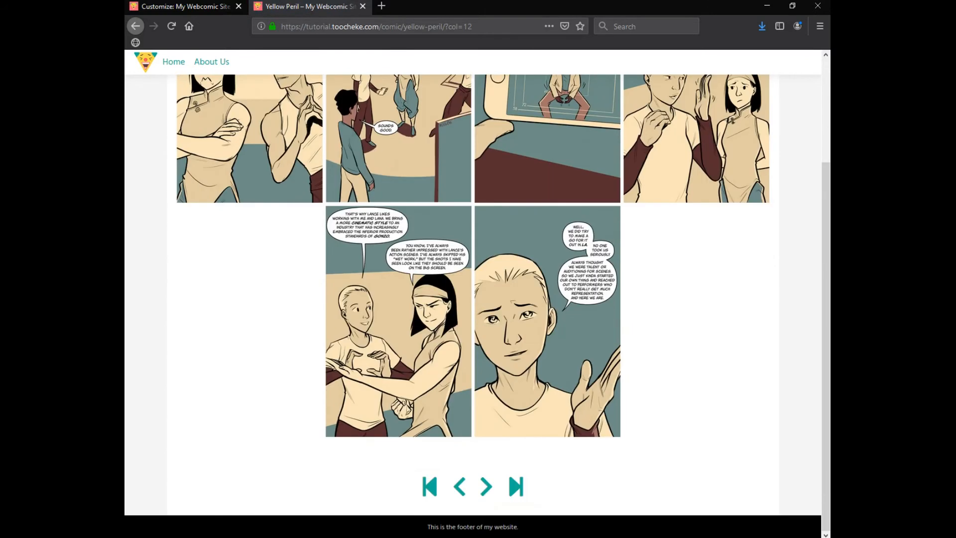
{"action": "left_click", "coordinate": [459, 486]}
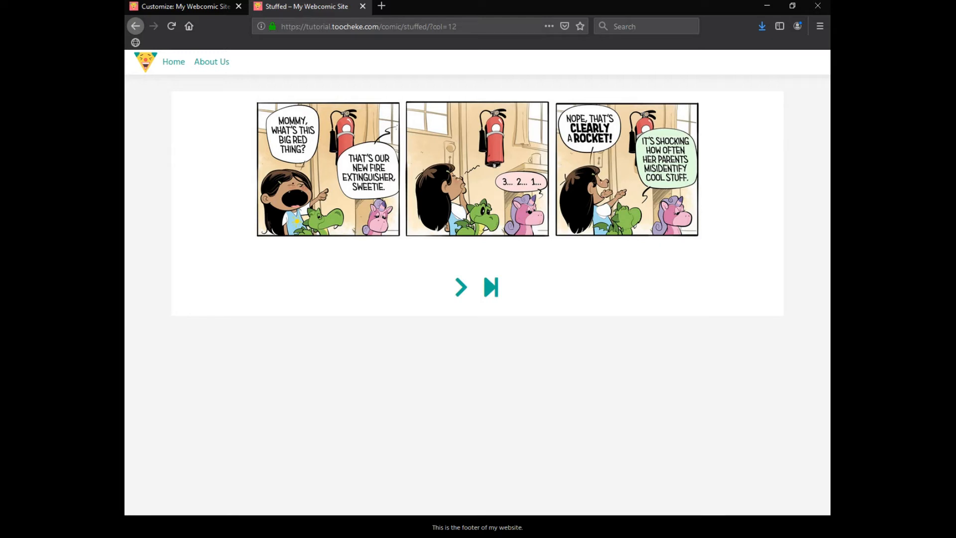
Check the live About Us page, then return to the home page
{"action": "left_click", "coordinate": [173, 61]}
{"action": "left_click", "coordinate": [211, 60]}
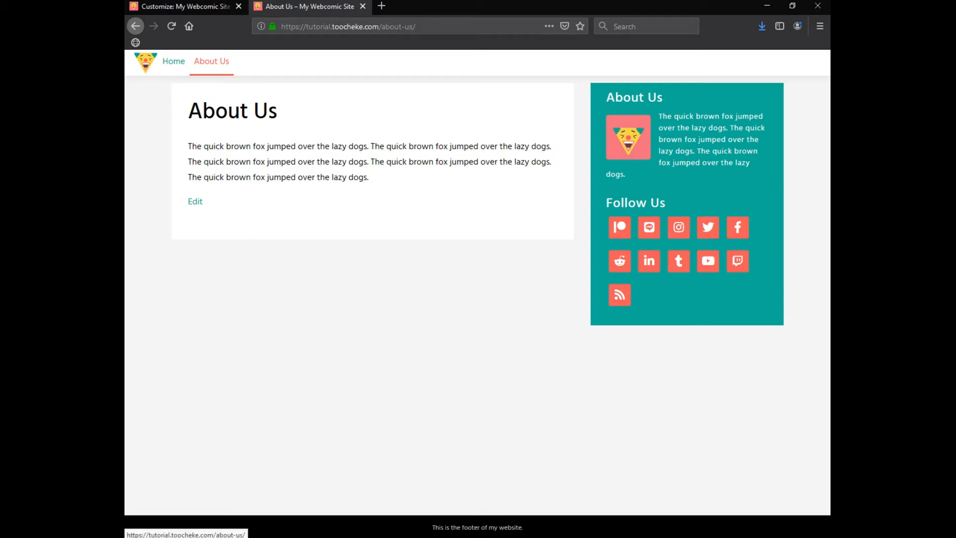
{"action": "left_click", "coordinate": [174, 62]}
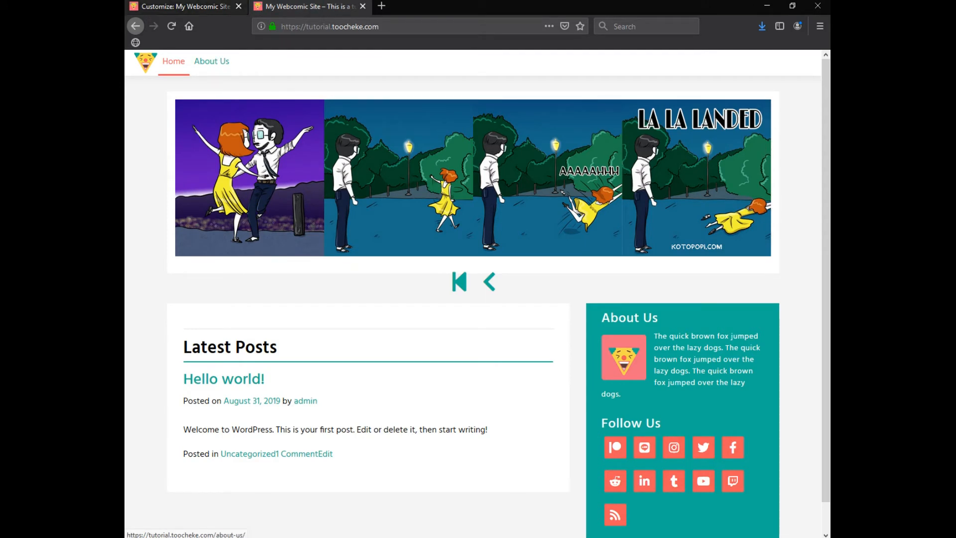
Set the home page in the Customizer to the comic-only layout without posts or sidebar and publish it
{"action": "left_click", "coordinate": [182, 6]}
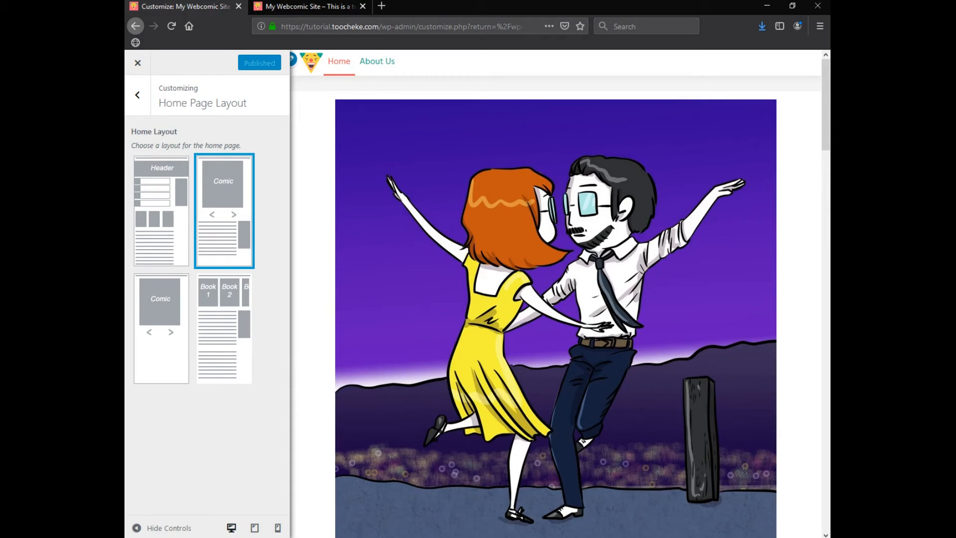
{"action": "left_click", "coordinate": [161, 329]}
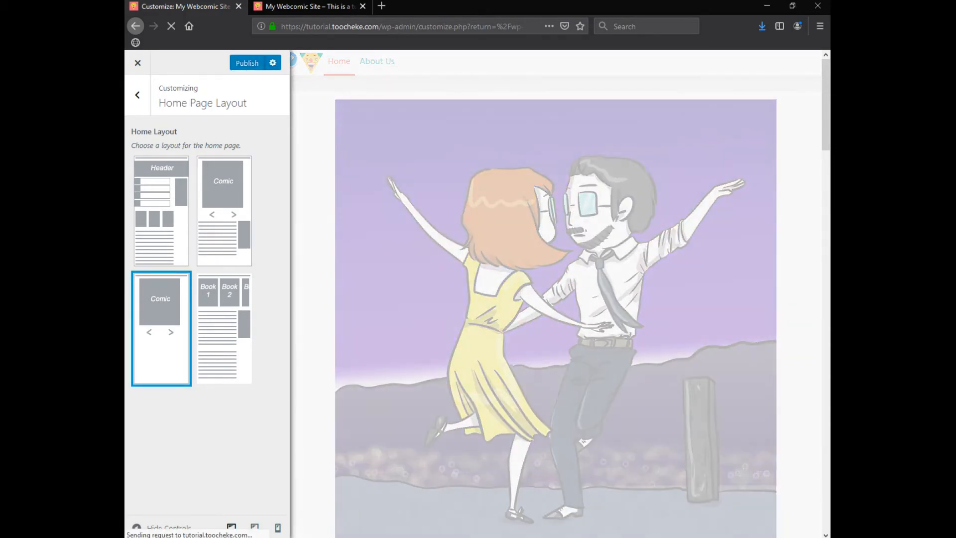
{"action": "left_click", "coordinate": [247, 63]}
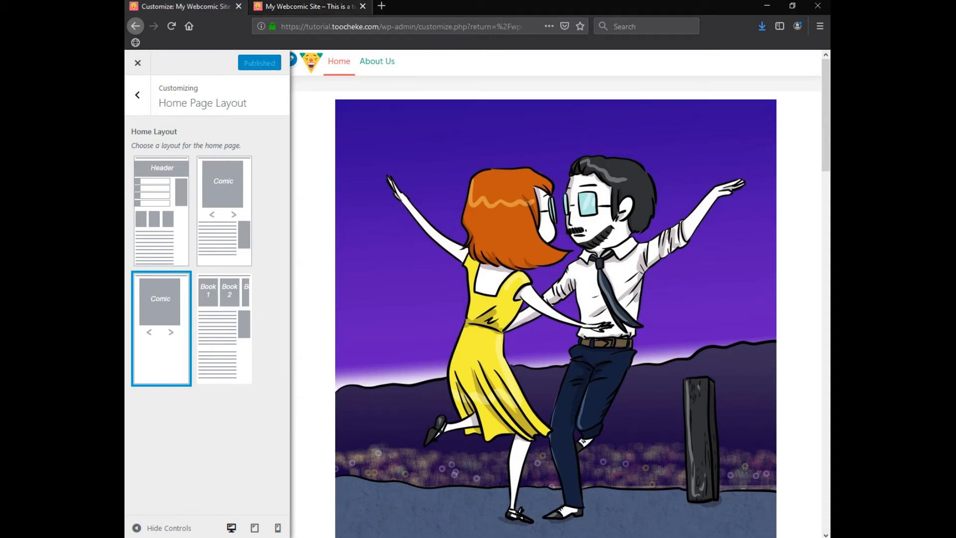
Reload the live home page in the comic-only layout, view the previous comic Yellow Peril and return home
{"action": "left_click", "coordinate": [310, 6]}
{"action": "left_click", "coordinate": [171, 26]}
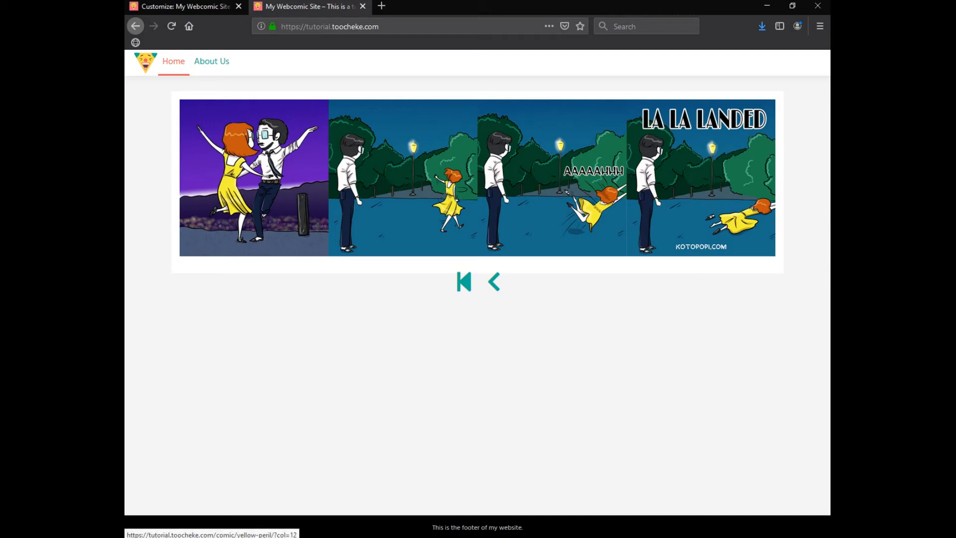
{"action": "left_click", "coordinate": [494, 282]}
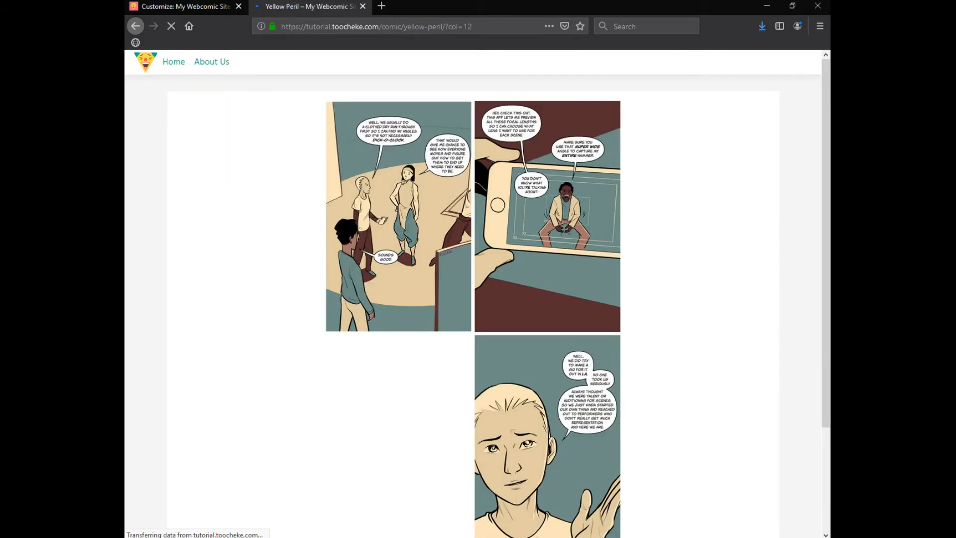
{"action": "scroll", "coordinate": [473, 306], "scroll_direction": "down", "scroll_amount": 3}
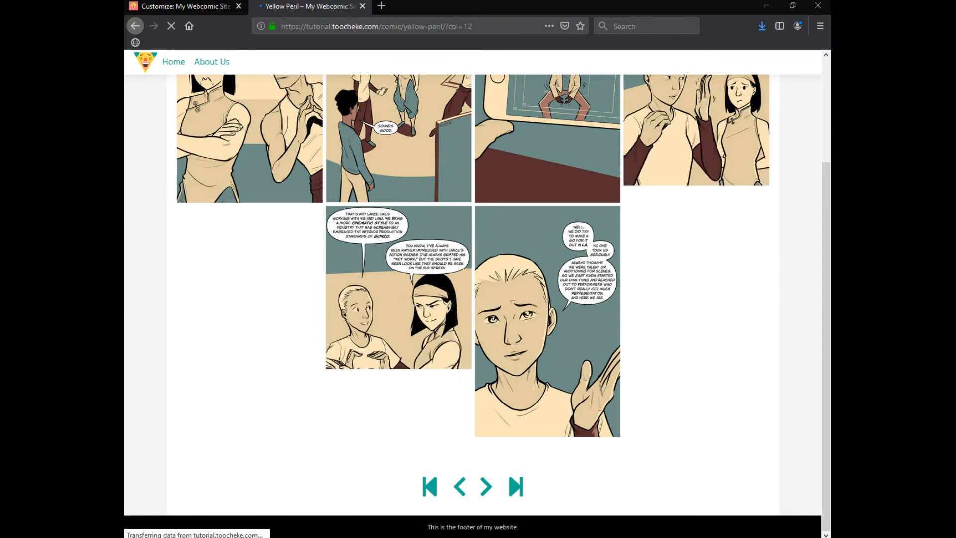
{"action": "left_click", "coordinate": [173, 61]}
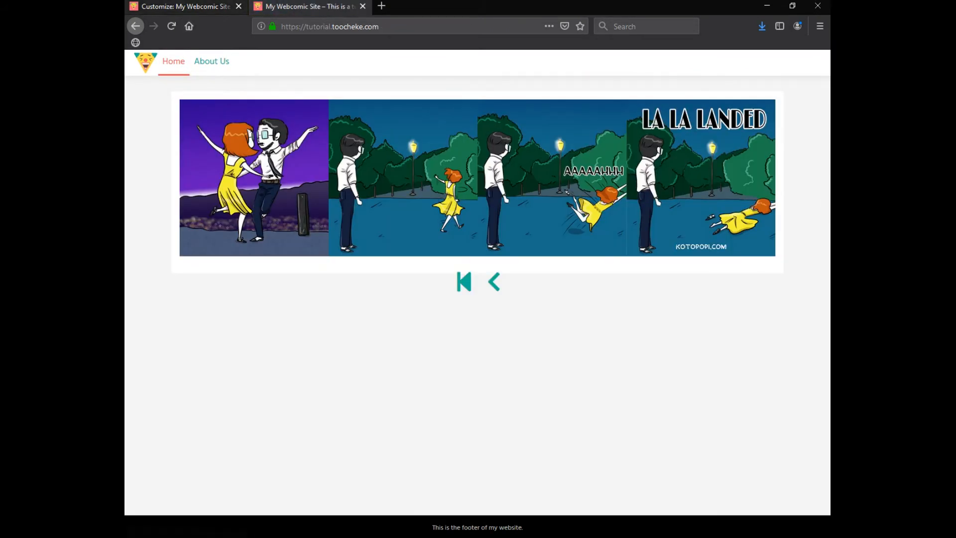
Set the home page in the Customizer to the layout with a row of books above the posts and sidebar and publish it
{"action": "left_click", "coordinate": [185, 7]}
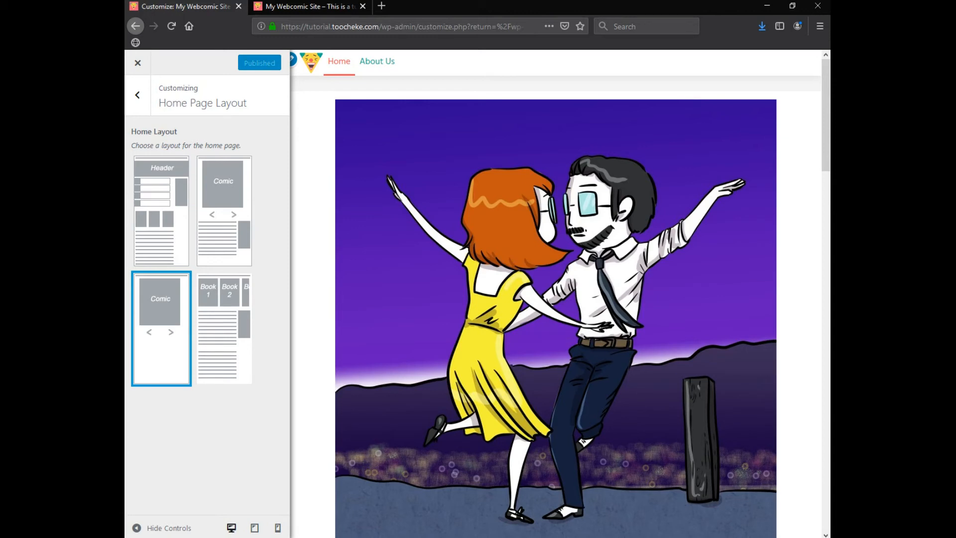
{"action": "left_click", "coordinate": [224, 329]}
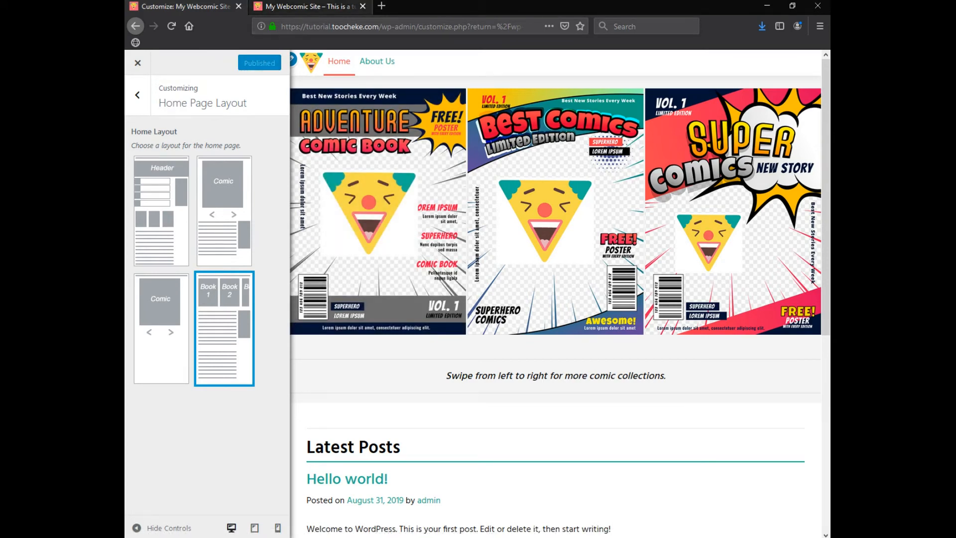
Reload the live home page and look over the comic collections row, Latest Posts and sidebar
{"action": "left_click", "coordinate": [310, 7]}
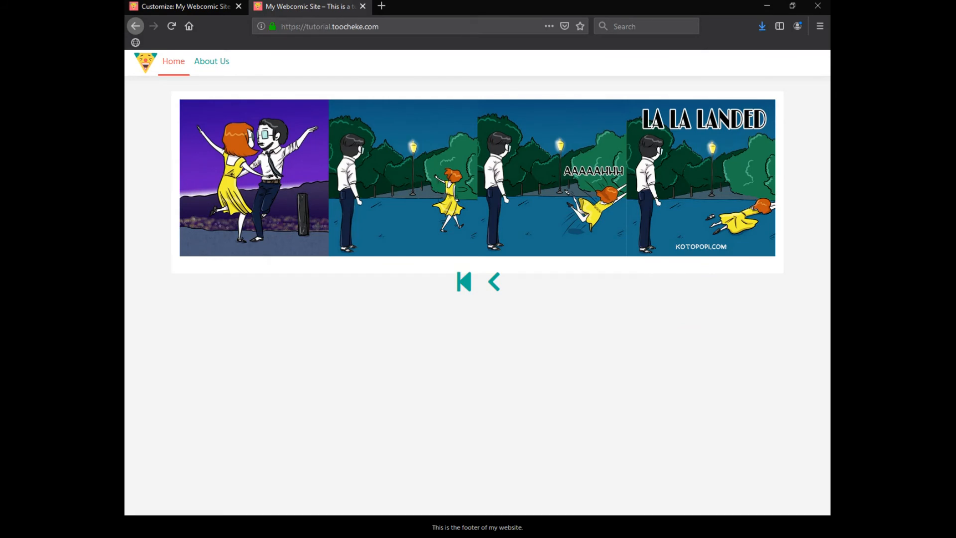
{"action": "left_click", "coordinate": [171, 27]}
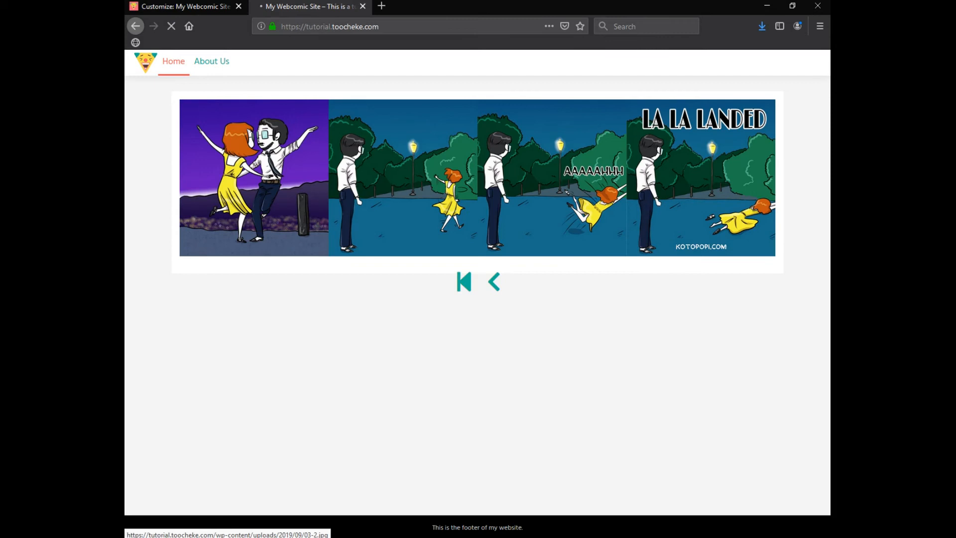
{"action": "scroll", "coordinate": [477, 299], "scroll_direction": "down", "scroll_amount": 3}
{"action": "scroll", "coordinate": [477, 299], "scroll_direction": "up", "scroll_amount": 2}
{"action": "scroll", "coordinate": [477, 299], "scroll_direction": "up", "scroll_amount": 1}
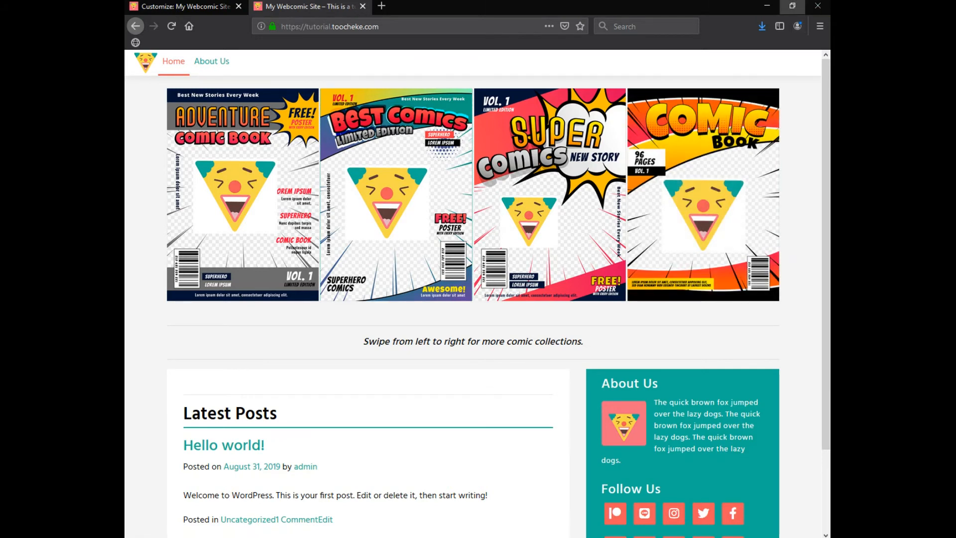
Preview the live home page at phone size in Responsive Design Mode, look through it and exit the mode
{"action": "left_click", "coordinate": [819, 26]}
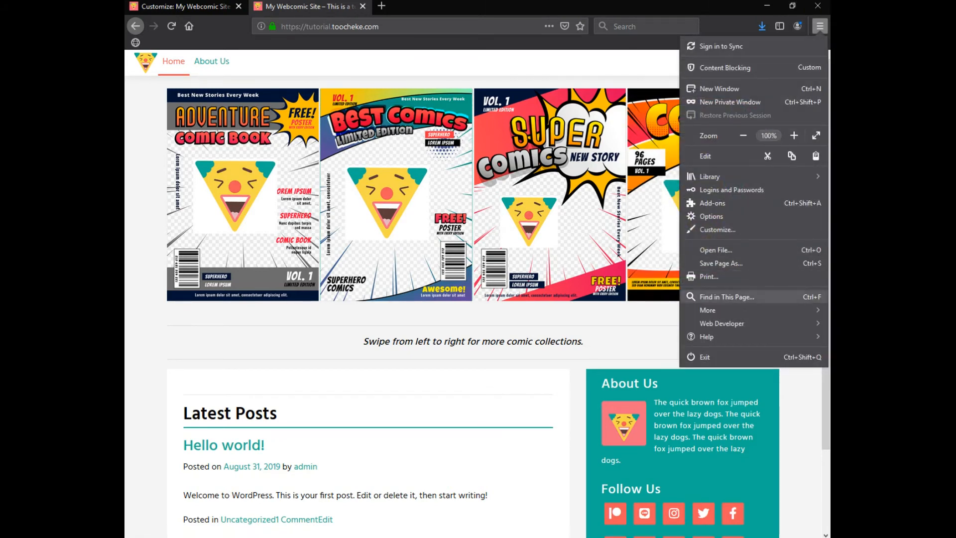
{"action": "left_click", "coordinate": [722, 323]}
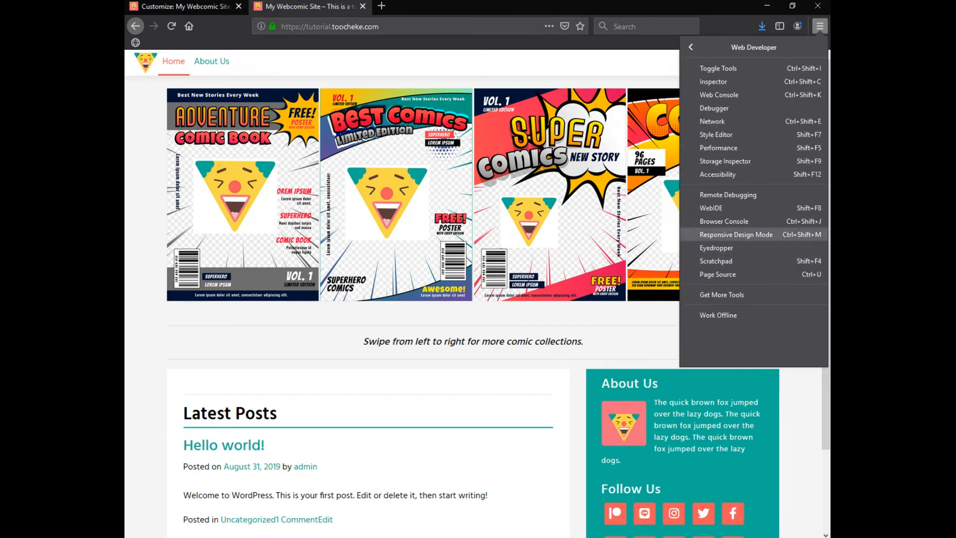
{"action": "left_click", "coordinate": [736, 234]}
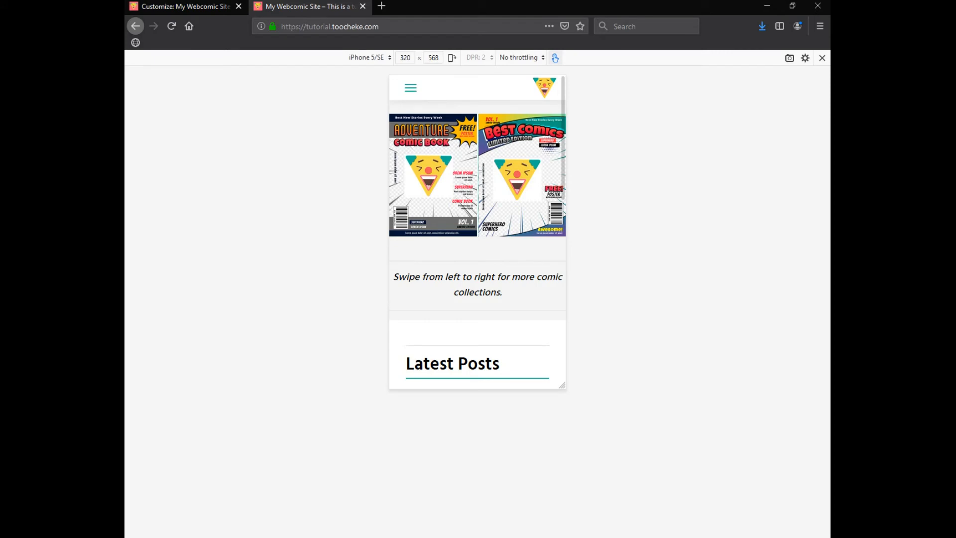
{"action": "scroll", "coordinate": [477, 229], "scroll_direction": "down", "scroll_amount": 10}
{"action": "scroll", "coordinate": [477, 230], "scroll_direction": "up", "scroll_amount": 10}
{"action": "left_click", "coordinate": [822, 57]}
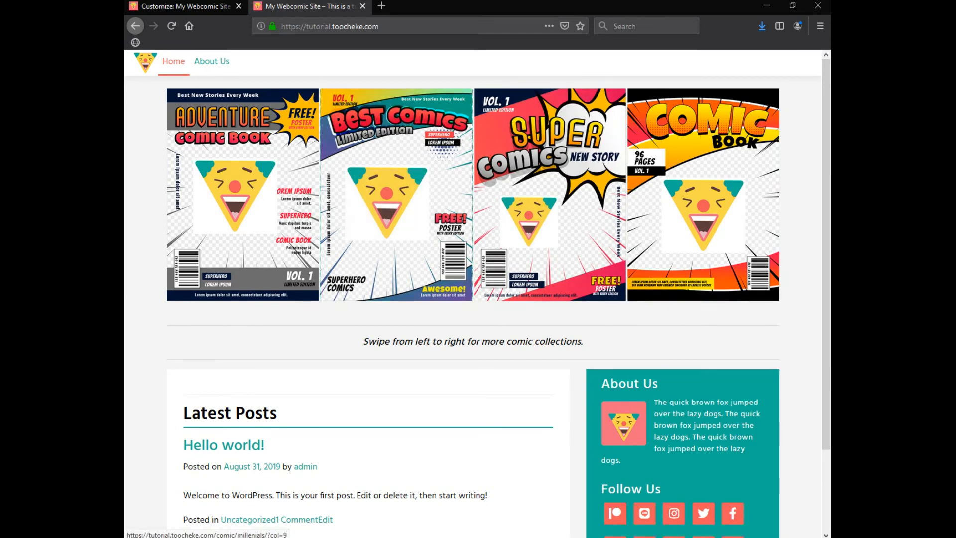
Open the Adventure Comic Book collection on the live home page, read its Yellow Peril comic and return home
{"action": "scroll", "coordinate": [474, 299], "scroll_direction": "down", "scroll_amount": 3}
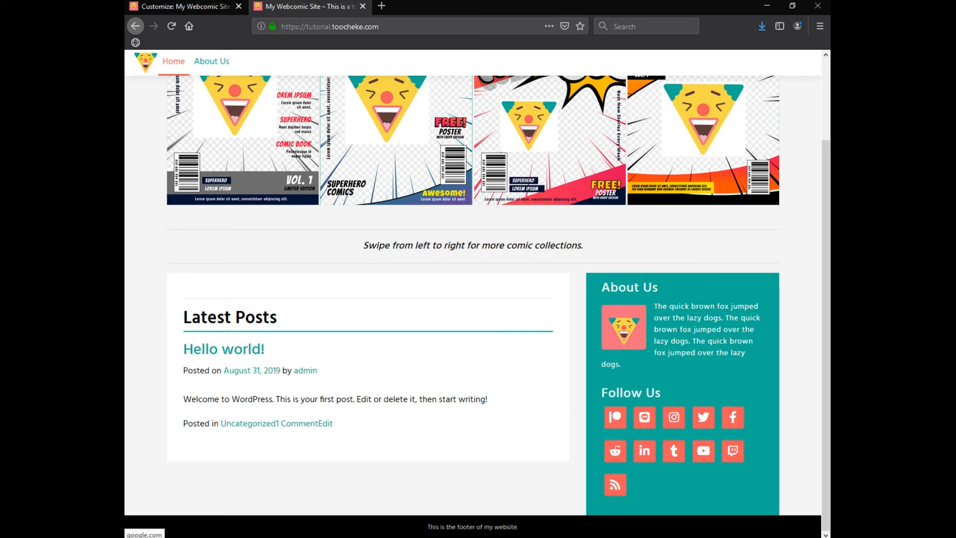
{"action": "scroll", "coordinate": [473, 299], "scroll_direction": "up", "scroll_amount": 3}
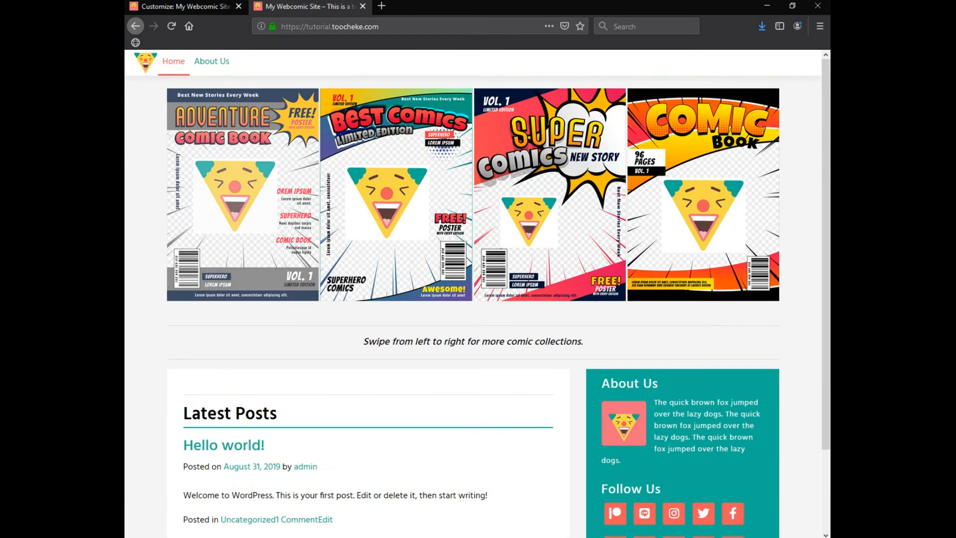
{"action": "left_click", "coordinate": [230, 224]}
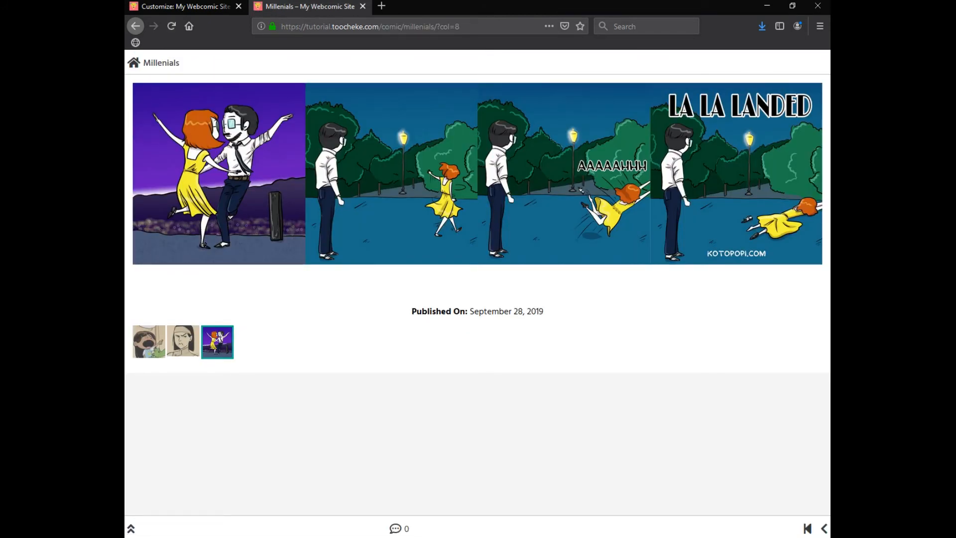
{"action": "left_click", "coordinate": [184, 341]}
{"action": "scroll", "coordinate": [183, 341], "scroll_direction": "down", "scroll_amount": 1}
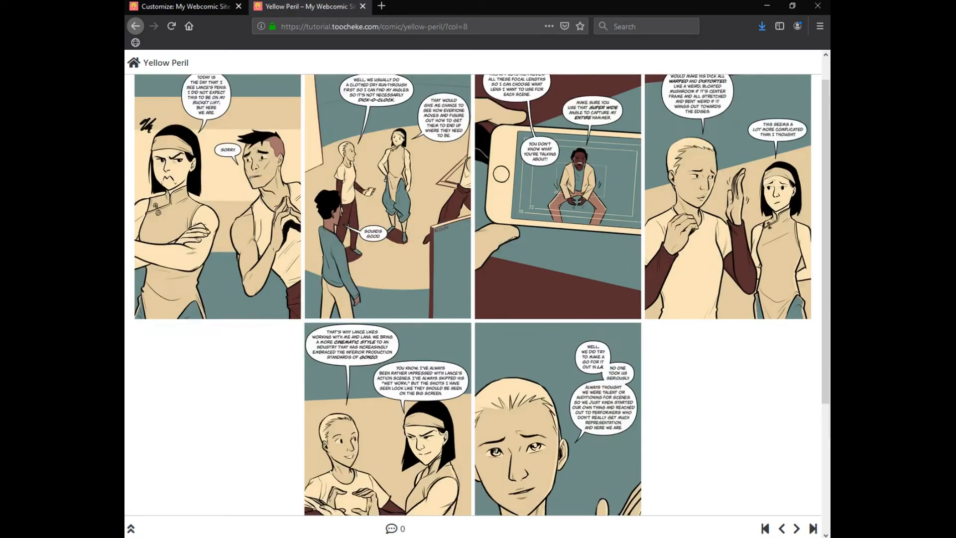
{"action": "scroll", "coordinate": [184, 341], "scroll_direction": "down", "scroll_amount": 3}
{"action": "scroll", "coordinate": [184, 341], "scroll_direction": "up", "scroll_amount": 3}
{"action": "left_click", "coordinate": [134, 62]}
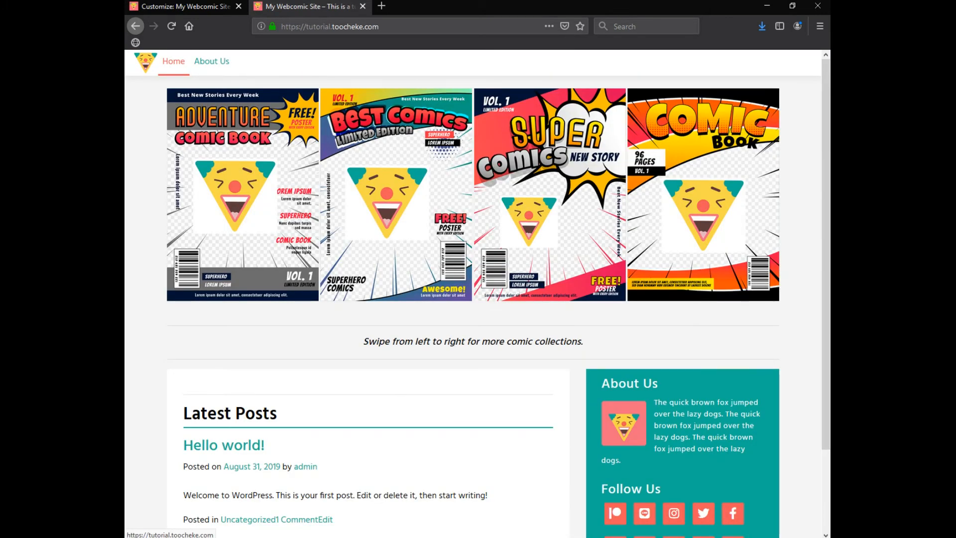
Set the home page in the Customizer to the layout with header, comic list and sidebar, publish it and open the Comic Page Layout settings
{"action": "left_click", "coordinate": [181, 6]}
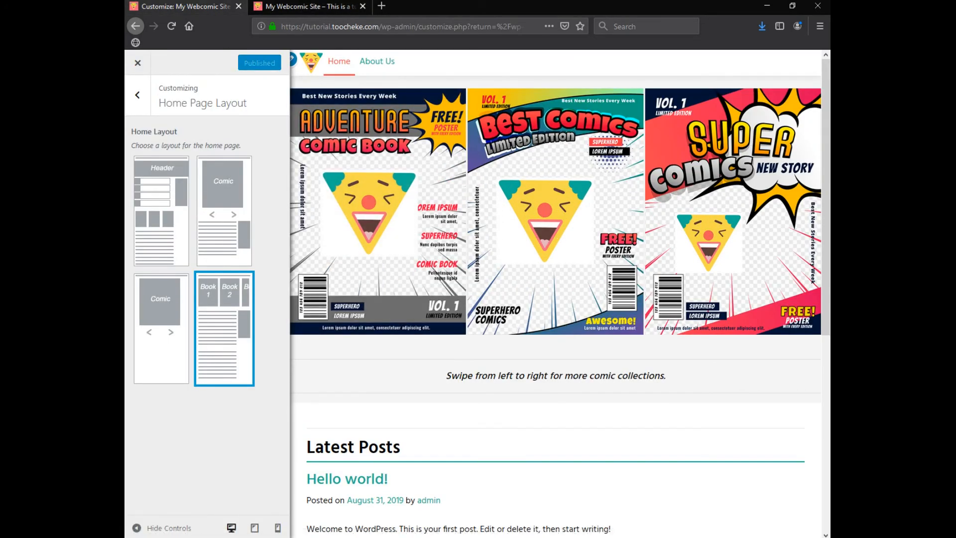
{"action": "left_click", "coordinate": [161, 211]}
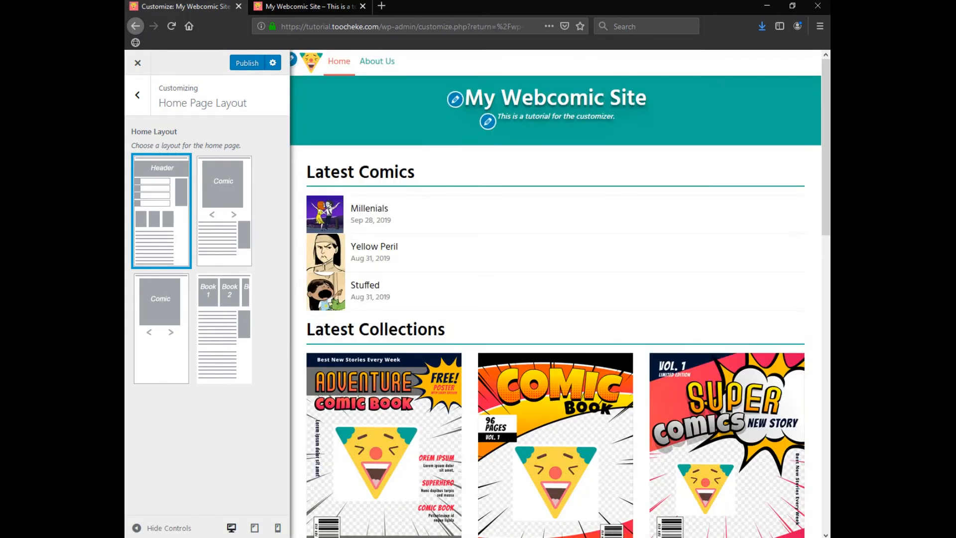
{"action": "left_click", "coordinate": [247, 63]}
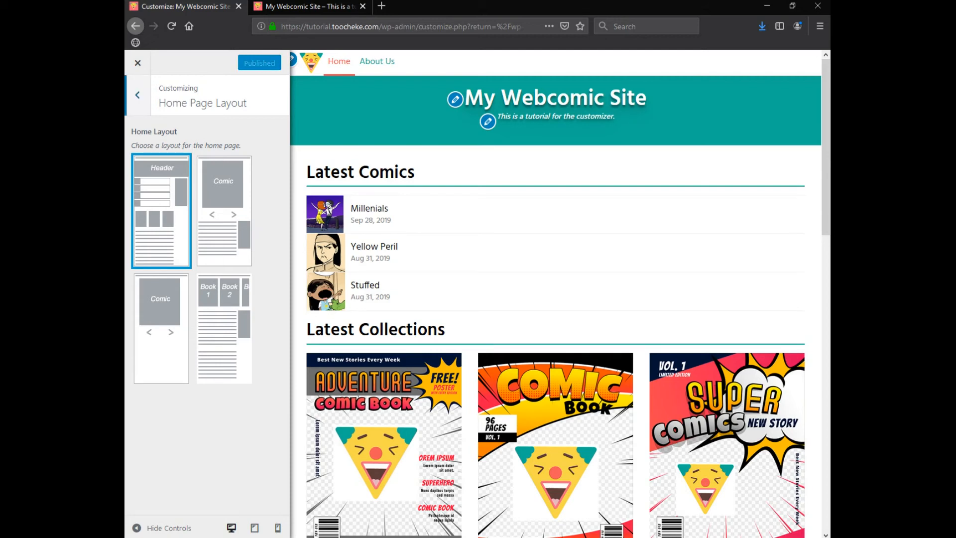
{"action": "left_click", "coordinate": [137, 95]}
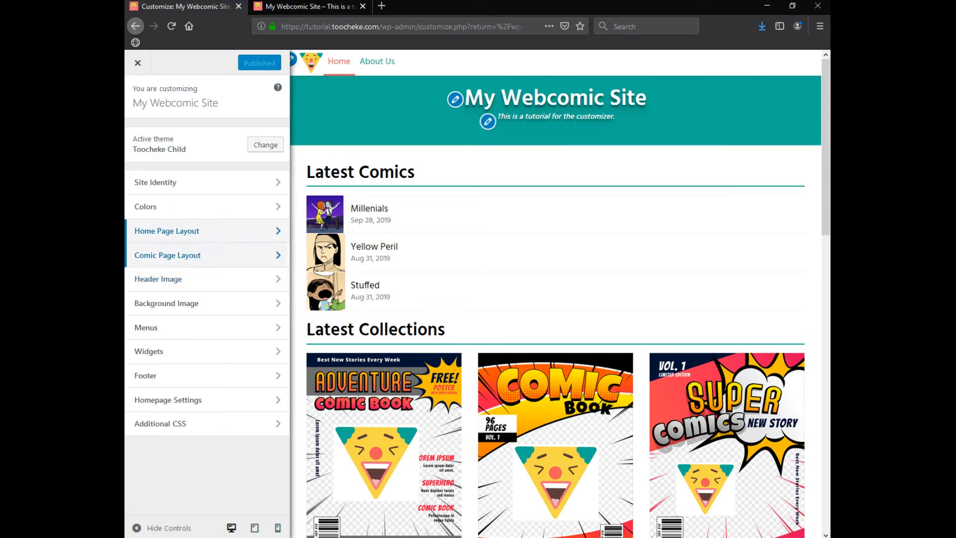
{"action": "left_click", "coordinate": [180, 253]}
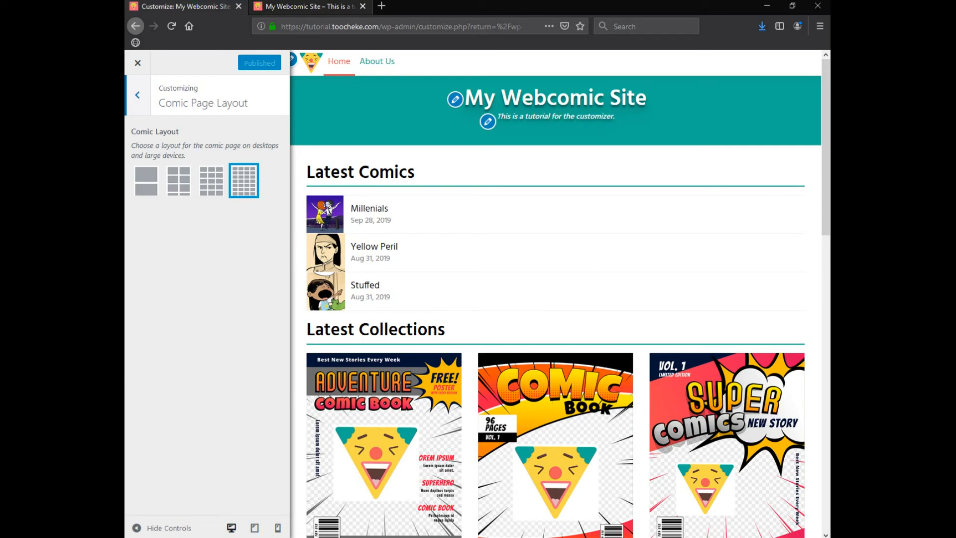
Reload the live home page in the header layout and open the Millenials comic from Latest Comics
{"action": "left_click", "coordinate": [309, 6]}
{"action": "key", "text": "F5"}
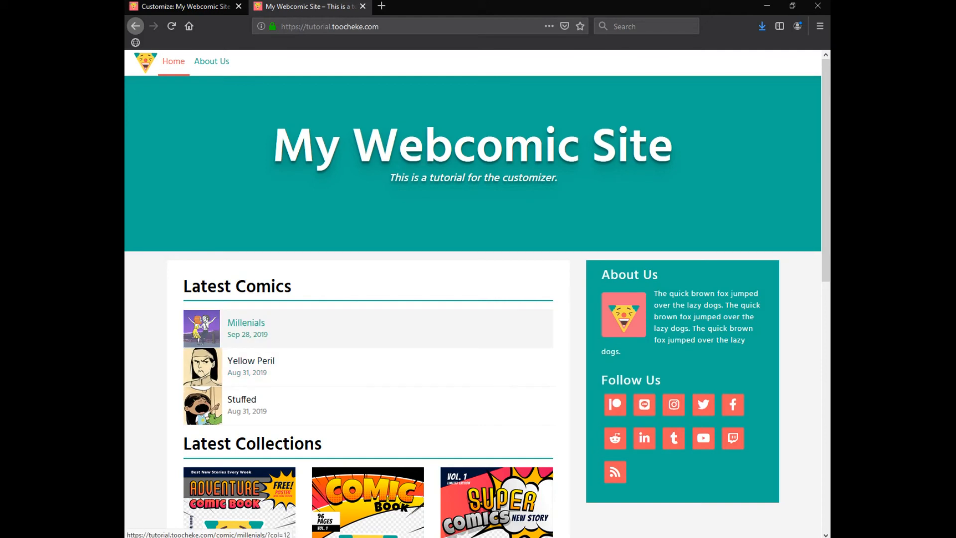
{"action": "left_click", "coordinate": [246, 323]}
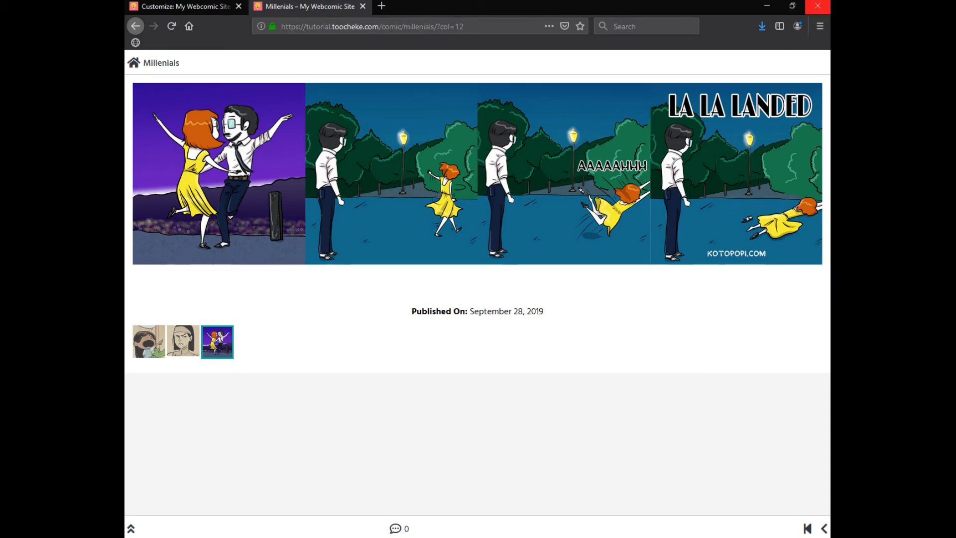
Preview the Millenials comic at phone size in Responsive Design Mode and look through its stacked panels and comic thumbnails
{"action": "left_click", "coordinate": [820, 26]}
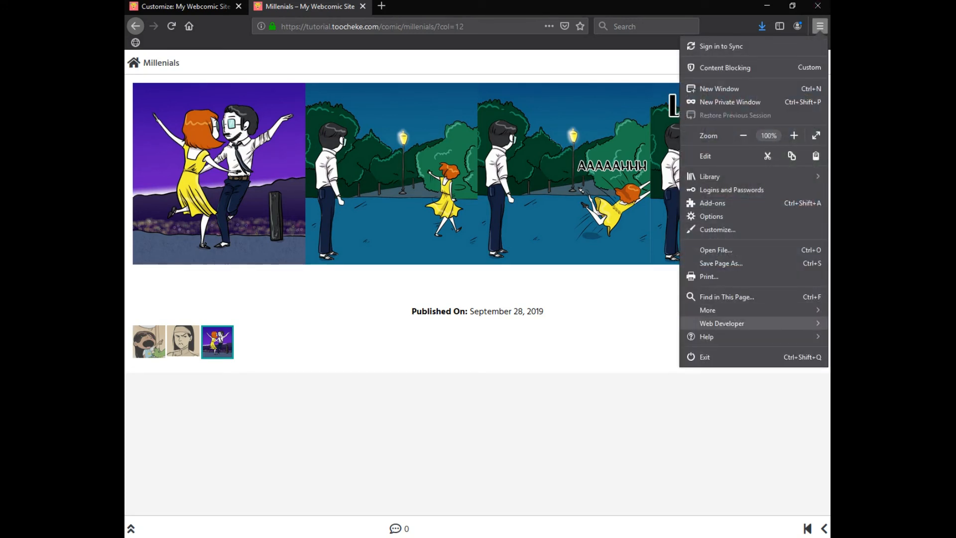
{"action": "left_click", "coordinate": [721, 324]}
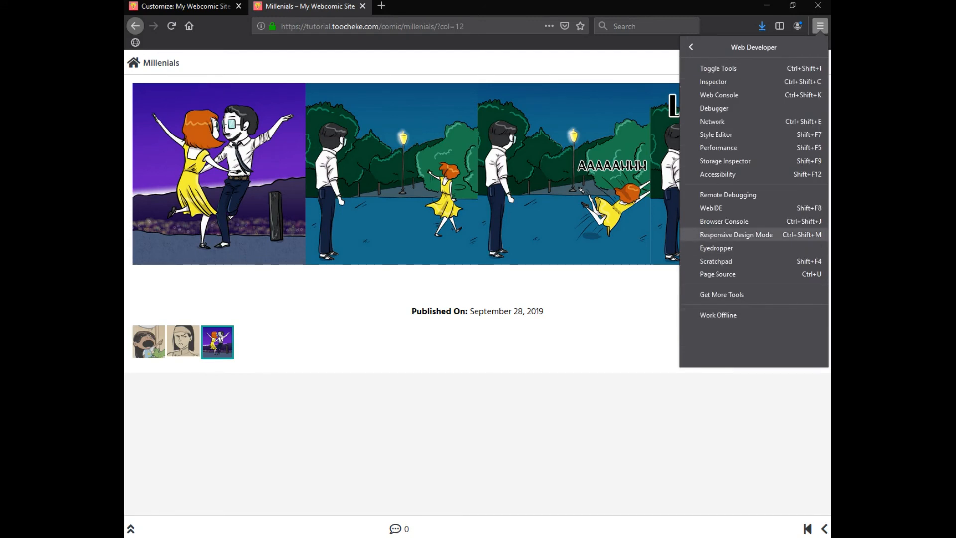
{"action": "left_click", "coordinate": [736, 235]}
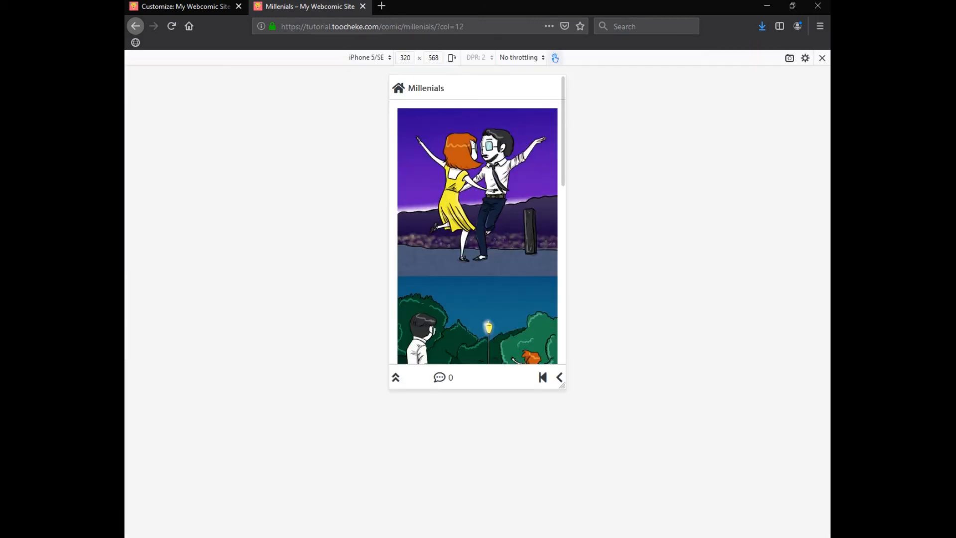
{"action": "scroll", "coordinate": [478, 231], "scroll_direction": "down", "scroll_amount": 10}
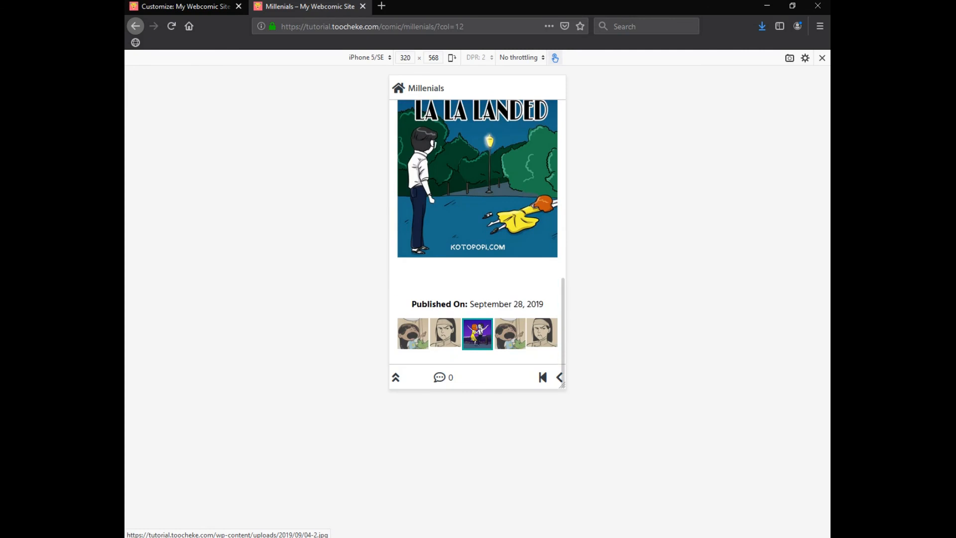
{"action": "scroll", "coordinate": [478, 232], "scroll_direction": "up", "scroll_amount": 10}
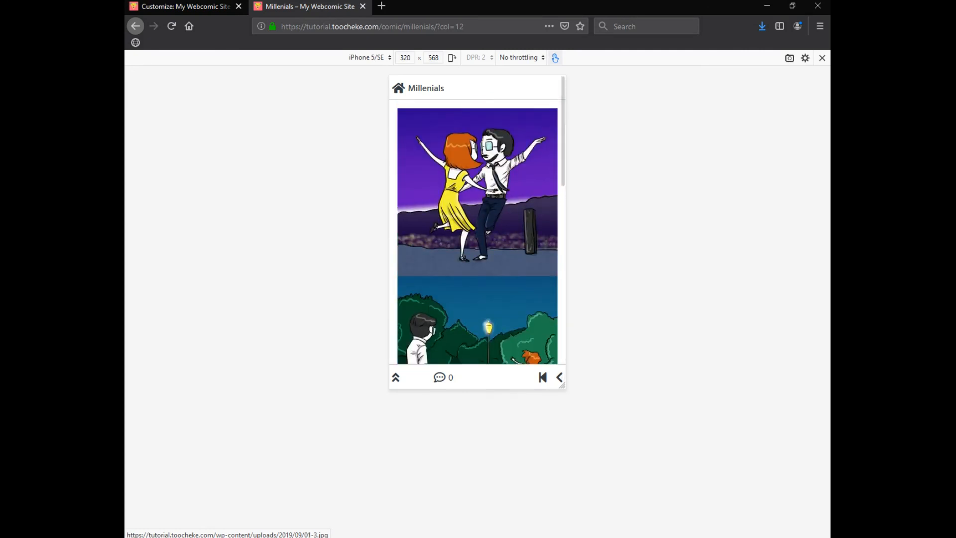
{"action": "scroll", "coordinate": [478, 232], "scroll_direction": "down", "scroll_amount": 8}
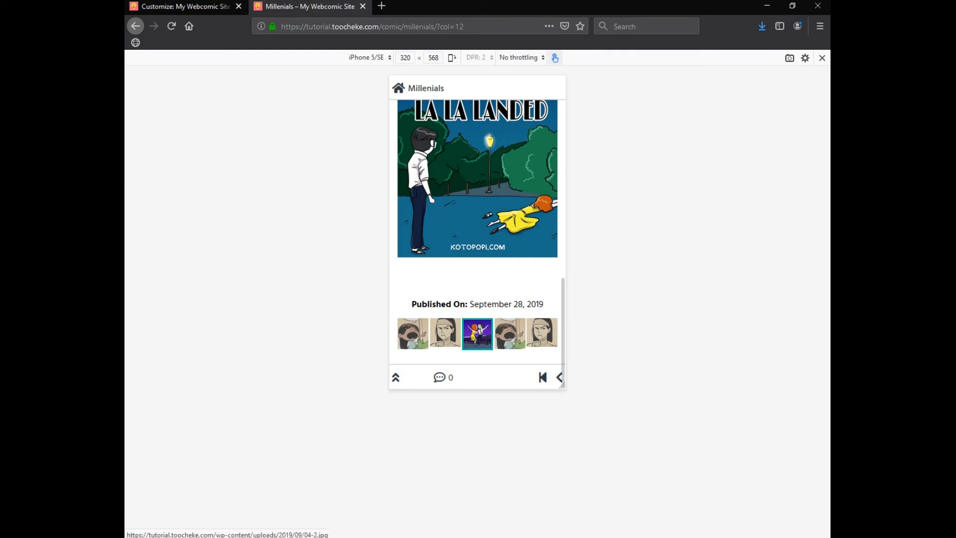
{"action": "scroll", "coordinate": [478, 231], "scroll_direction": "up", "scroll_amount": 5}
{"action": "scroll", "coordinate": [478, 231], "scroll_direction": "down", "scroll_amount": 6}
{"action": "scroll", "coordinate": [478, 231], "scroll_direction": "up", "scroll_amount": 2}
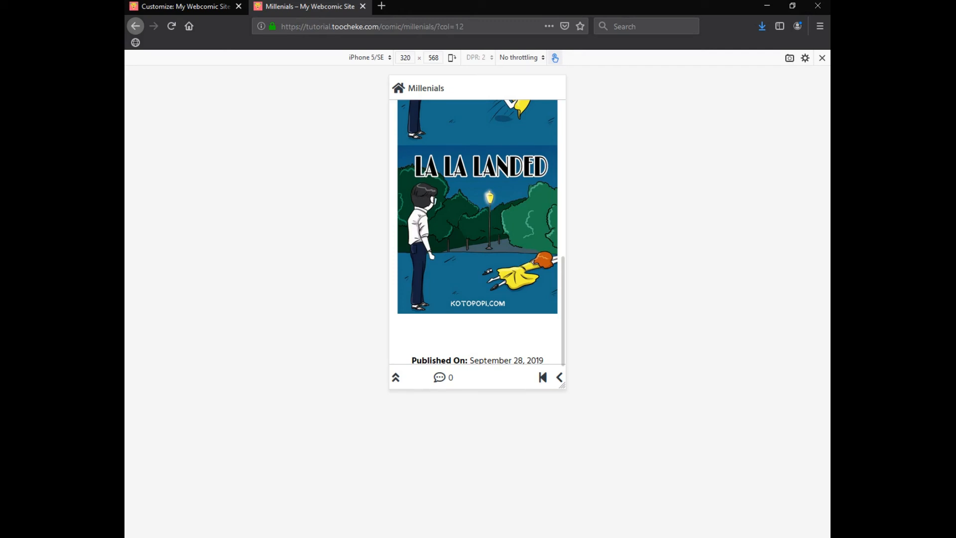
Go to the previous comic, Yellow Peril, in the phone preview and look through its panels
{"action": "left_click", "coordinate": [559, 377]}
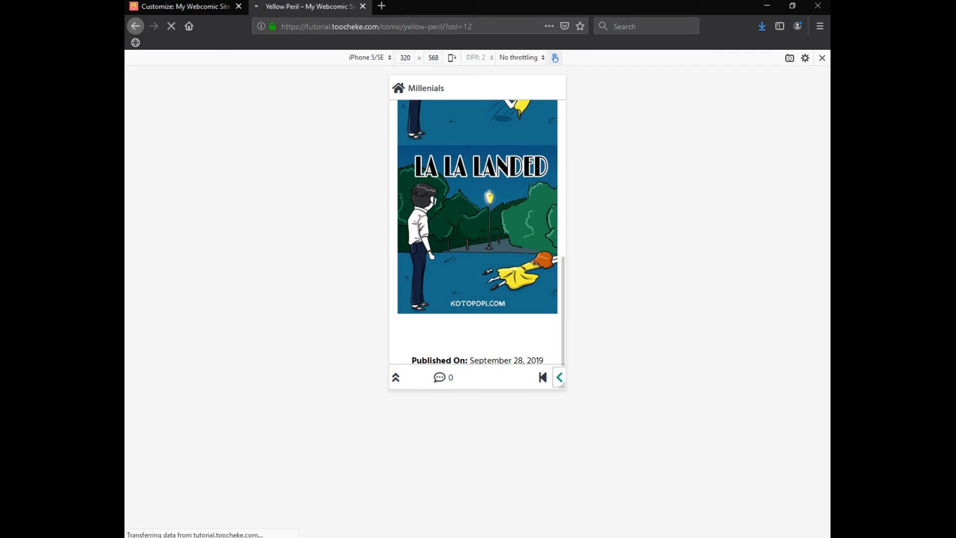
{"action": "scroll", "coordinate": [422, 327], "scroll_direction": "down", "scroll_amount": 10}
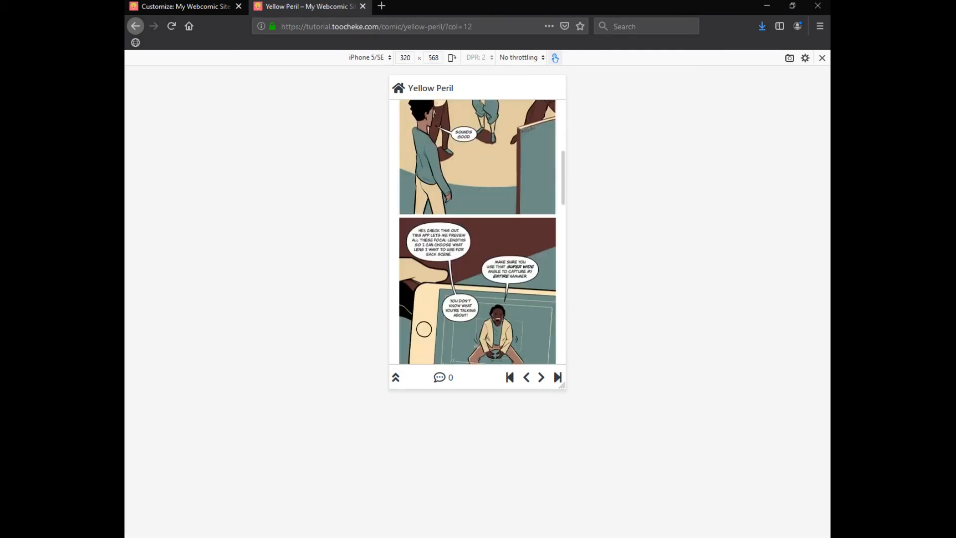
{"action": "scroll", "coordinate": [477, 232], "scroll_direction": "down", "scroll_amount": 9}
{"action": "scroll", "coordinate": [477, 232], "scroll_direction": "up", "scroll_amount": 8}
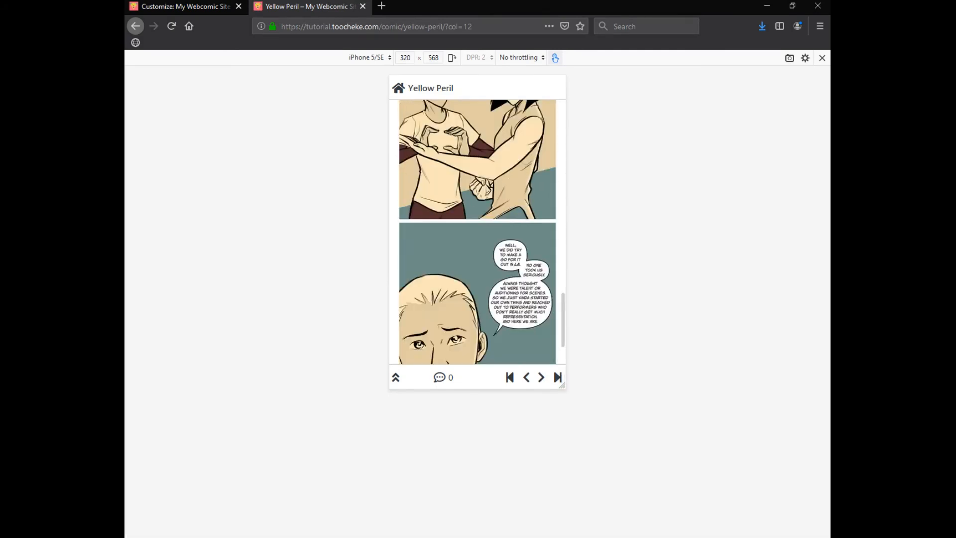
Go back one more comic to Stuffed in the phone preview and look through its panels
{"action": "left_click", "coordinate": [526, 377]}
{"action": "scroll", "coordinate": [477, 232], "scroll_direction": "down", "scroll_amount": 5}
{"action": "scroll", "coordinate": [477, 232], "scroll_direction": "up", "scroll_amount": 5}
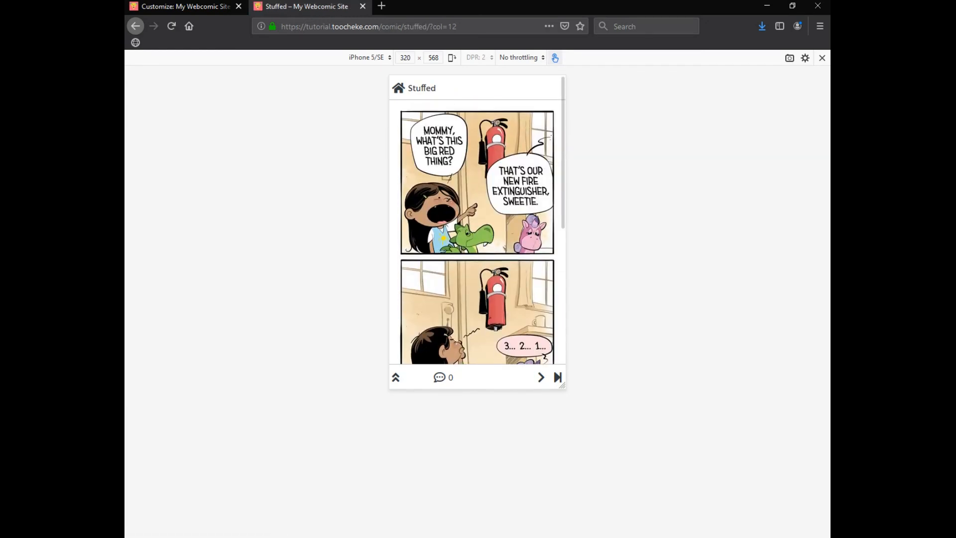
{"action": "scroll", "coordinate": [477, 231], "scroll_direction": "down", "scroll_amount": 5}
{"action": "scroll", "coordinate": [477, 231], "scroll_direction": "up", "scroll_amount": 5}
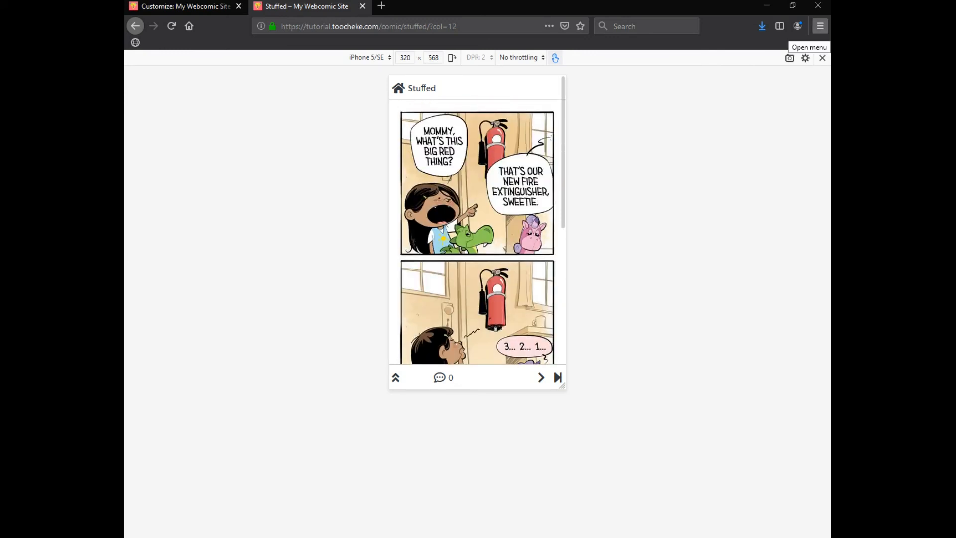
Exit Responsive Design Mode and open the Millenials comic from the thumbnails in the desktop view
{"action": "left_click", "coordinate": [820, 26]}
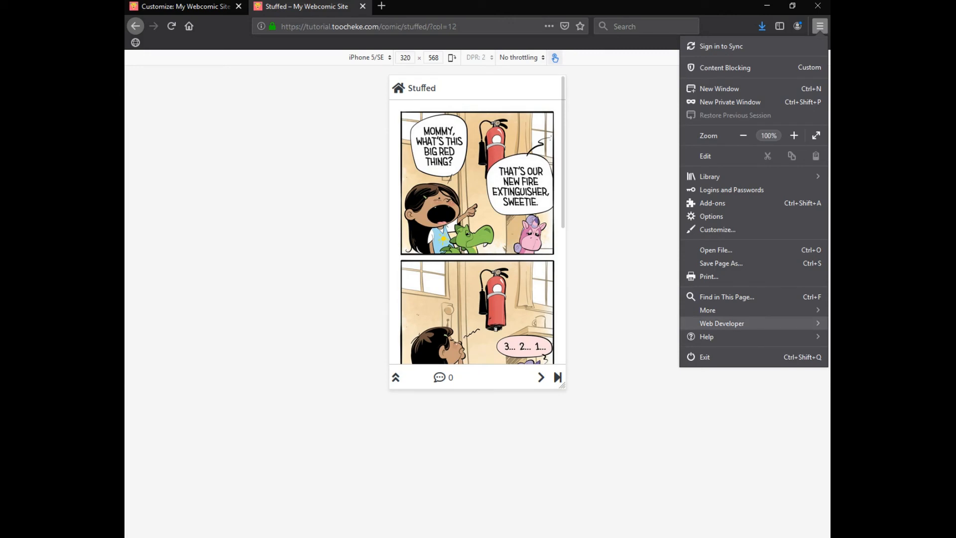
{"action": "left_click", "coordinate": [722, 323]}
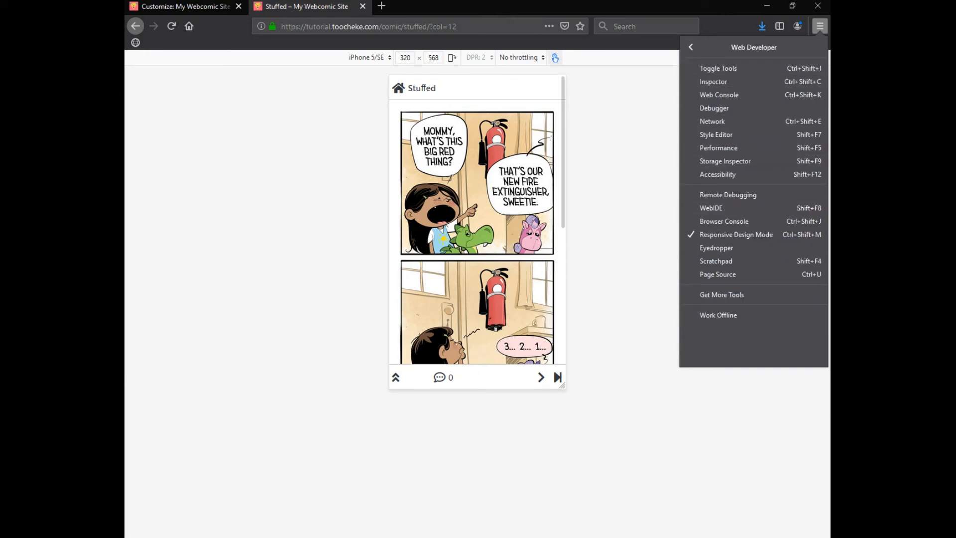
{"action": "key", "text": "Escape"}
{"action": "key", "text": "ctrl+shift+m"}
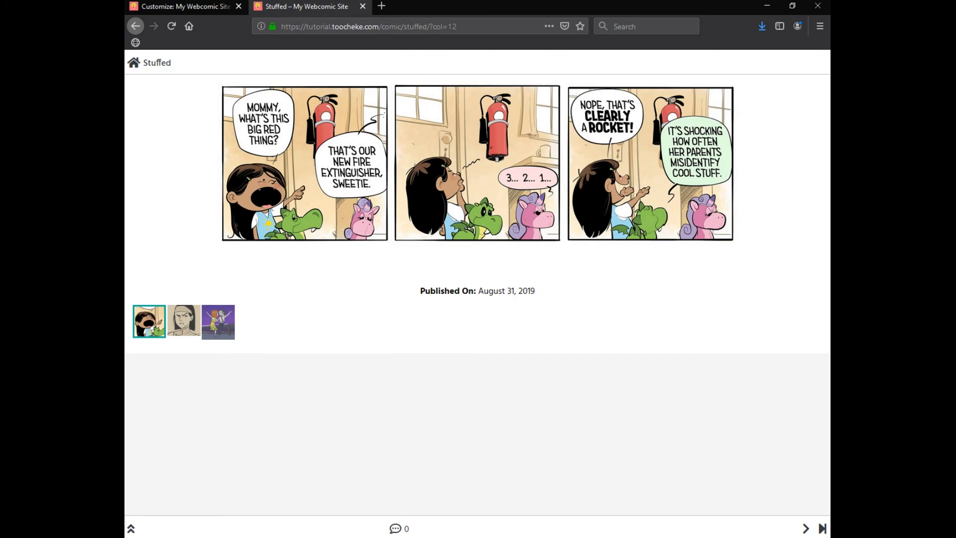
{"action": "left_click", "coordinate": [218, 322]}
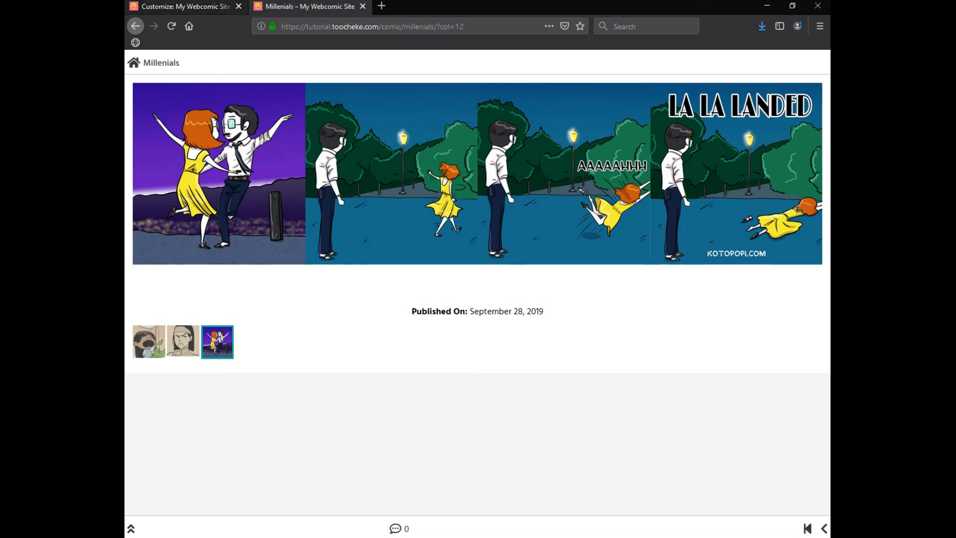
Return to the Customizer and leave the Comic Page Layout settings for the main list of sections
{"action": "left_click", "coordinate": [185, 6]}
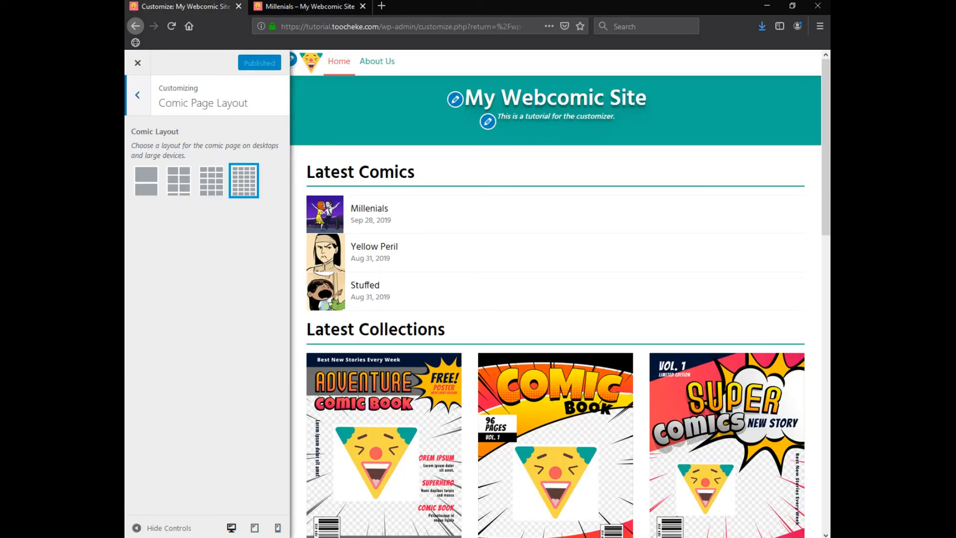
{"action": "left_click", "coordinate": [137, 96]}
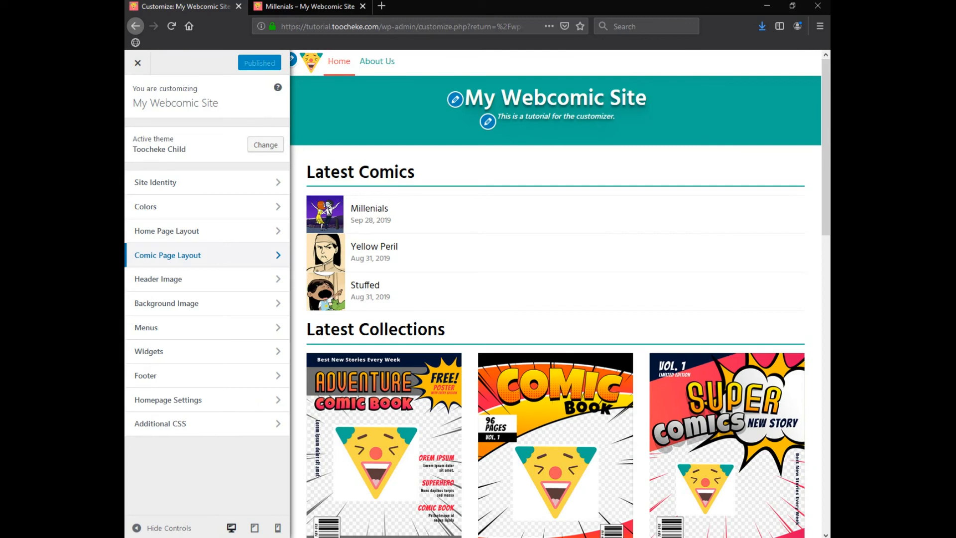